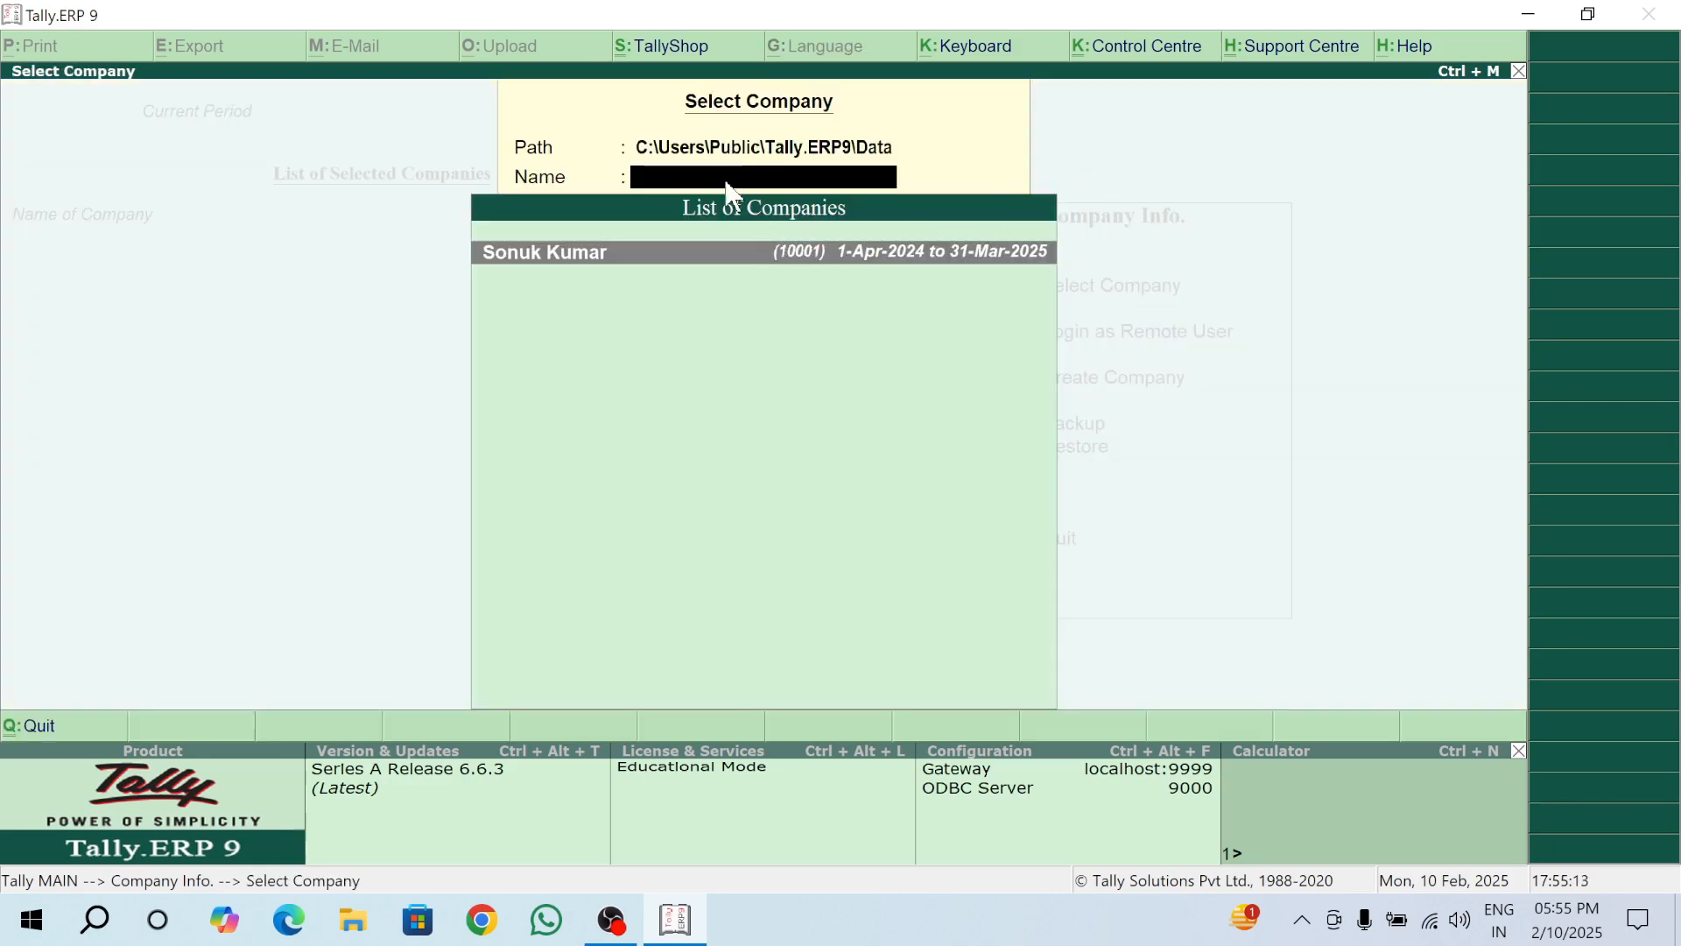
Step: Set the company data path to d:\ and load the company TECHMIND COMPUTER INSTITUTE
key("BackSpace")
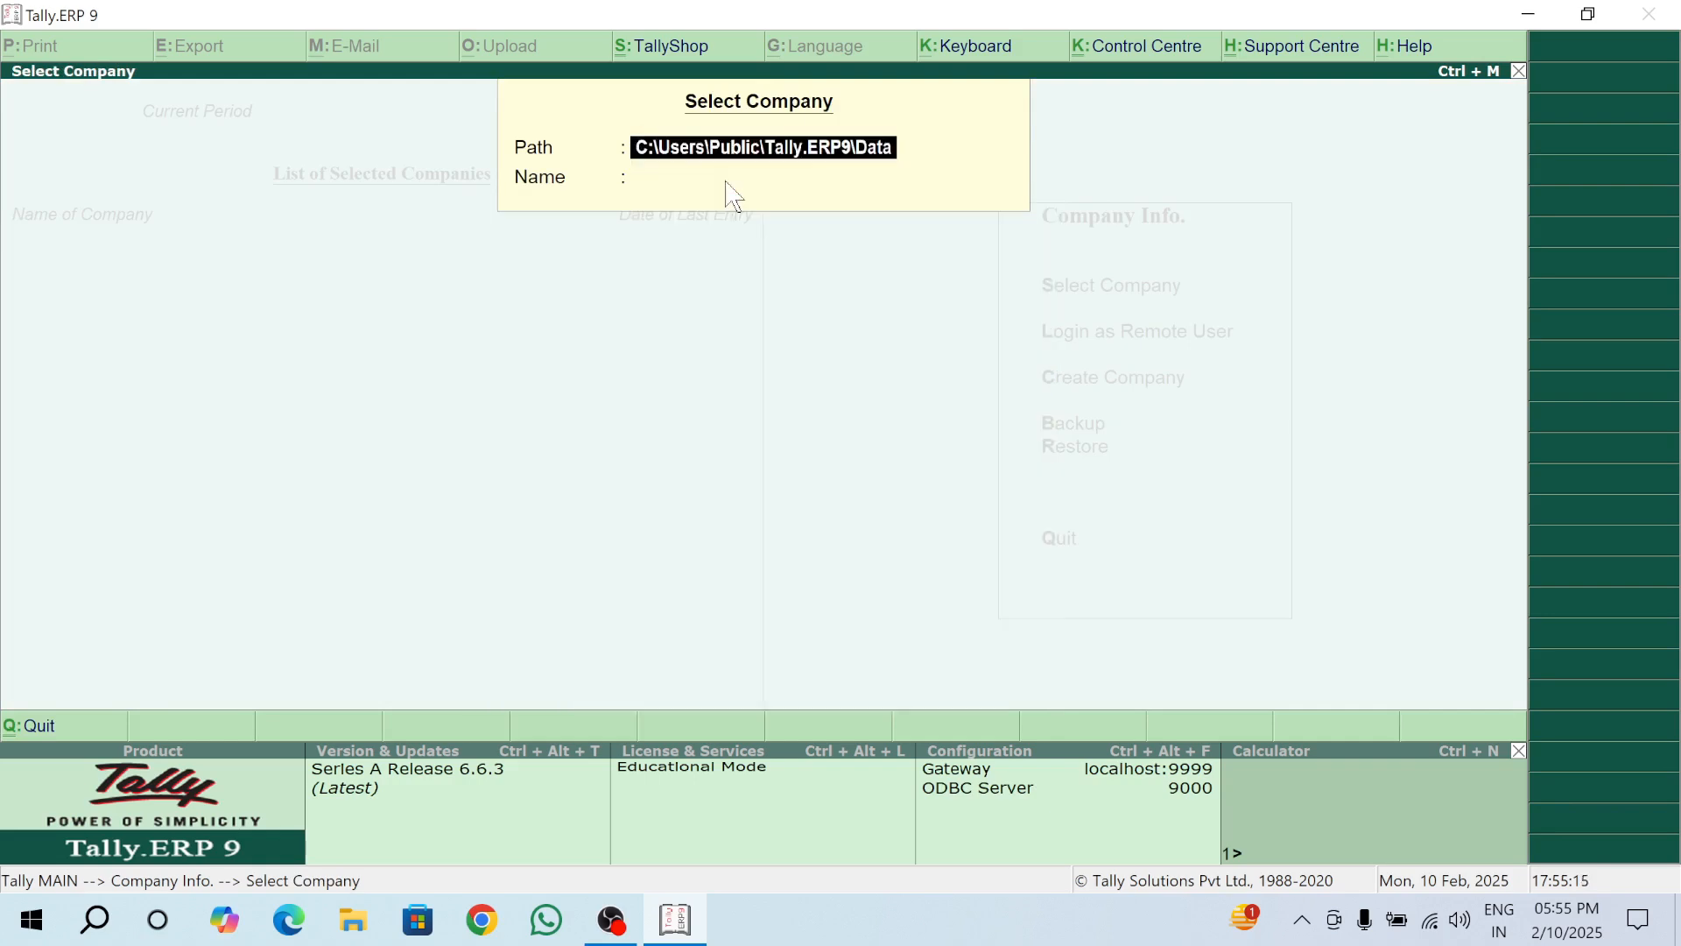
type("d:")
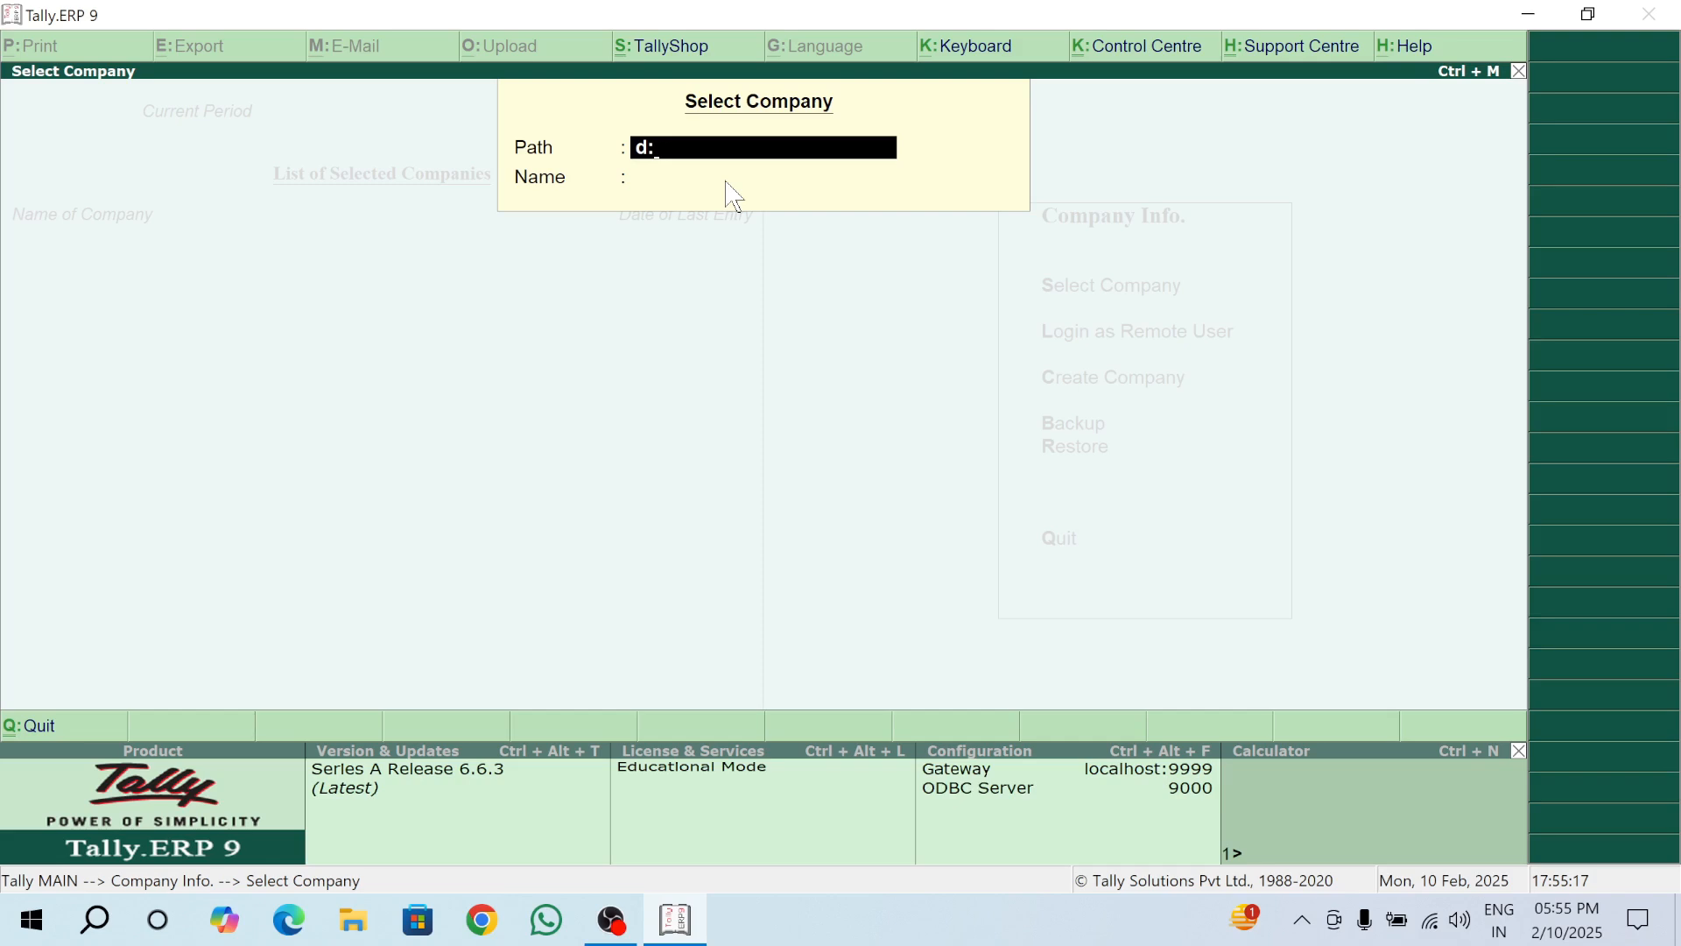
type("\\")
key("Return")
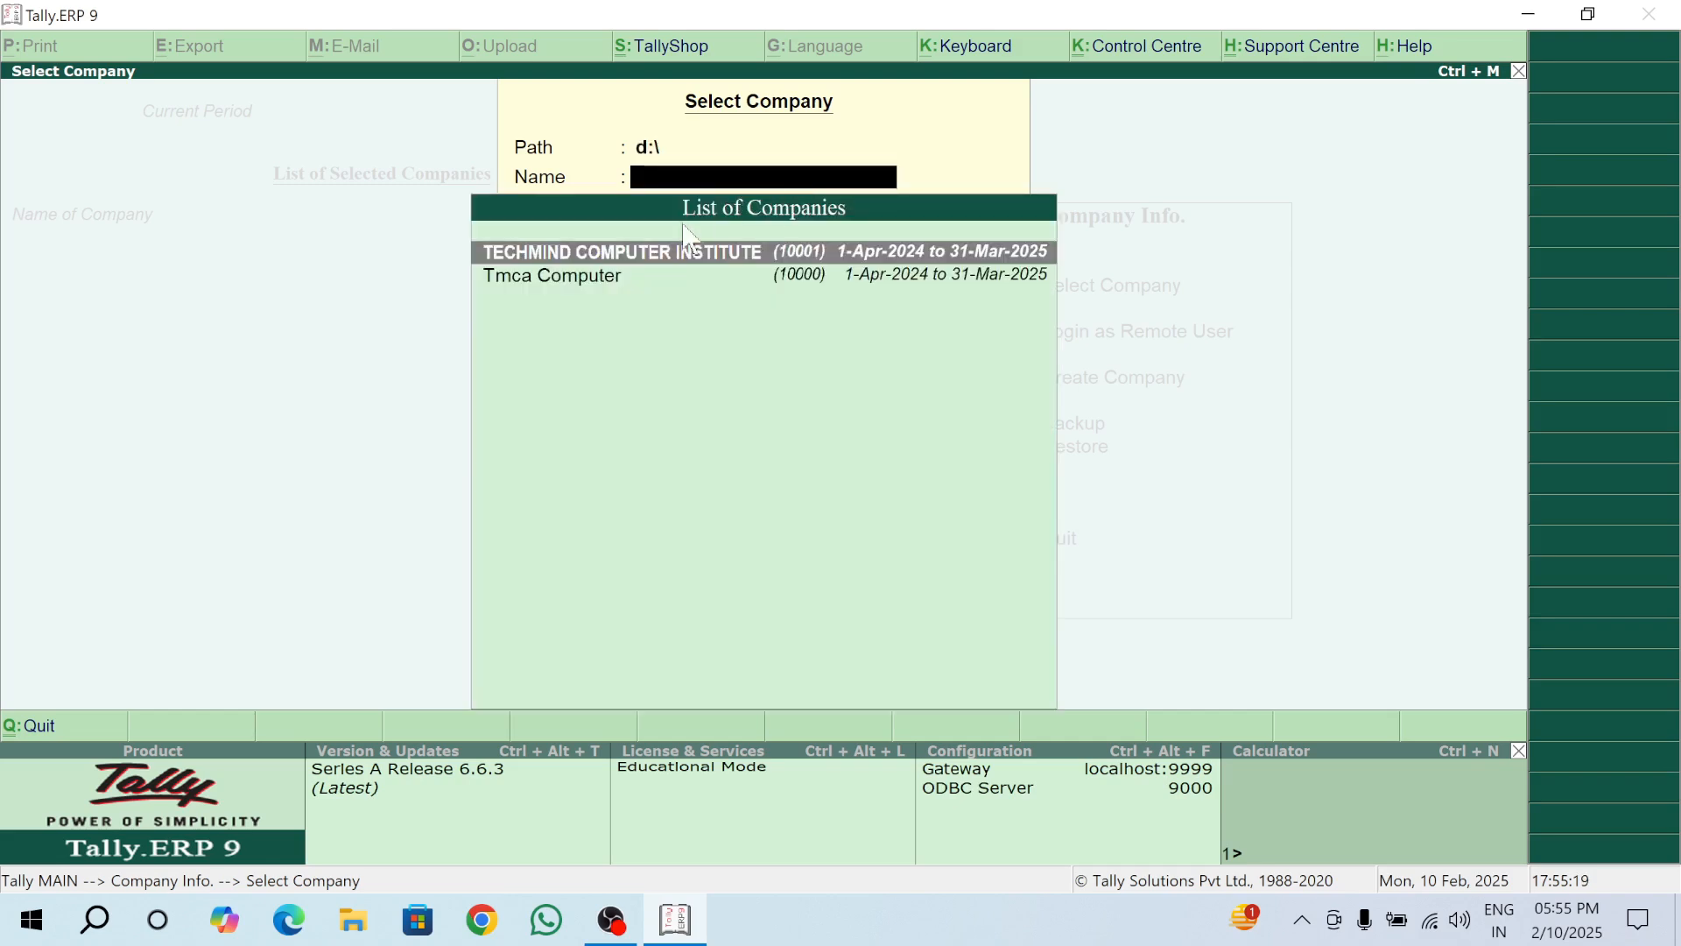
left_click(760, 262)
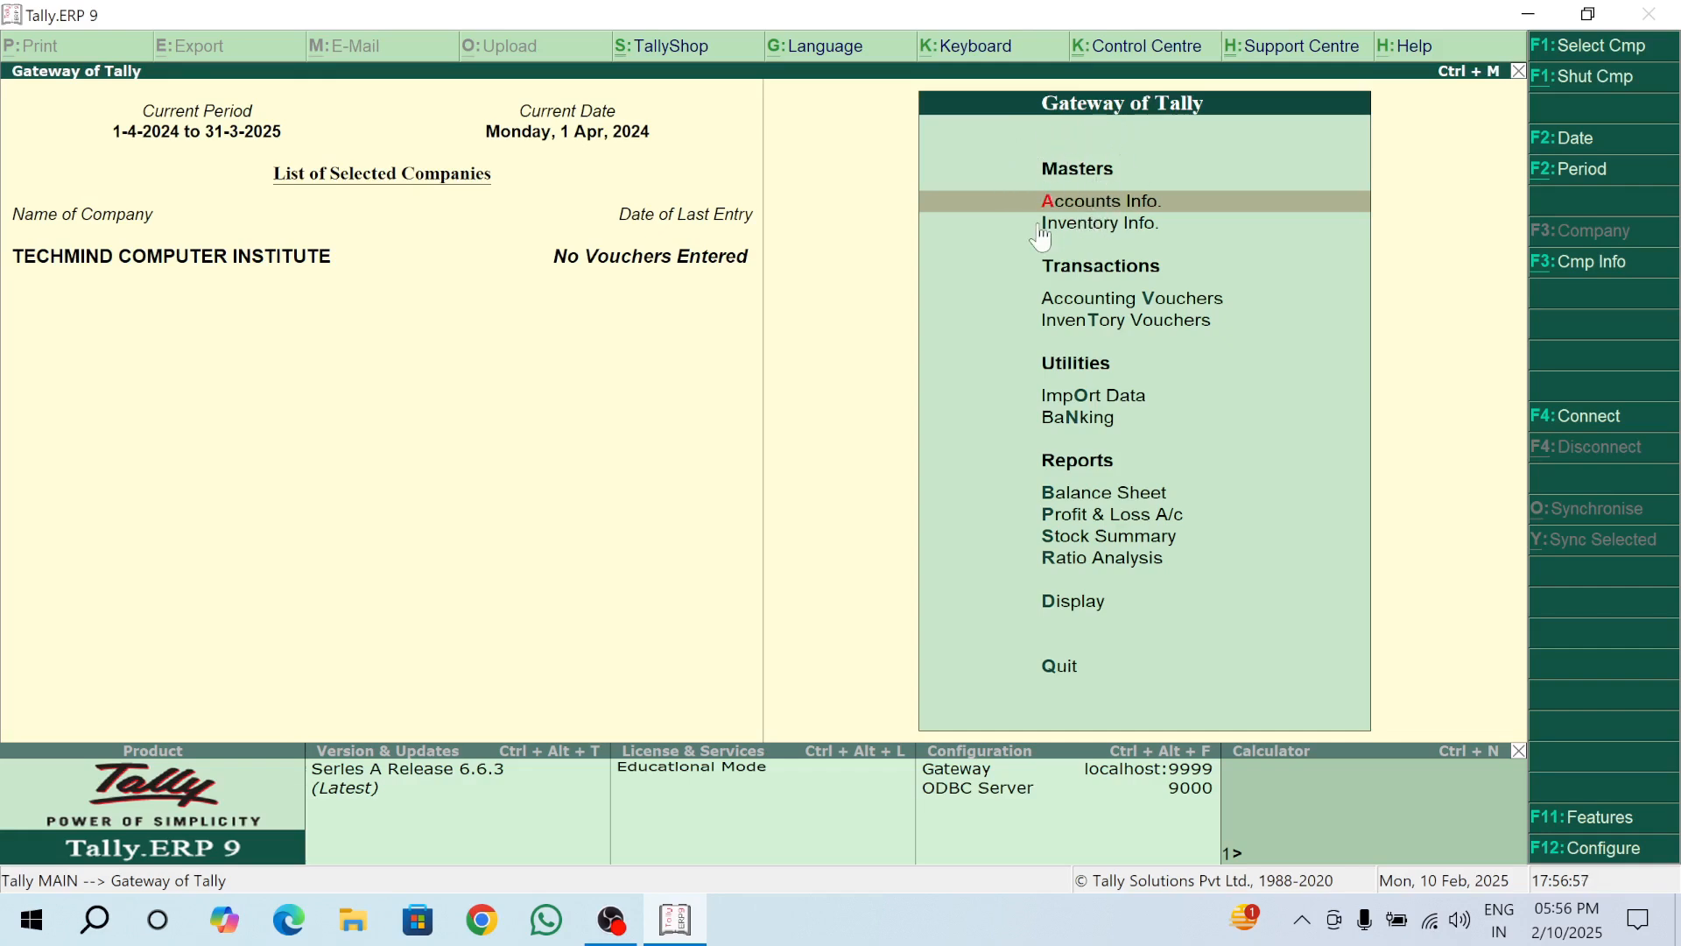
Step: From Inventory Info., open the company's Inventory Features and set Maintain multiple Godowns to Yes
left_click(1135, 231)
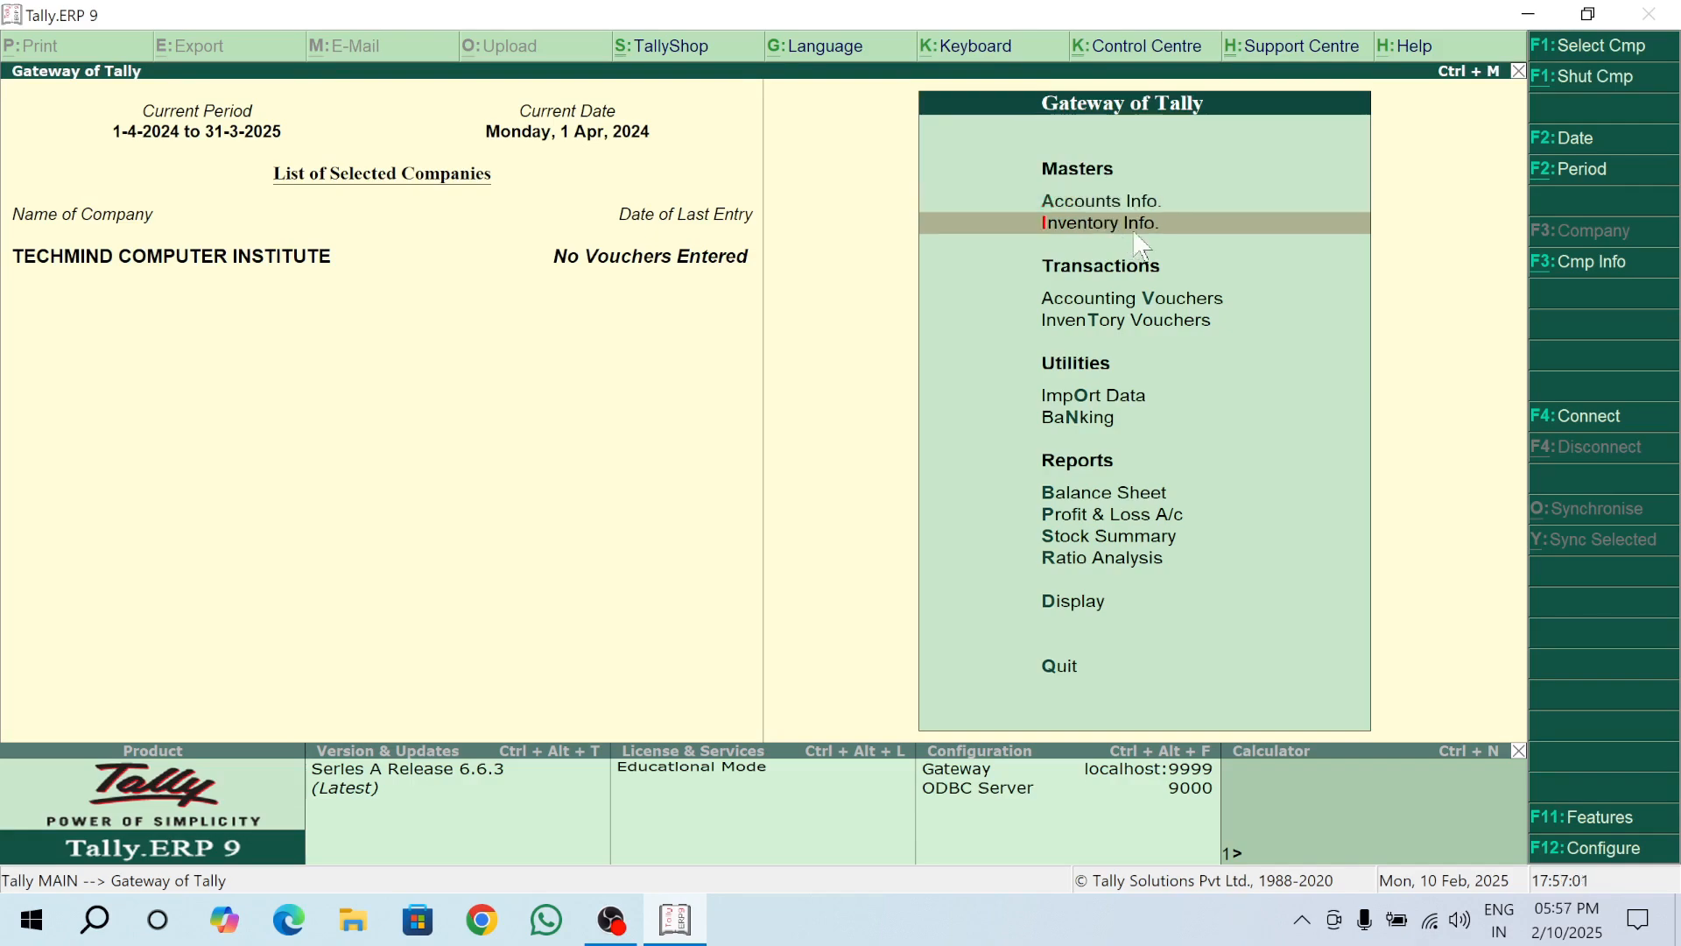
left_click(1135, 234)
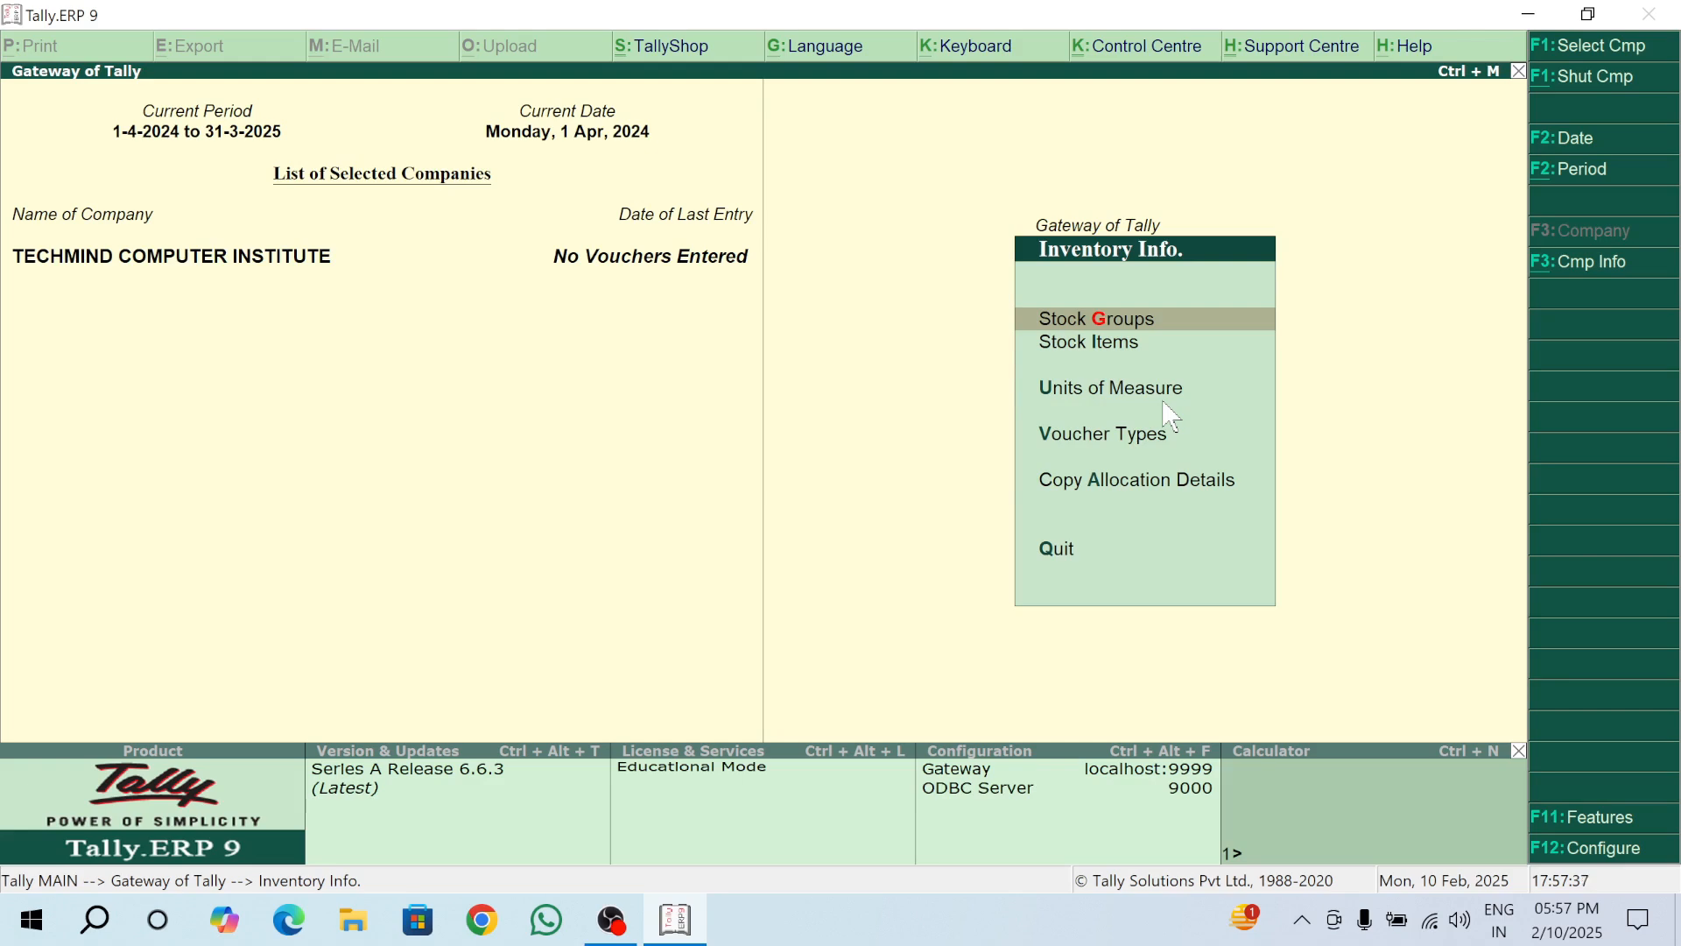
key("F11")
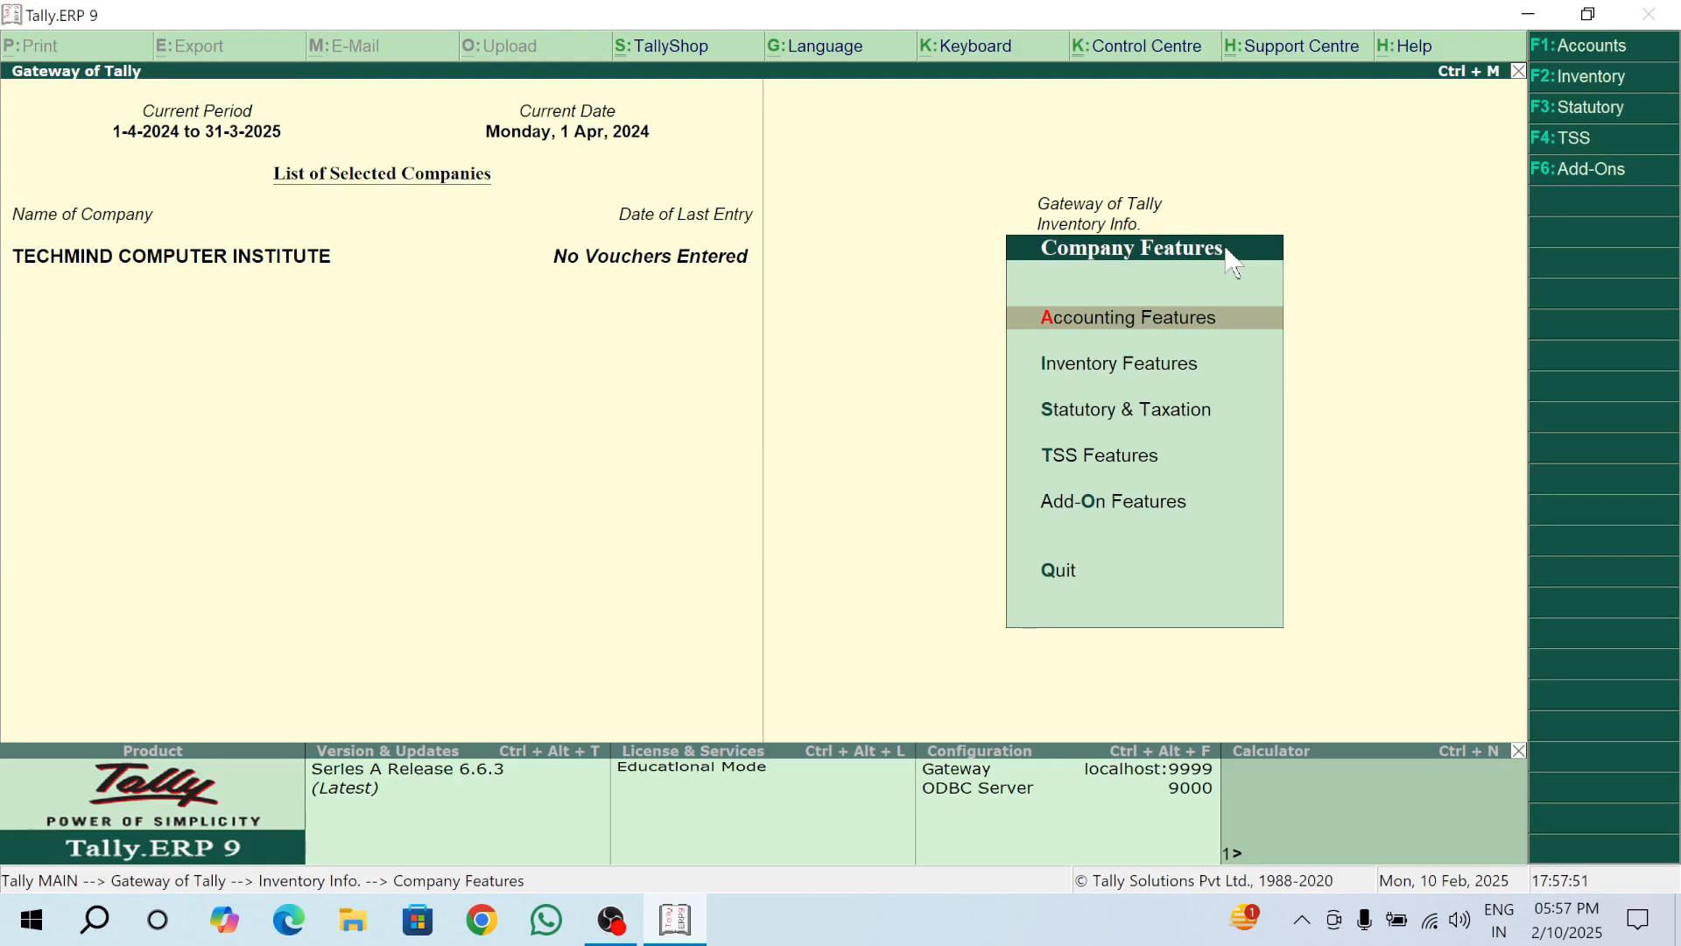
key("i")
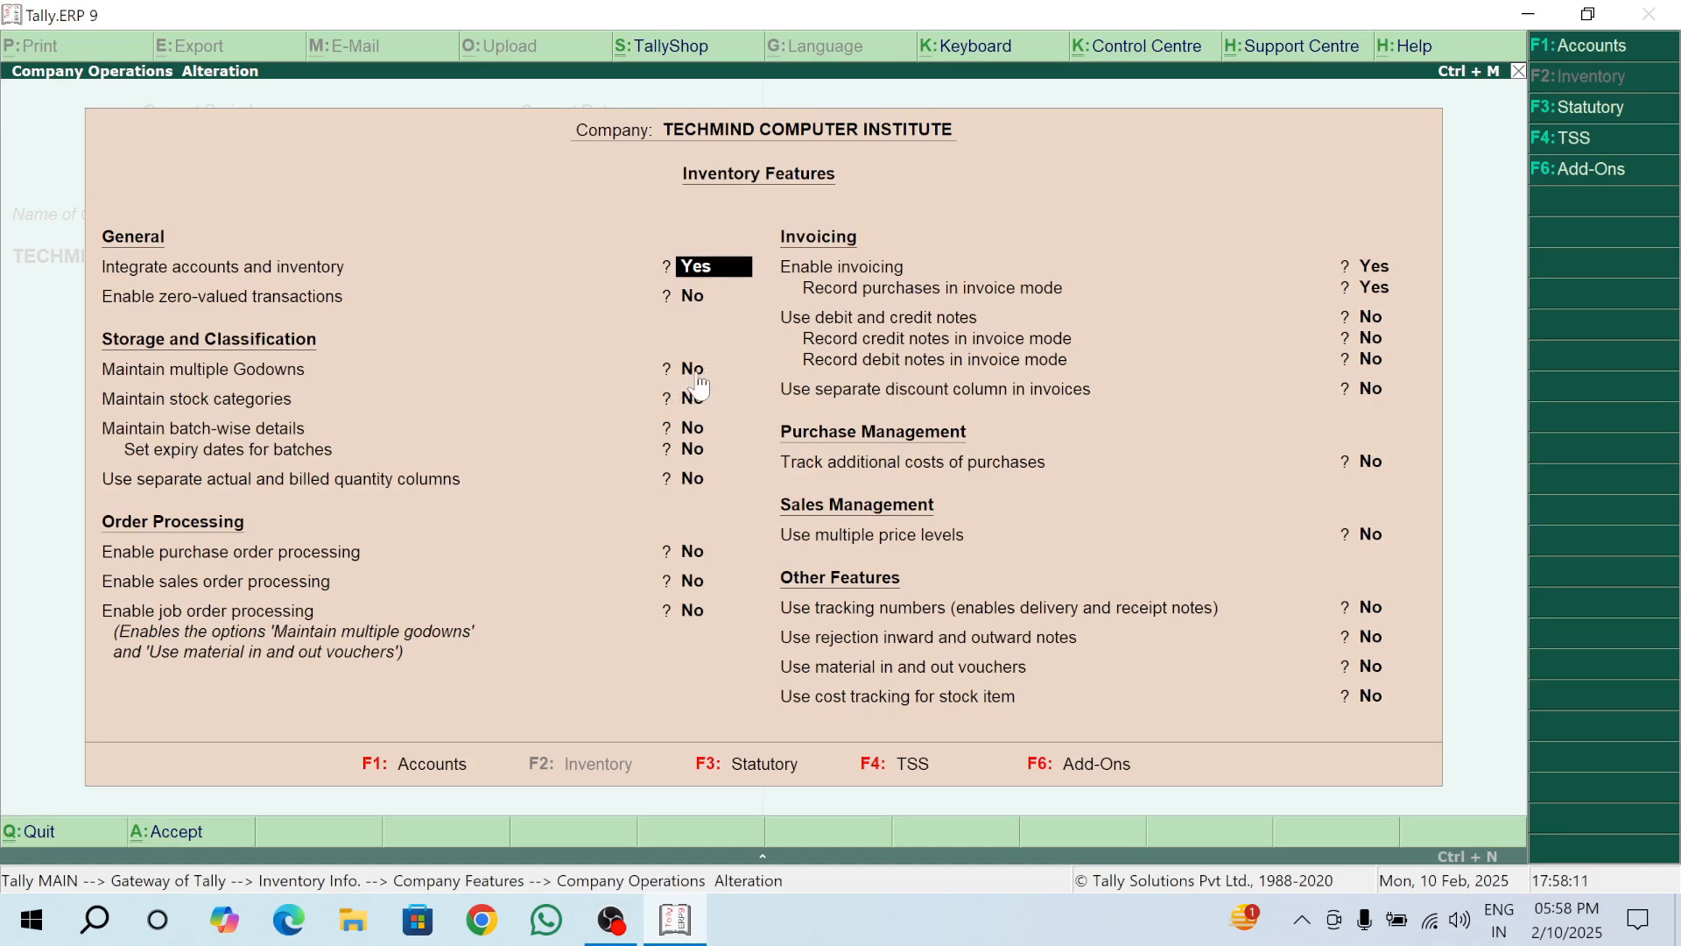
key("Return")
key("Return")
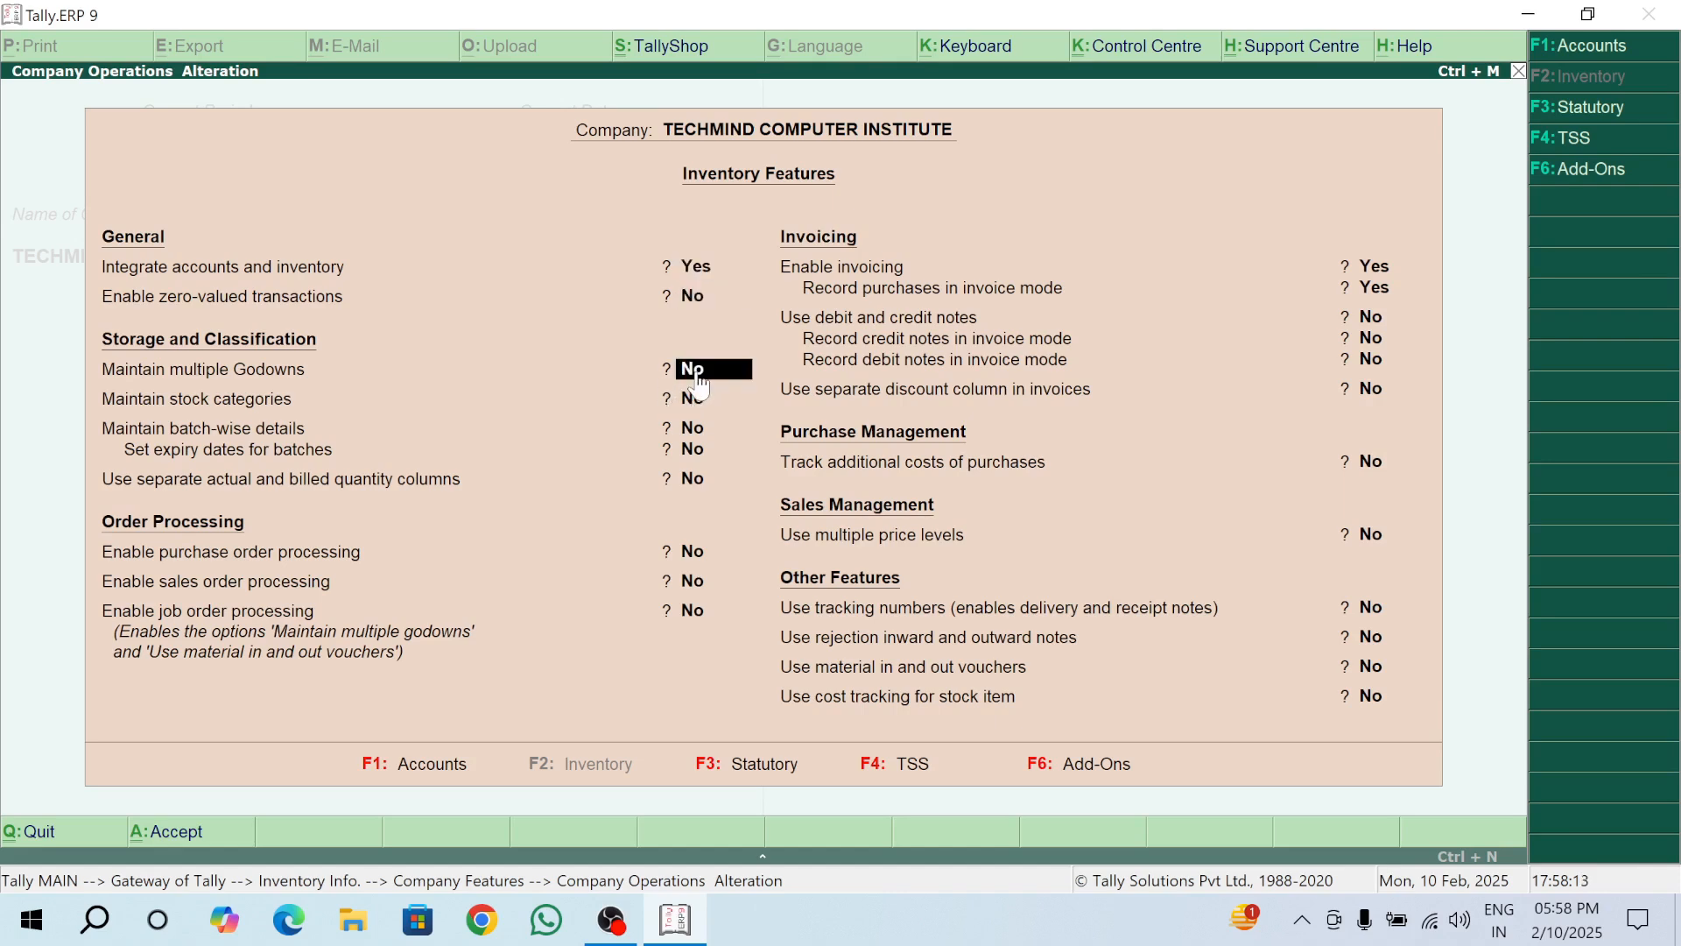
type("y")
key("Return")
Step: Set Maintain stock categories to Yes, save the Inventory Features and return to Inventory Info
key("Return")
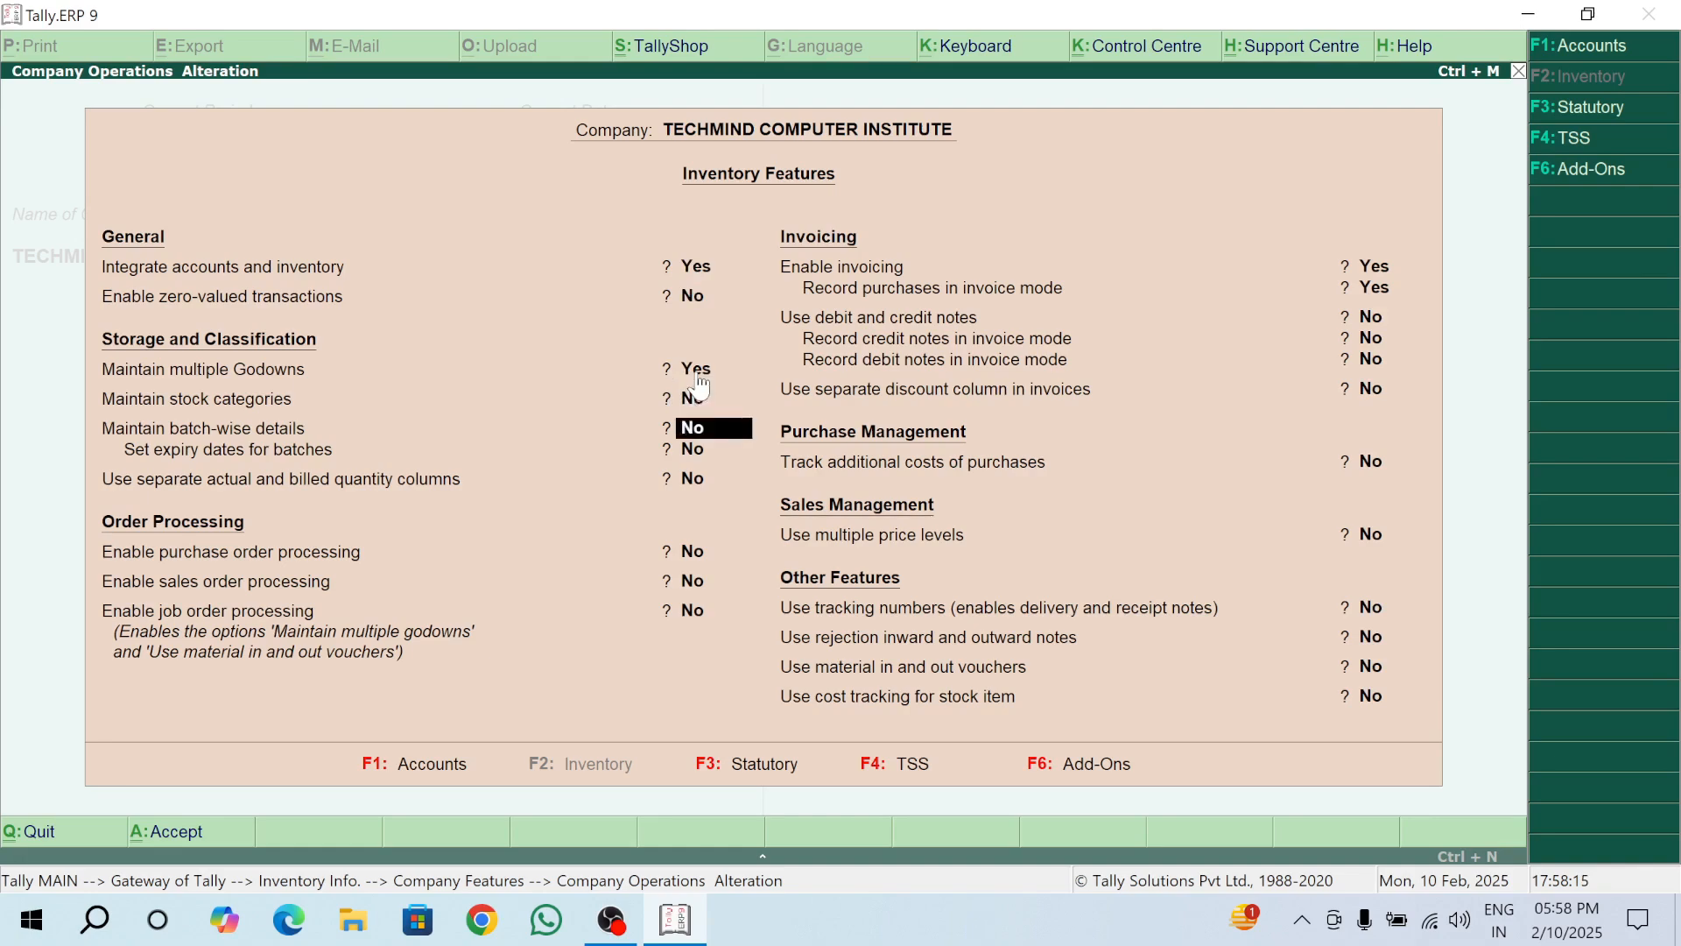
key("BackSpace")
type("y")
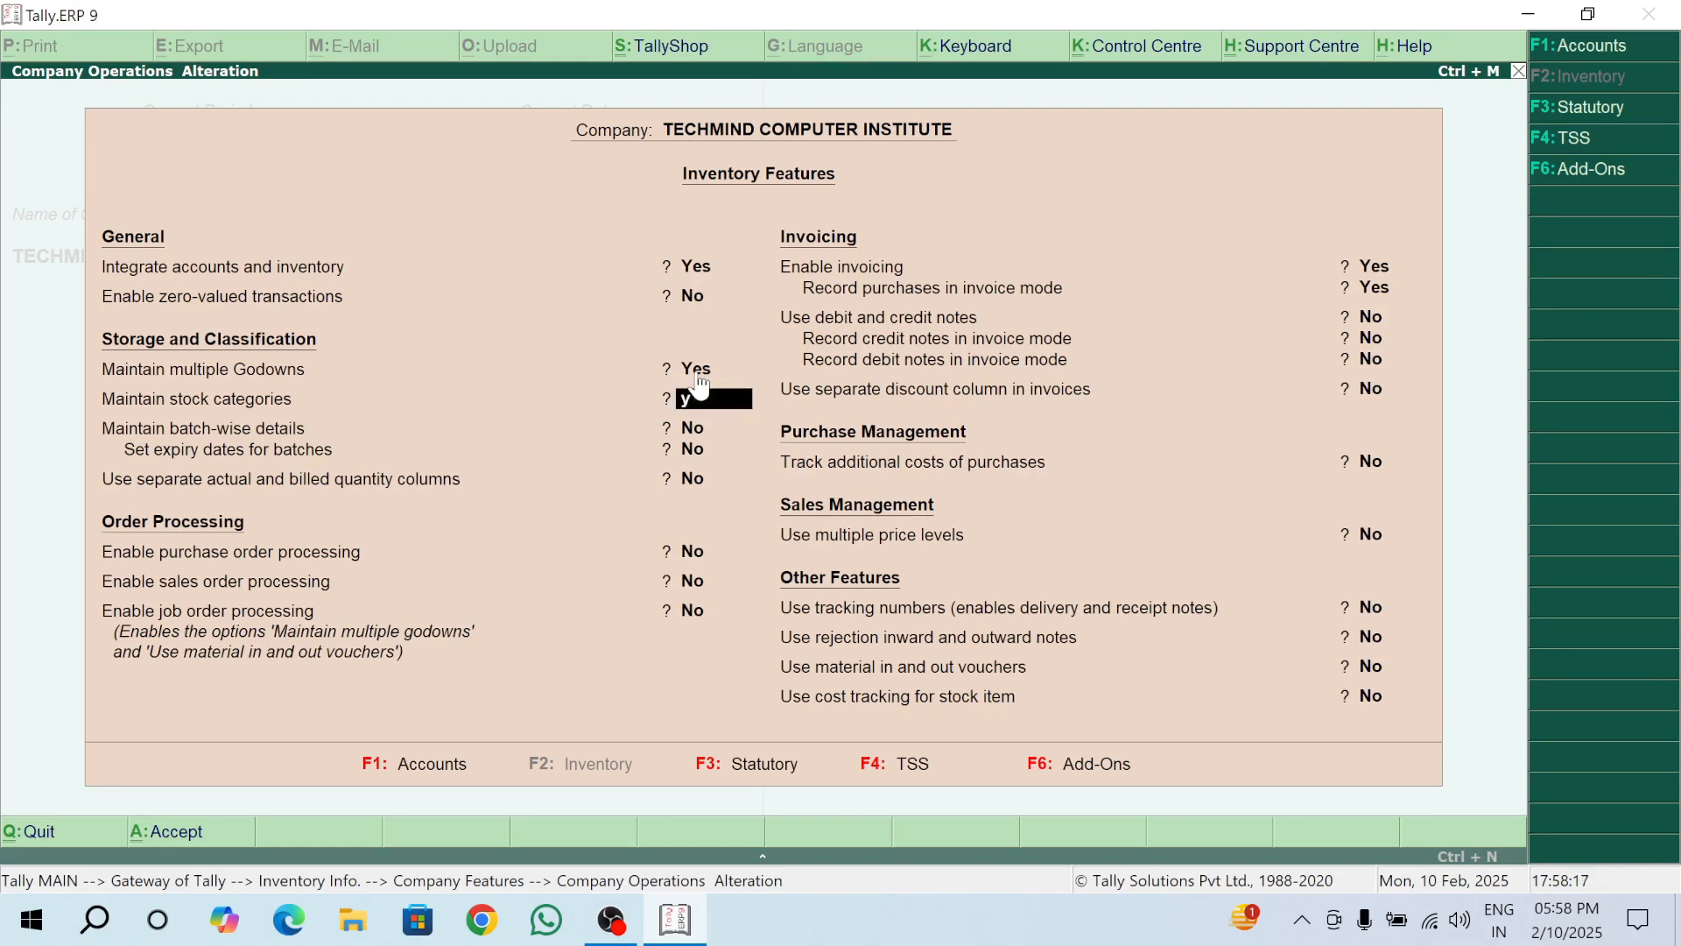
key("Return")
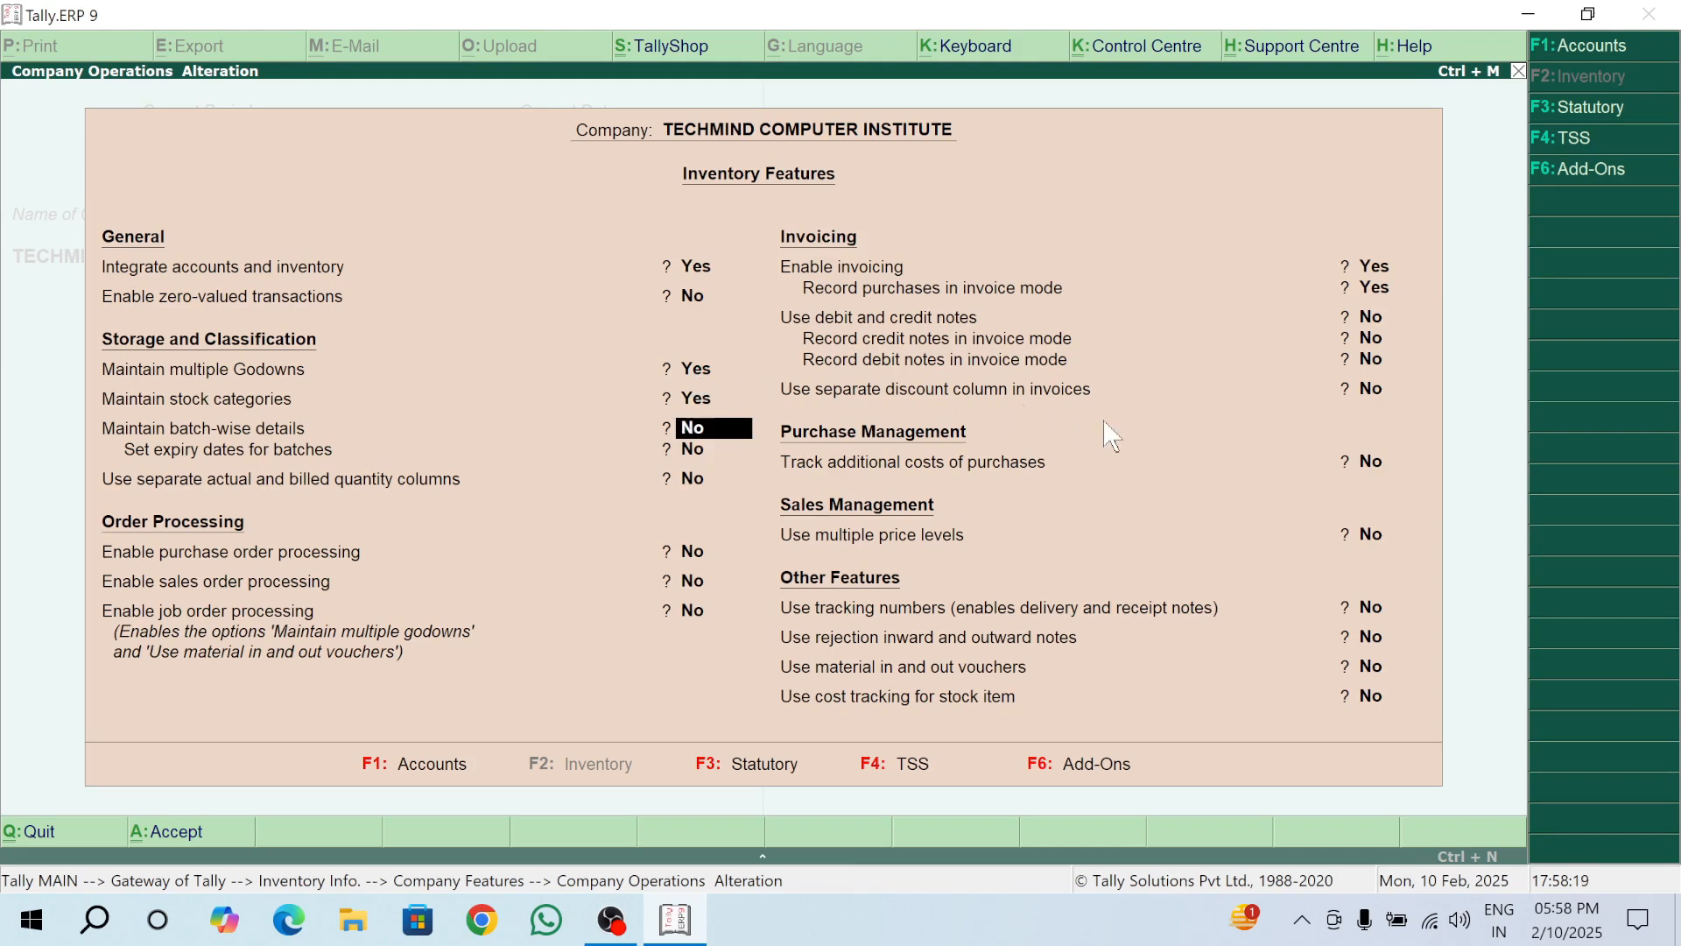
key("ctrl+a")
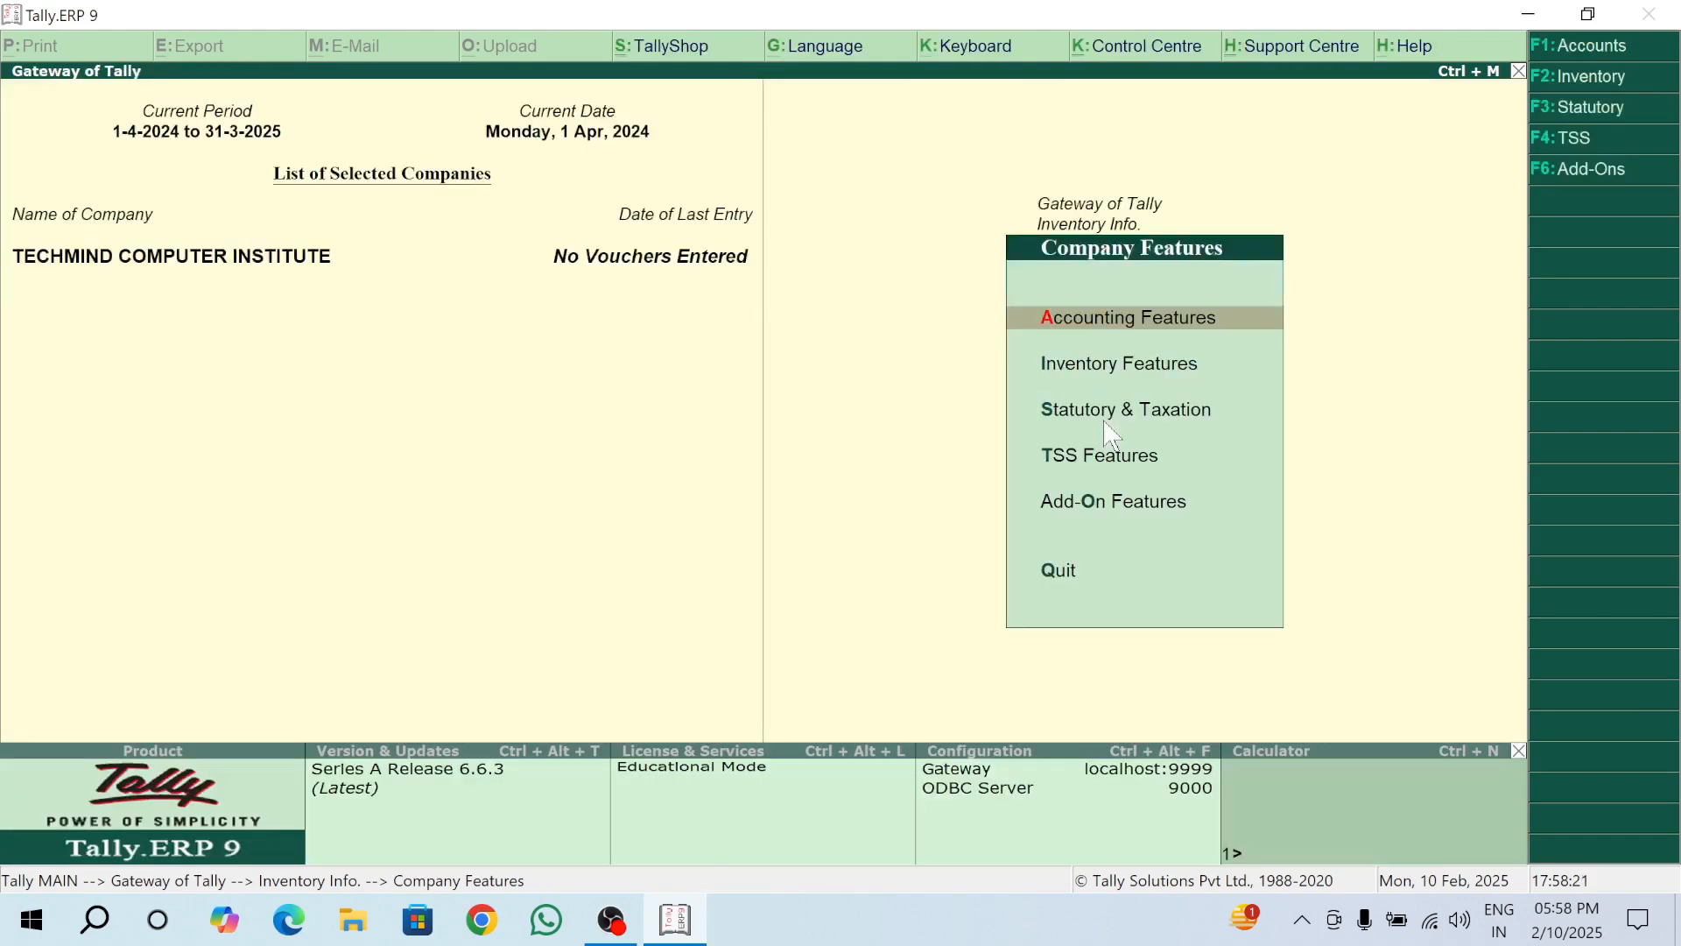
key("Escape")
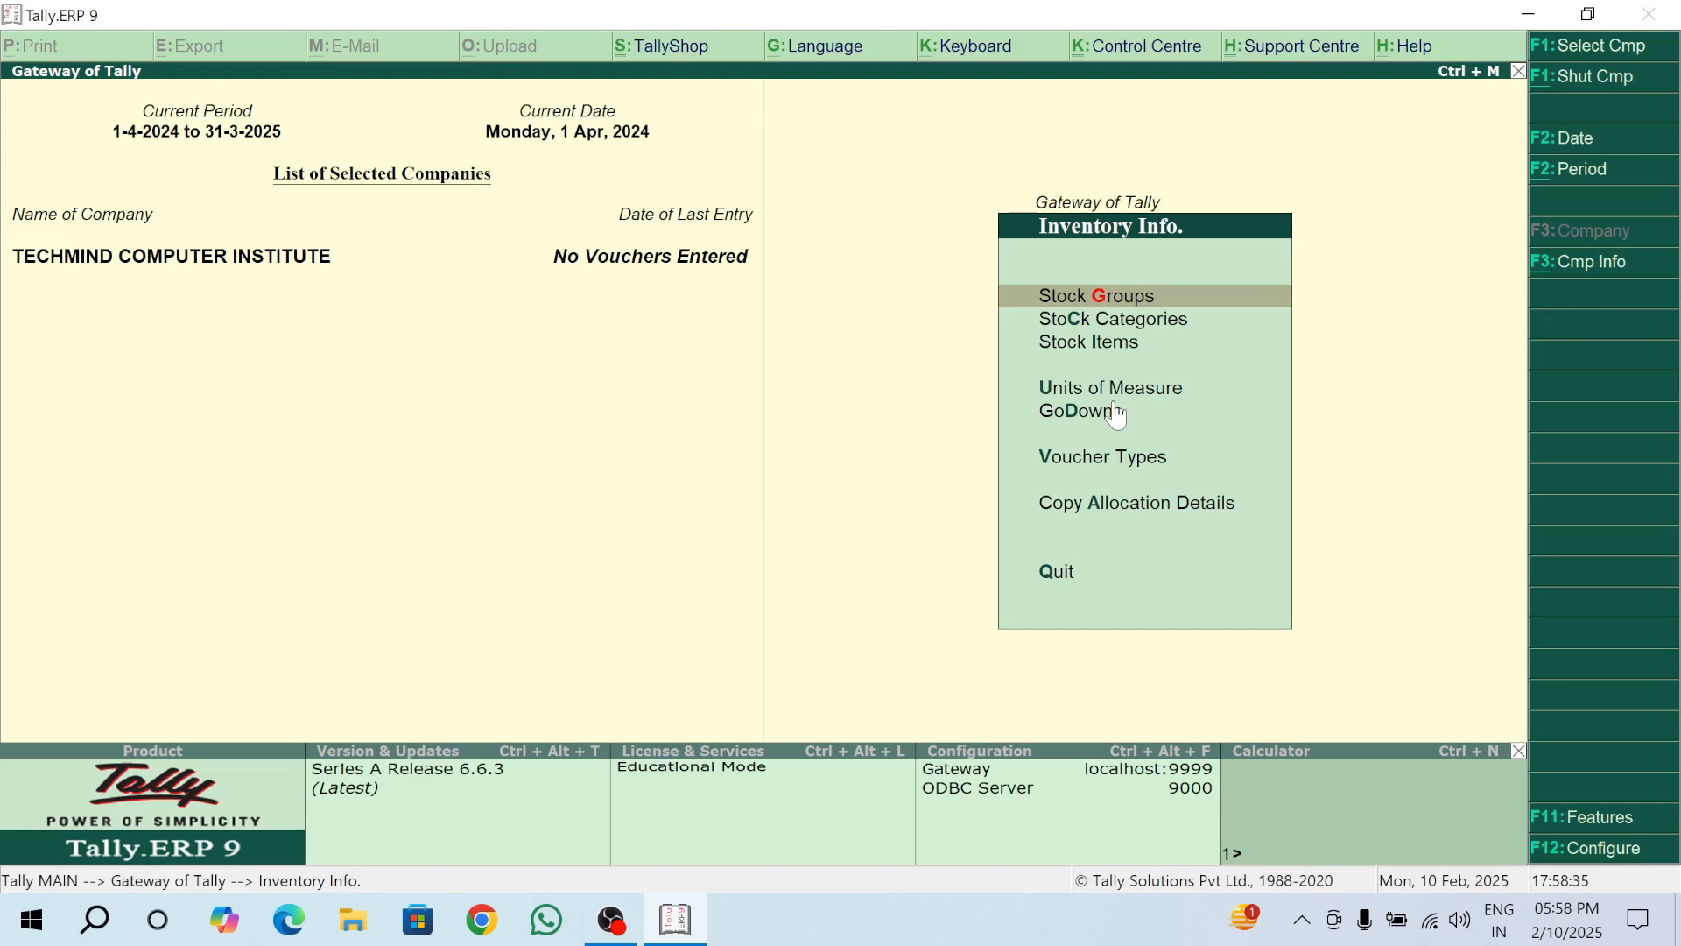
Step: Open the Stock Groups options and highlight Create for multiple stock groups
key("Return")
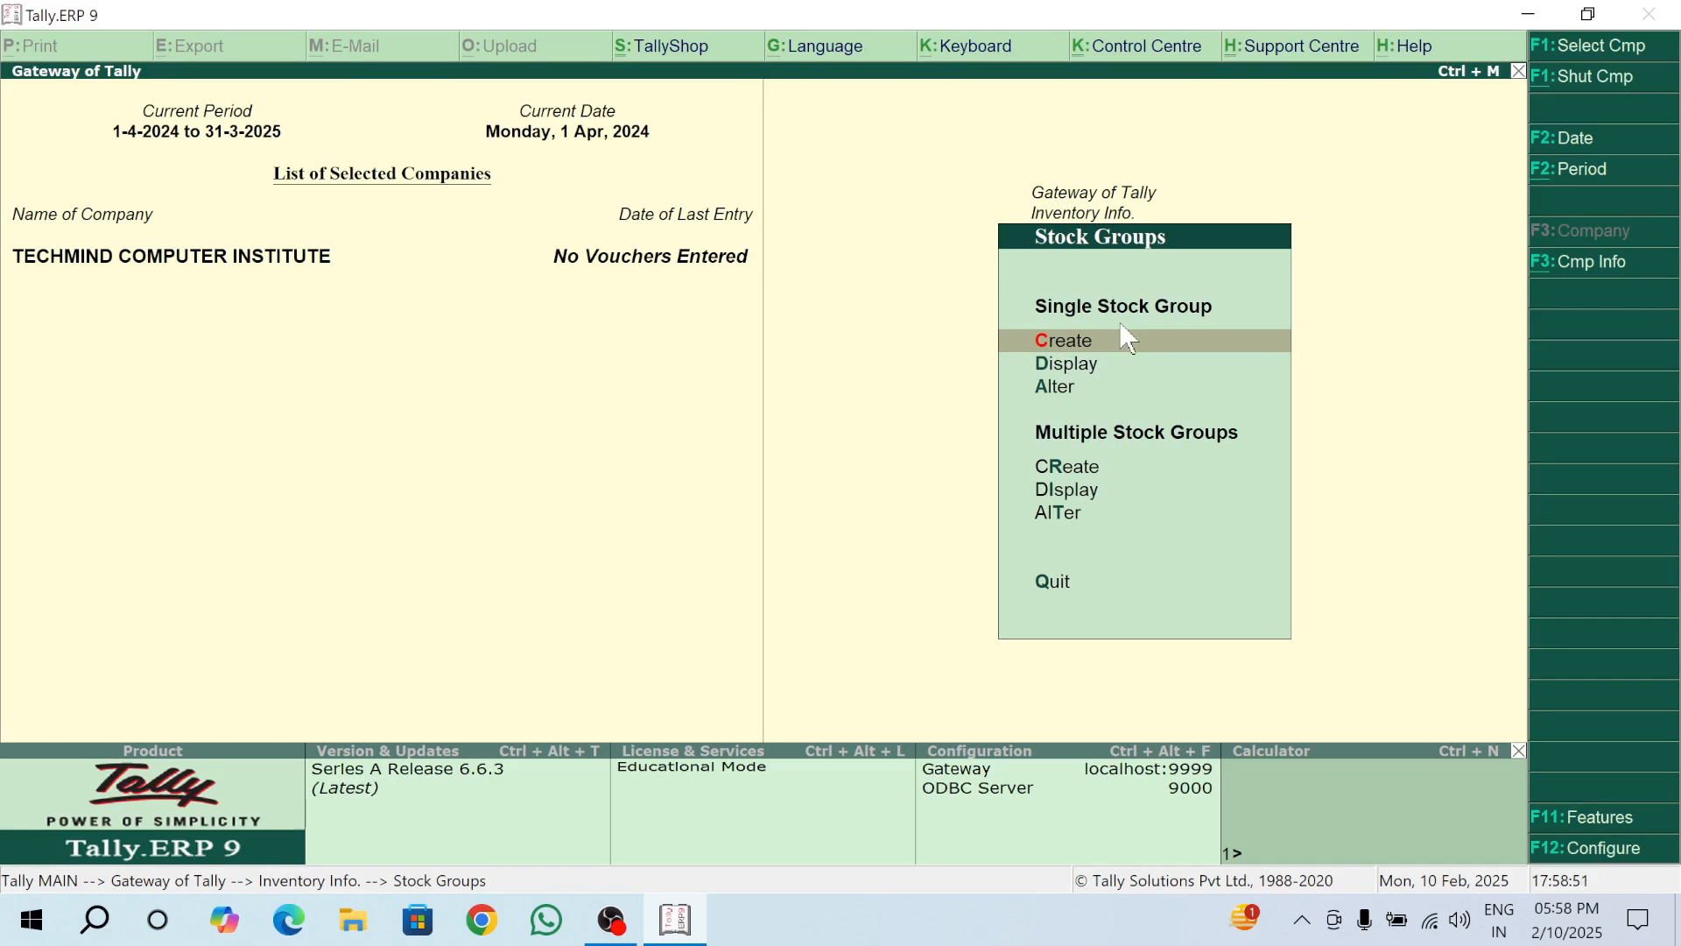
key("Down")
key("Down")
key("Down")
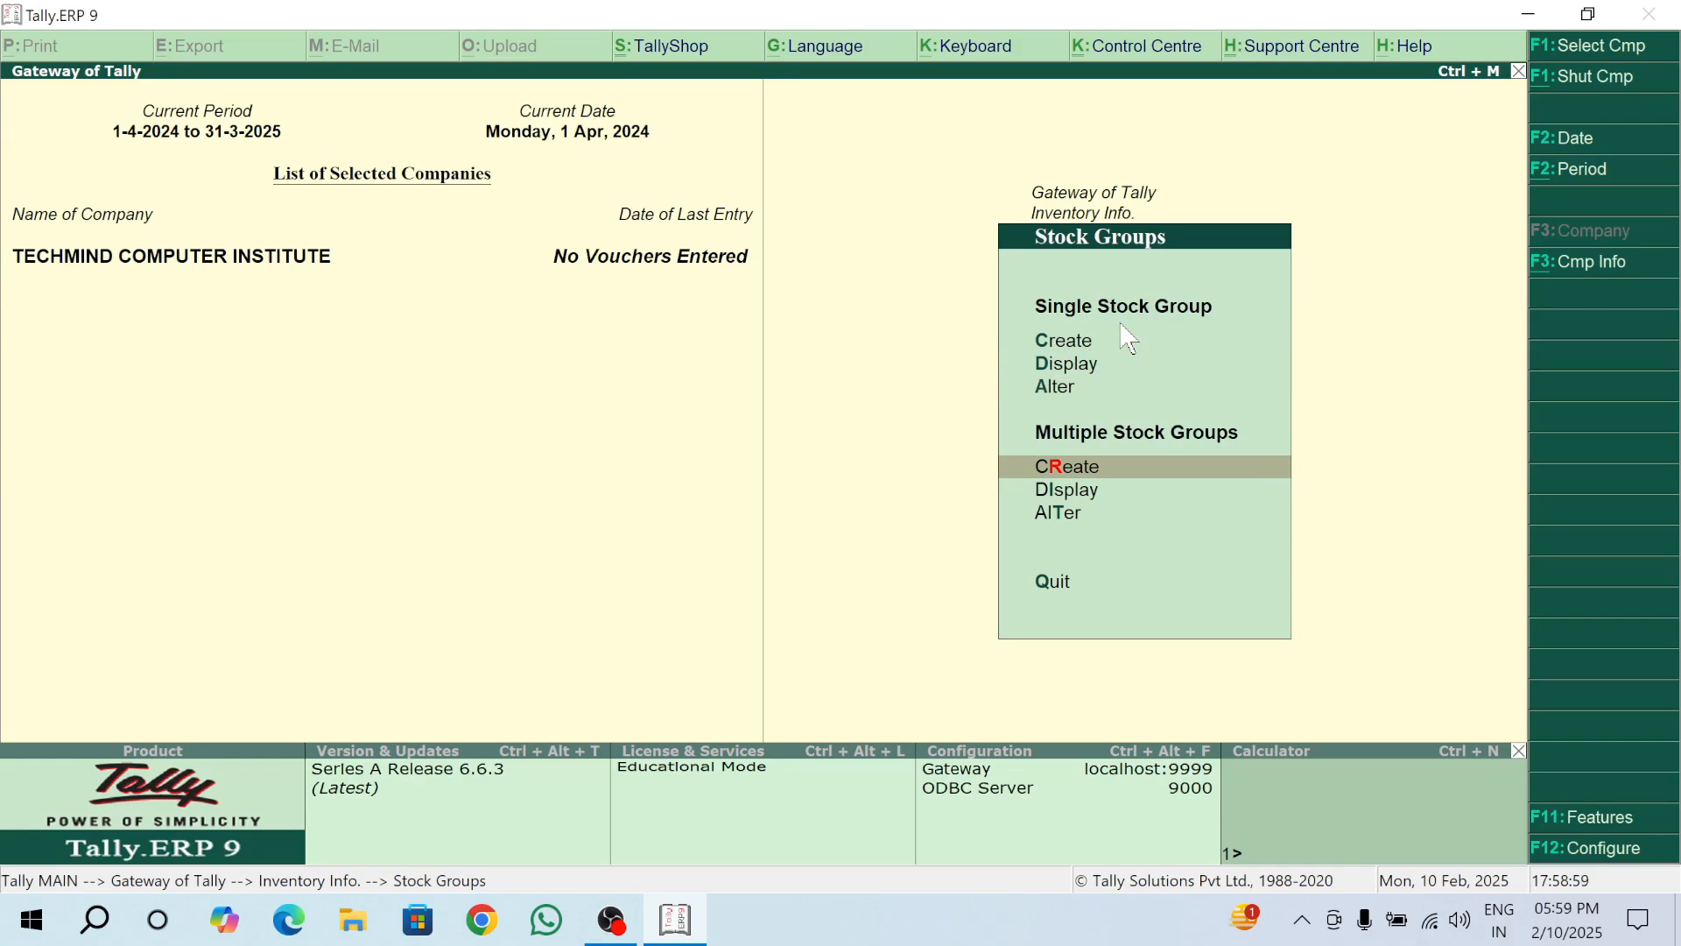
key("Down")
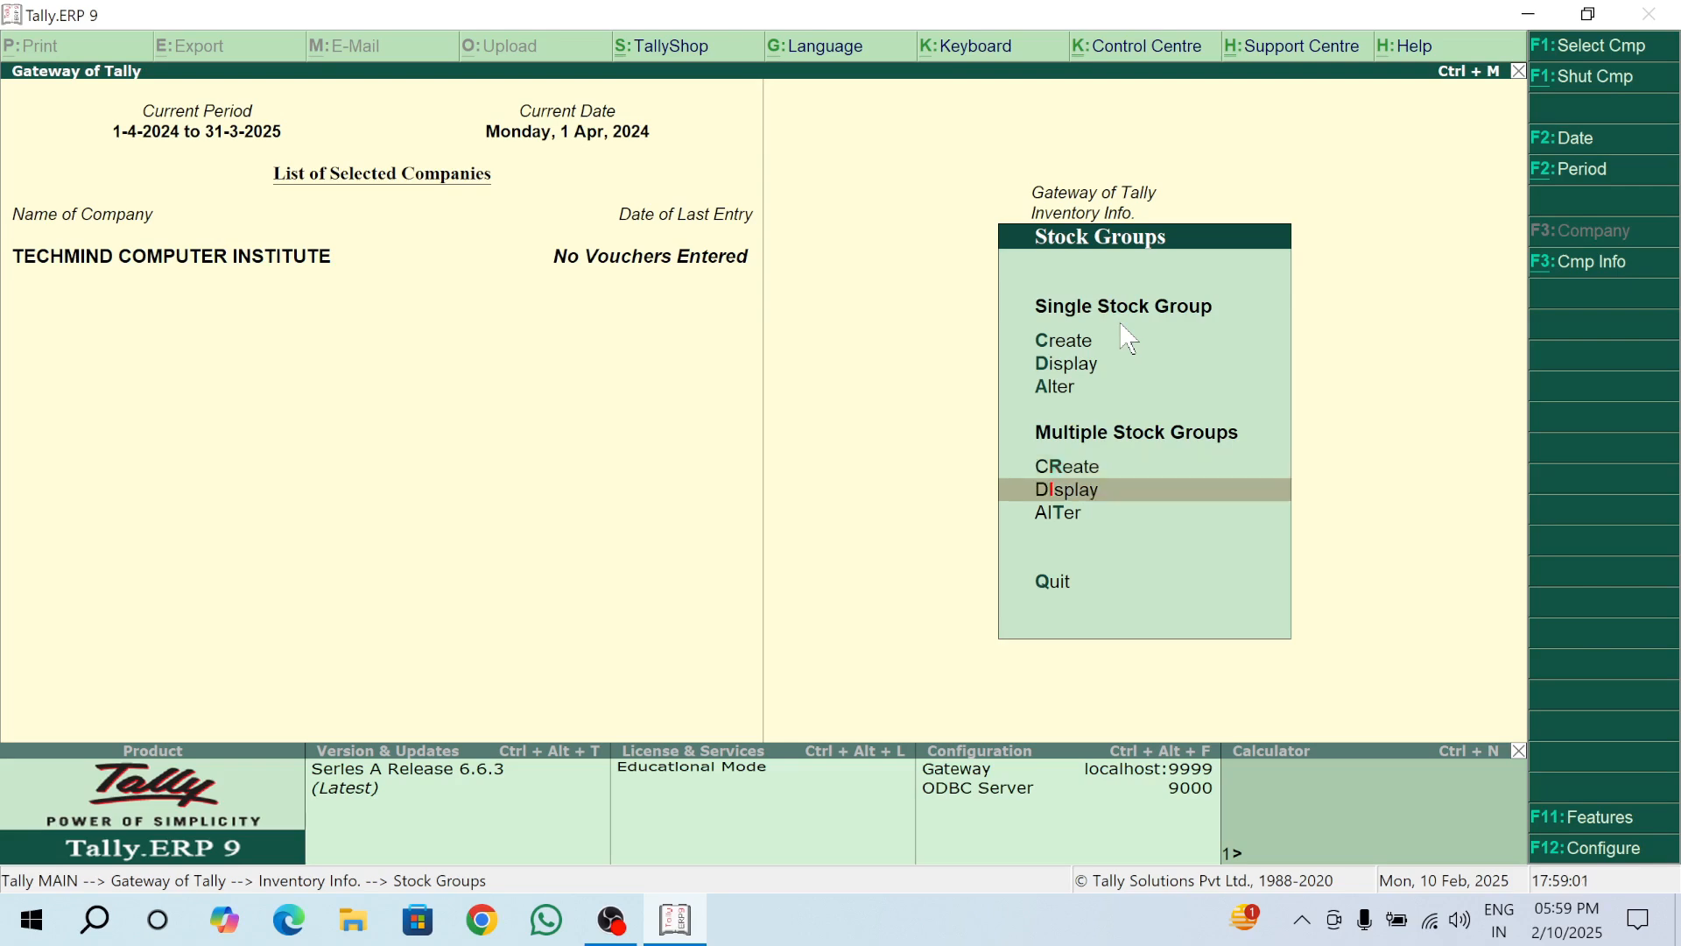
key("Up")
key("Down")
key("Up")
key("Down")
key("Up")
key("Down")
key("Up")
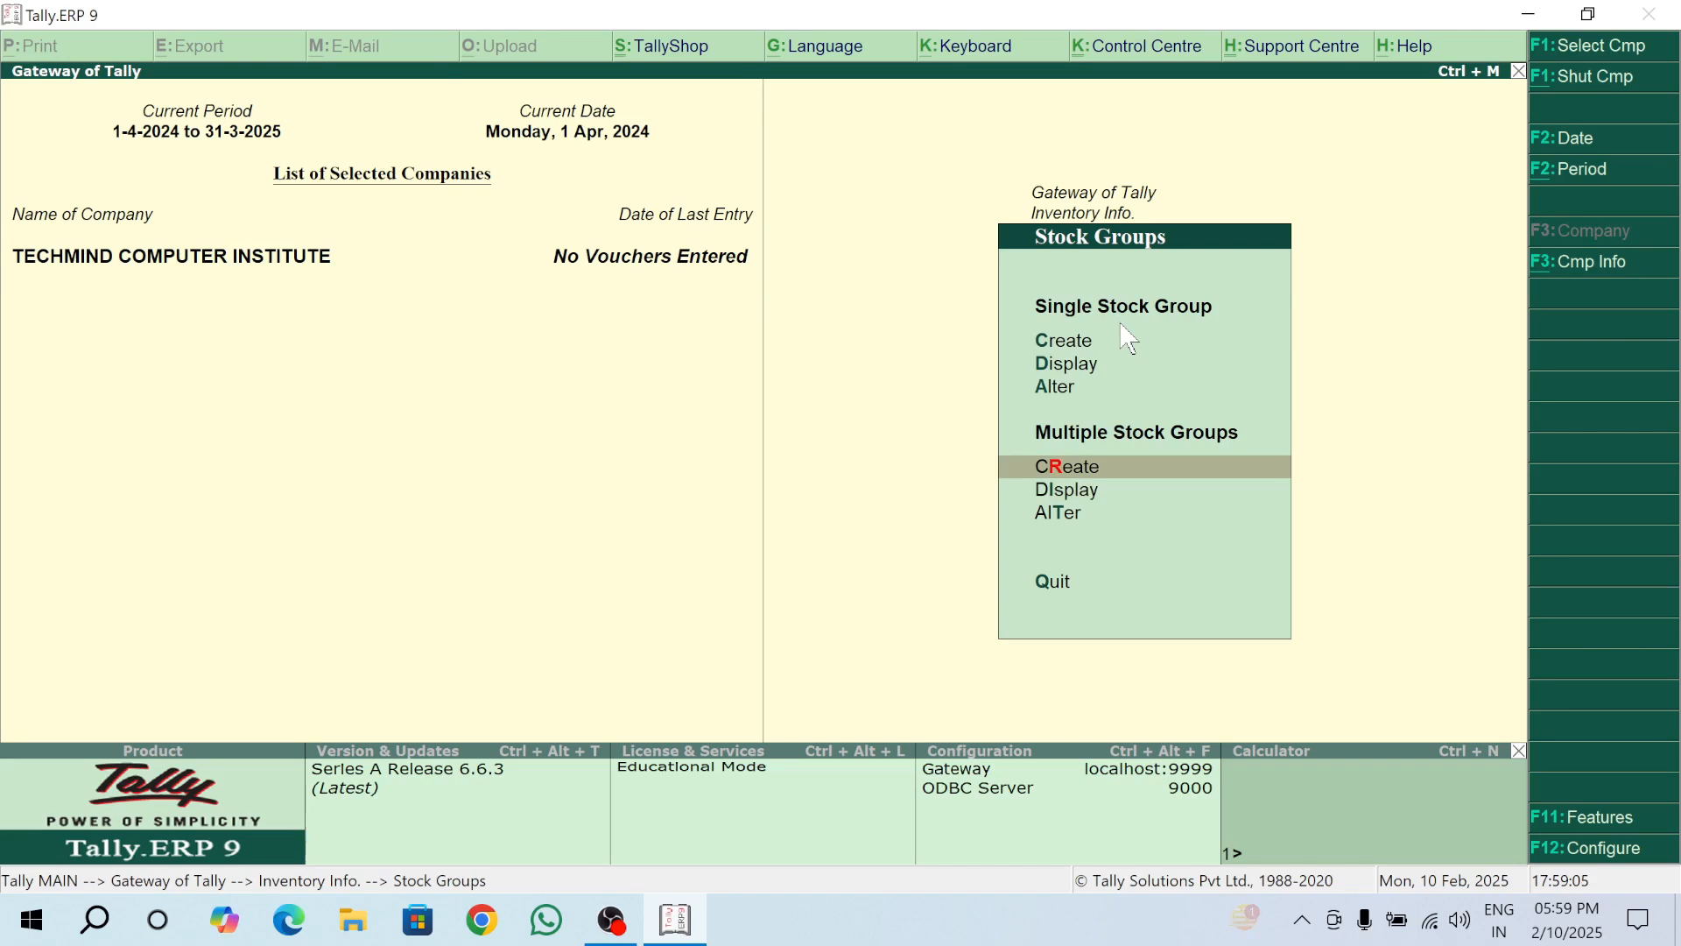
key("Down")
key("Up")
key("Up")
key("Up")
key("Up")
key("Up")
key("Down")
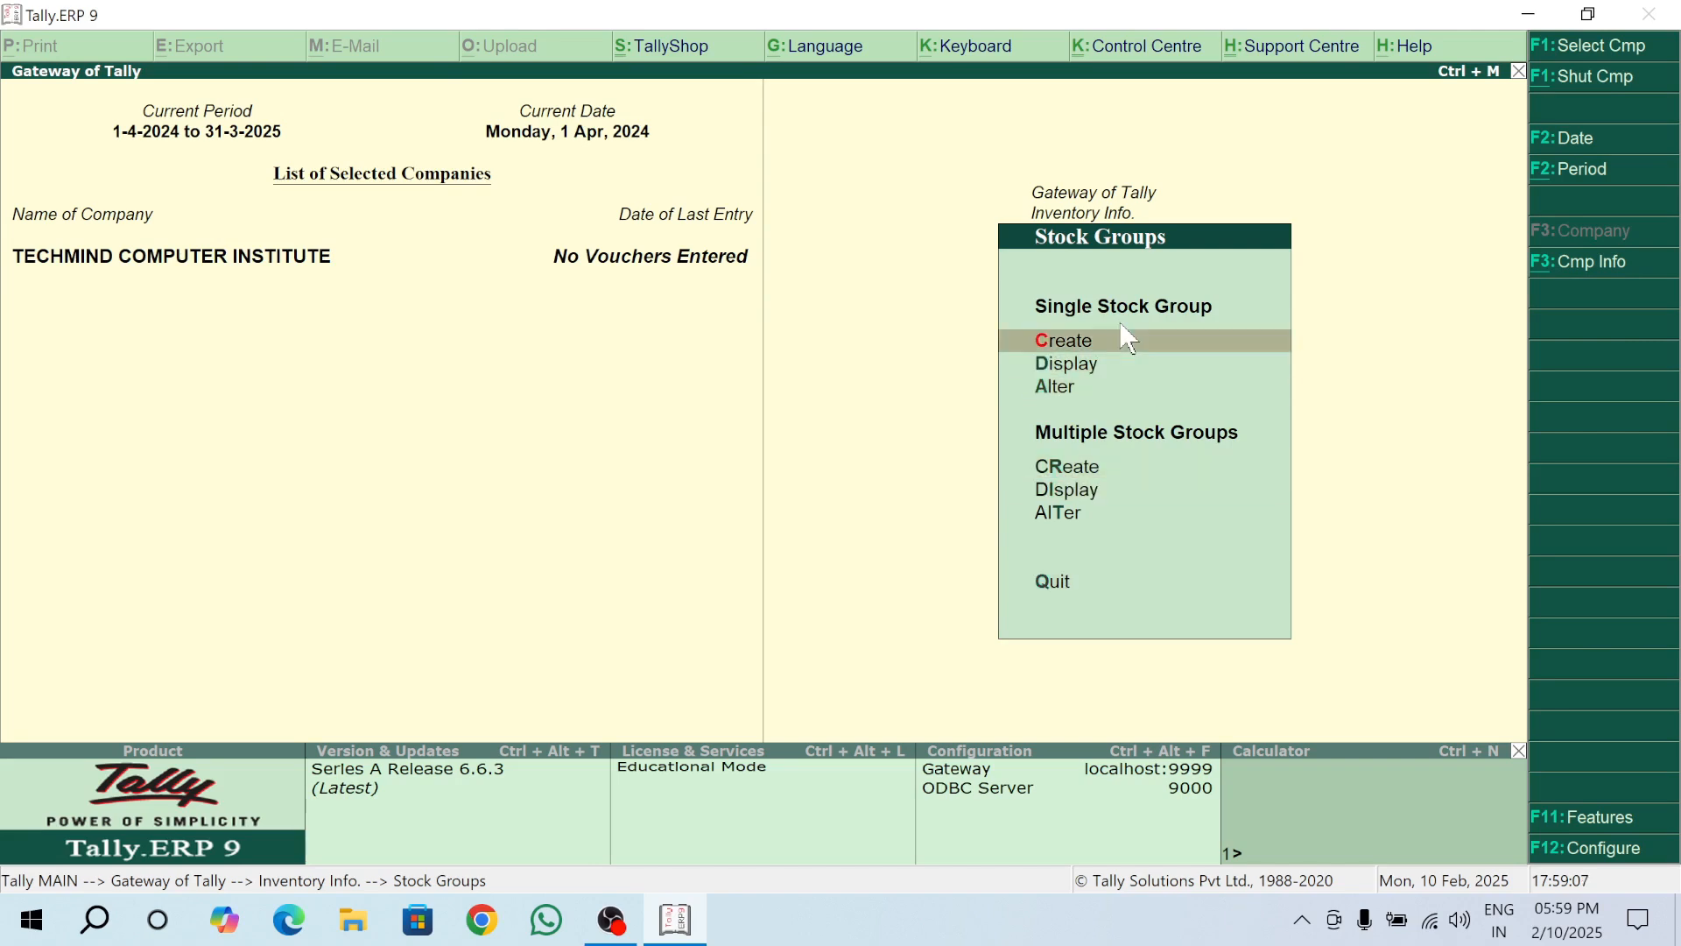
Step: Start creating multiple stock groups with All Items as the Under Group
key("Down")
key("Down")
key("Down")
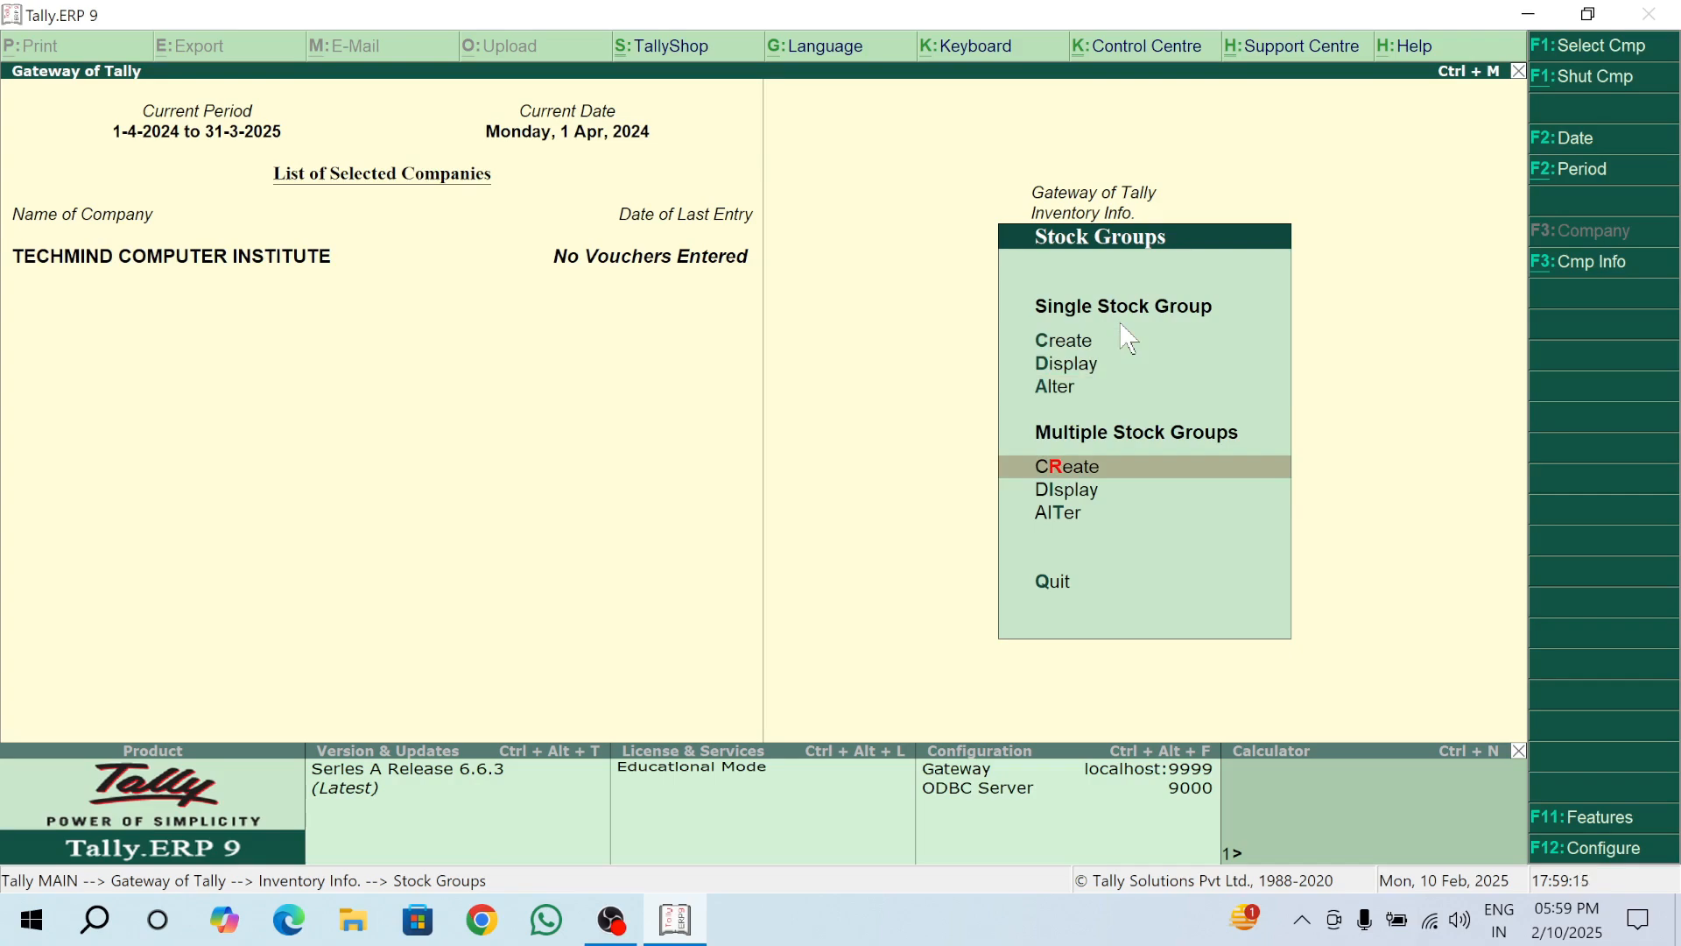
key("Return")
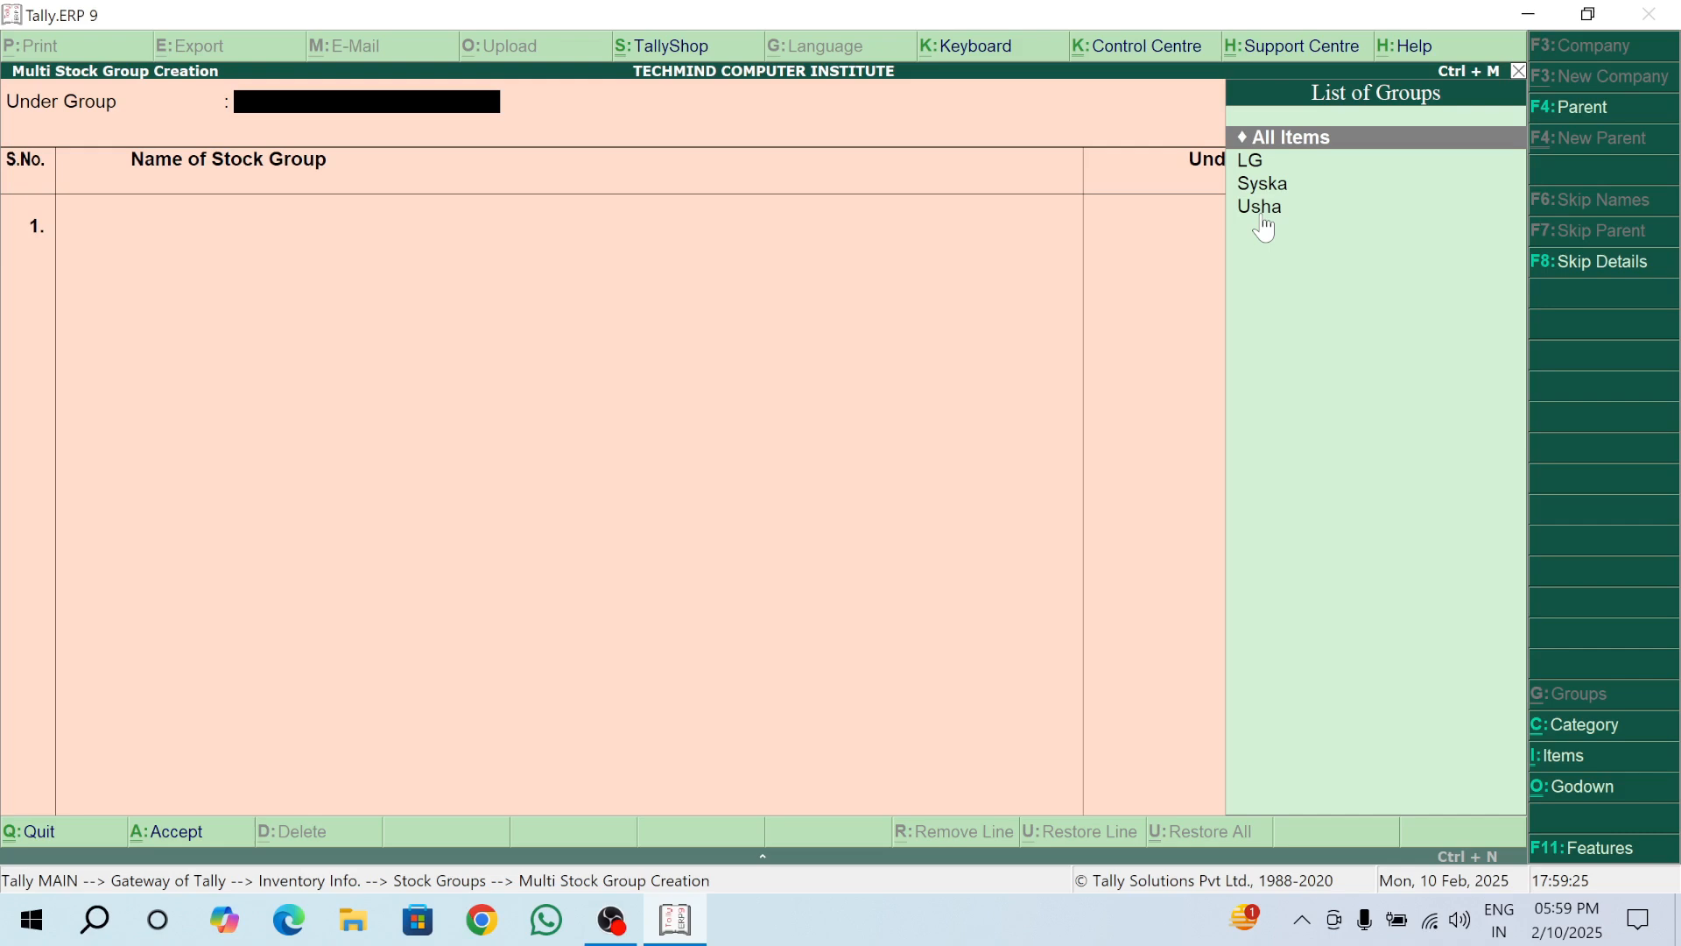
left_click(1302, 137)
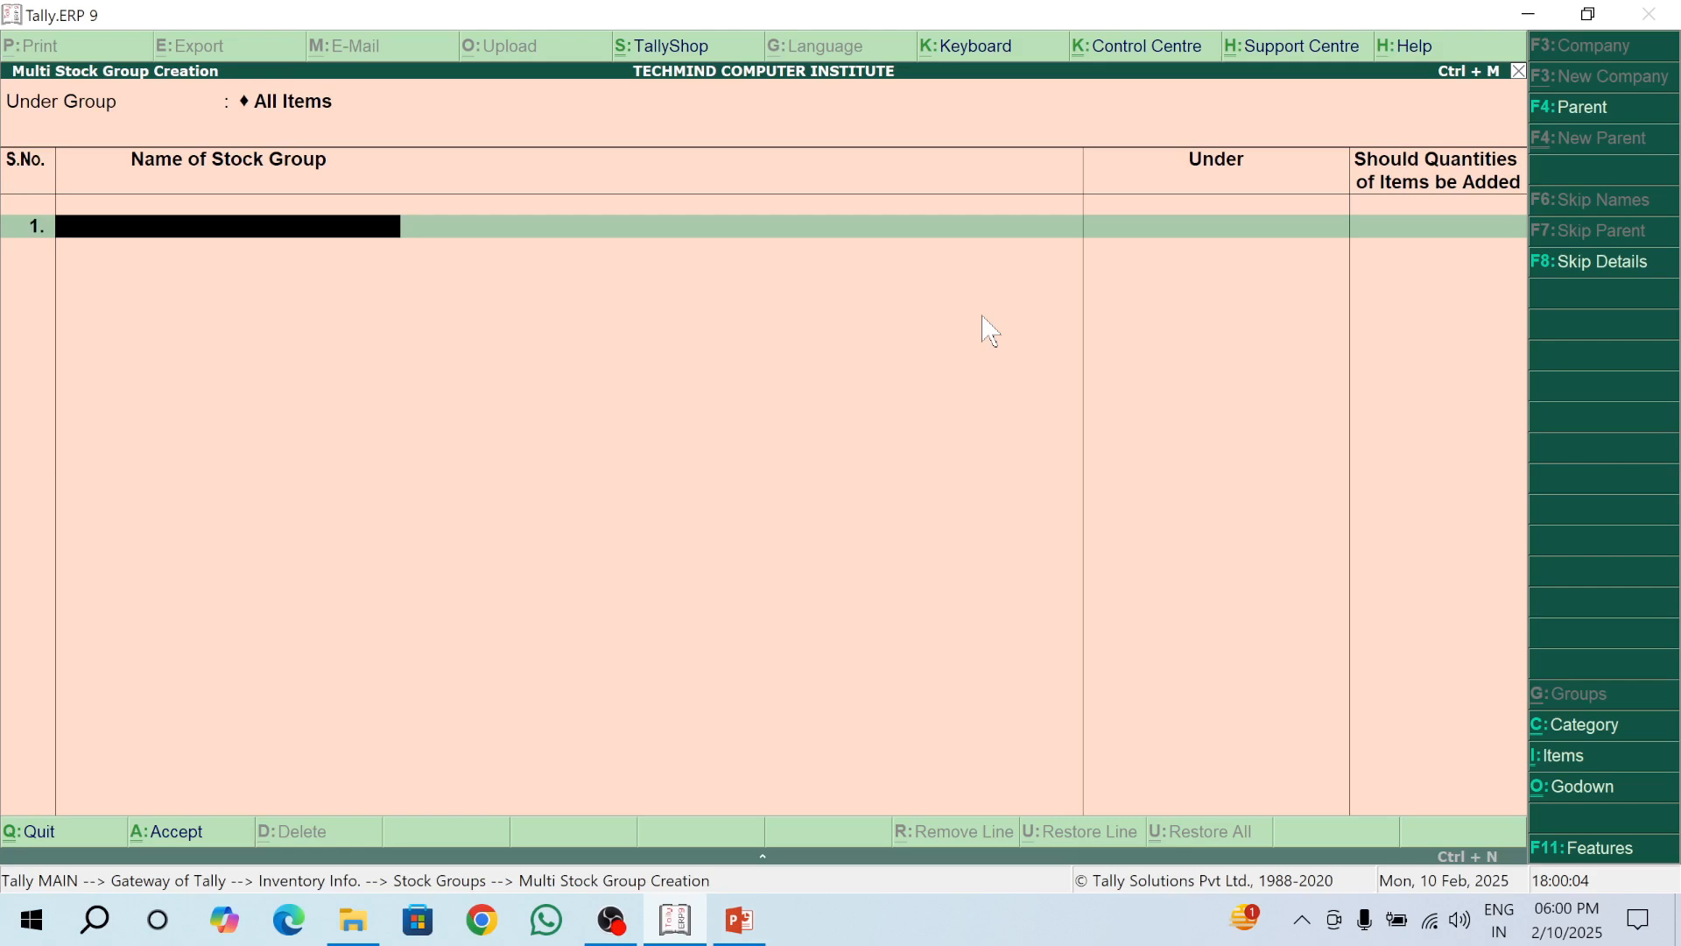
Step: Try to add a stock group named LG in the first row, and clear the name
type("LG")
key("Return")
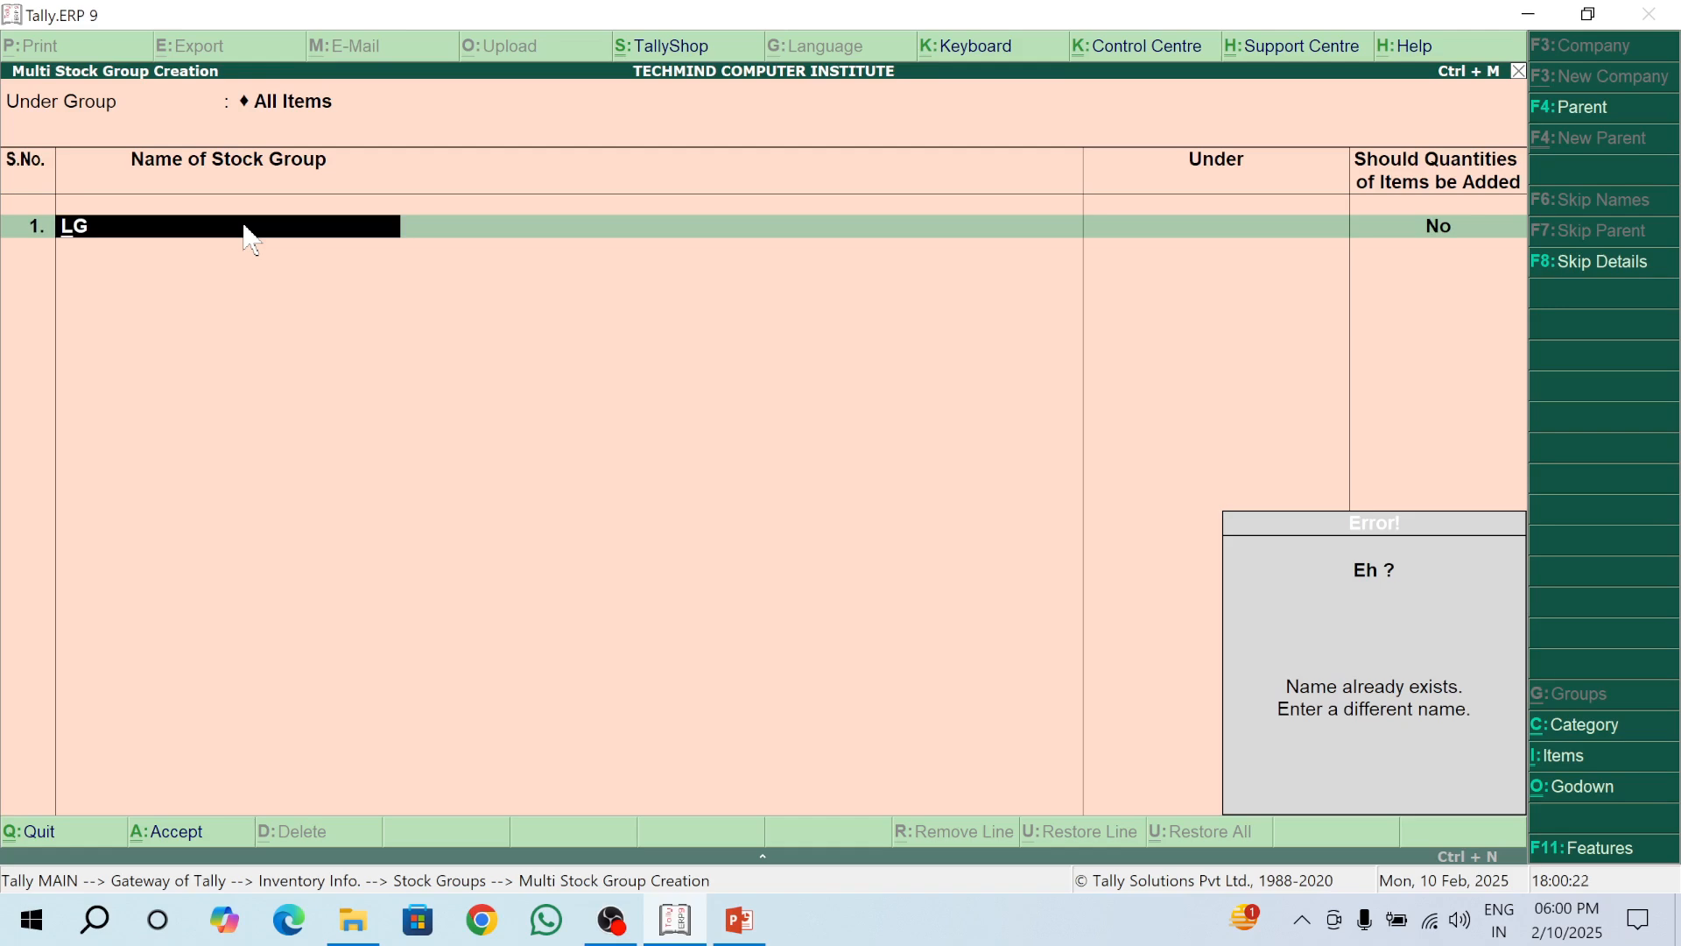
key("BackSpace")
key("BackSpace")
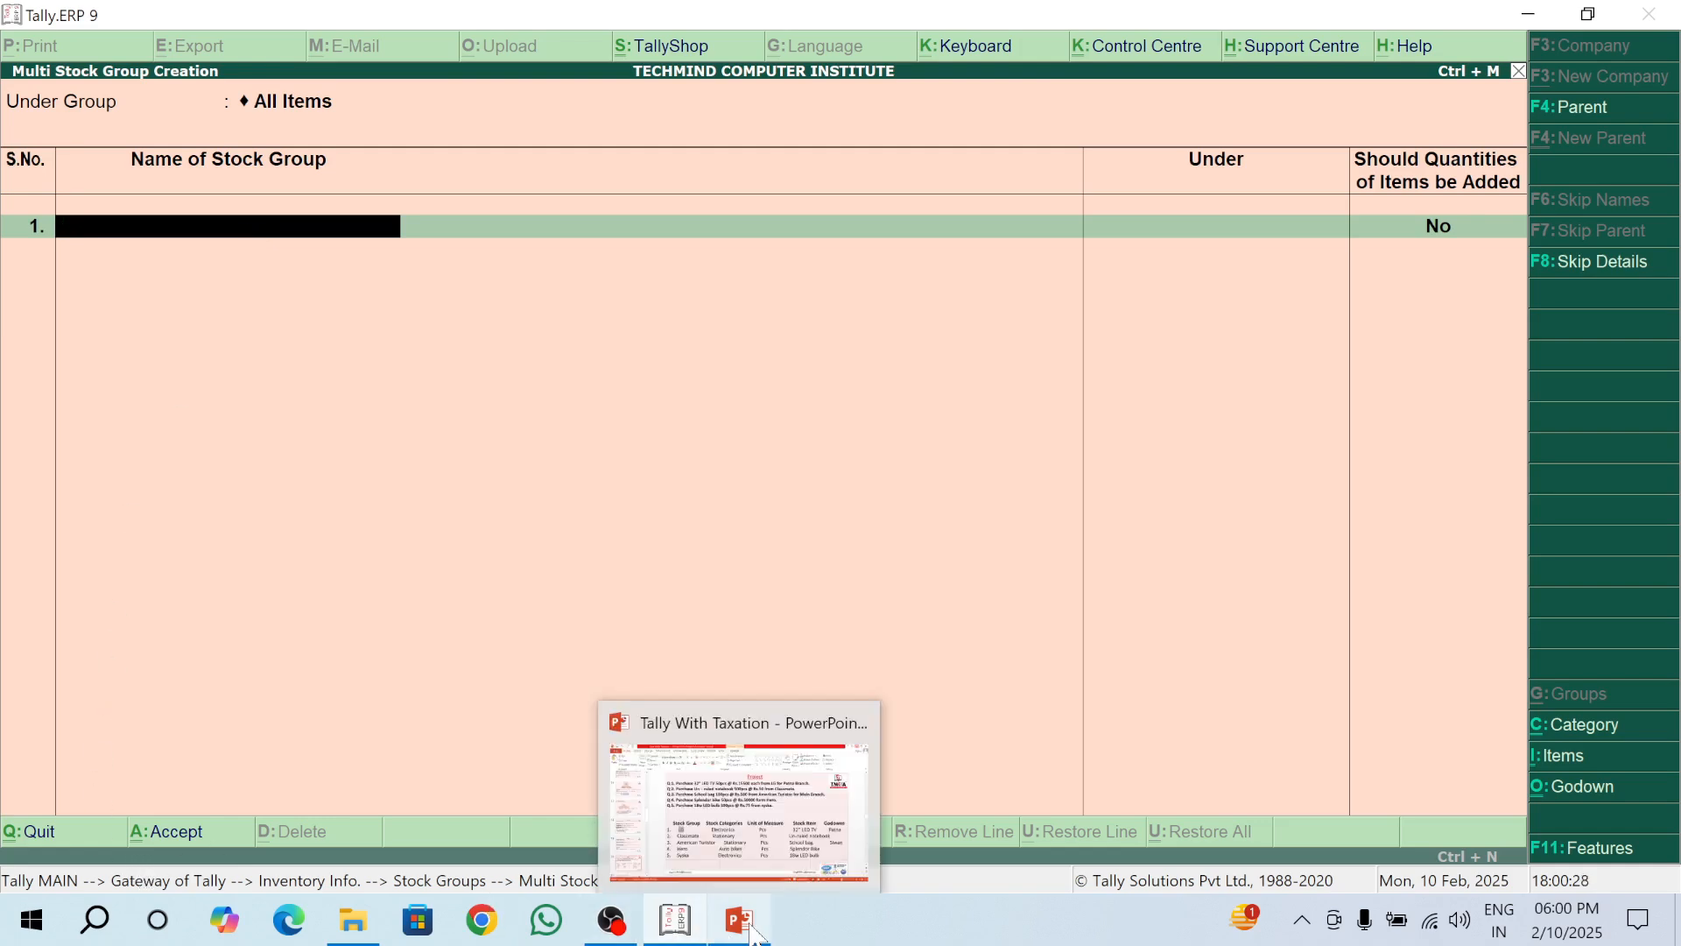
Step: Add the stock group Classmate under Primary, with Should Quantities of Items be Added set to No
type("Cla")
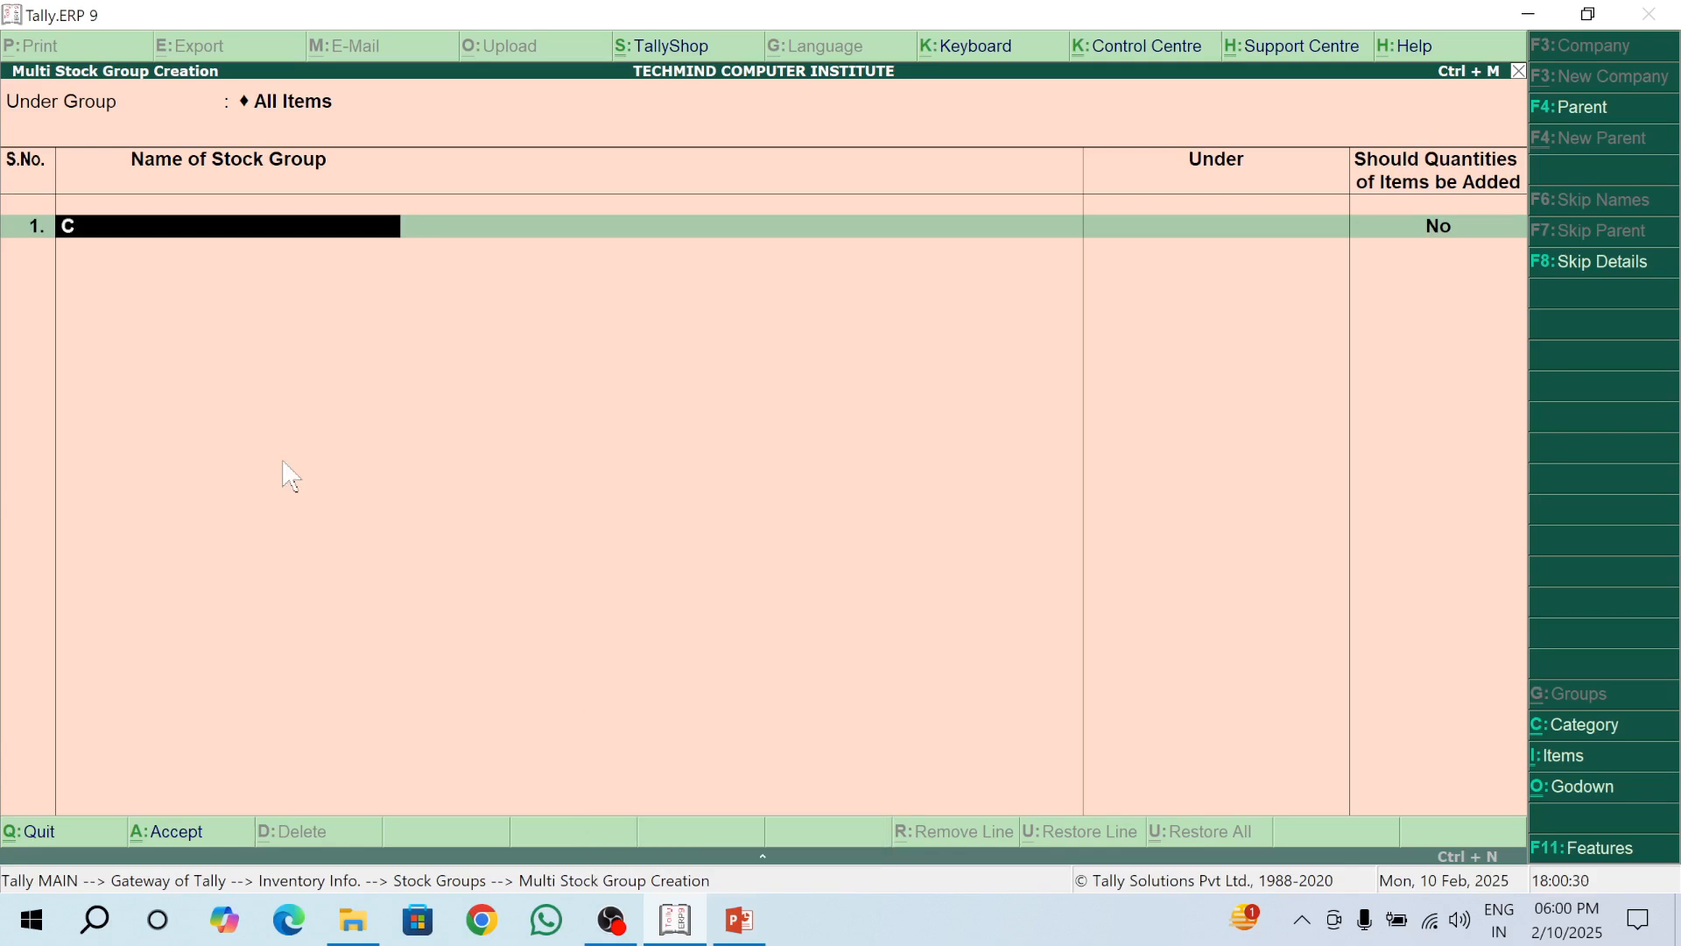
type("mate")
key("Return")
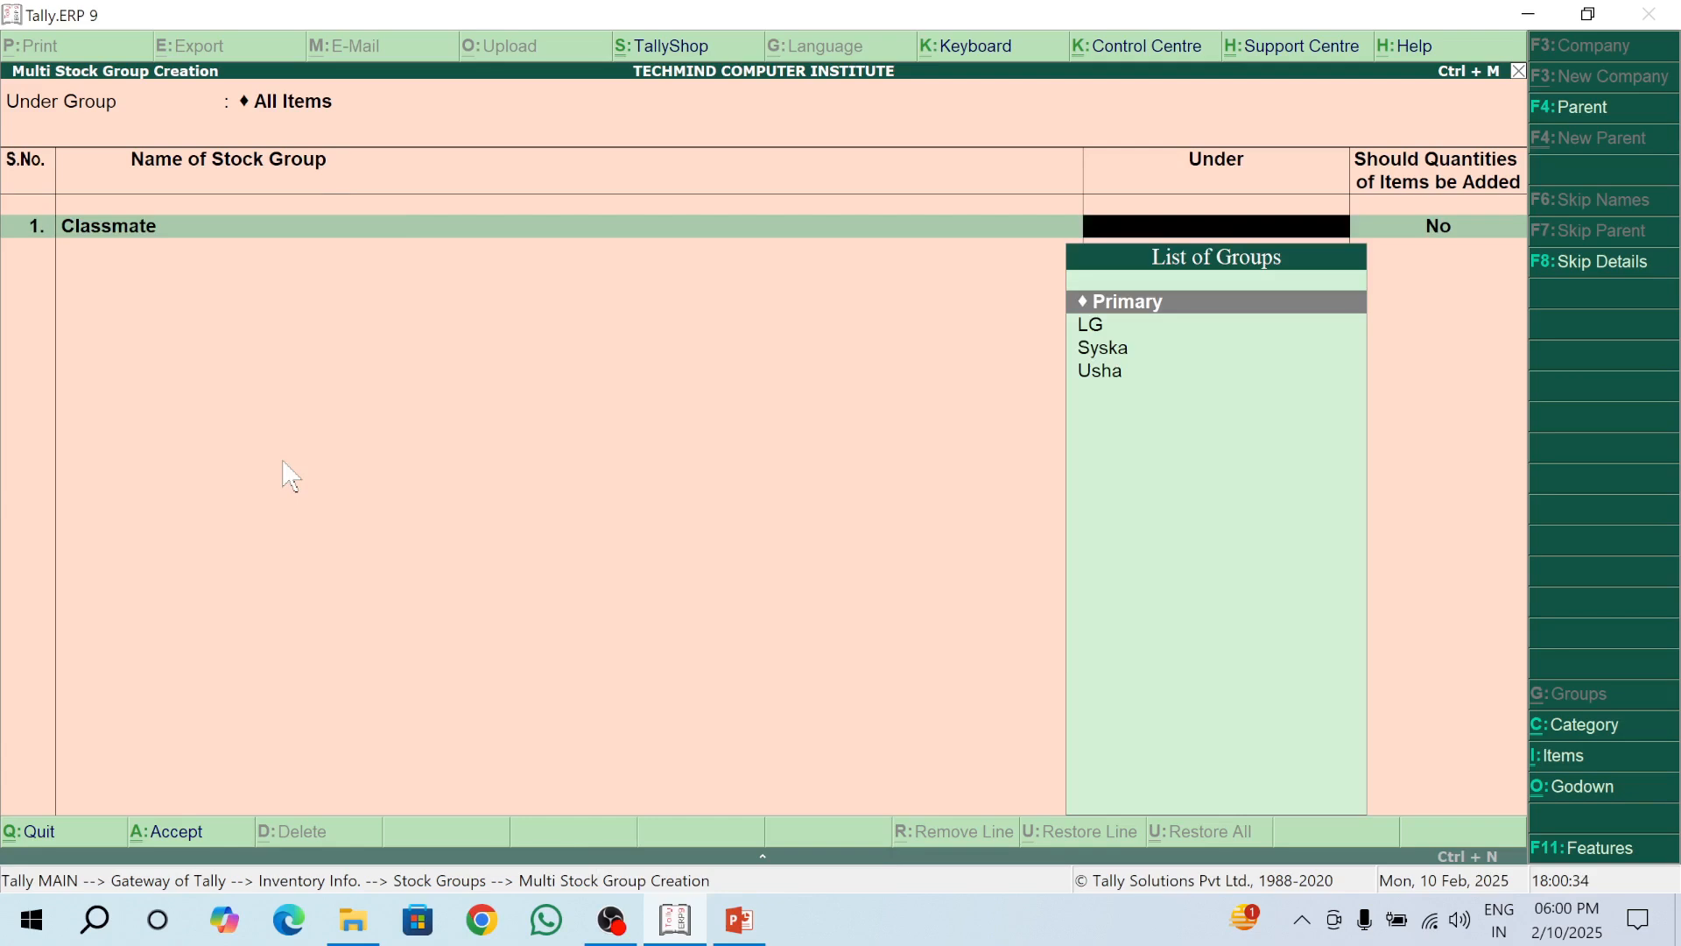
key("Return")
key("Return")
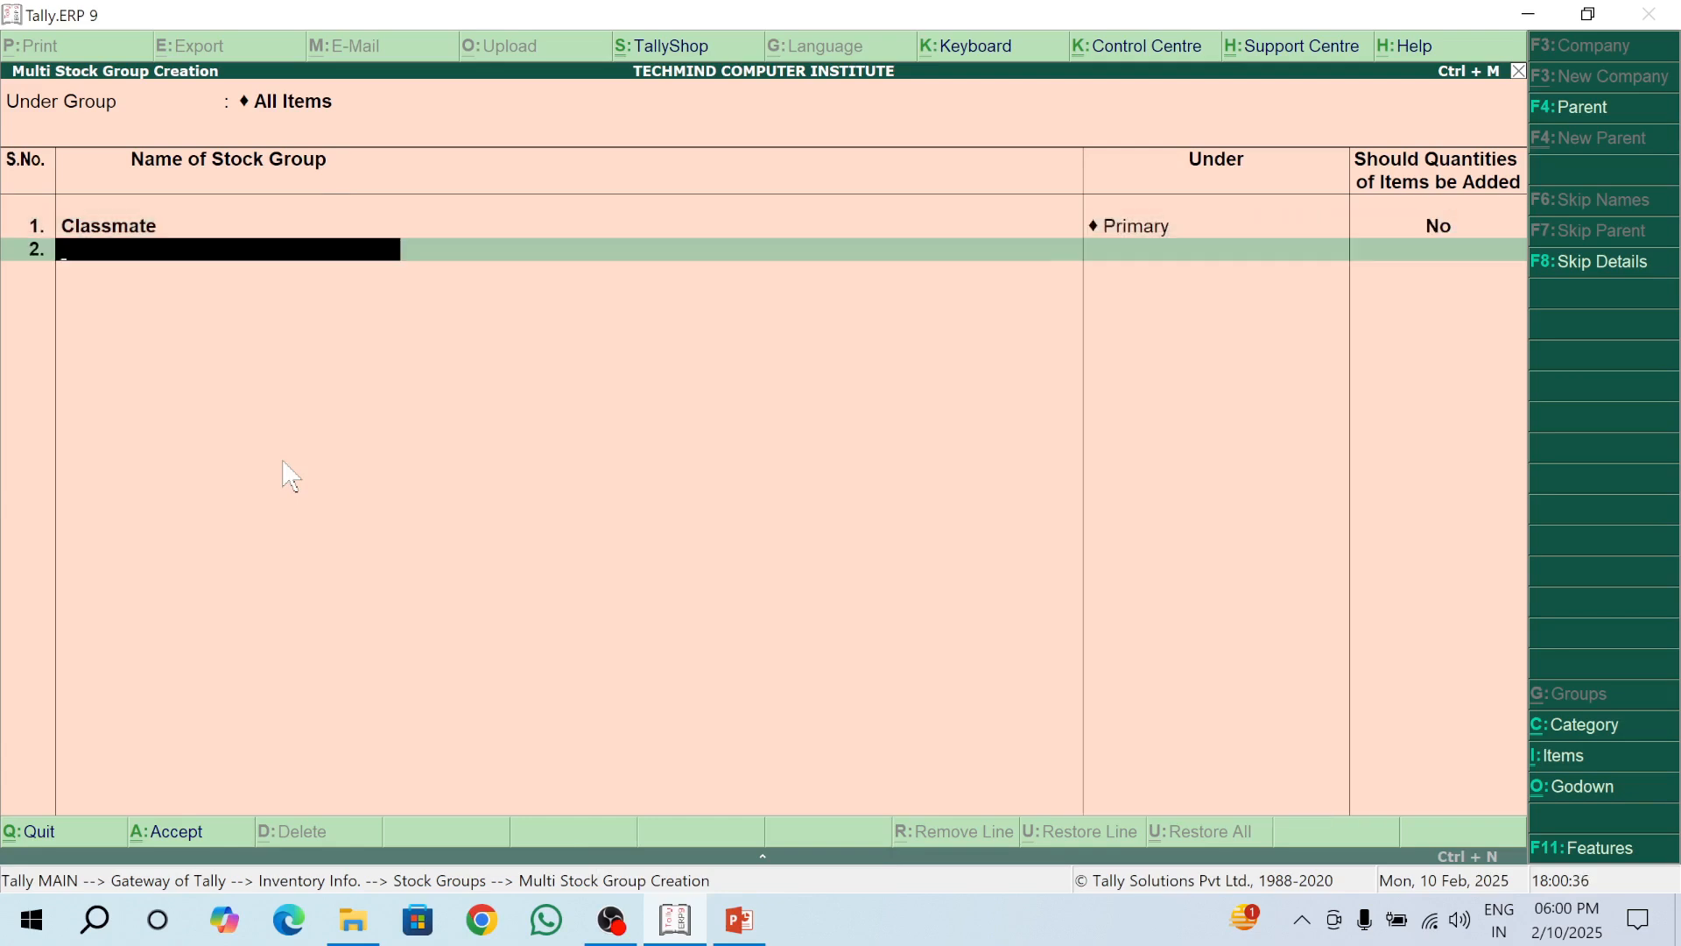
Step: Add the stock group American Turistor under Primary in the second row, without adding item quantities
type("American Turis")
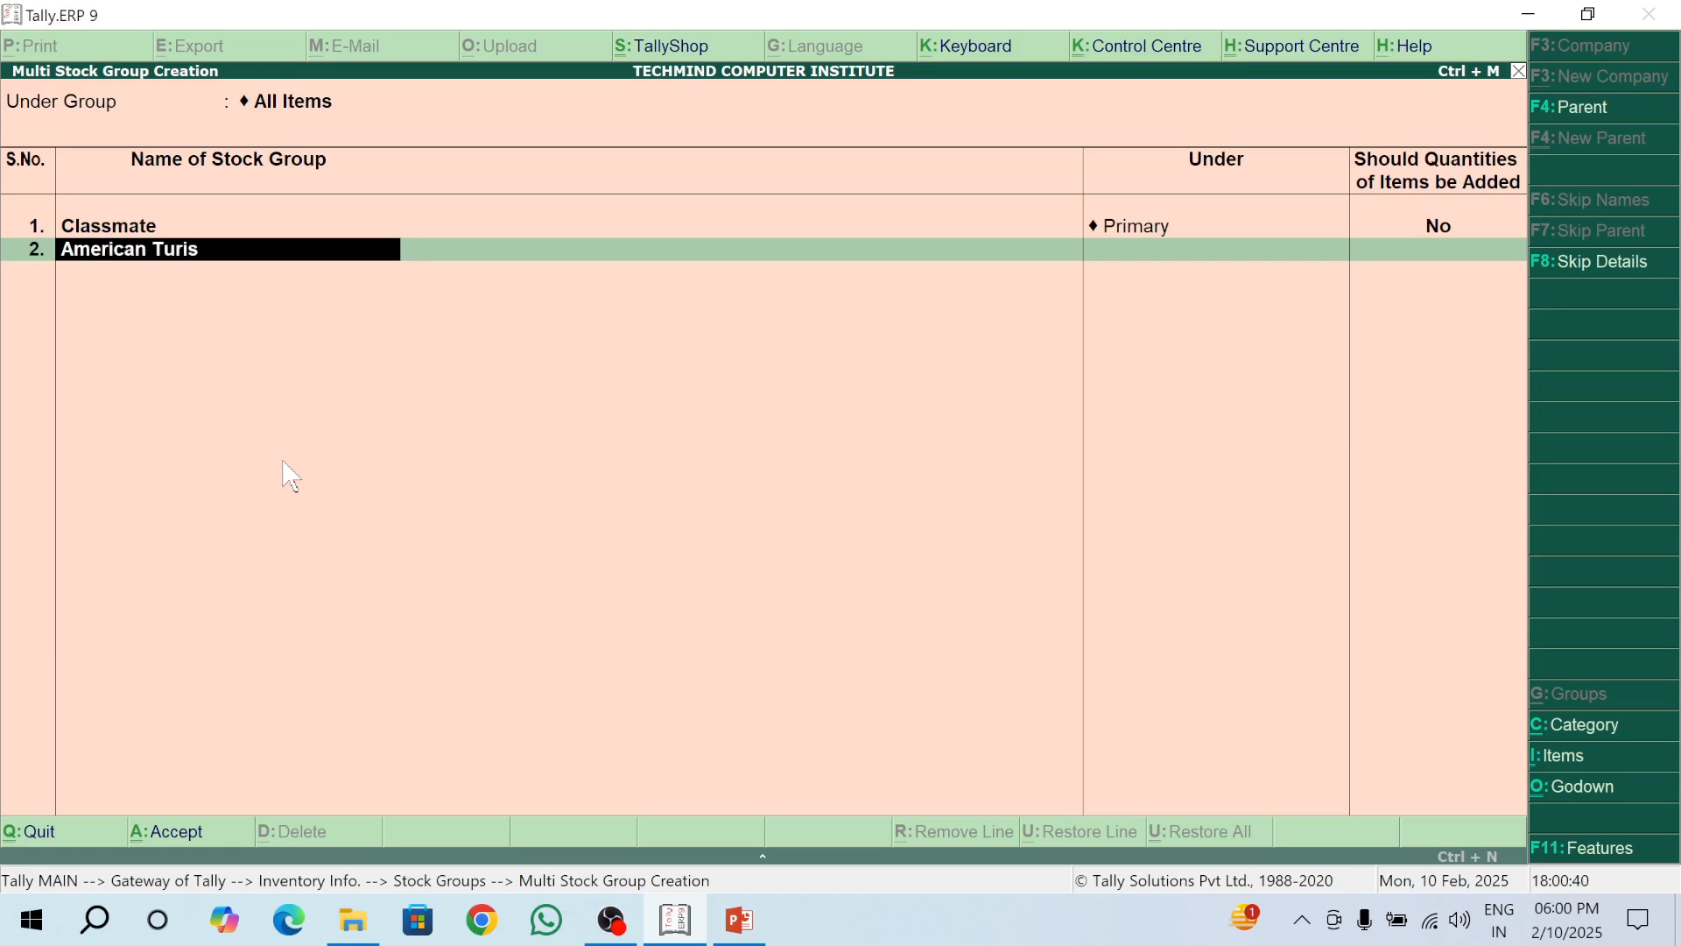
type("tor")
key("Return")
key("Return")
key("Return")
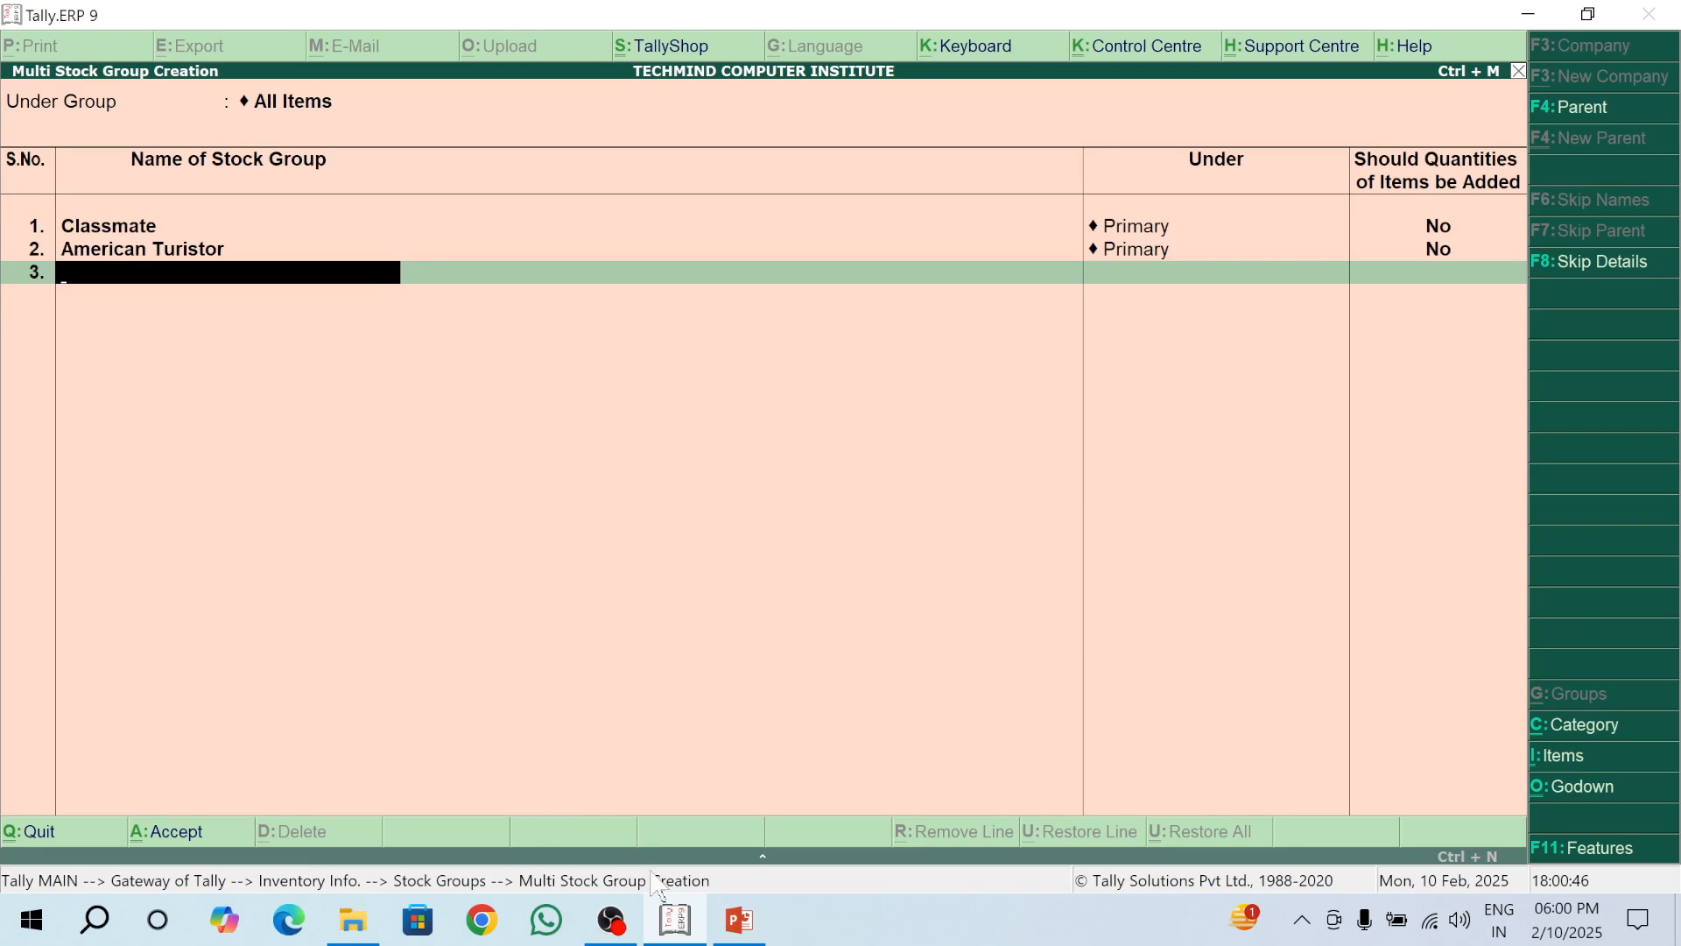
Step: Check the project slide in PowerPoint, and back in Tally.ERP 9 add the stock group Hero under Primary
left_click(732, 934)
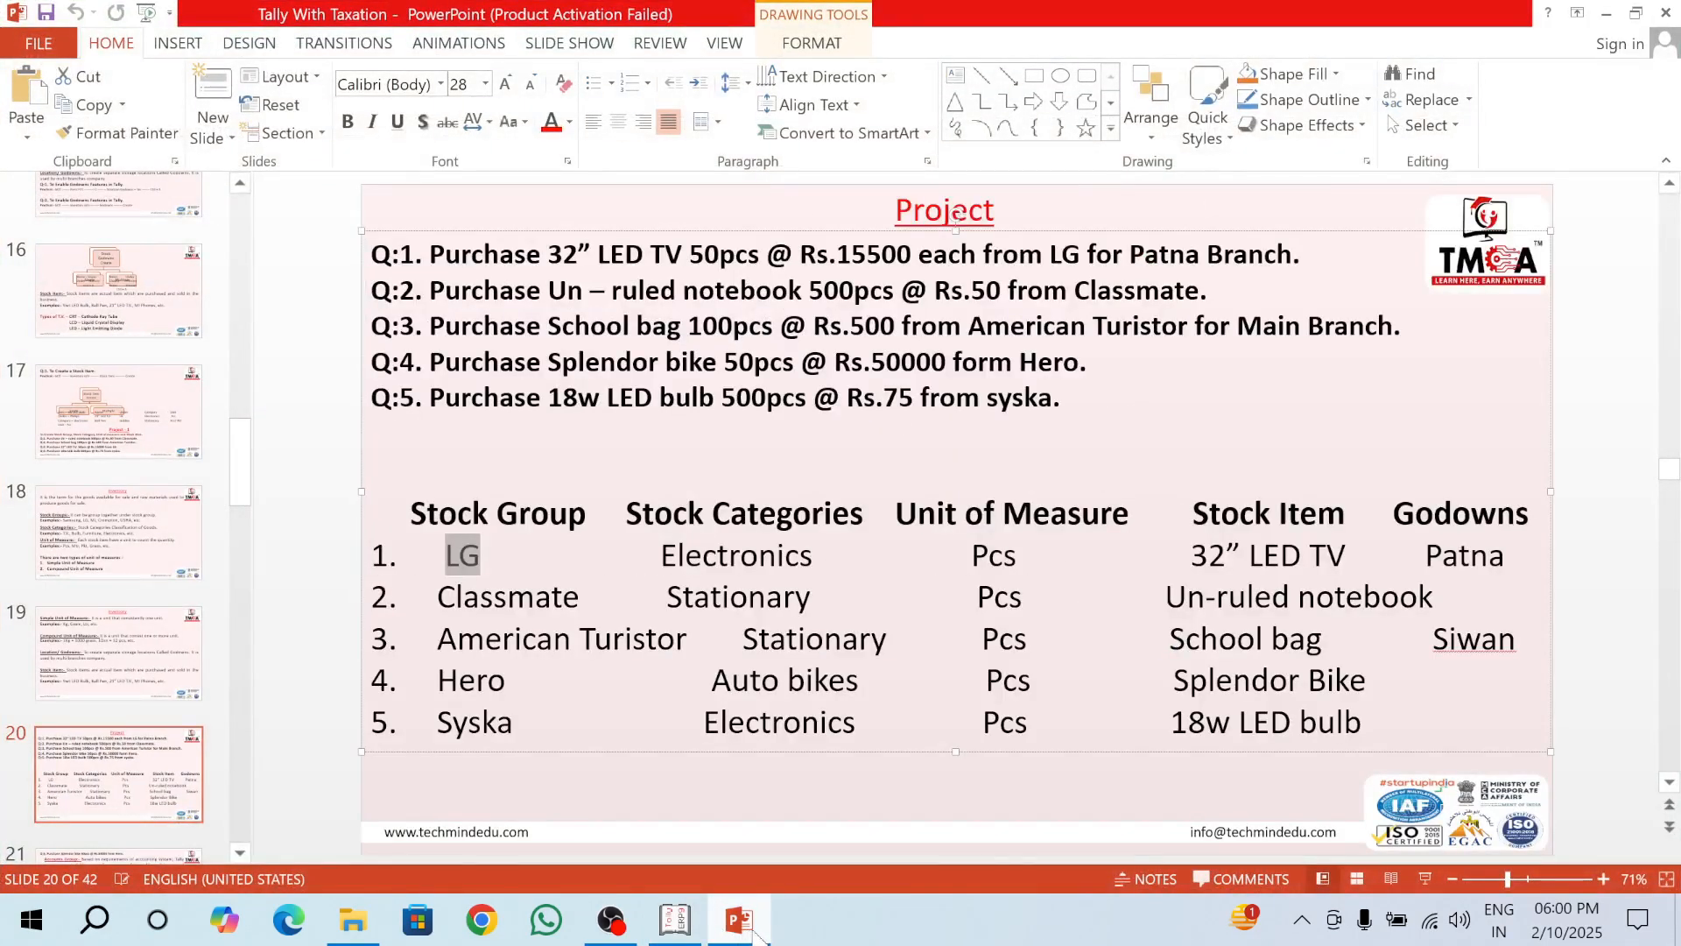
left_click(759, 935)
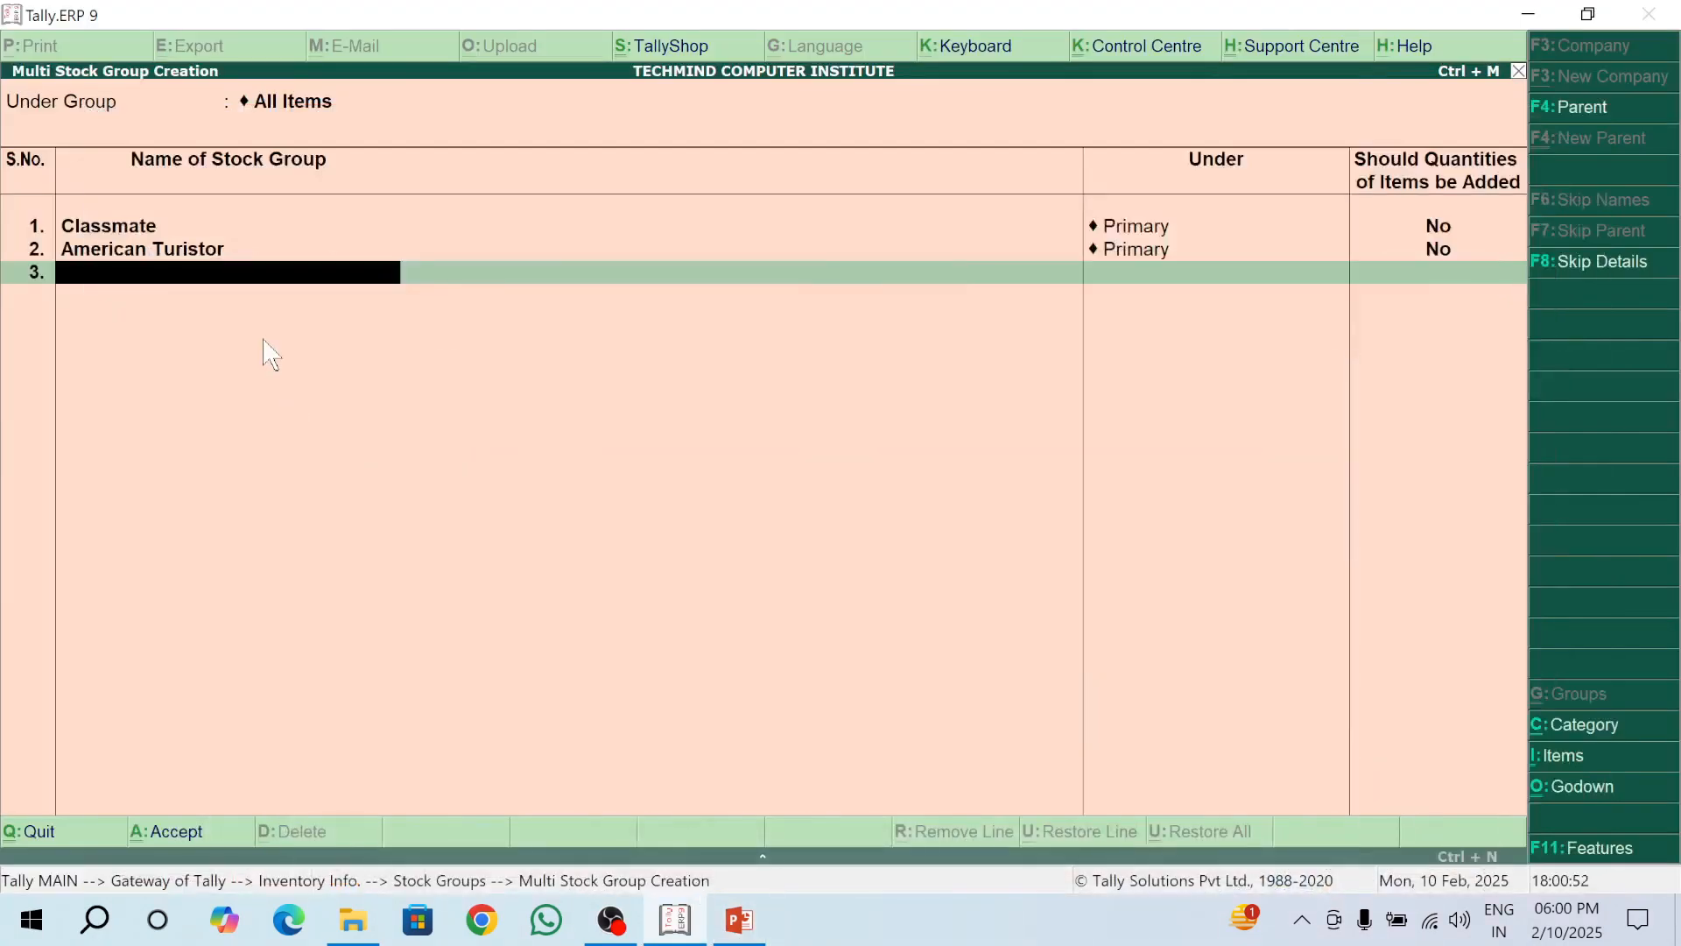
type("Hero")
key("Return")
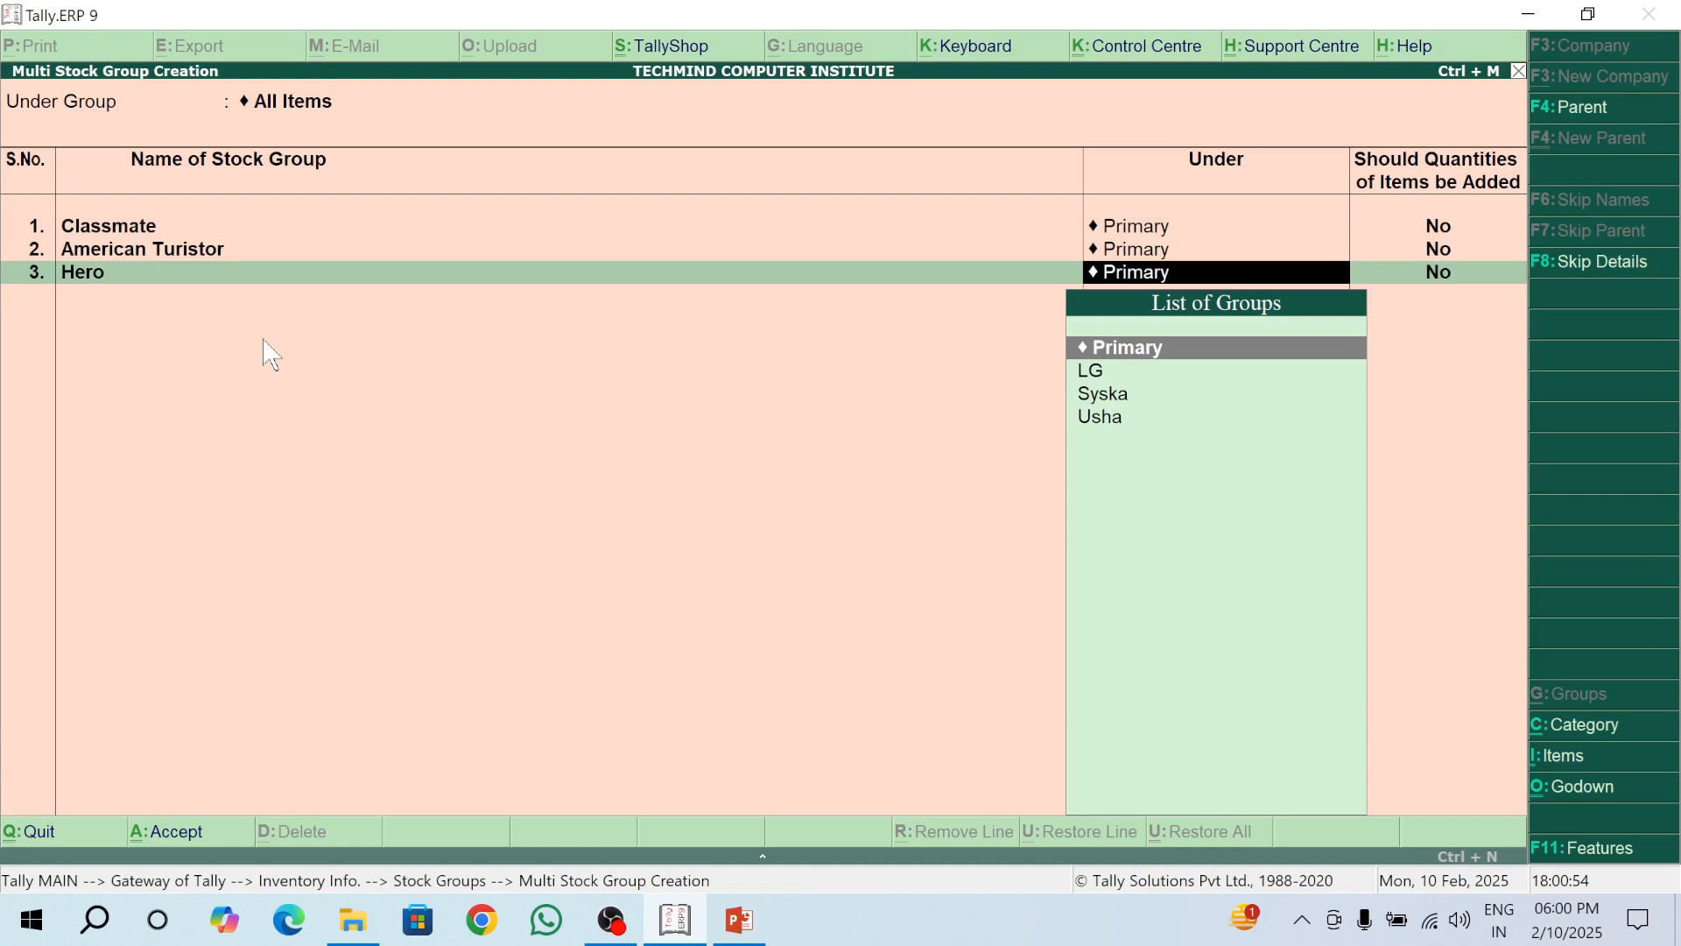
key("Return")
key("Return")
Step: Try to add a stock group named Syska in the fourth row, and clear the name
type("Syska")
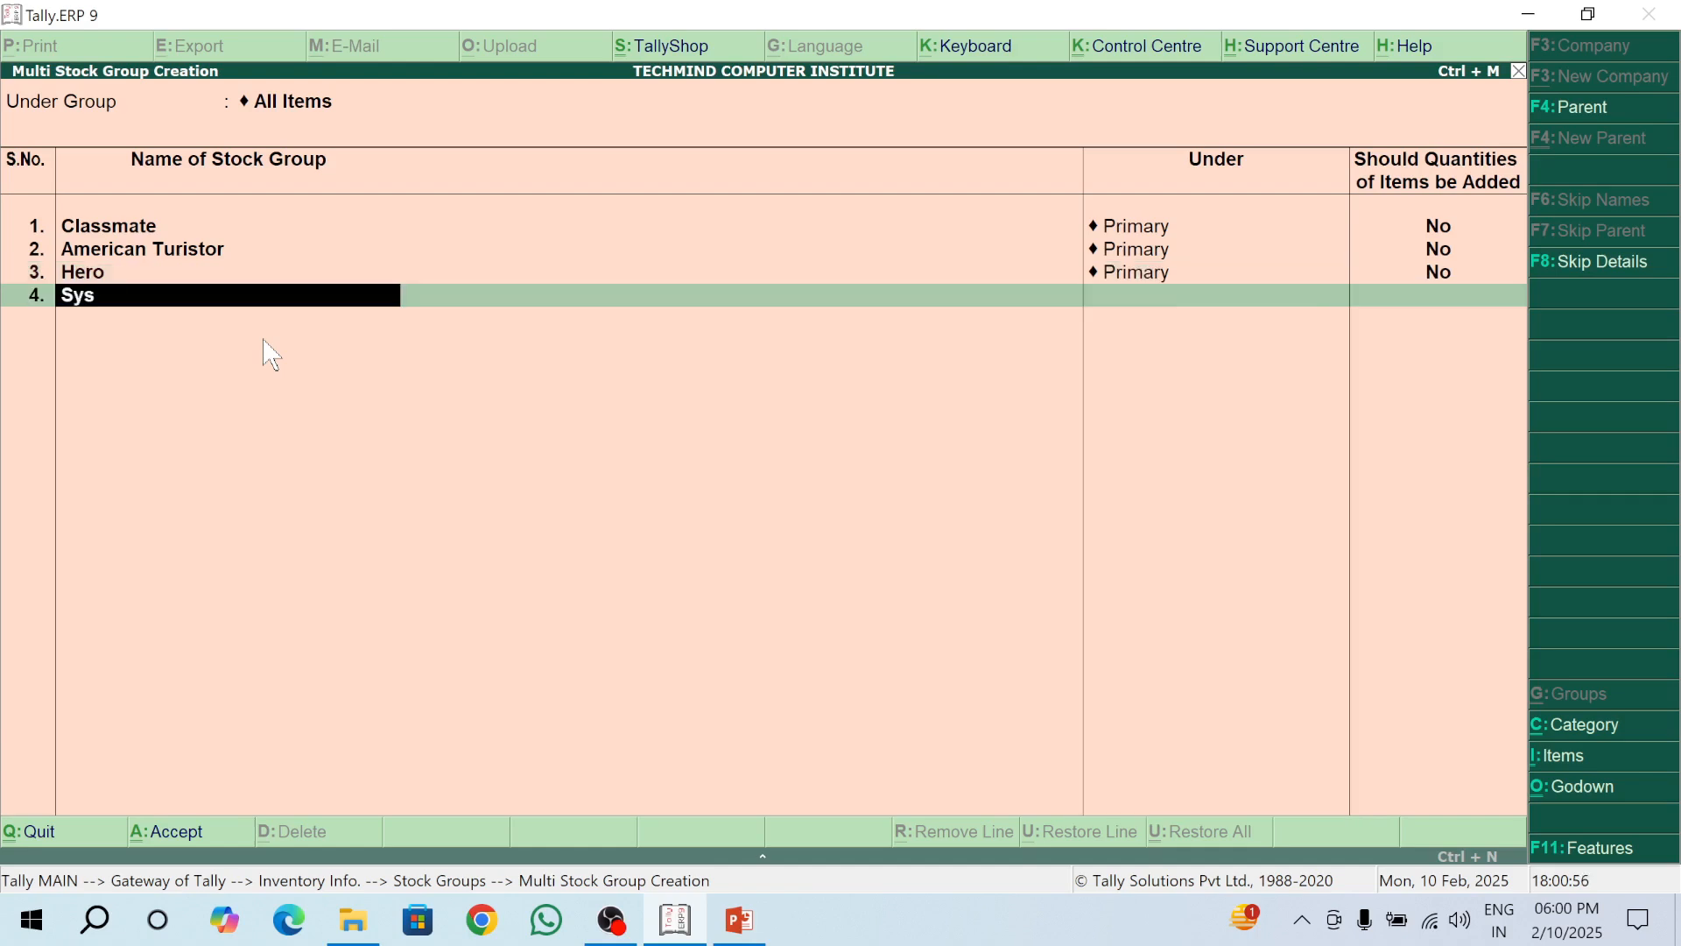
key("Return")
key("Return")
key("Return")
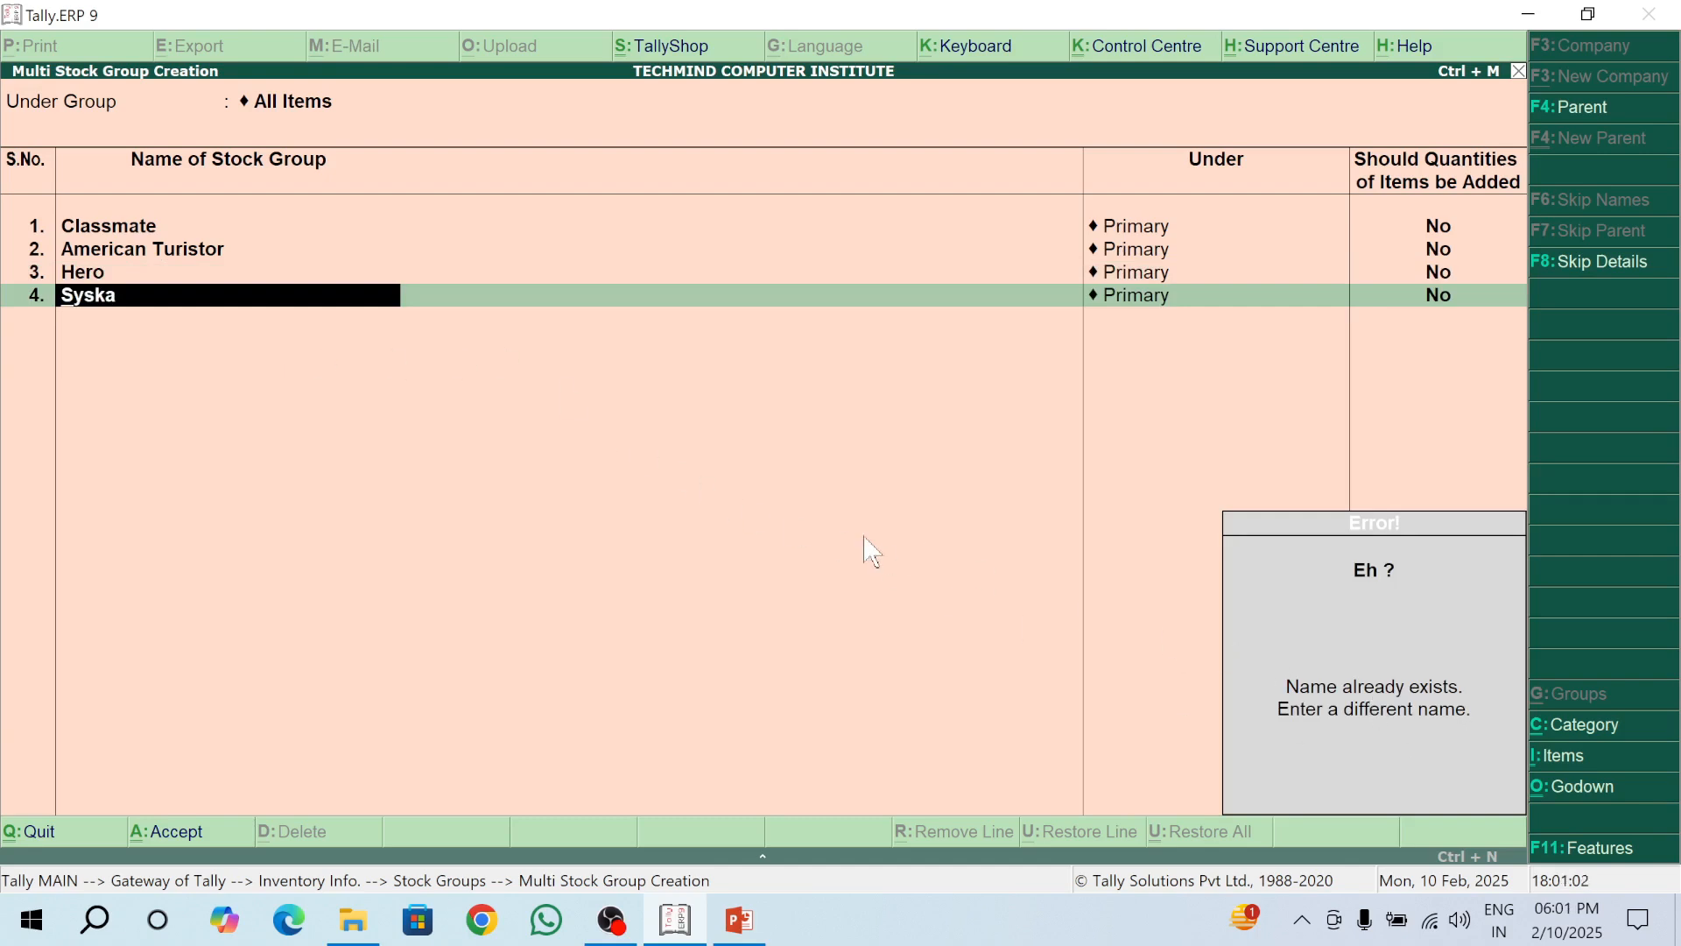
key("BackSpace")
key("BackSpace")
key("BackSpace")
key("BackSpace")
key("BackSpace")
Step: Save the new stock groups and display all stock groups under All Items
key("Return")
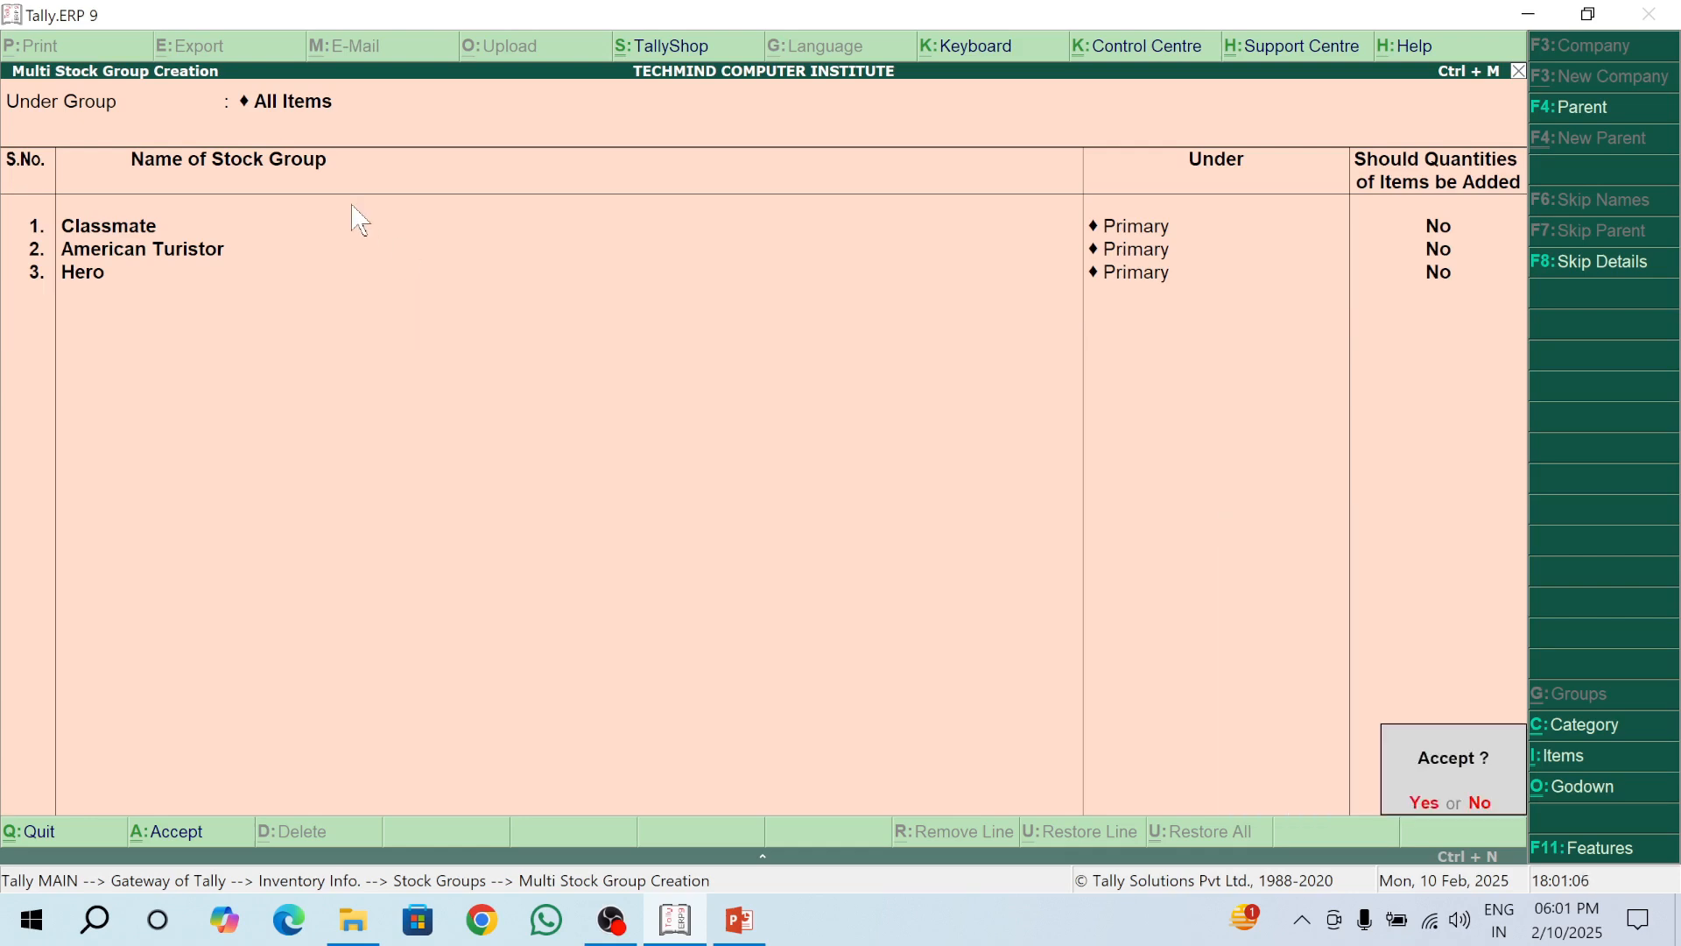
key("Return")
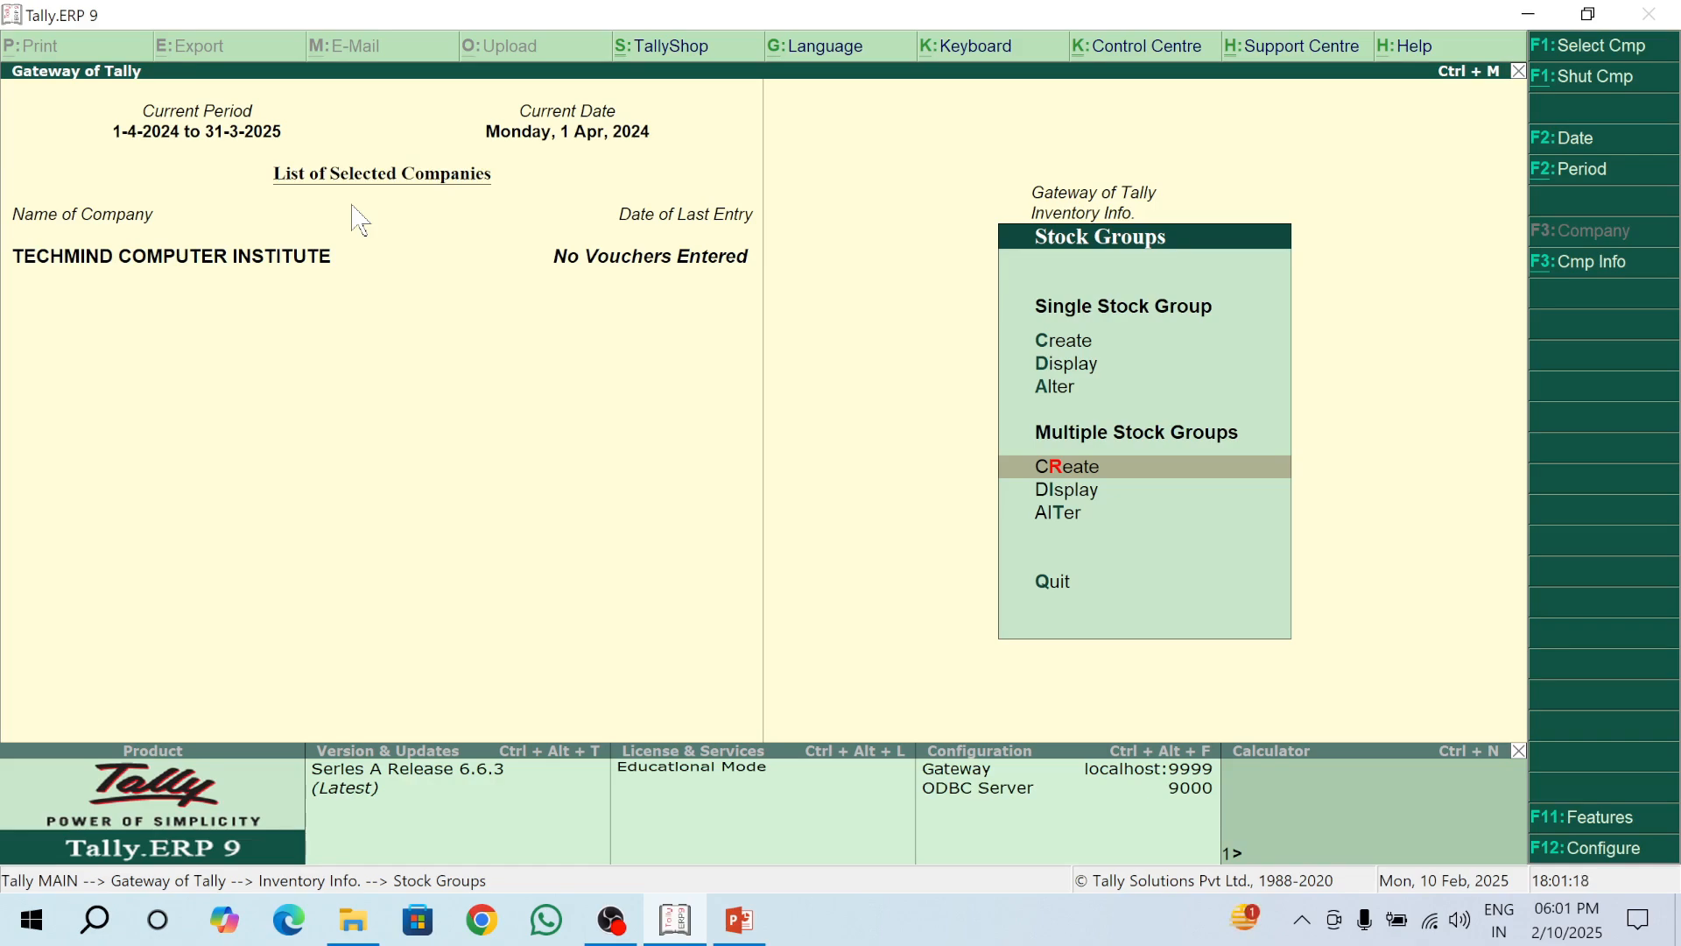
key("Down")
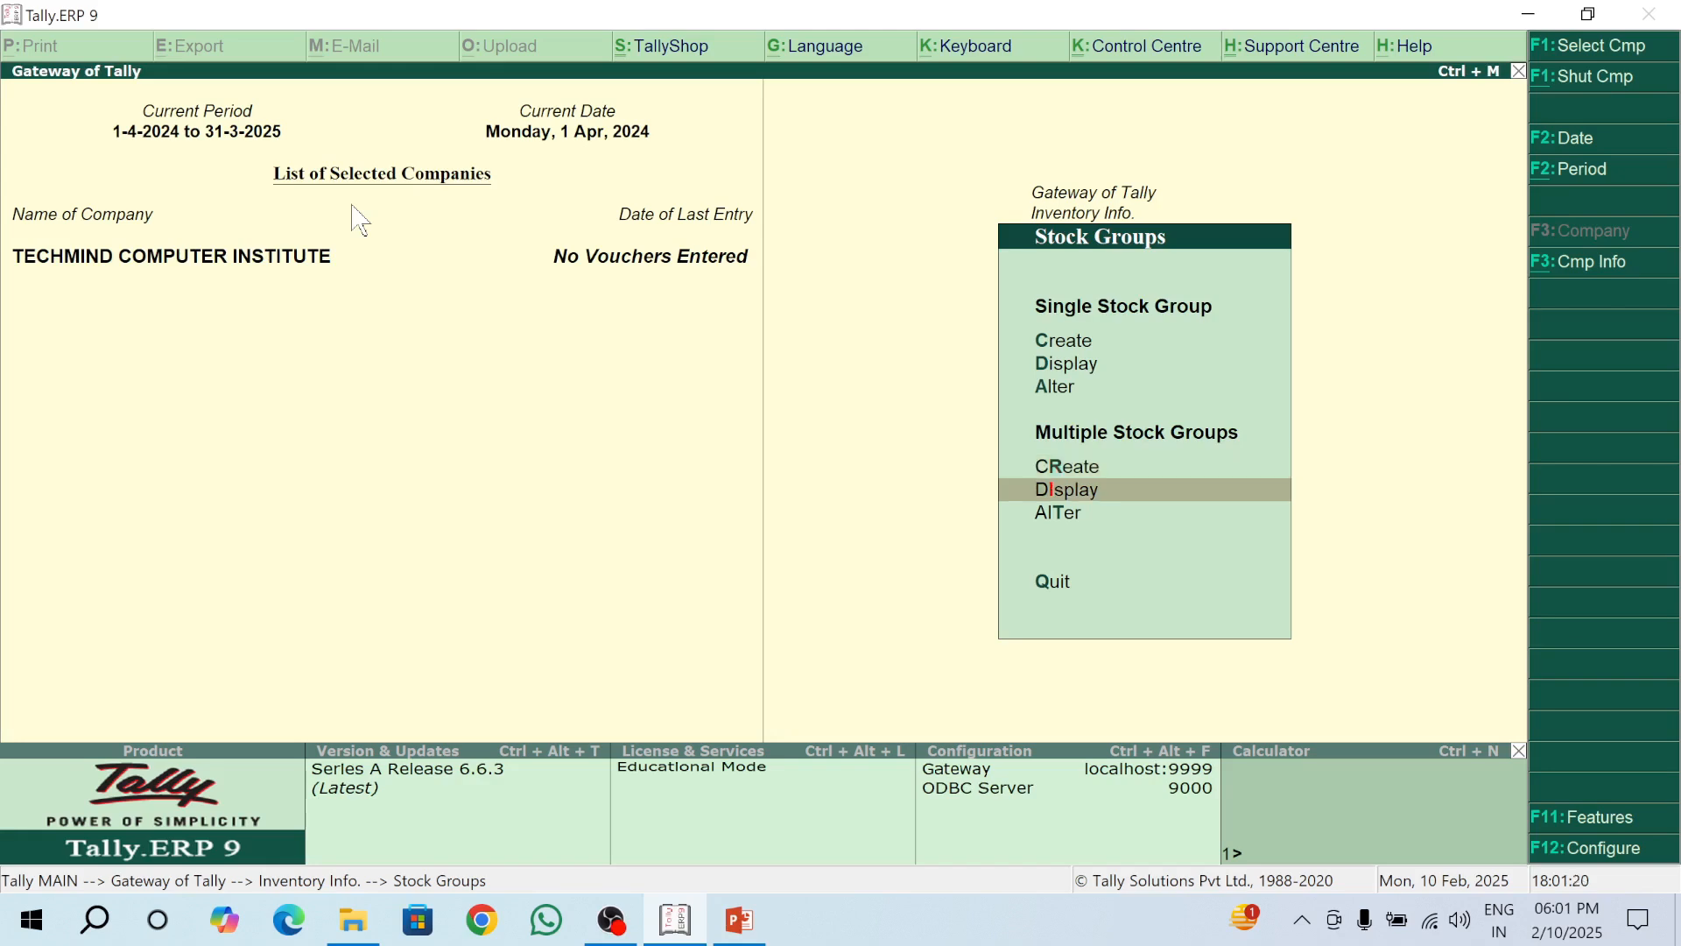
key("Return")
key("Return")
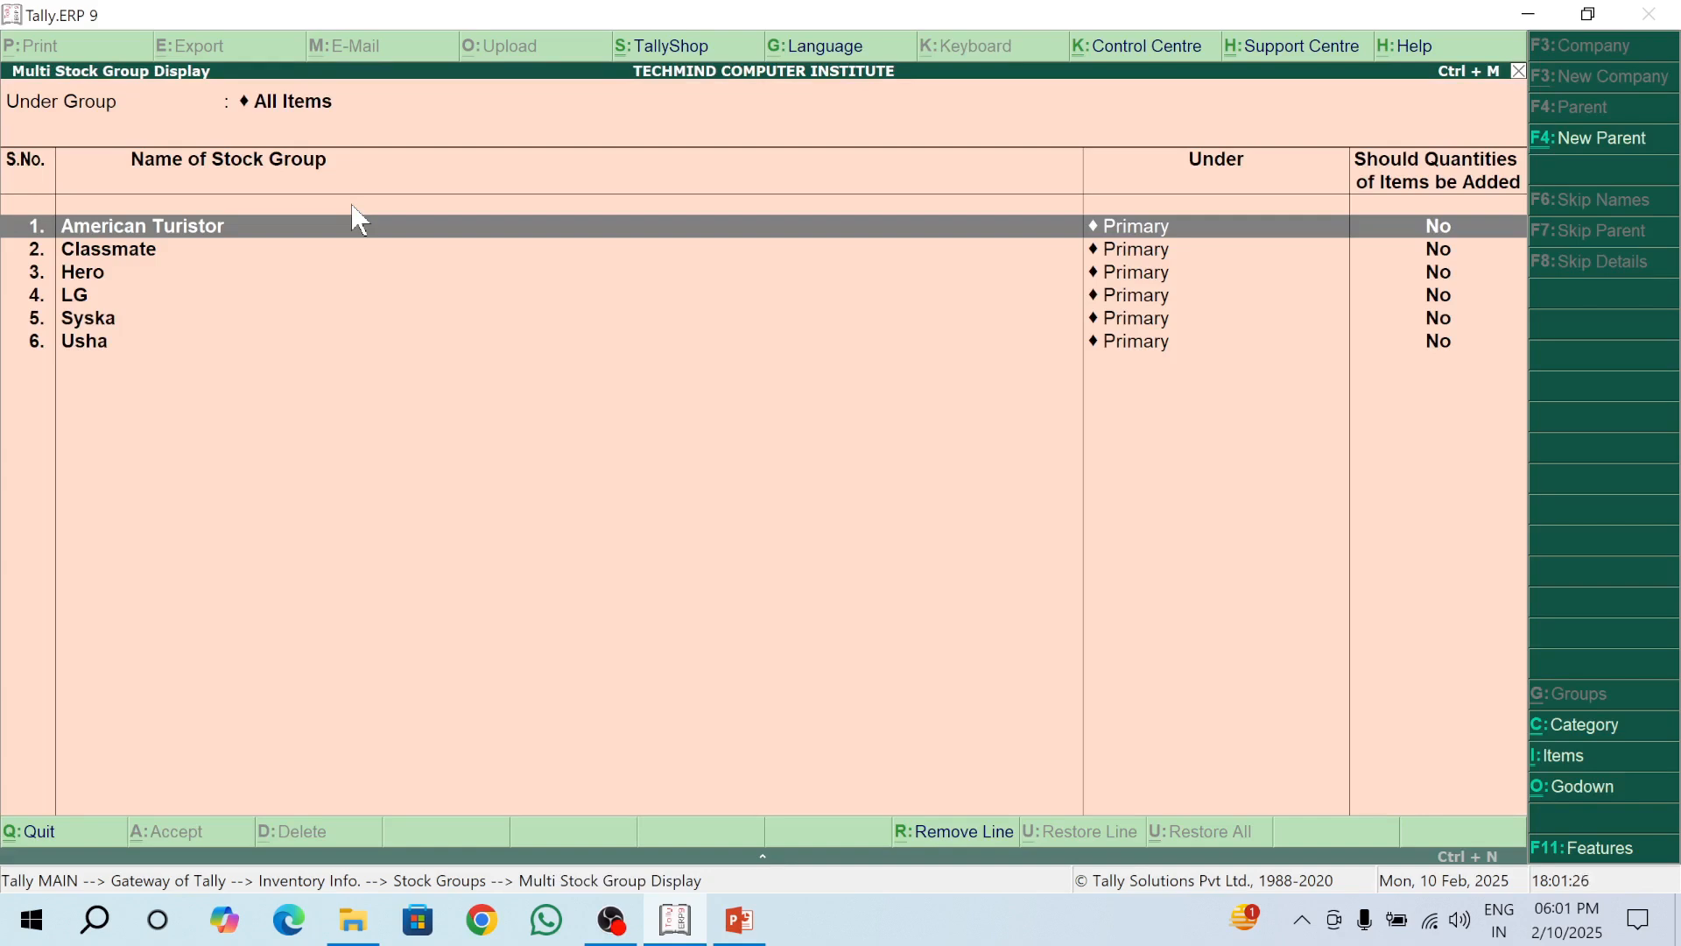
key("Escape")
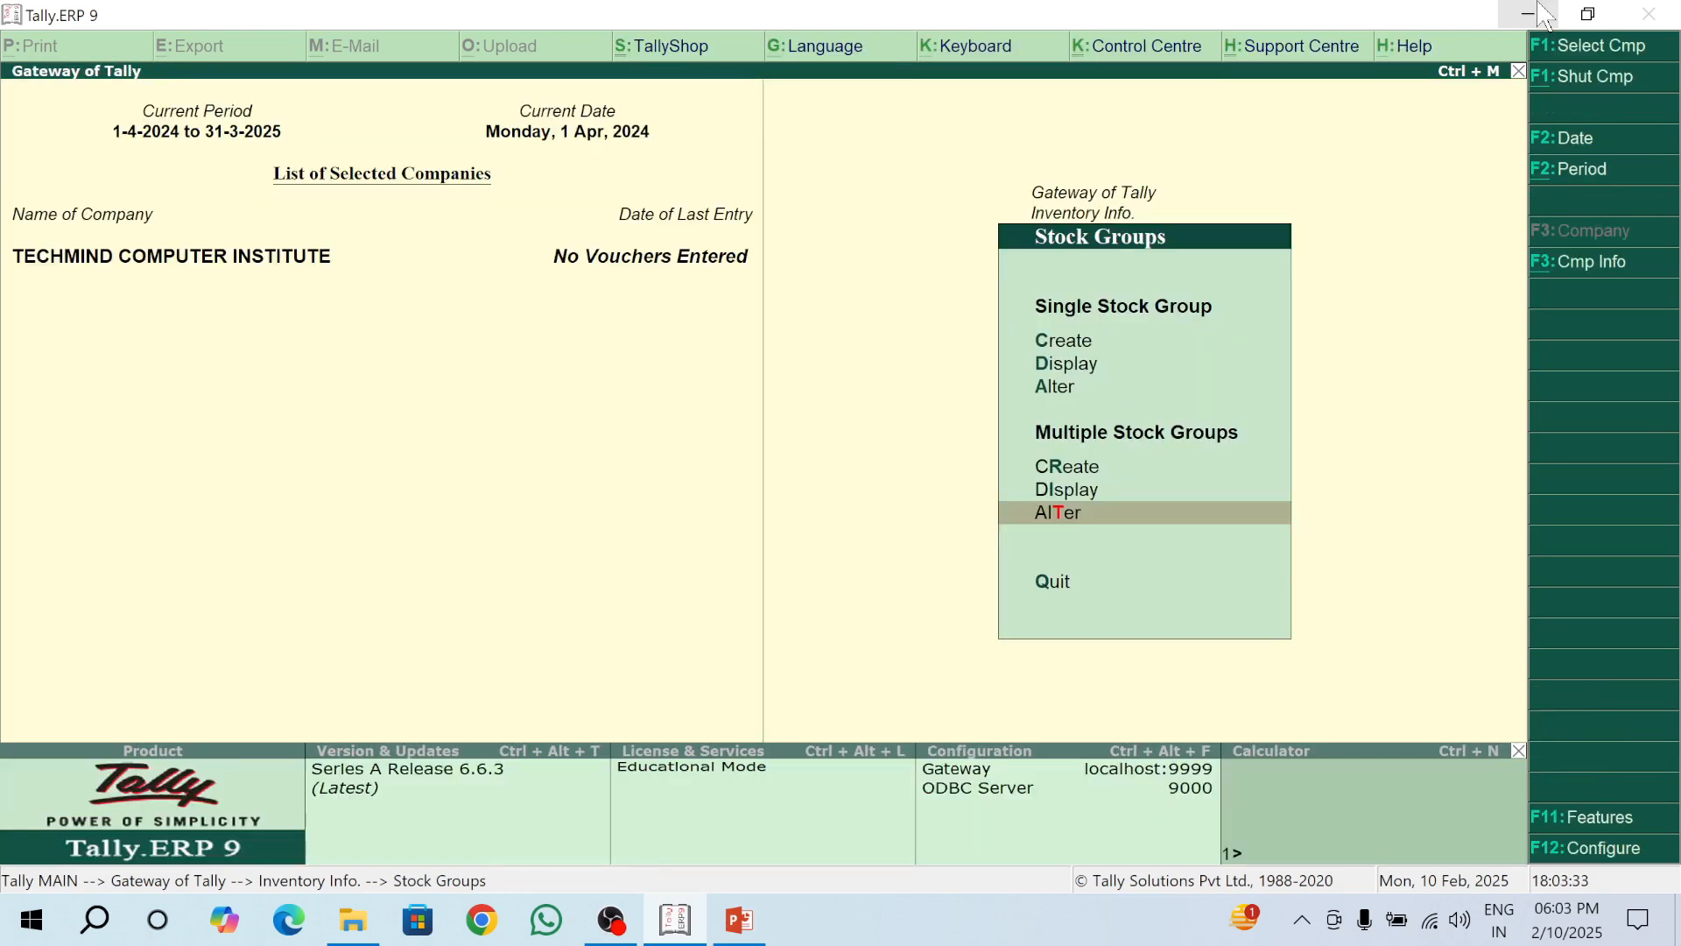
Step: Alter the stock group Samsung in the All Items list to be under Primary, with Should Quantities of Items be Added as No
key("Up")
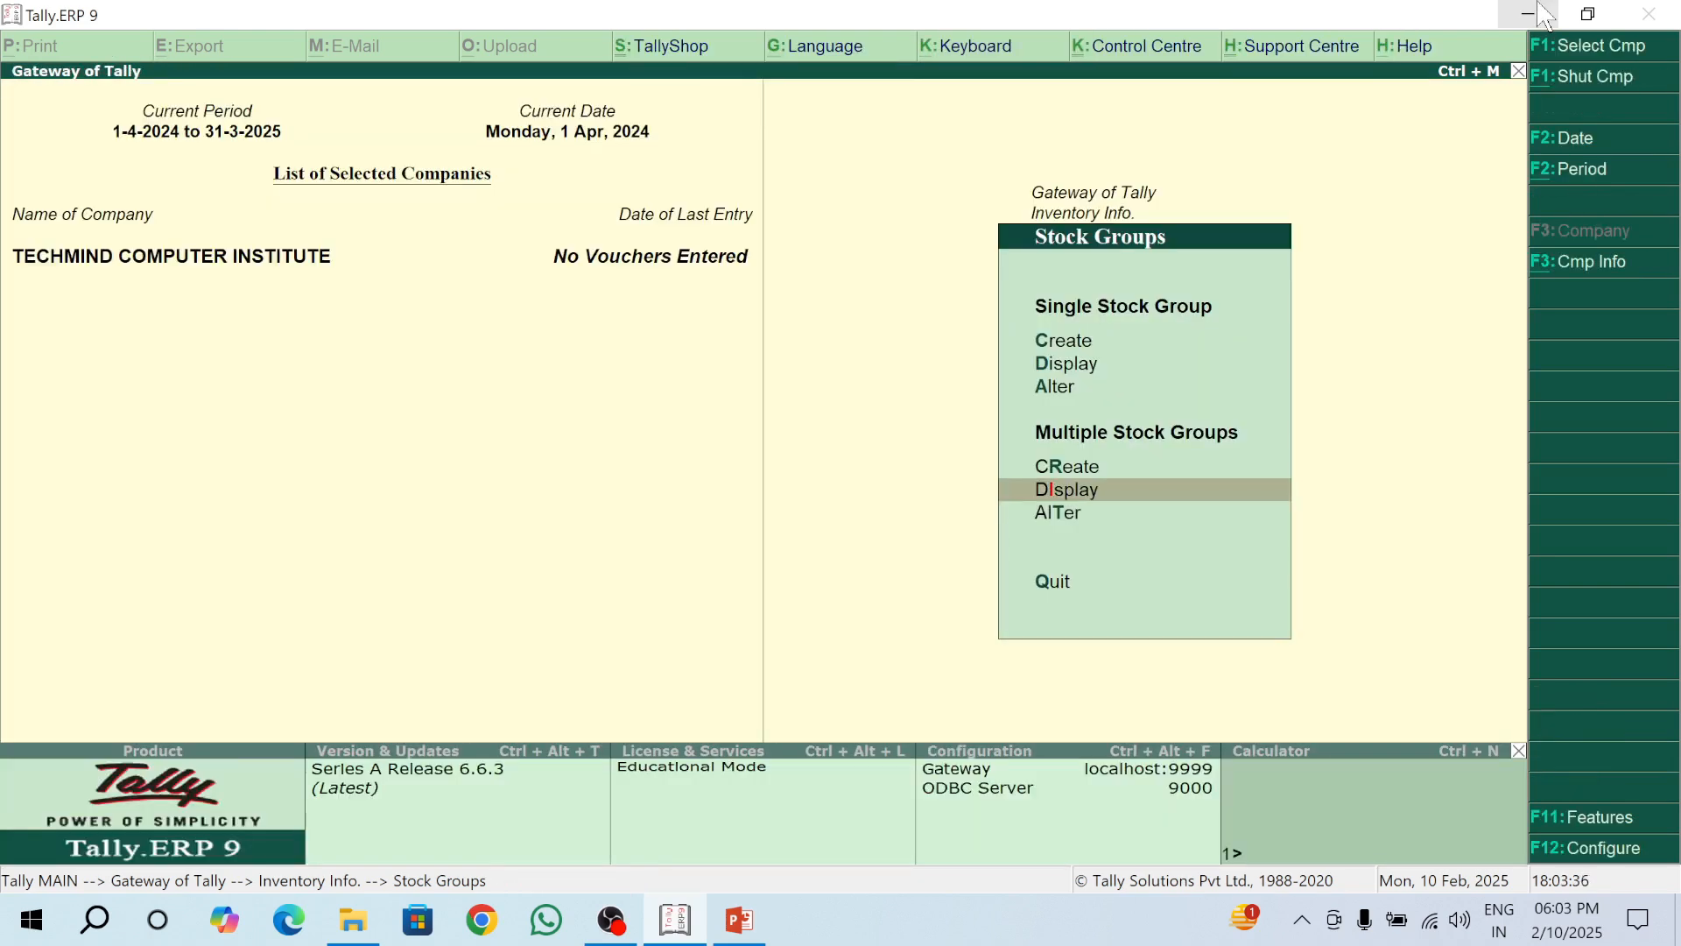
key("Down")
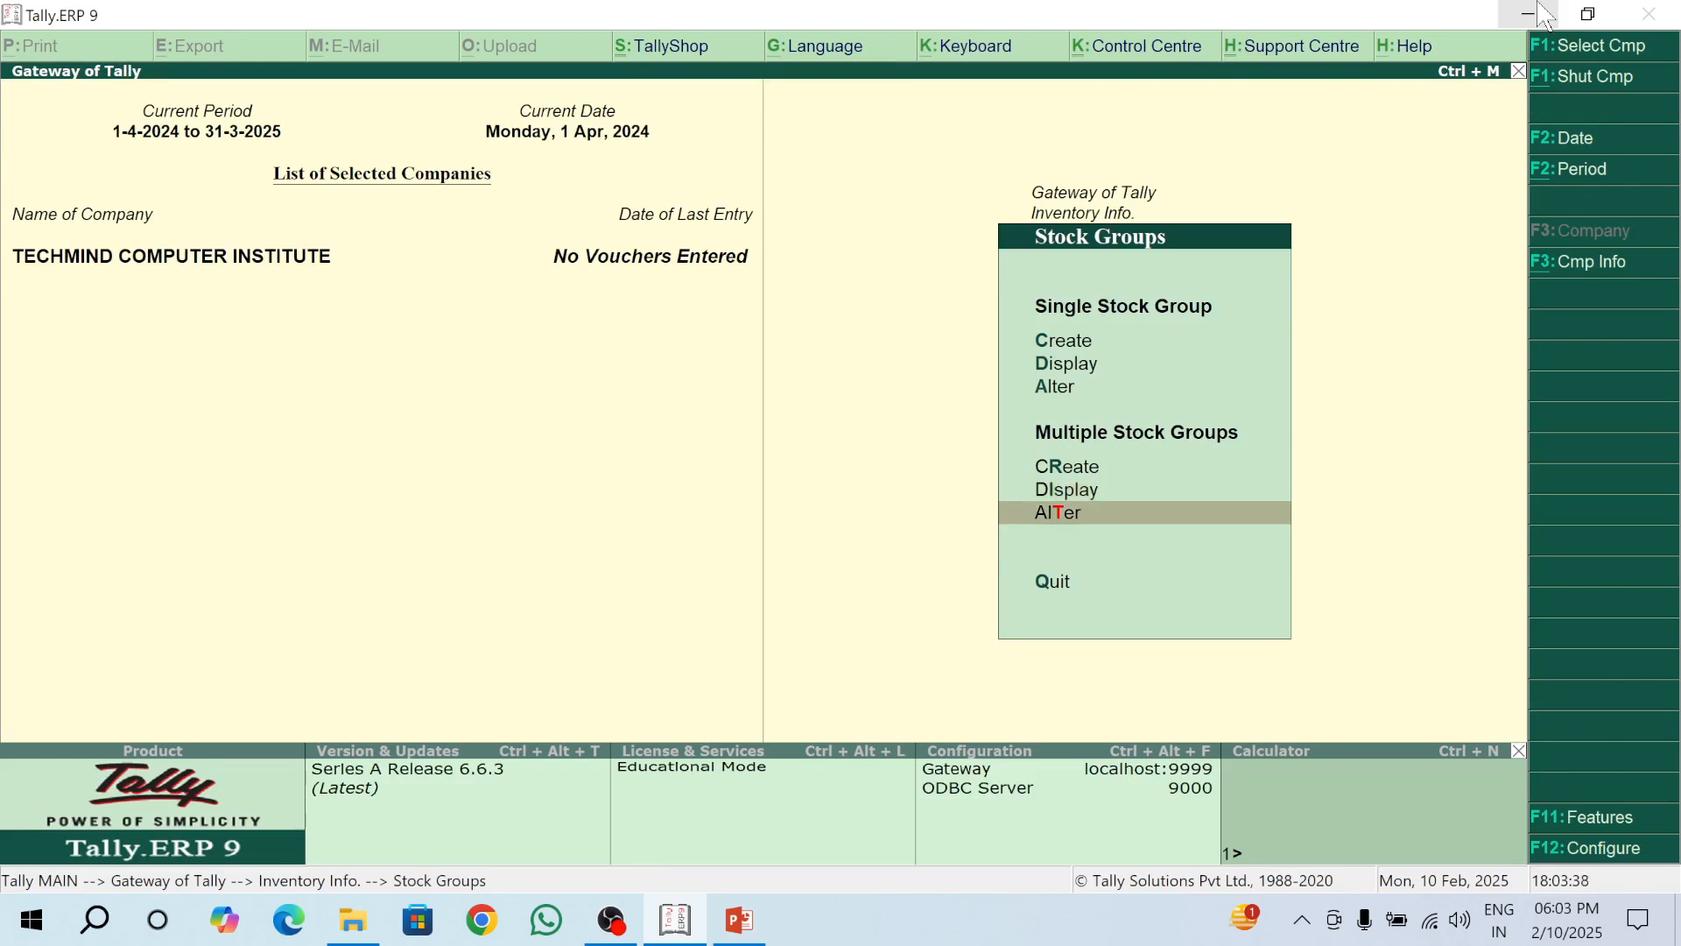
key("Return")
key("Return")
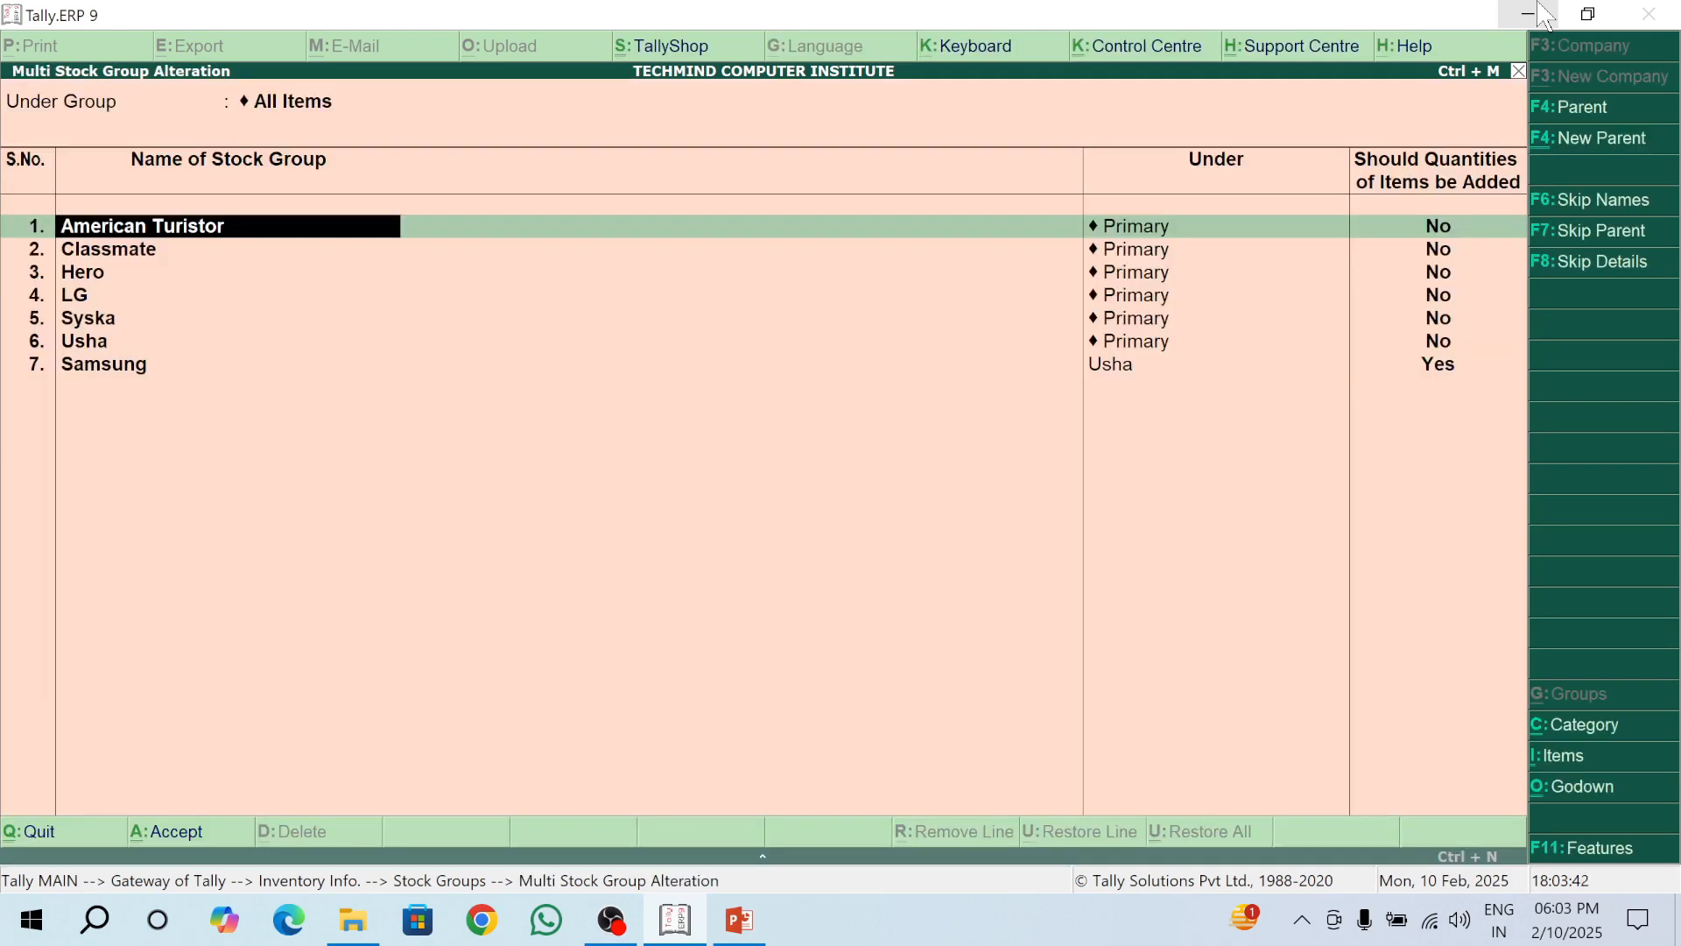
key("Return")
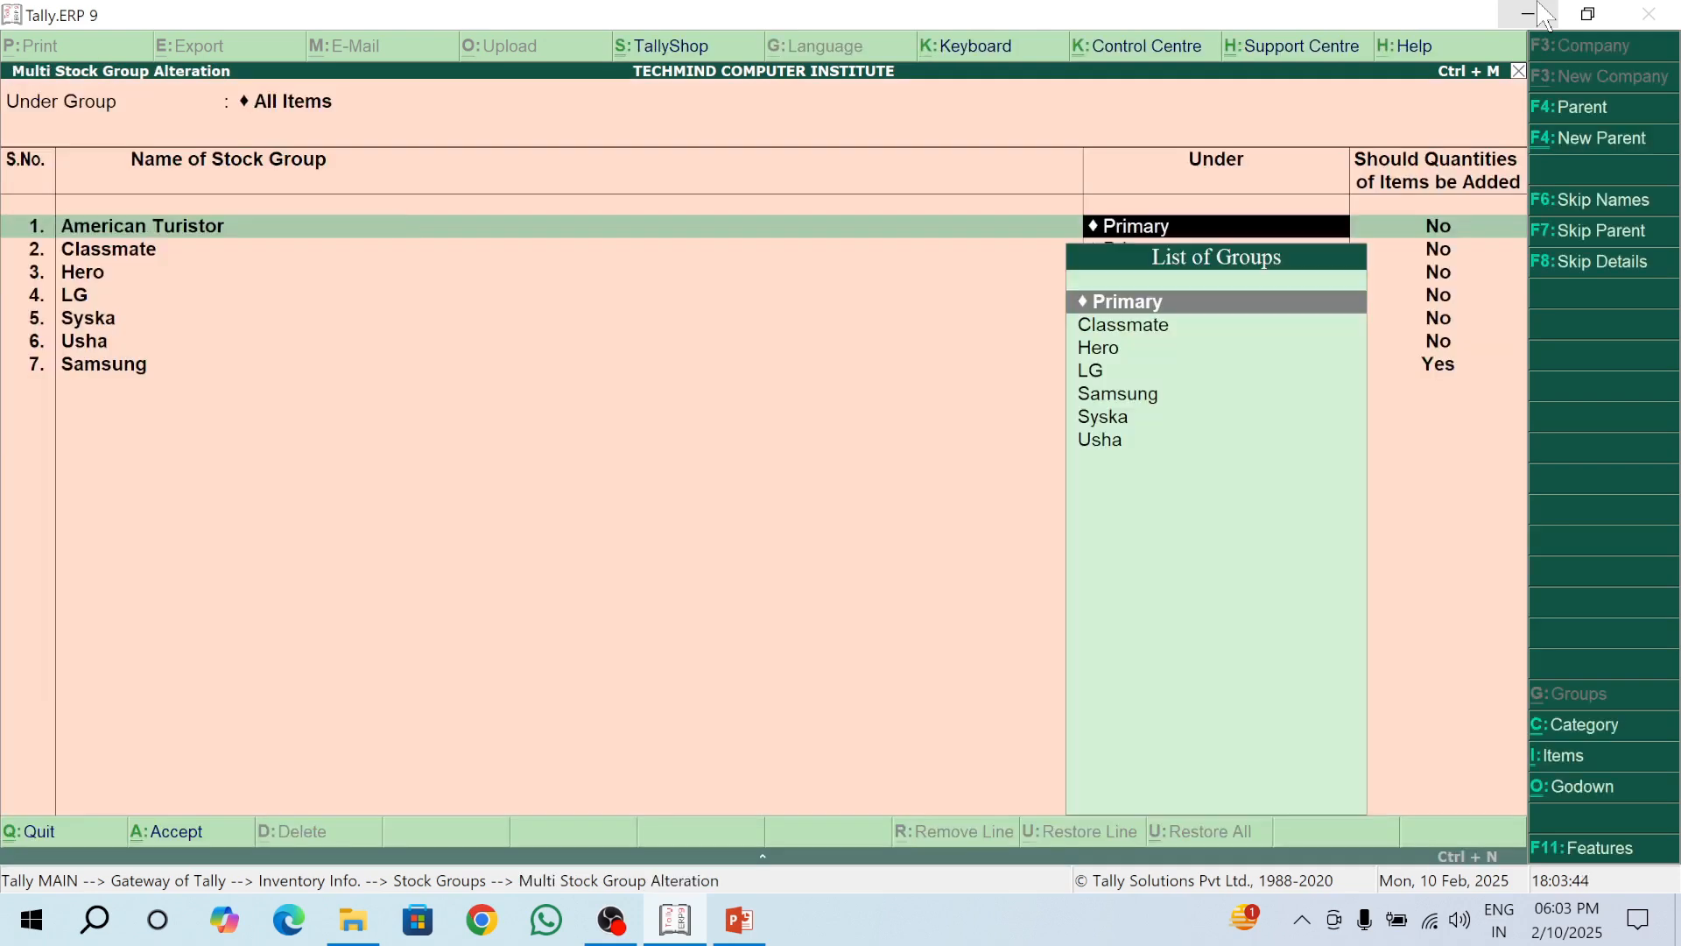
key("Return")
key("Return")
key("Return")
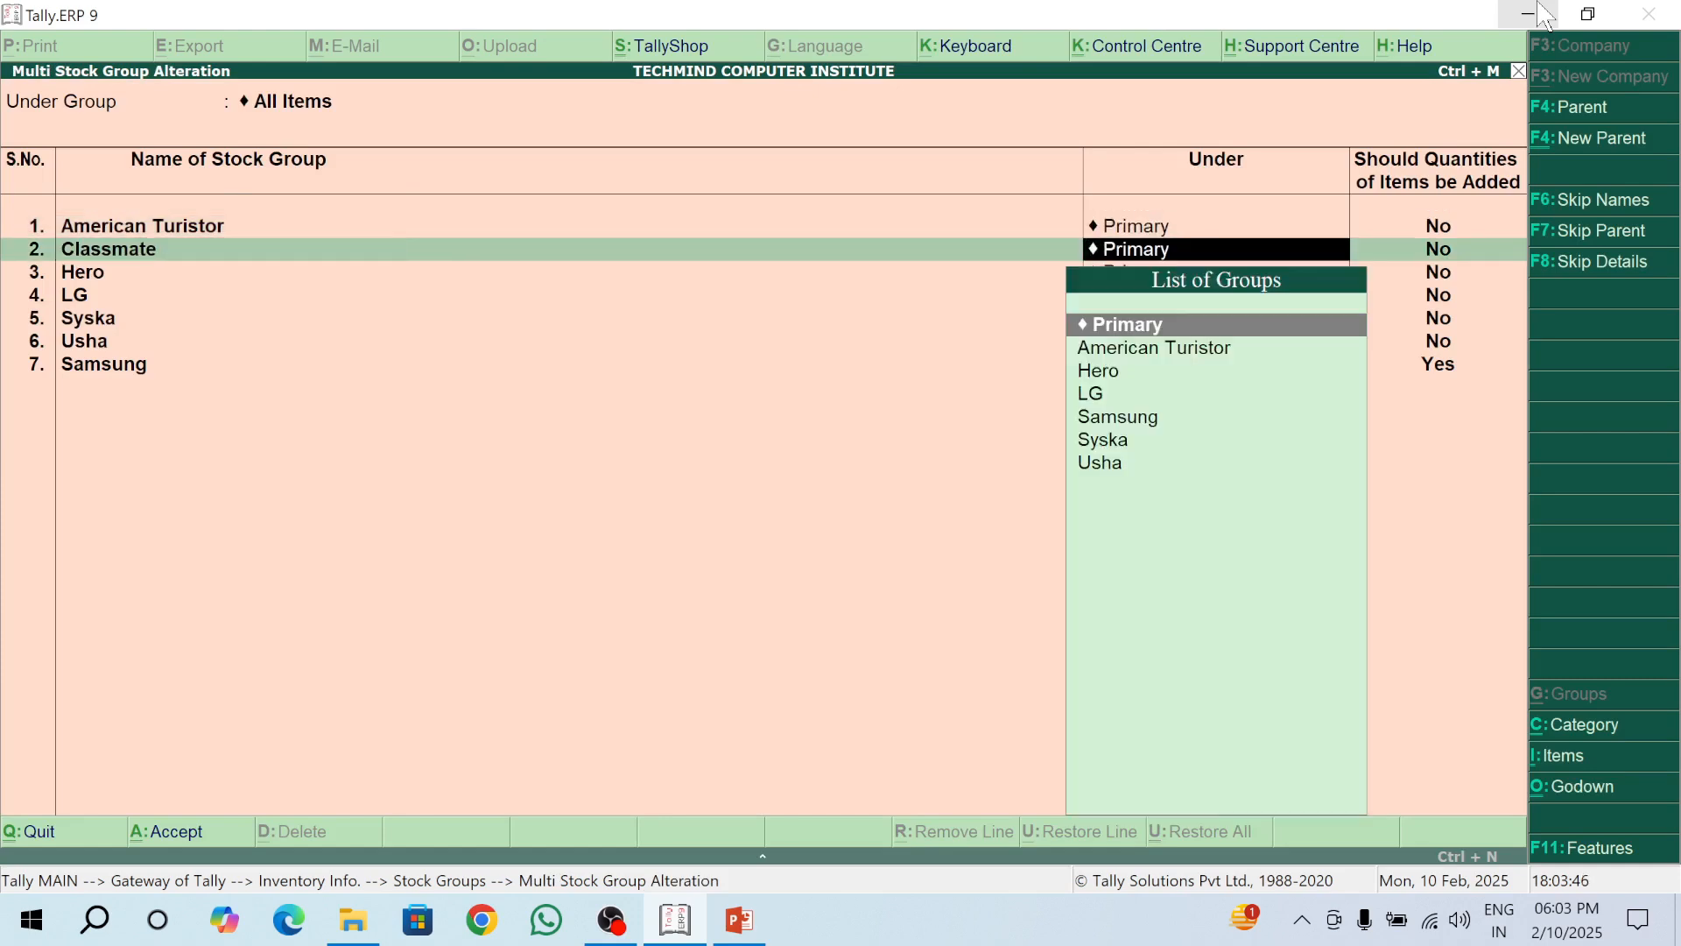
key("Return")
key("Return")
key("Return")
key("Return")
key("Return")
key("Return")
key("Return")
key("Return")
key("Return")
key("Return")
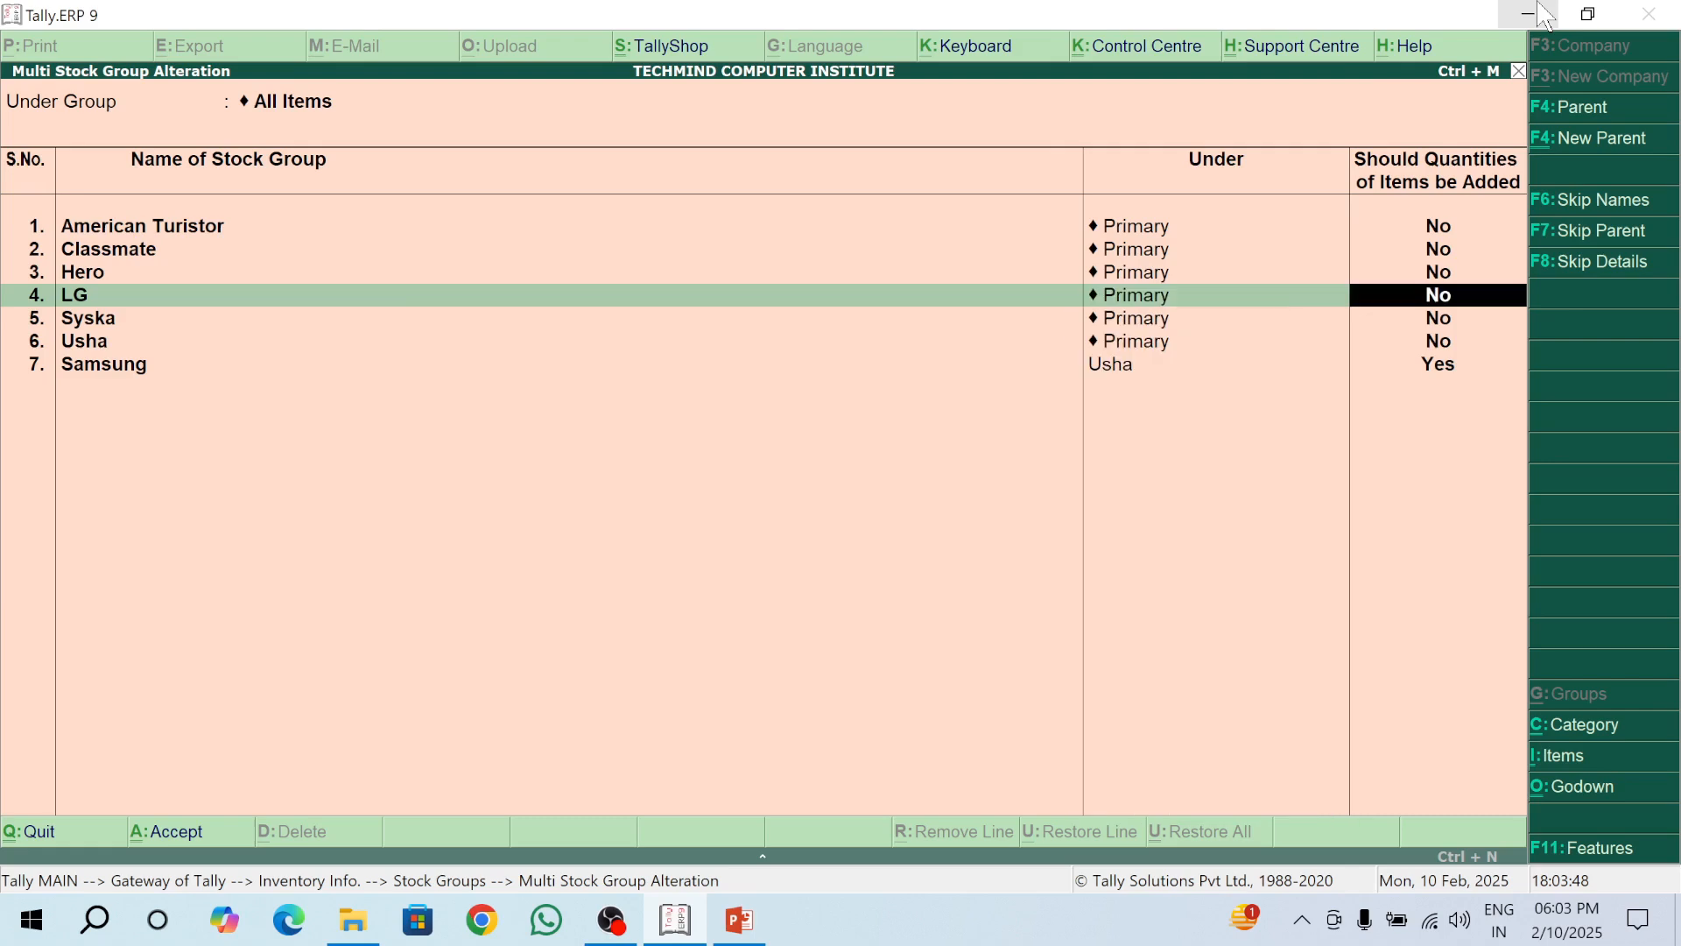
key("Return")
key("Return")
key("Return")
key("Return")
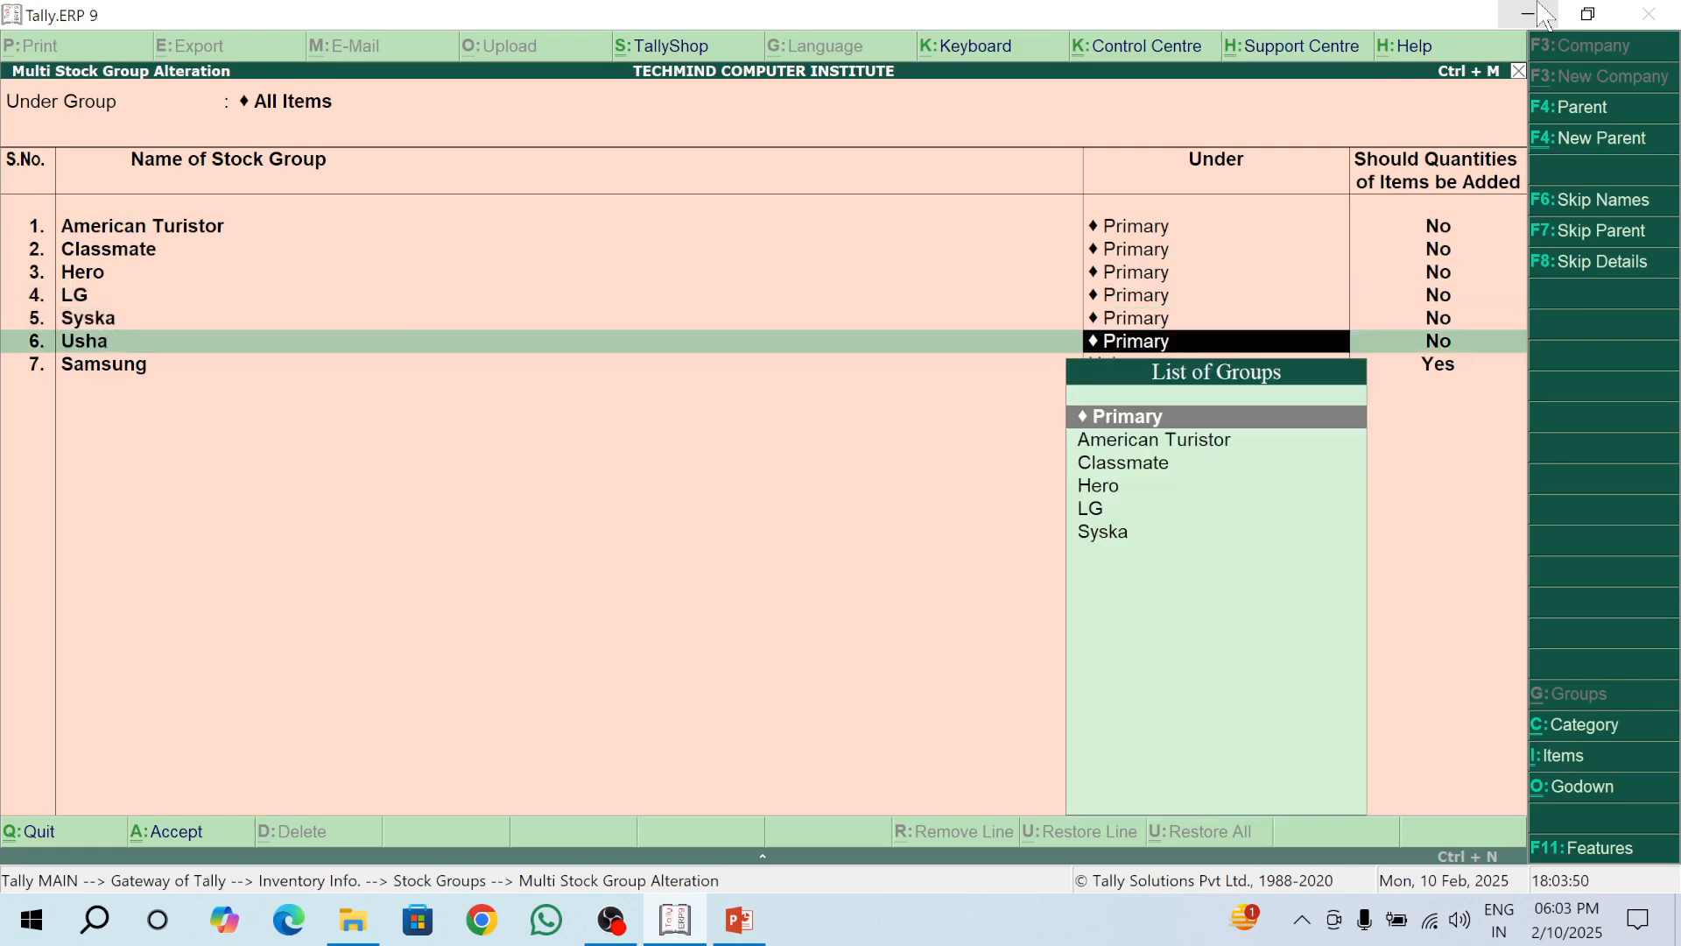
key("Return")
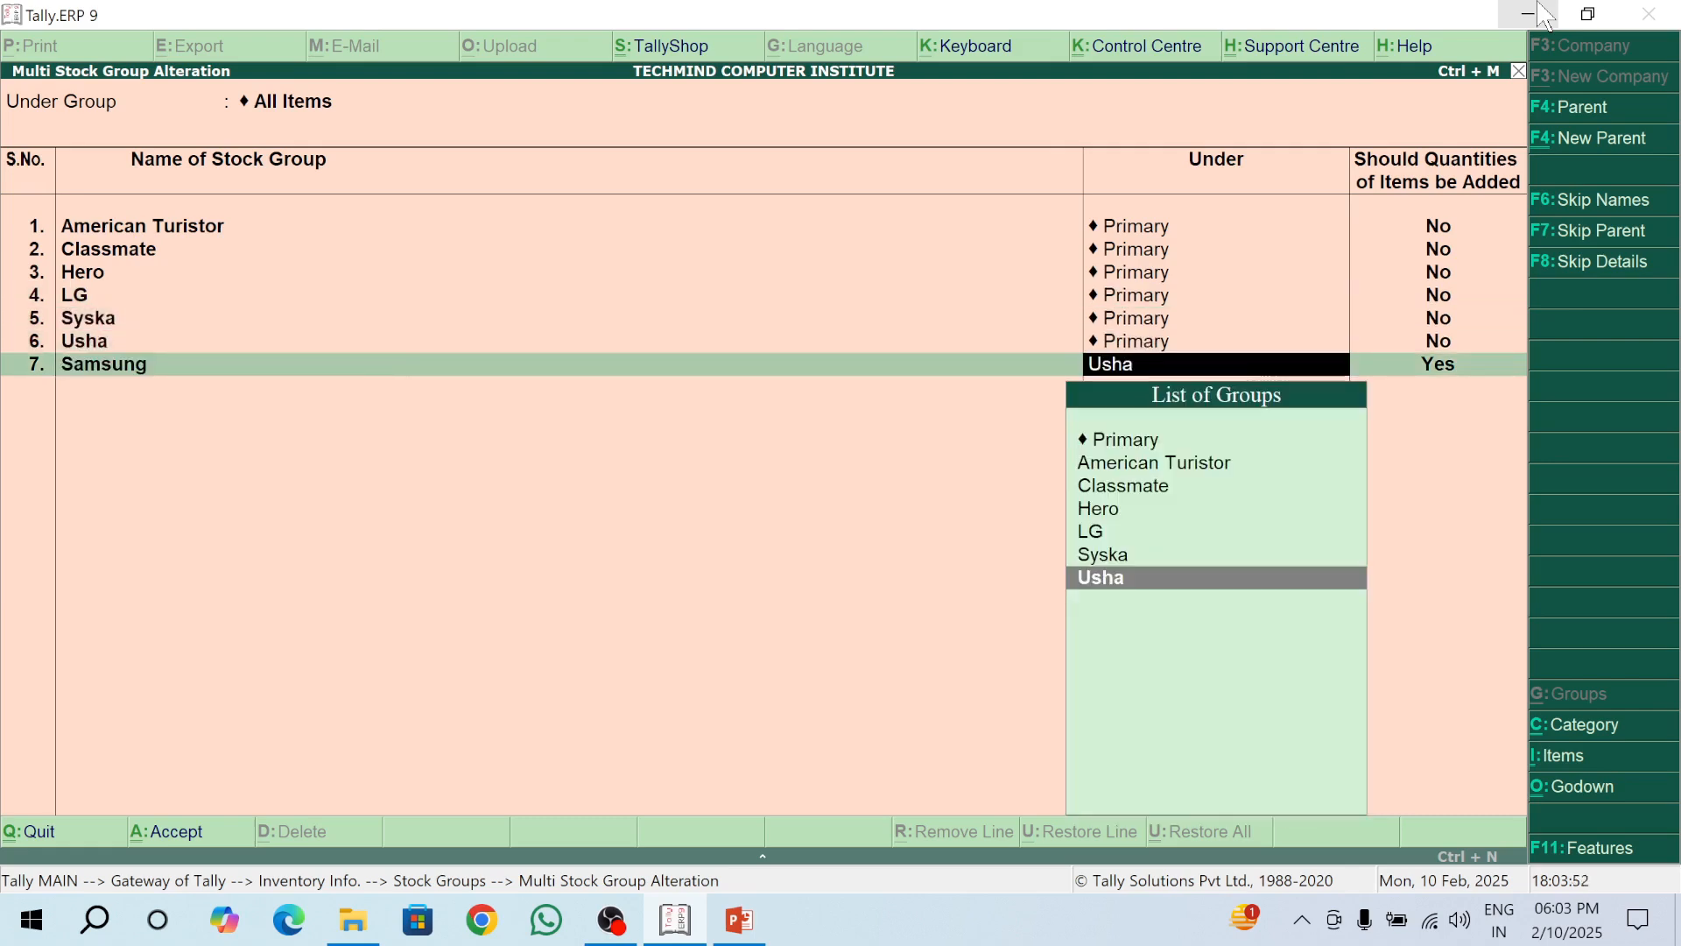
key("Up")
key("Up")
key("Up")
key("Up")
key("Up")
key("Up")
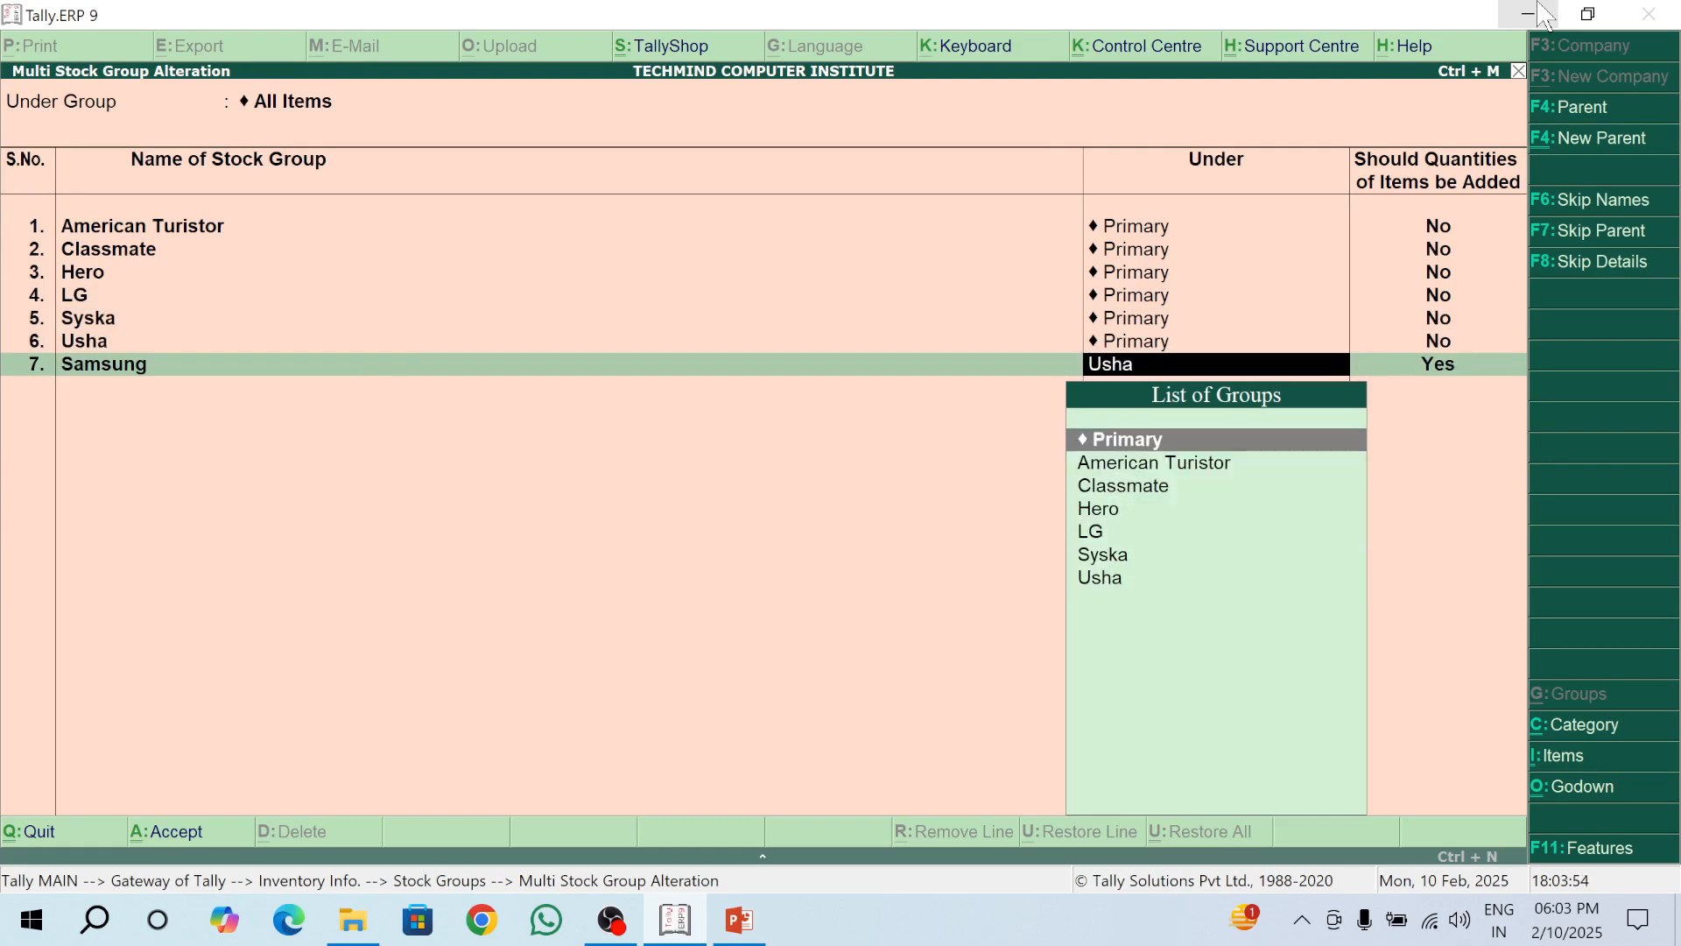
key("Return")
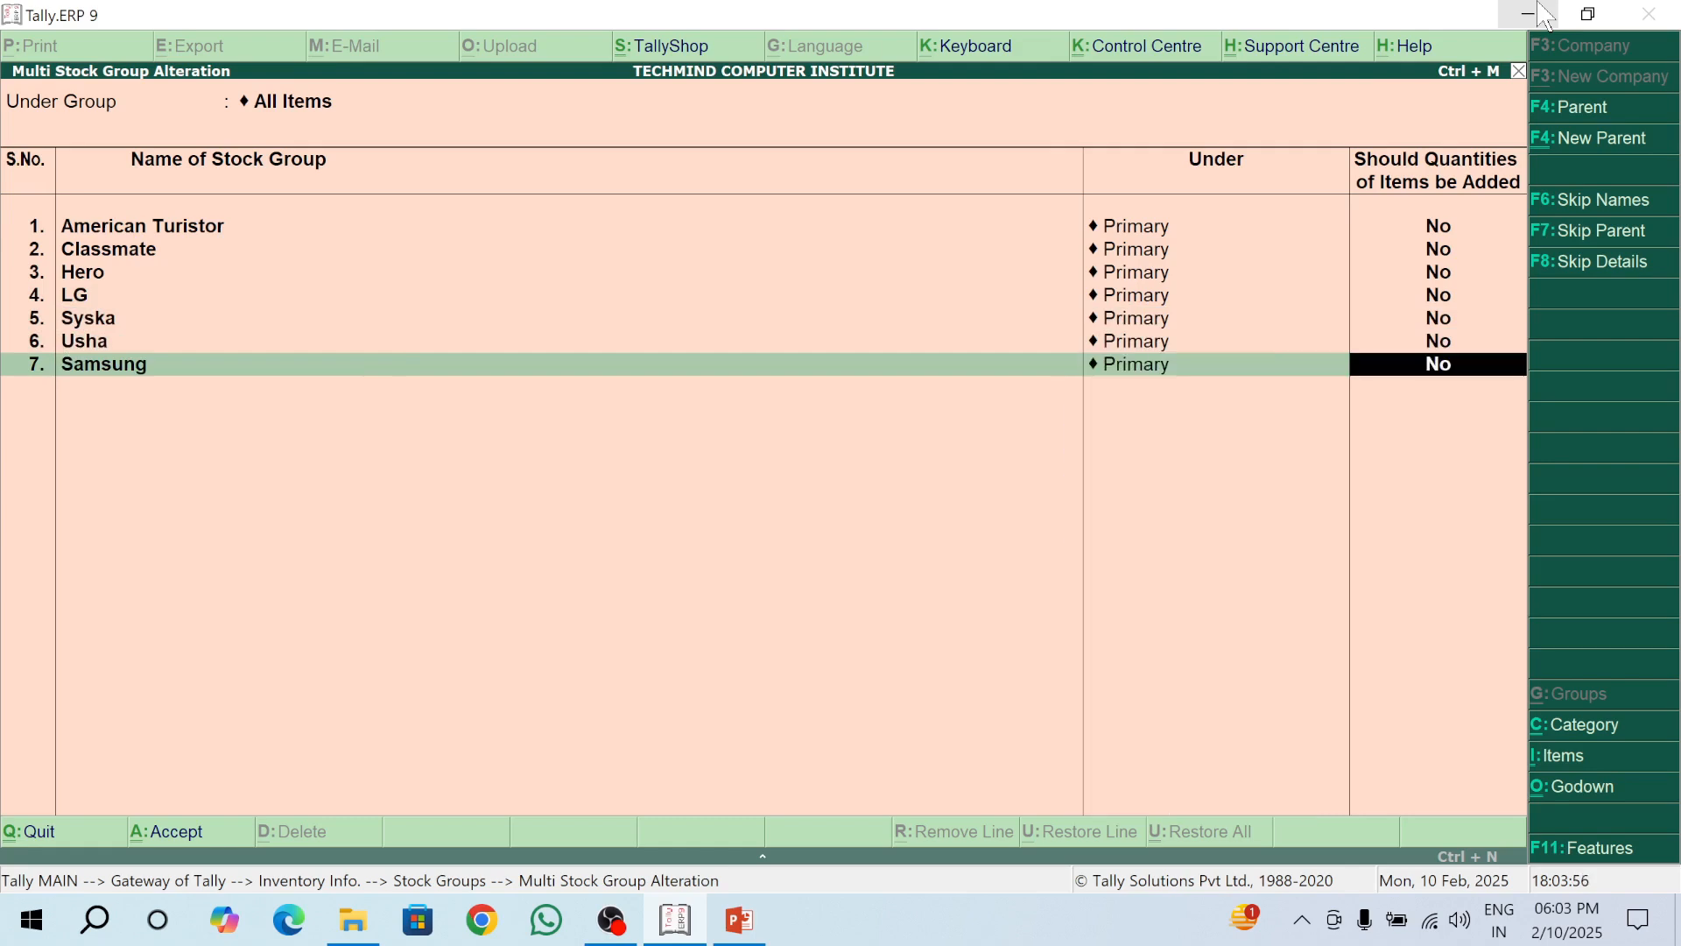
key("ctrl+a")
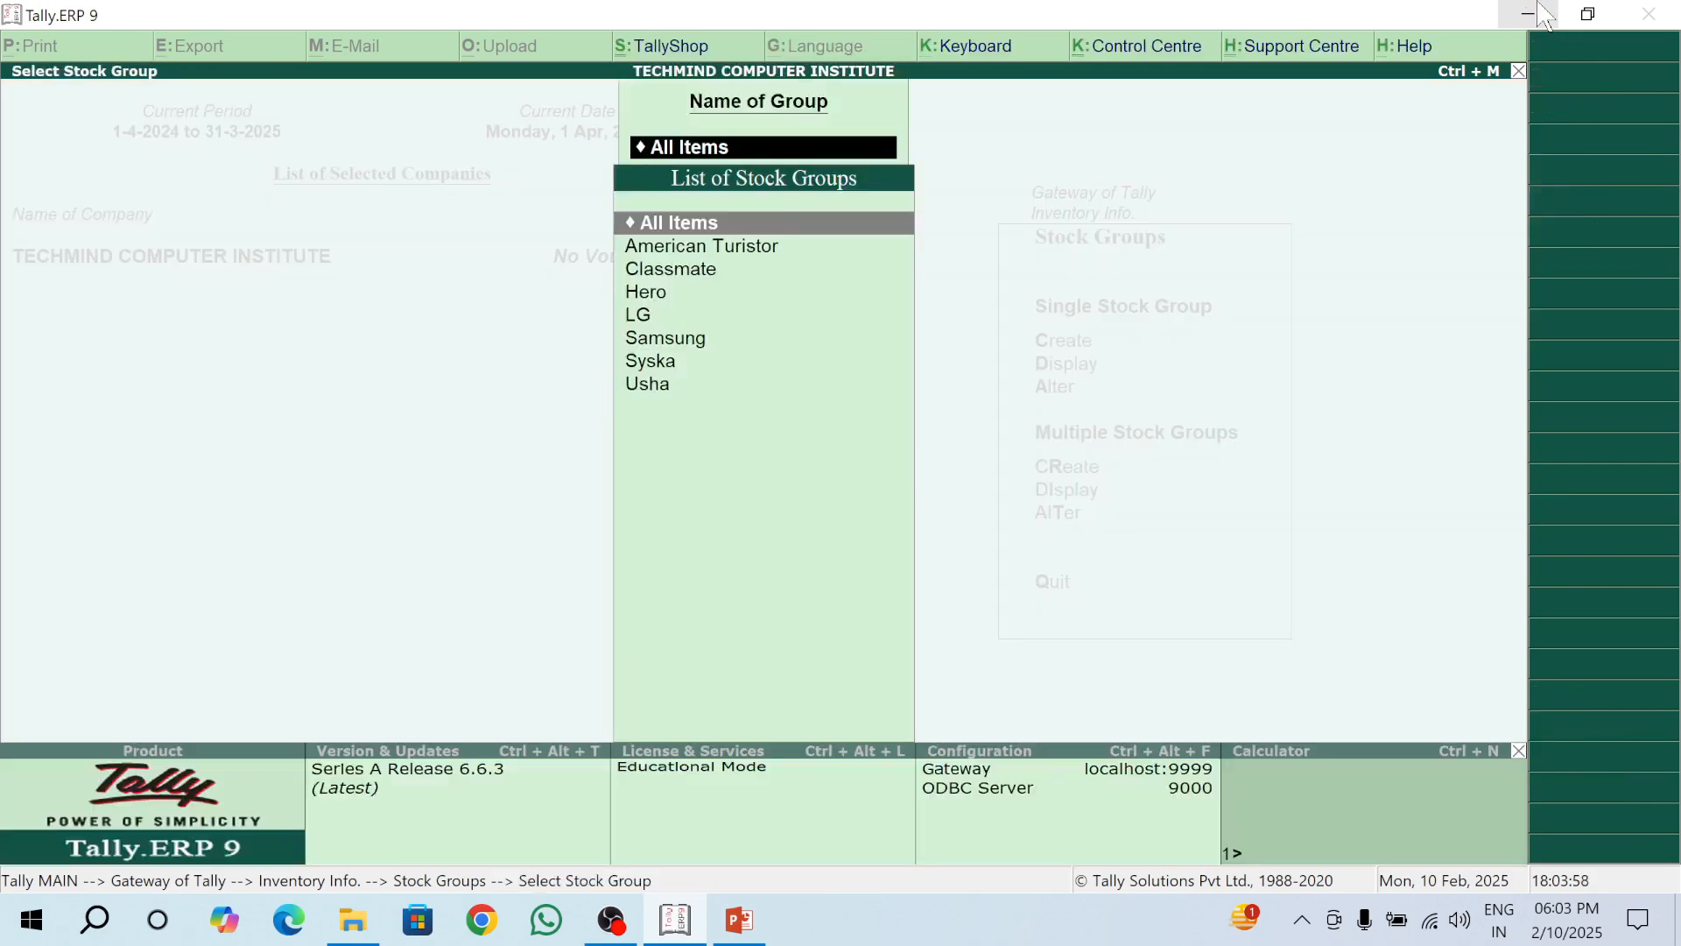
Step: Review the alteration list for All Items stock groups and quit it without saving
key("Down")
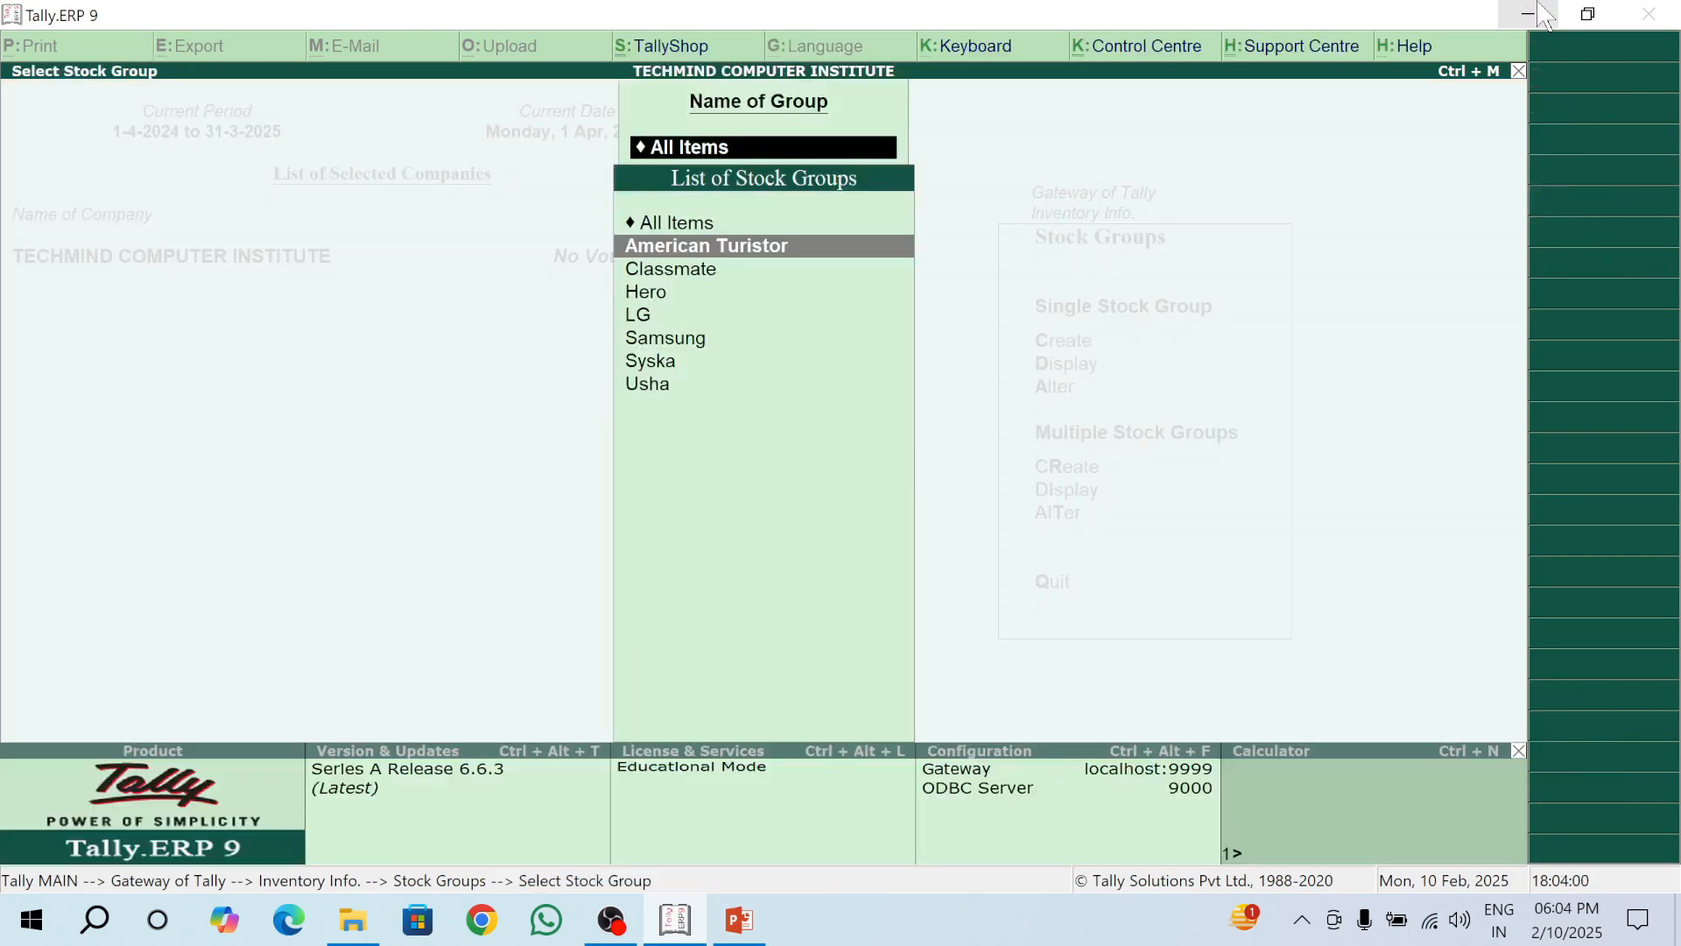
key("Up")
key("Return")
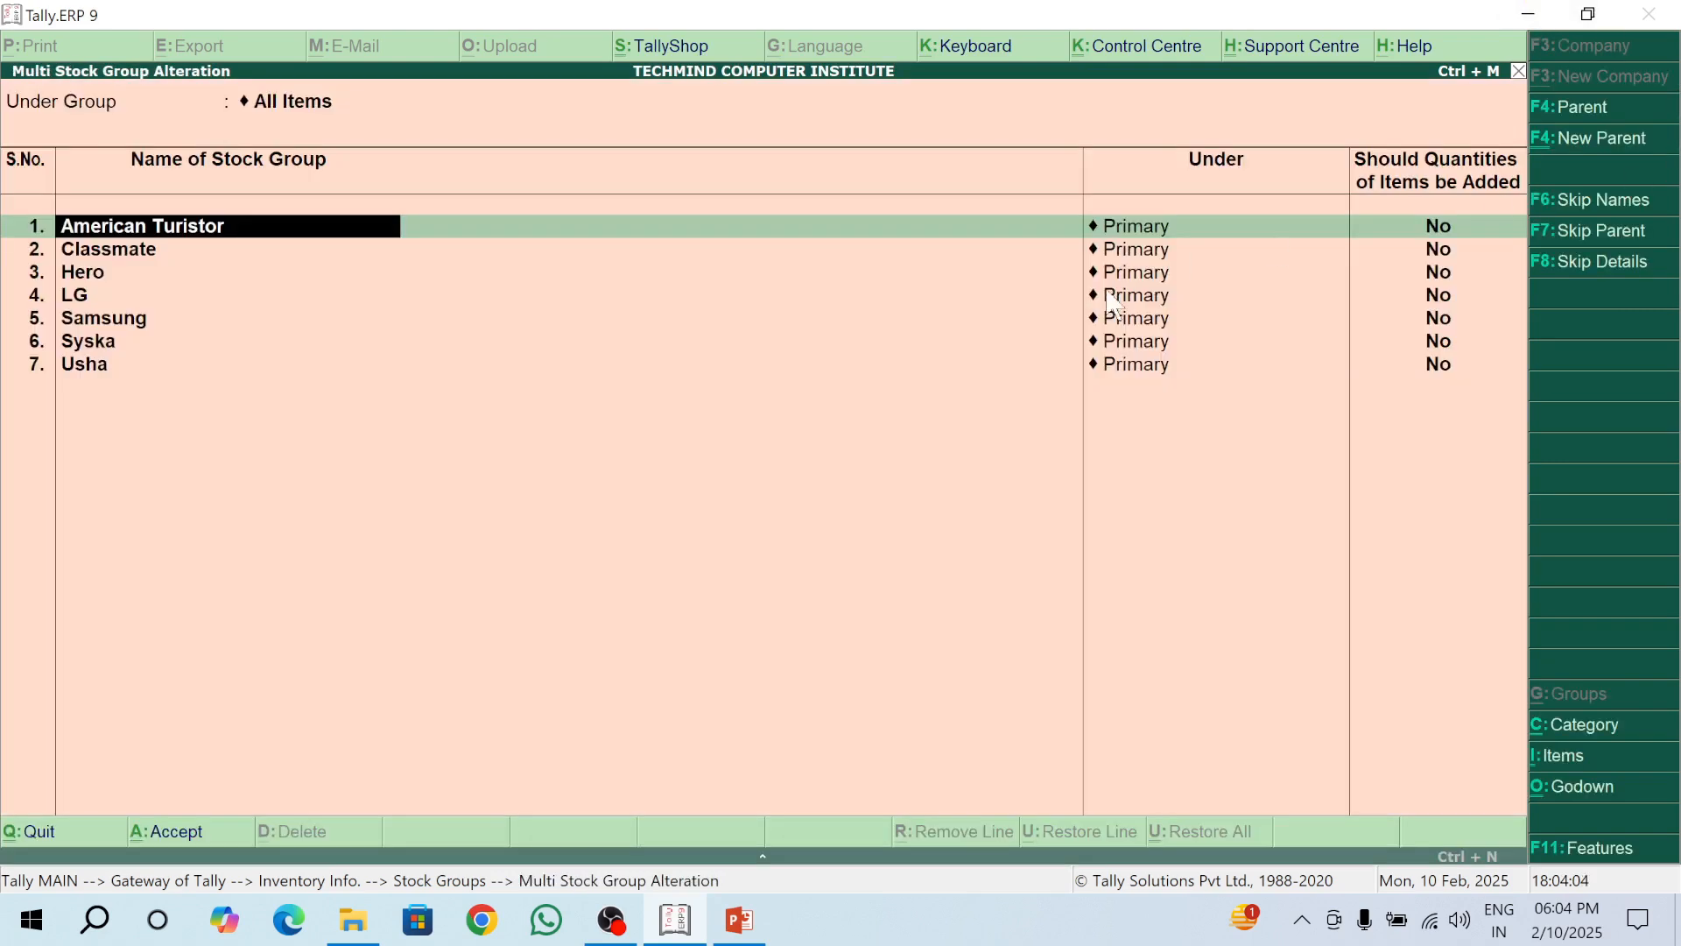
key("Escape")
key("Escape")
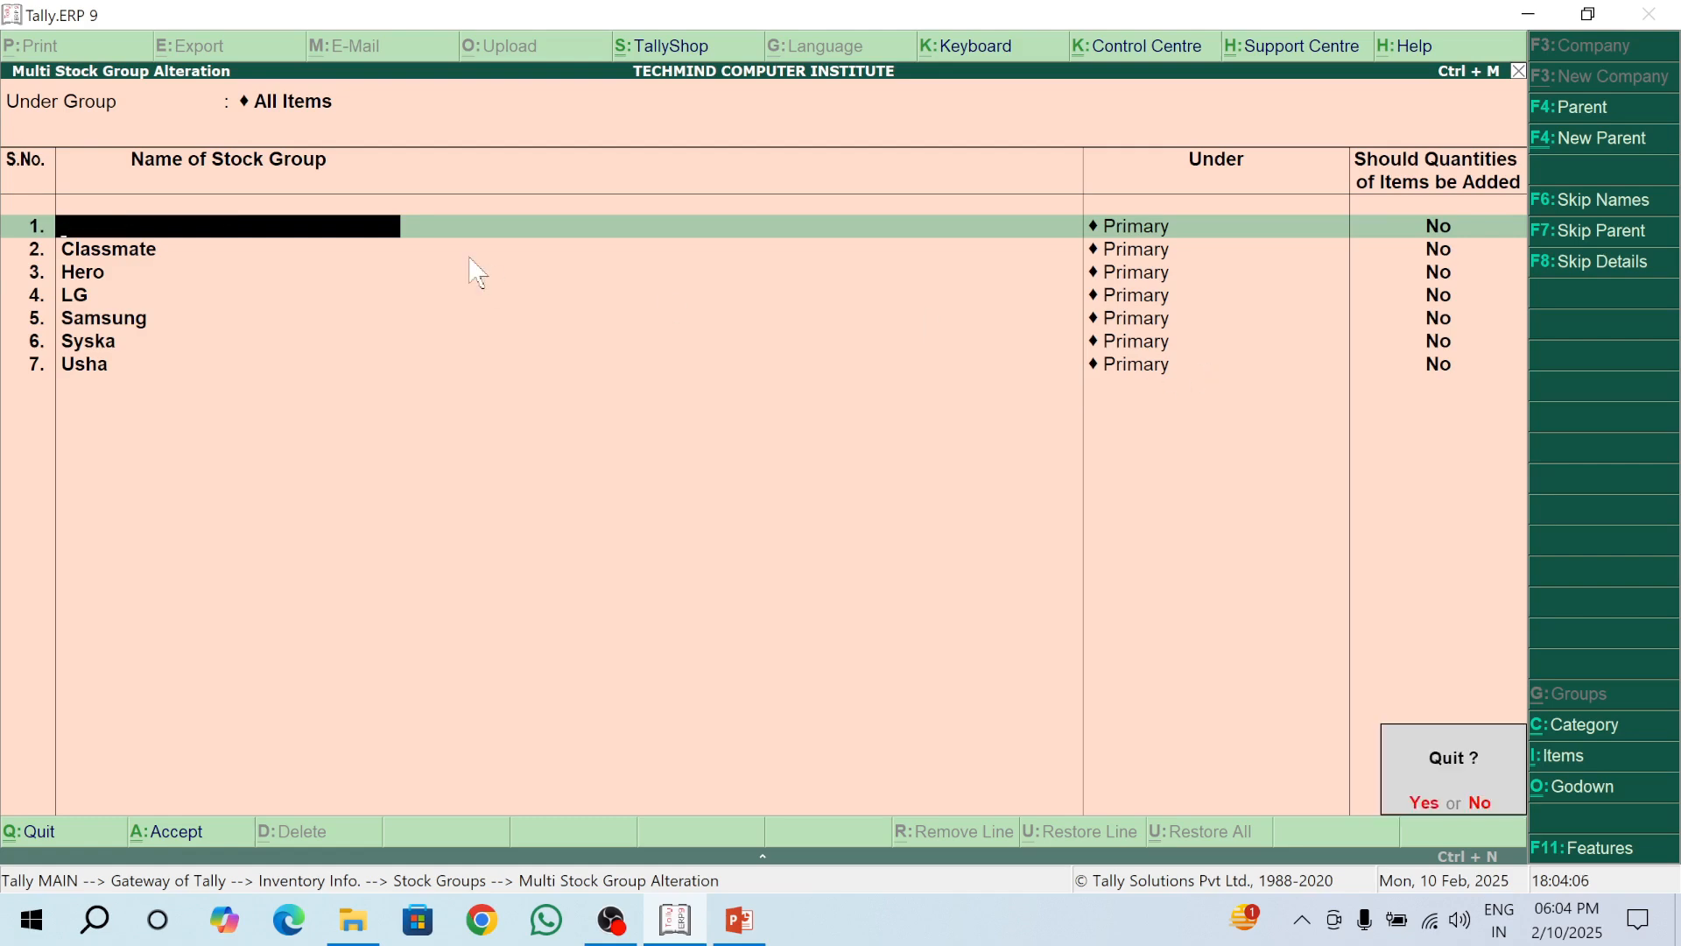
key("Return")
key("Escape")
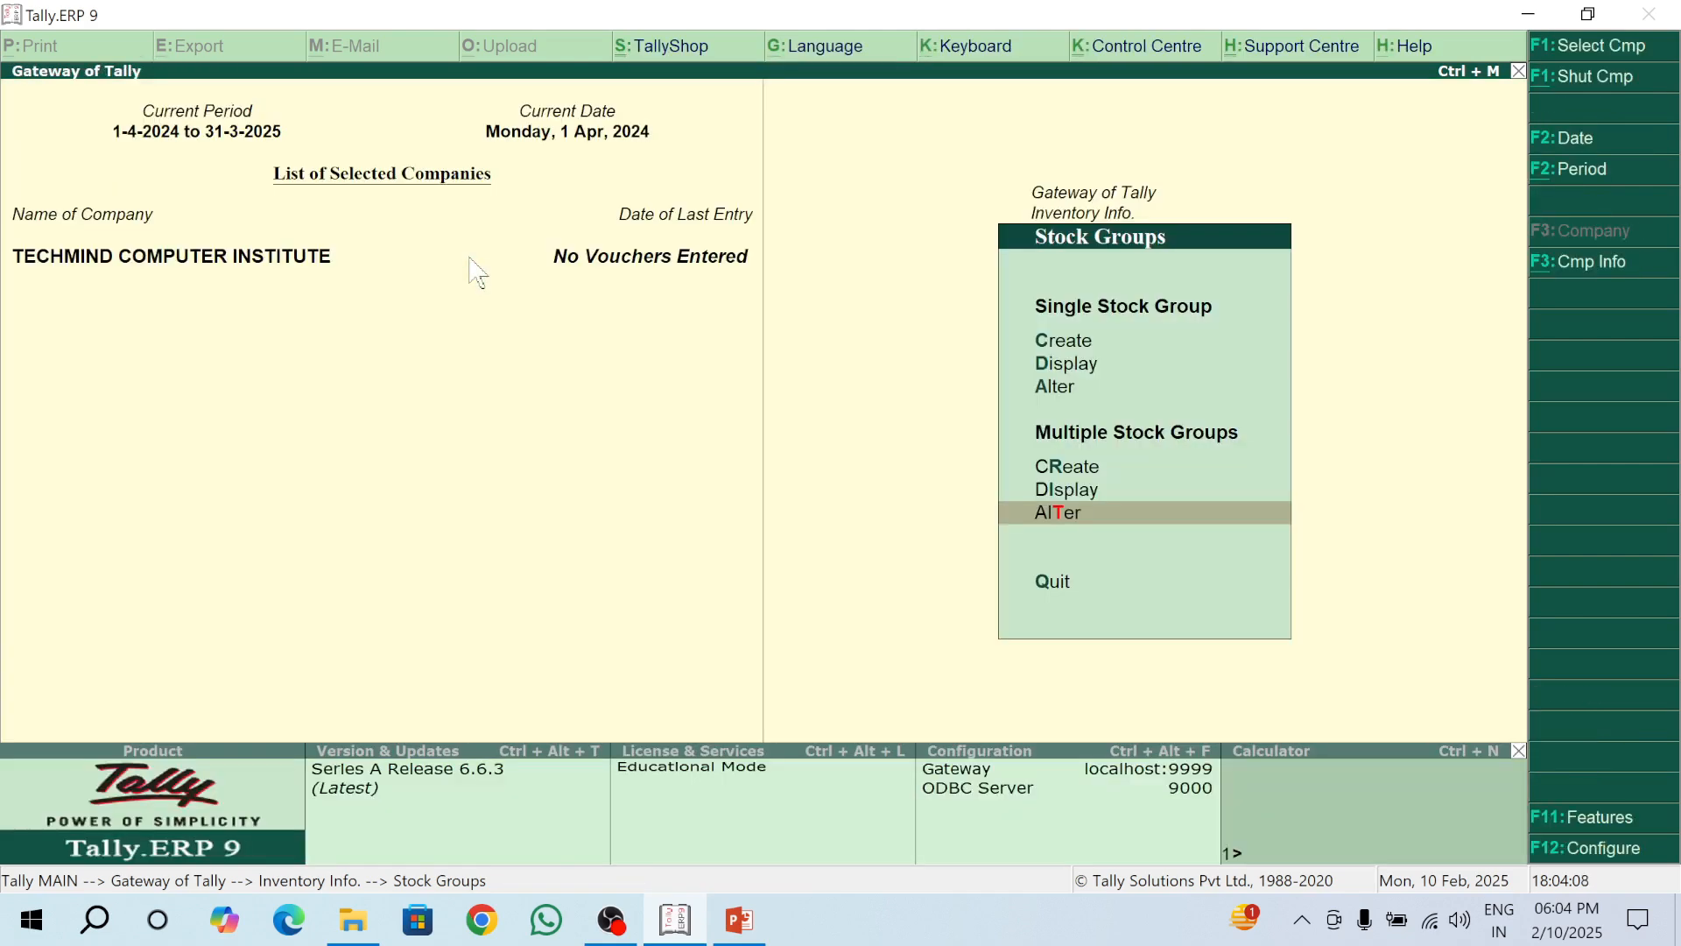
Step: Open the creation of multiple stock categories with All Items as the parent category
key("Escape")
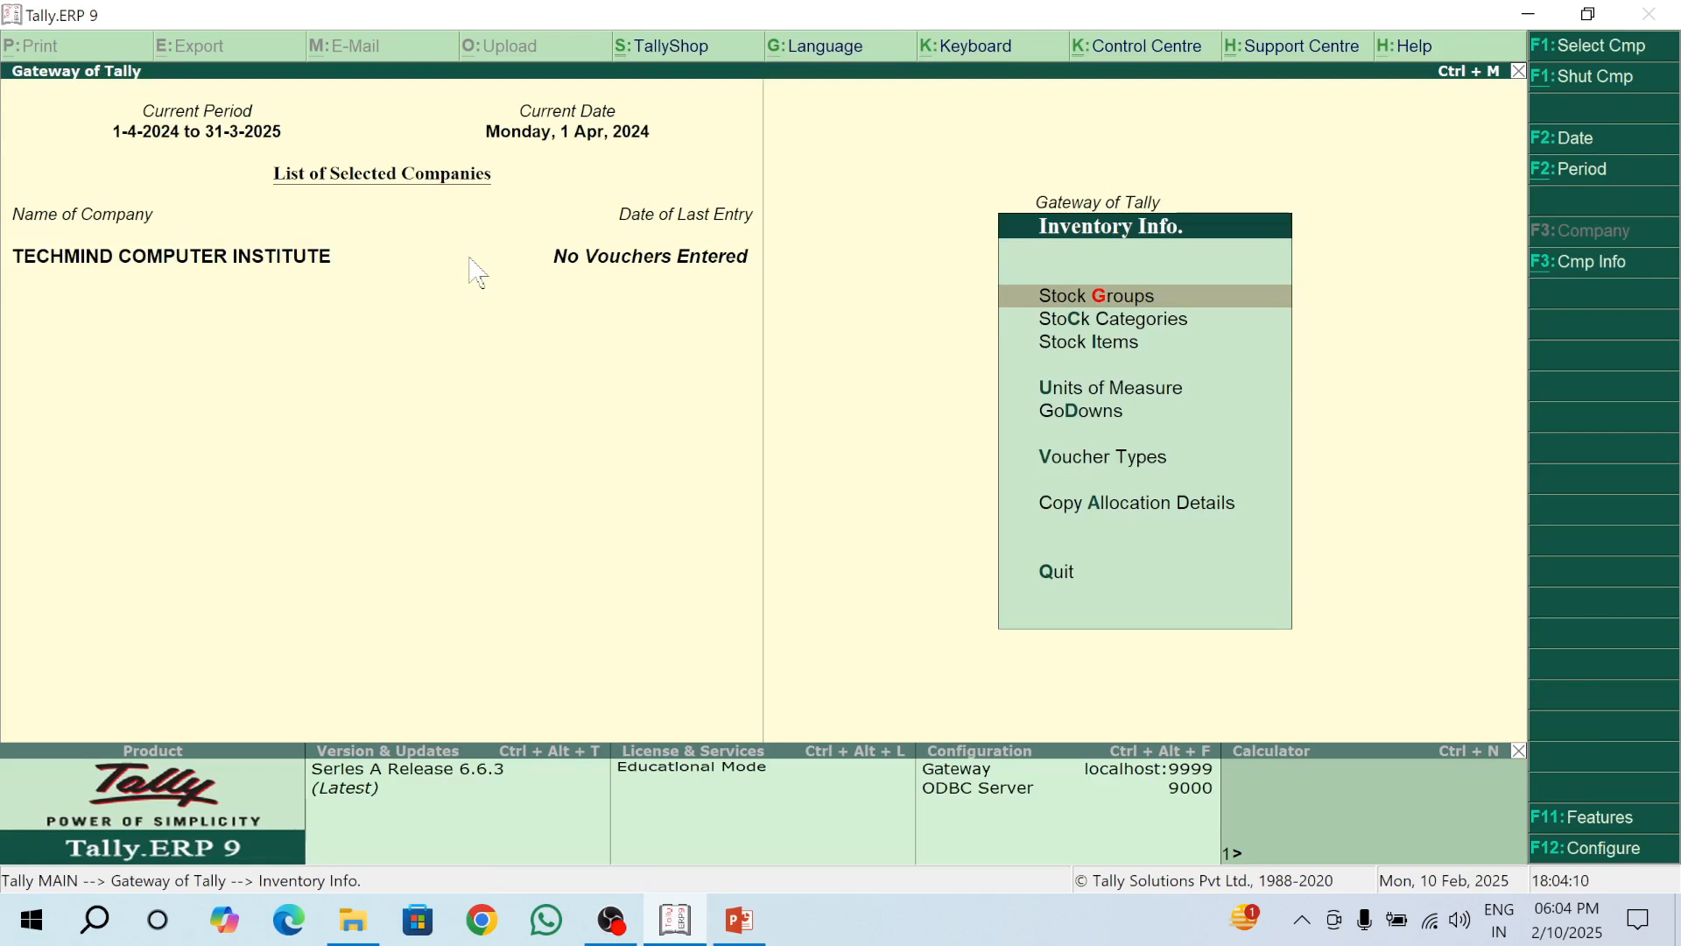
key("Down")
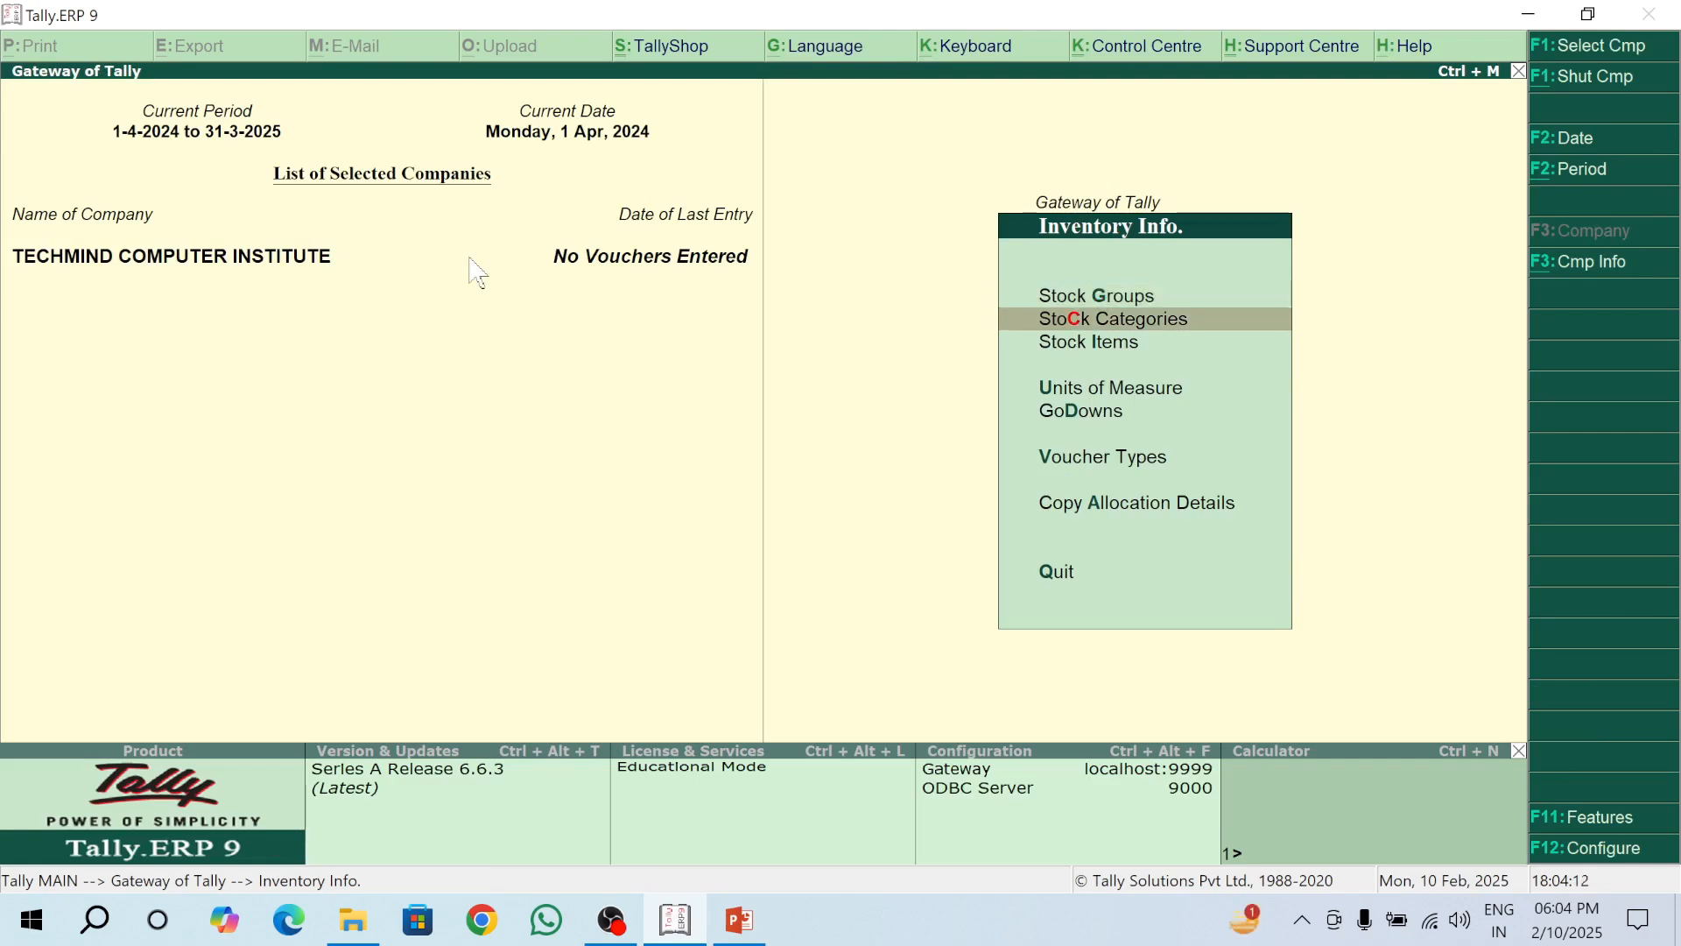
key("Return")
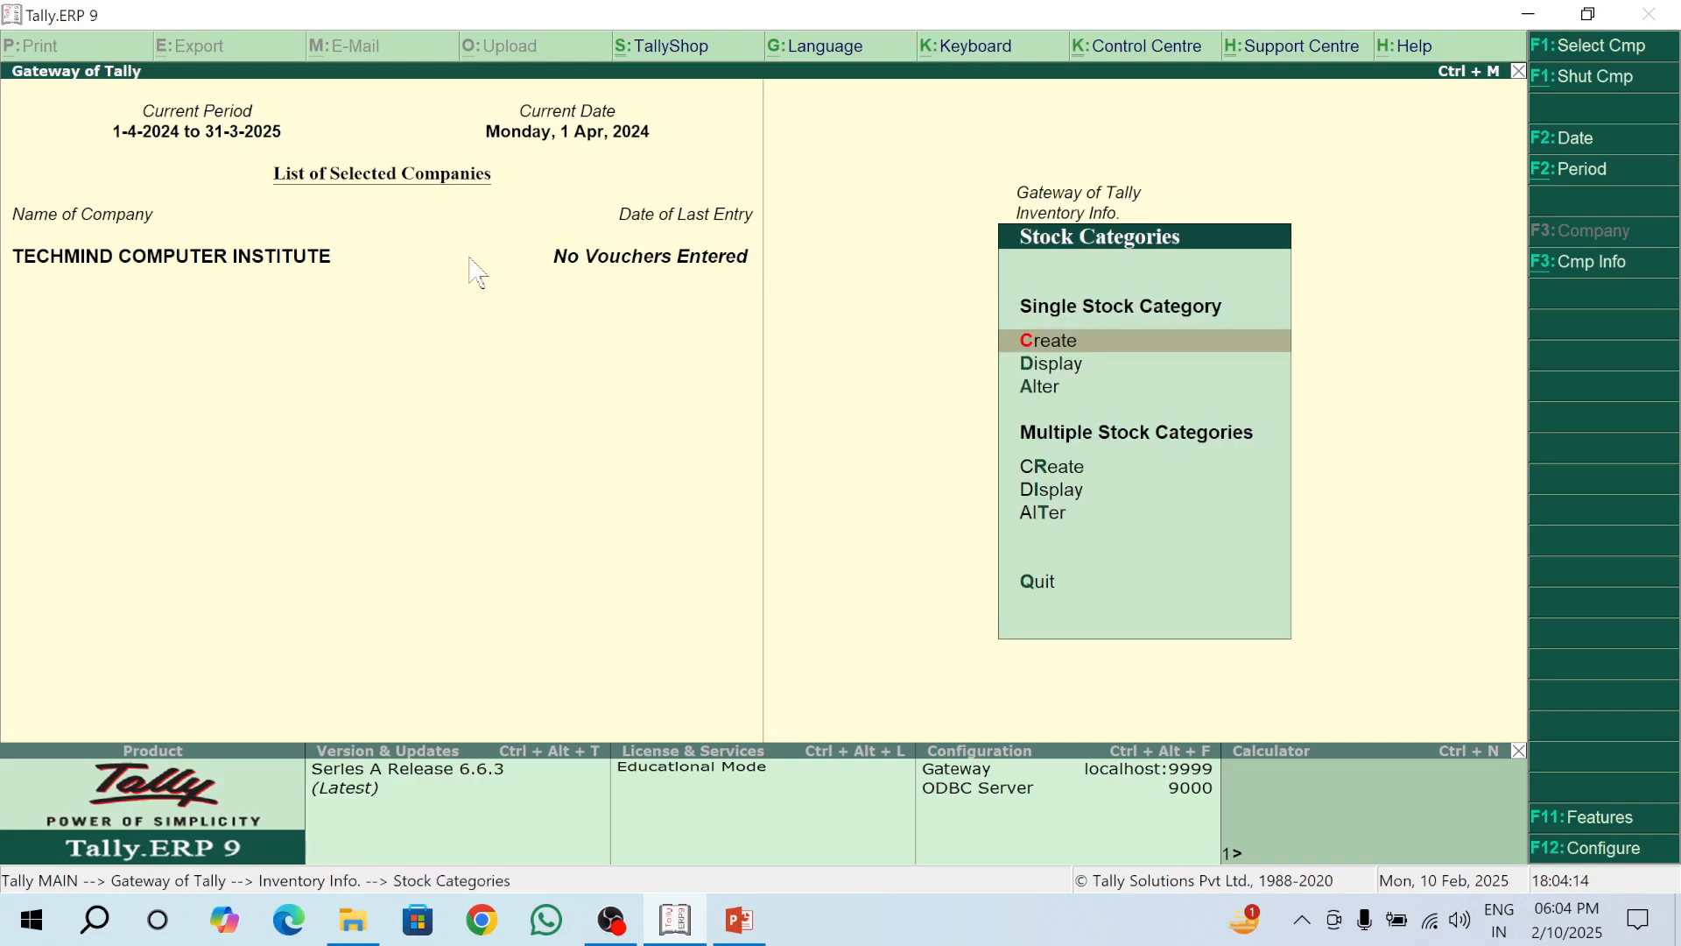
key("Down")
key("Down")
key("Down")
key("Down")
key("Up")
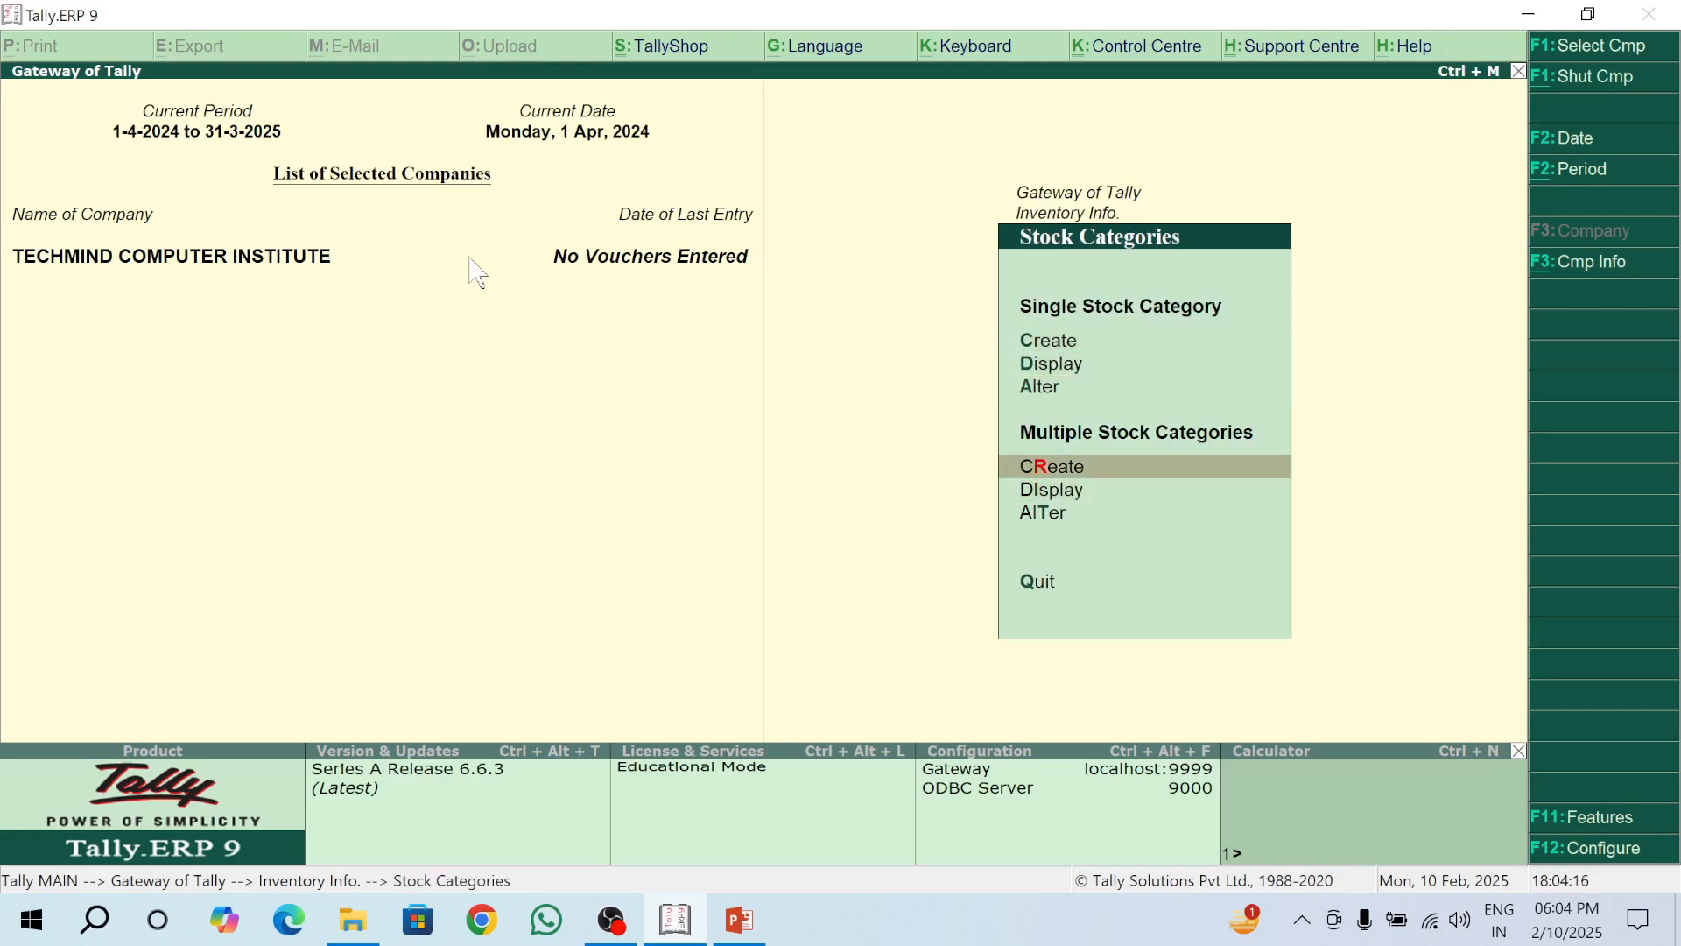
key("Return")
key("Return")
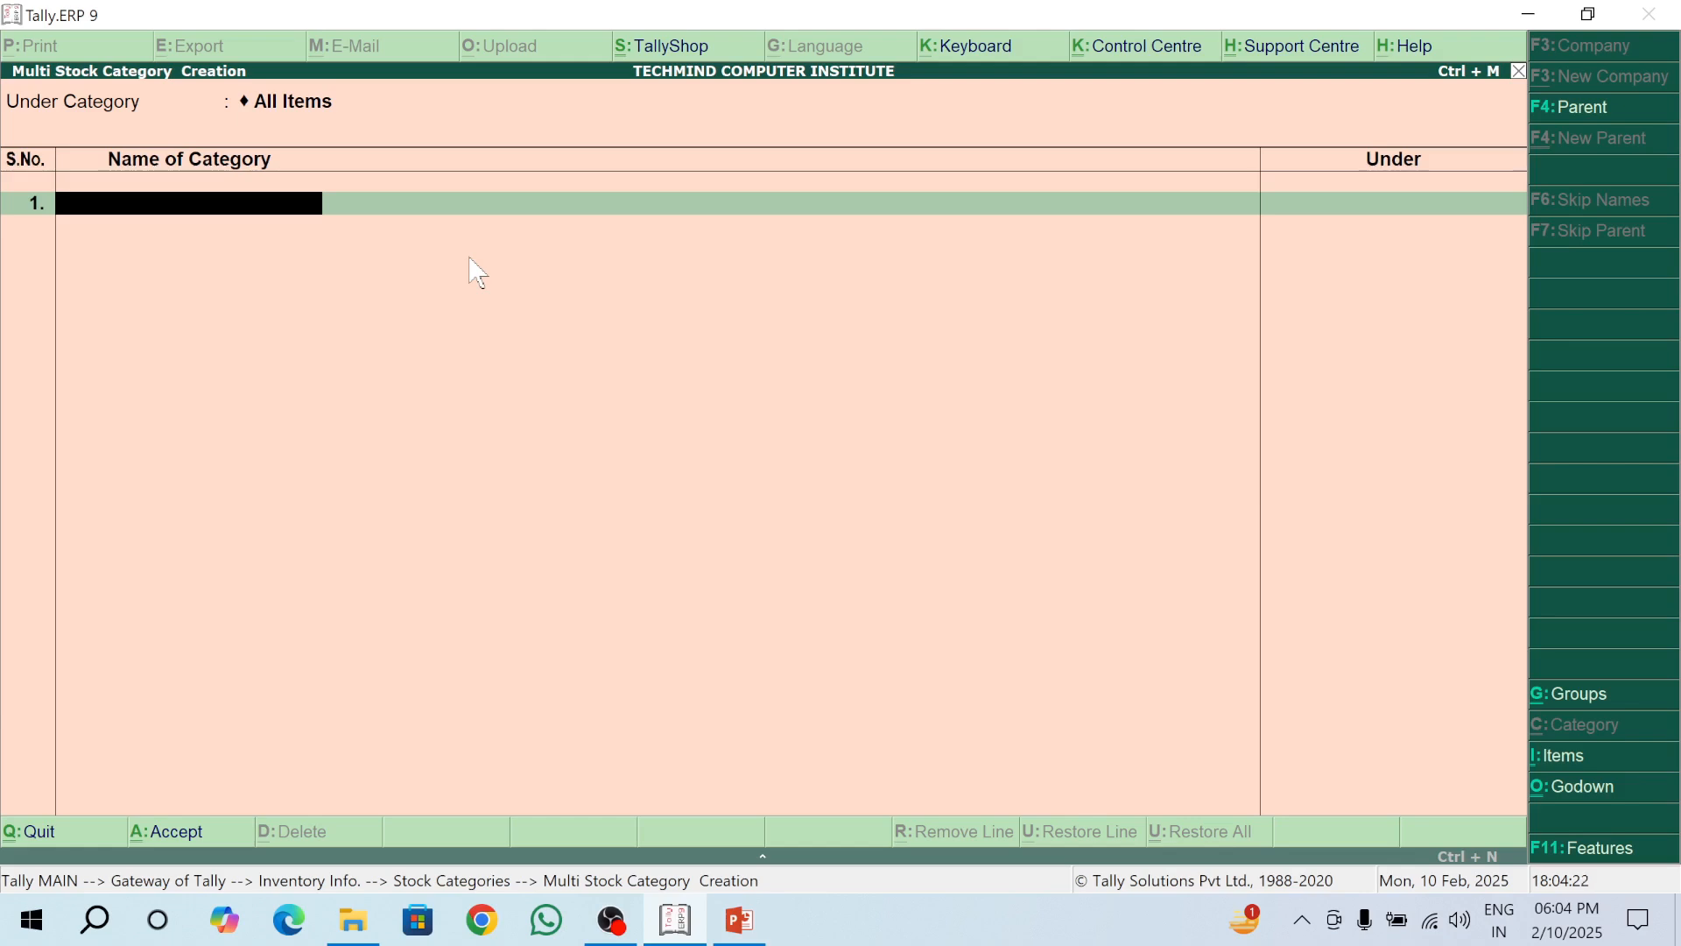
Step: Try to add a stock category named Electronics in the first row
type("Electronics")
key("Return")
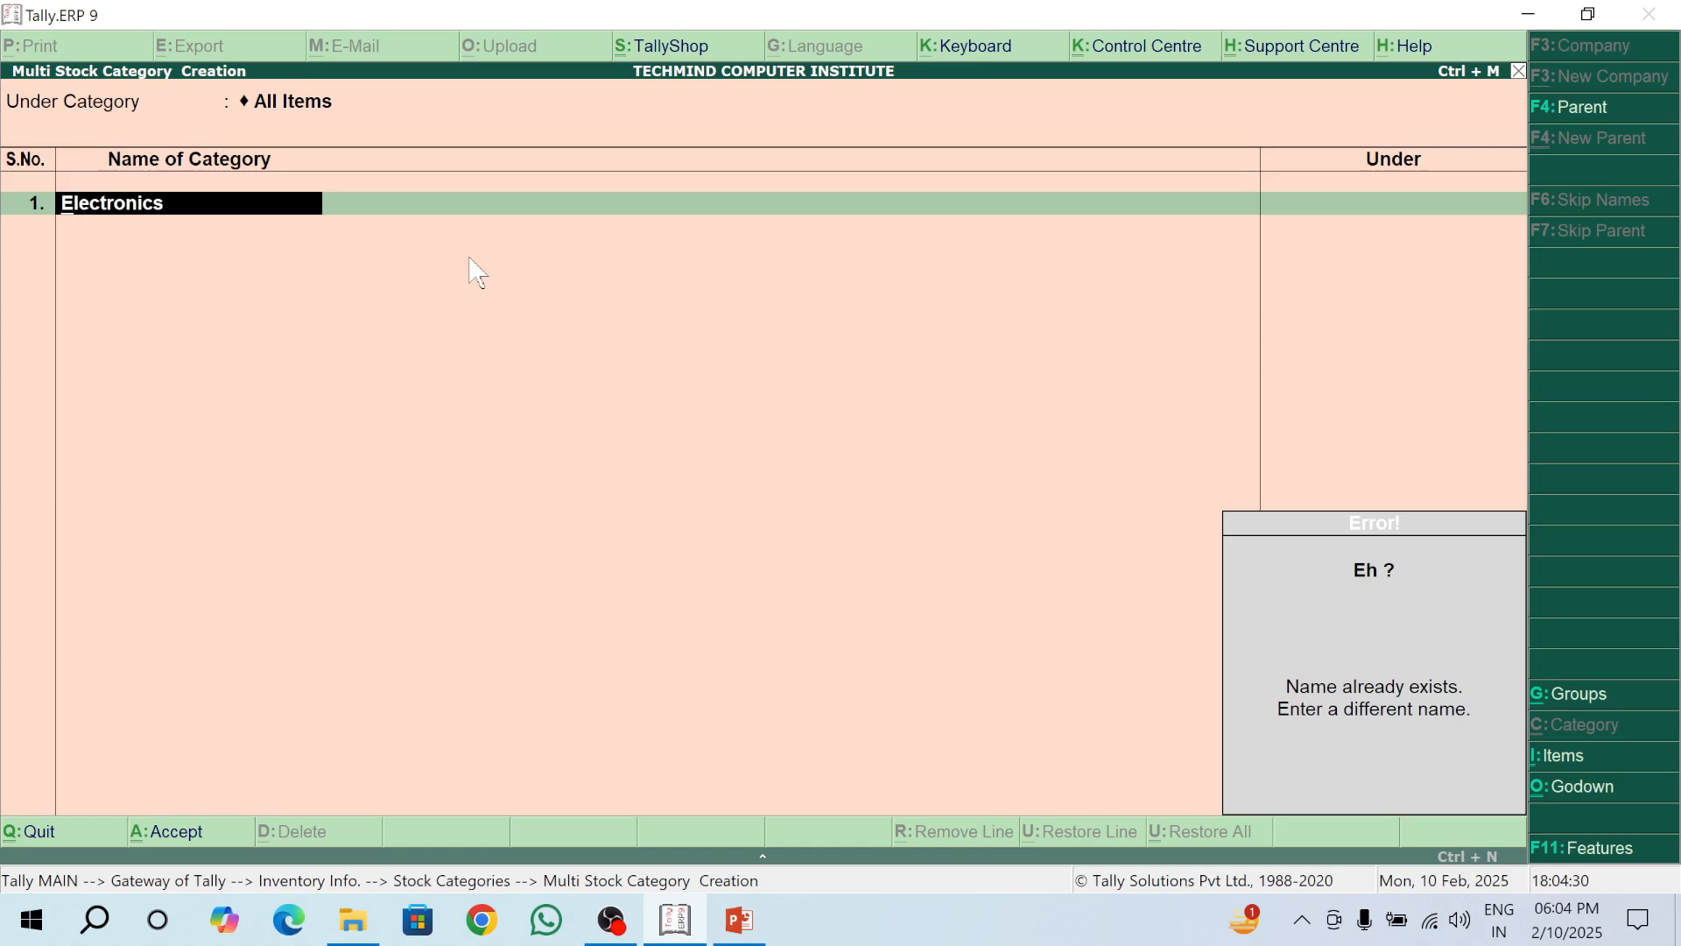
key("BackSpace")
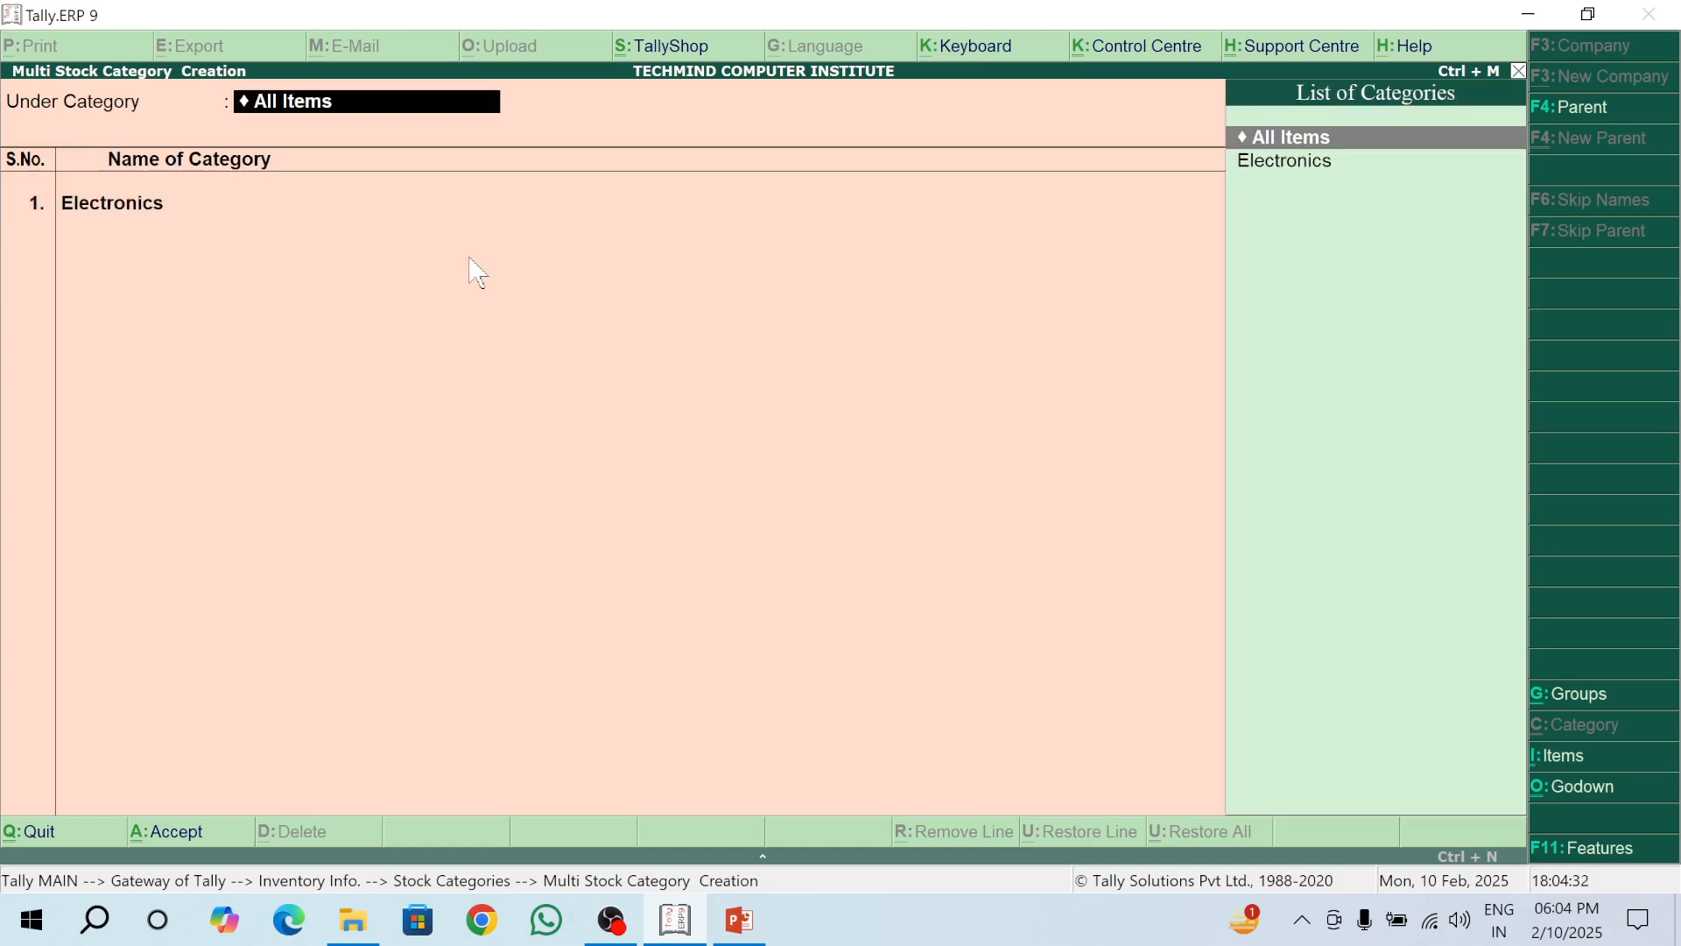
key("Return")
Step: Add the stock category Stationary under Primary in the first row
type("S")
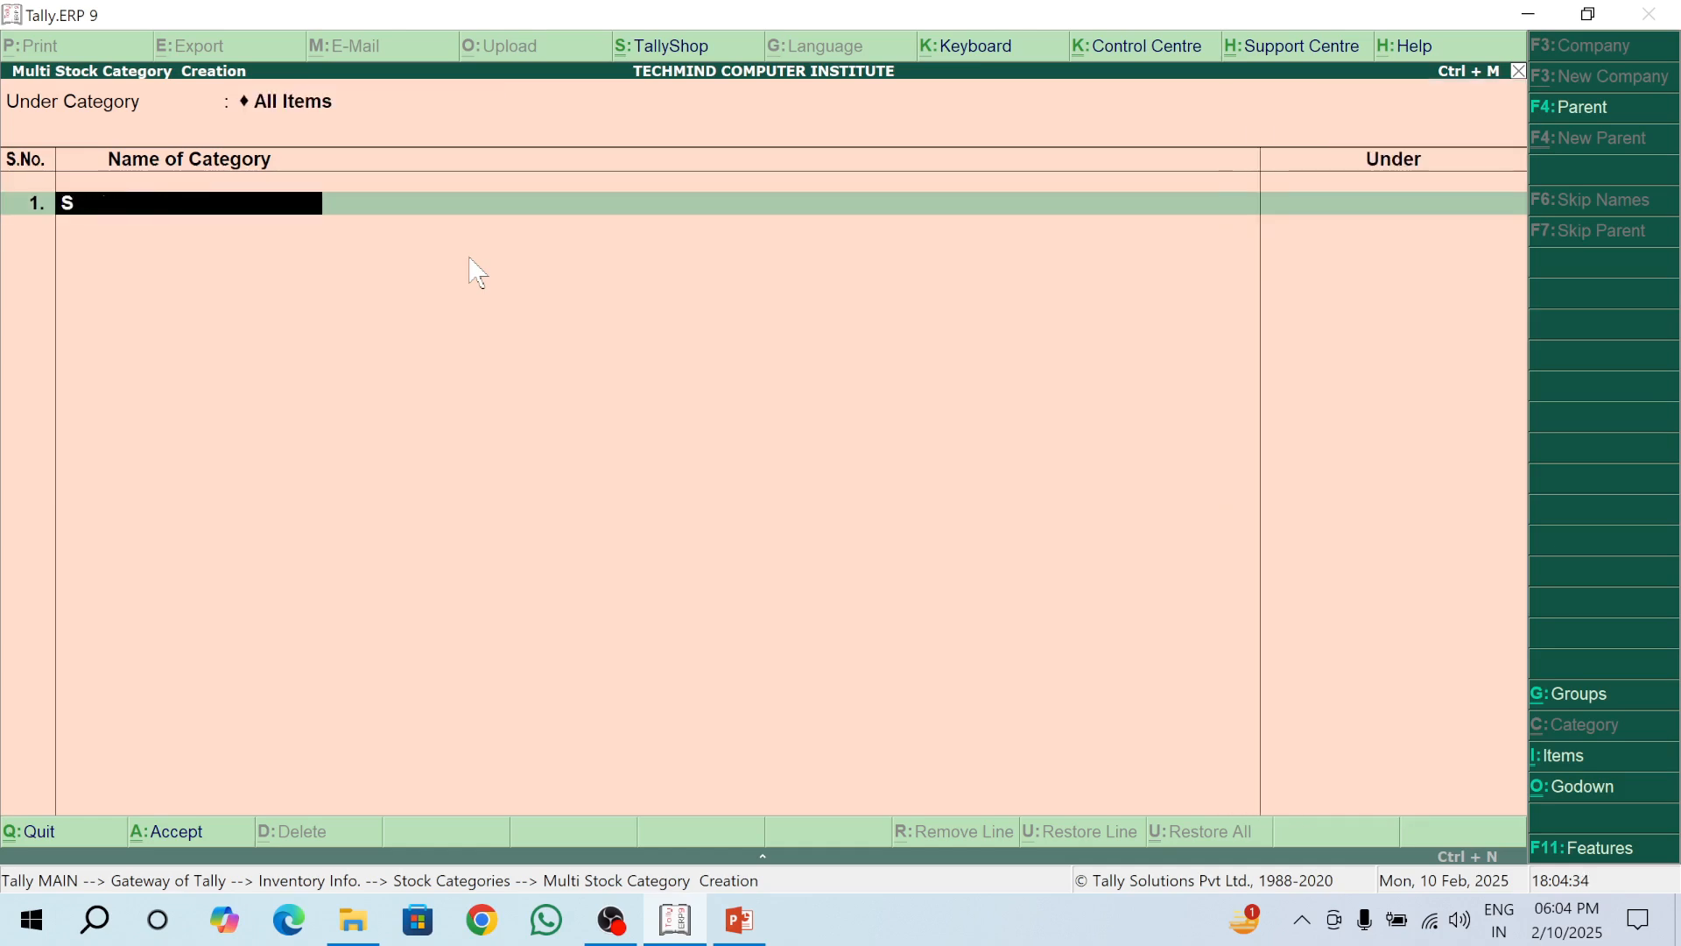
type("tationary")
key("Return")
key("Return")
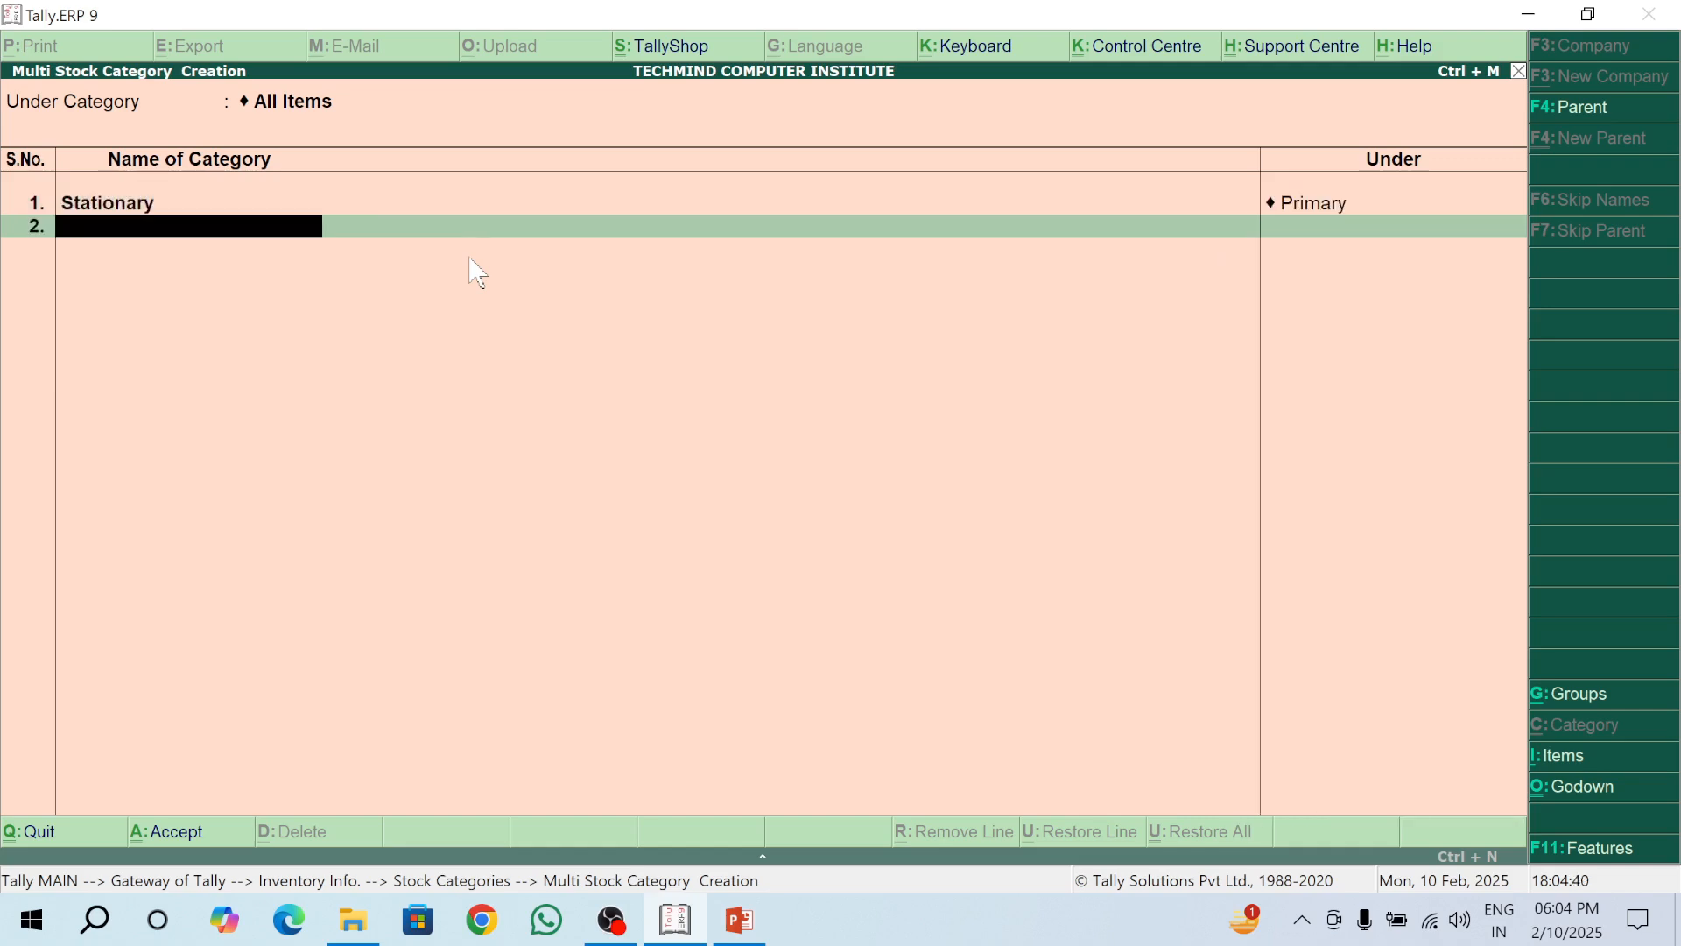
Step: Check the project slide in PowerPoint, and back in Tally.ERP 9 add the stock category Autobikes under Primary and save the categories
left_click(742, 924)
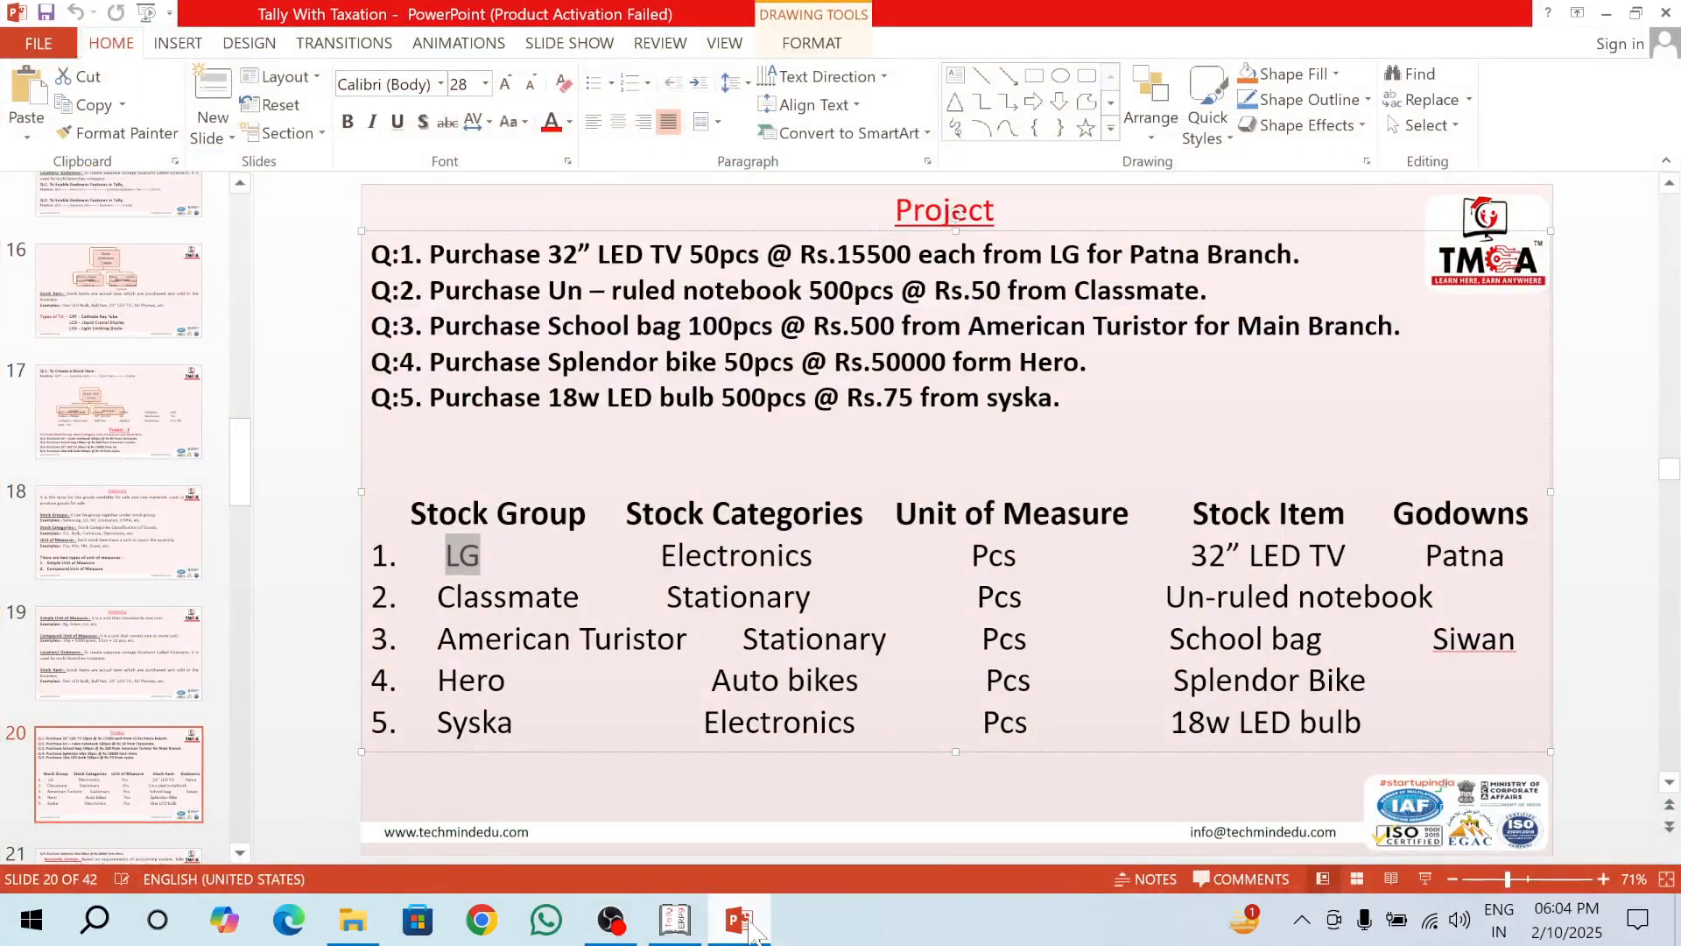
left_click(742, 924)
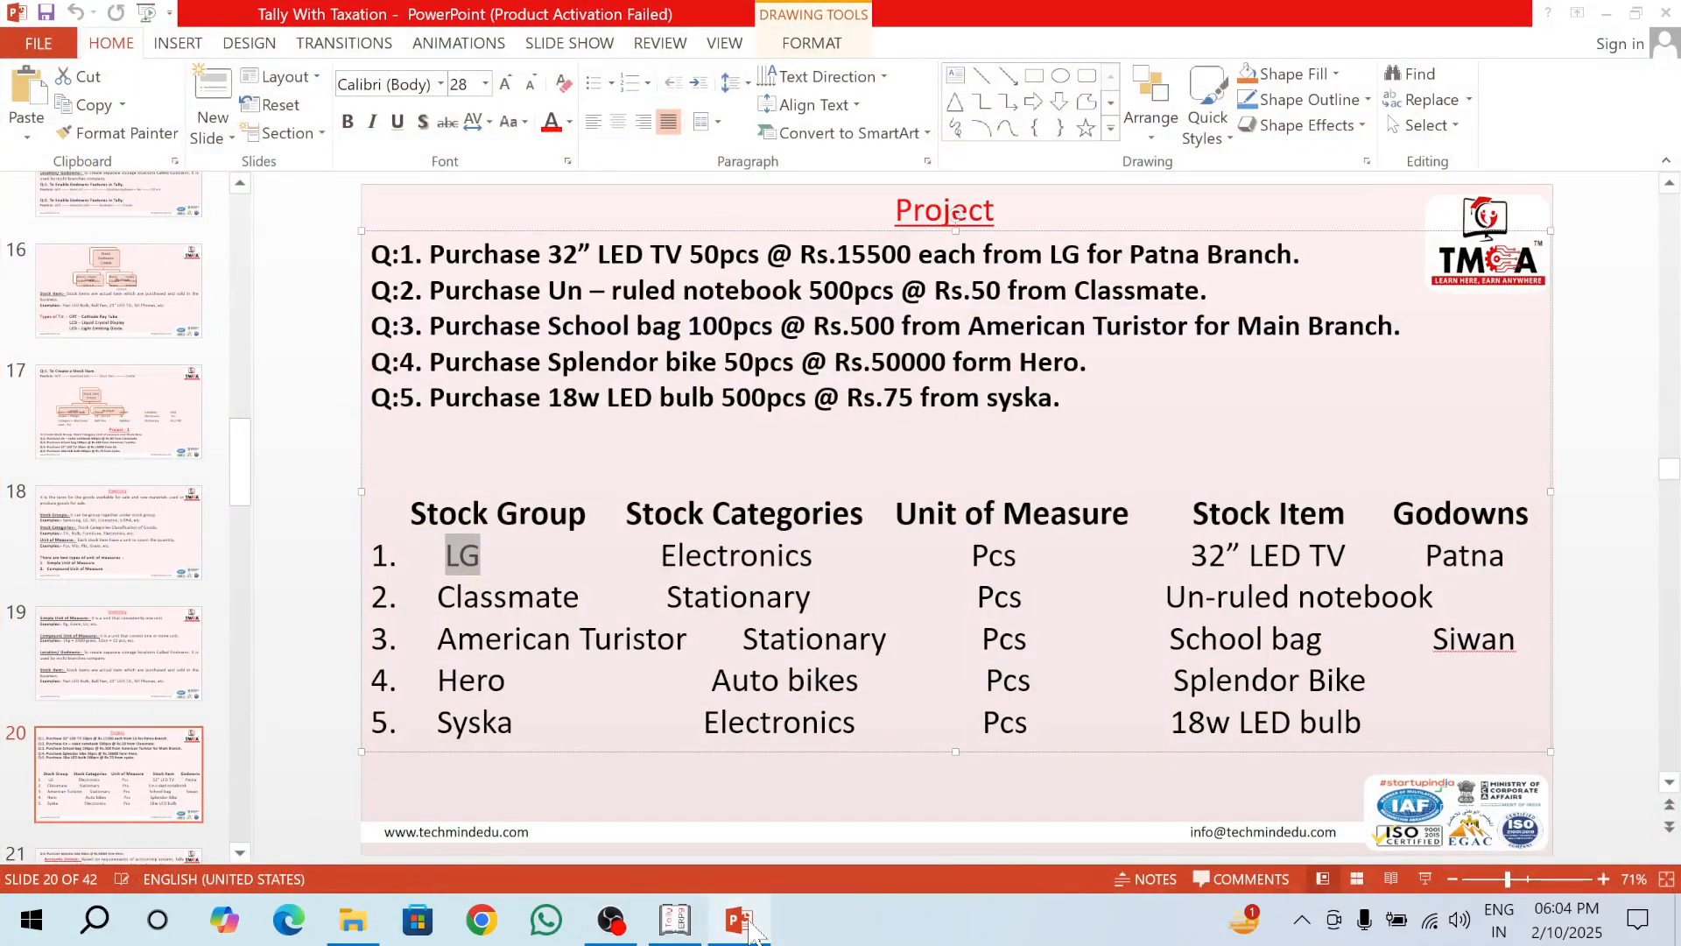
type("A")
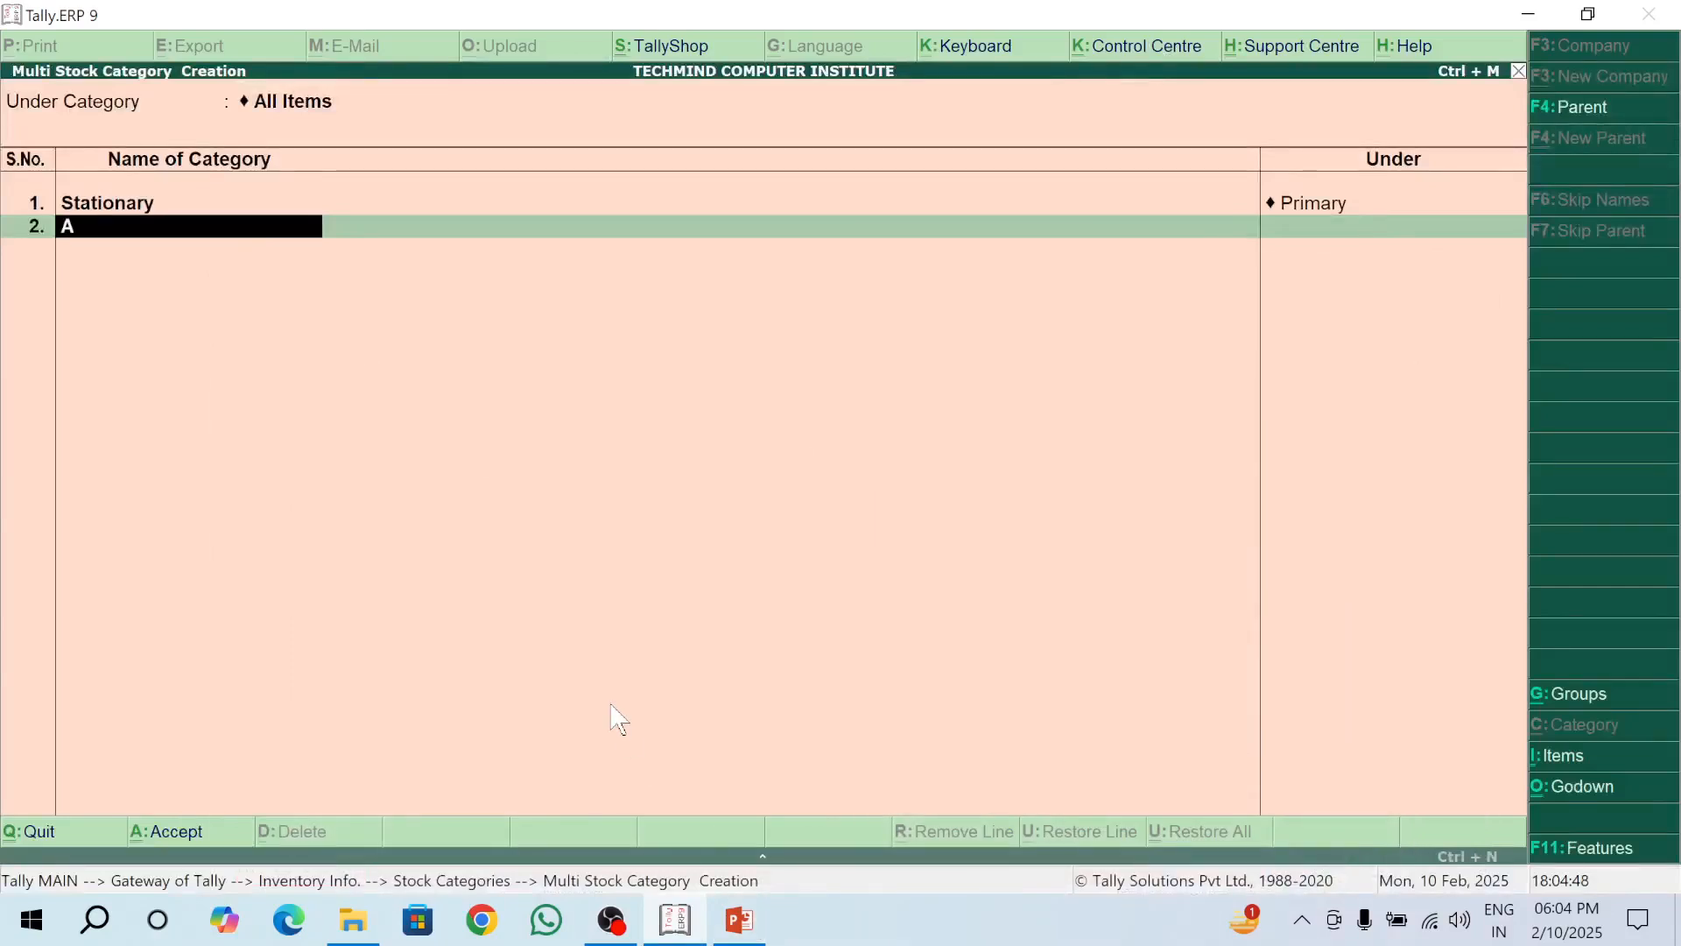
type("utobikes")
key("Return")
key("Return")
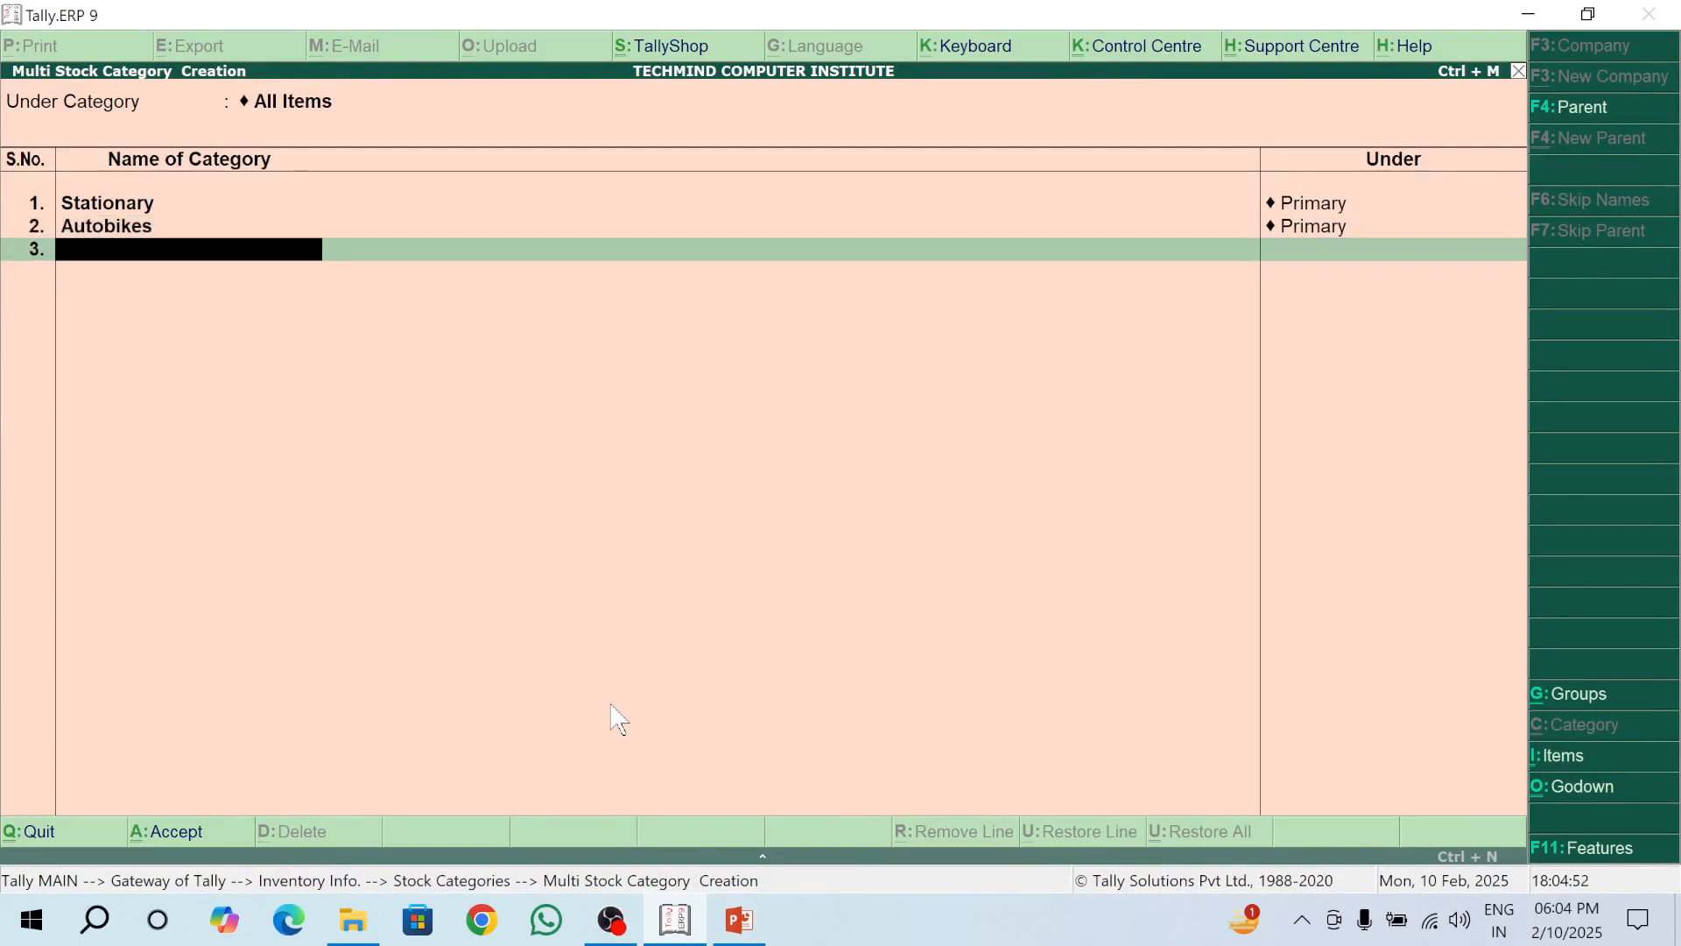
key("ctrl+a")
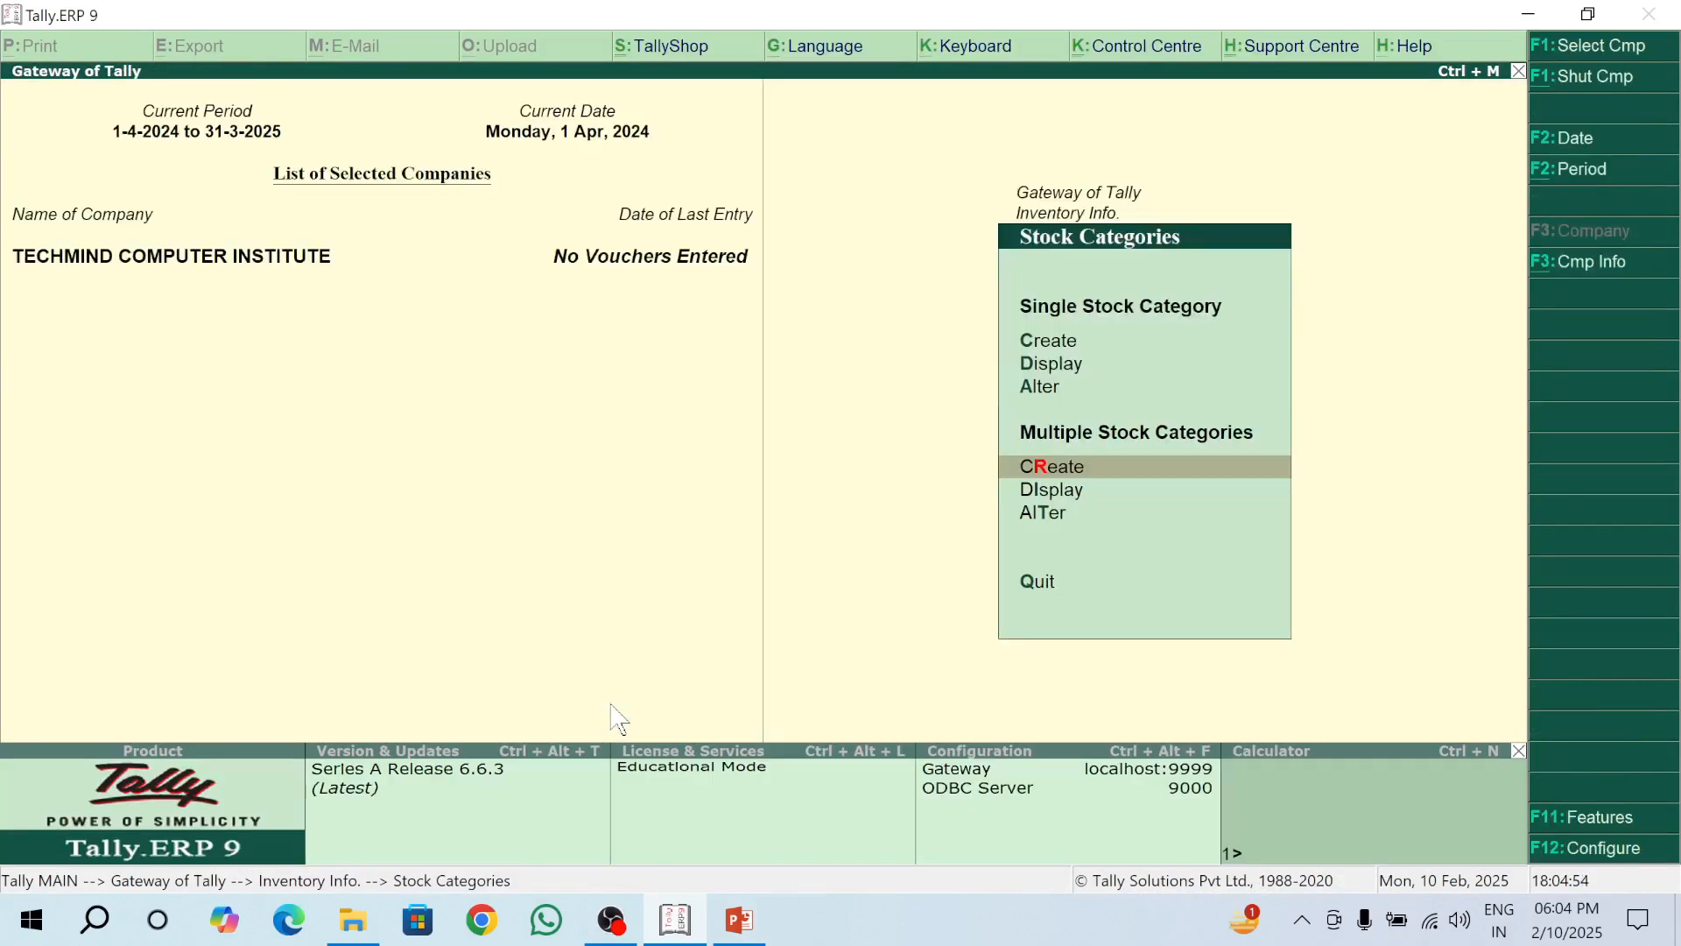
Step: Display all stock categories under All Items
key("Down")
key("Return")
key("Return")
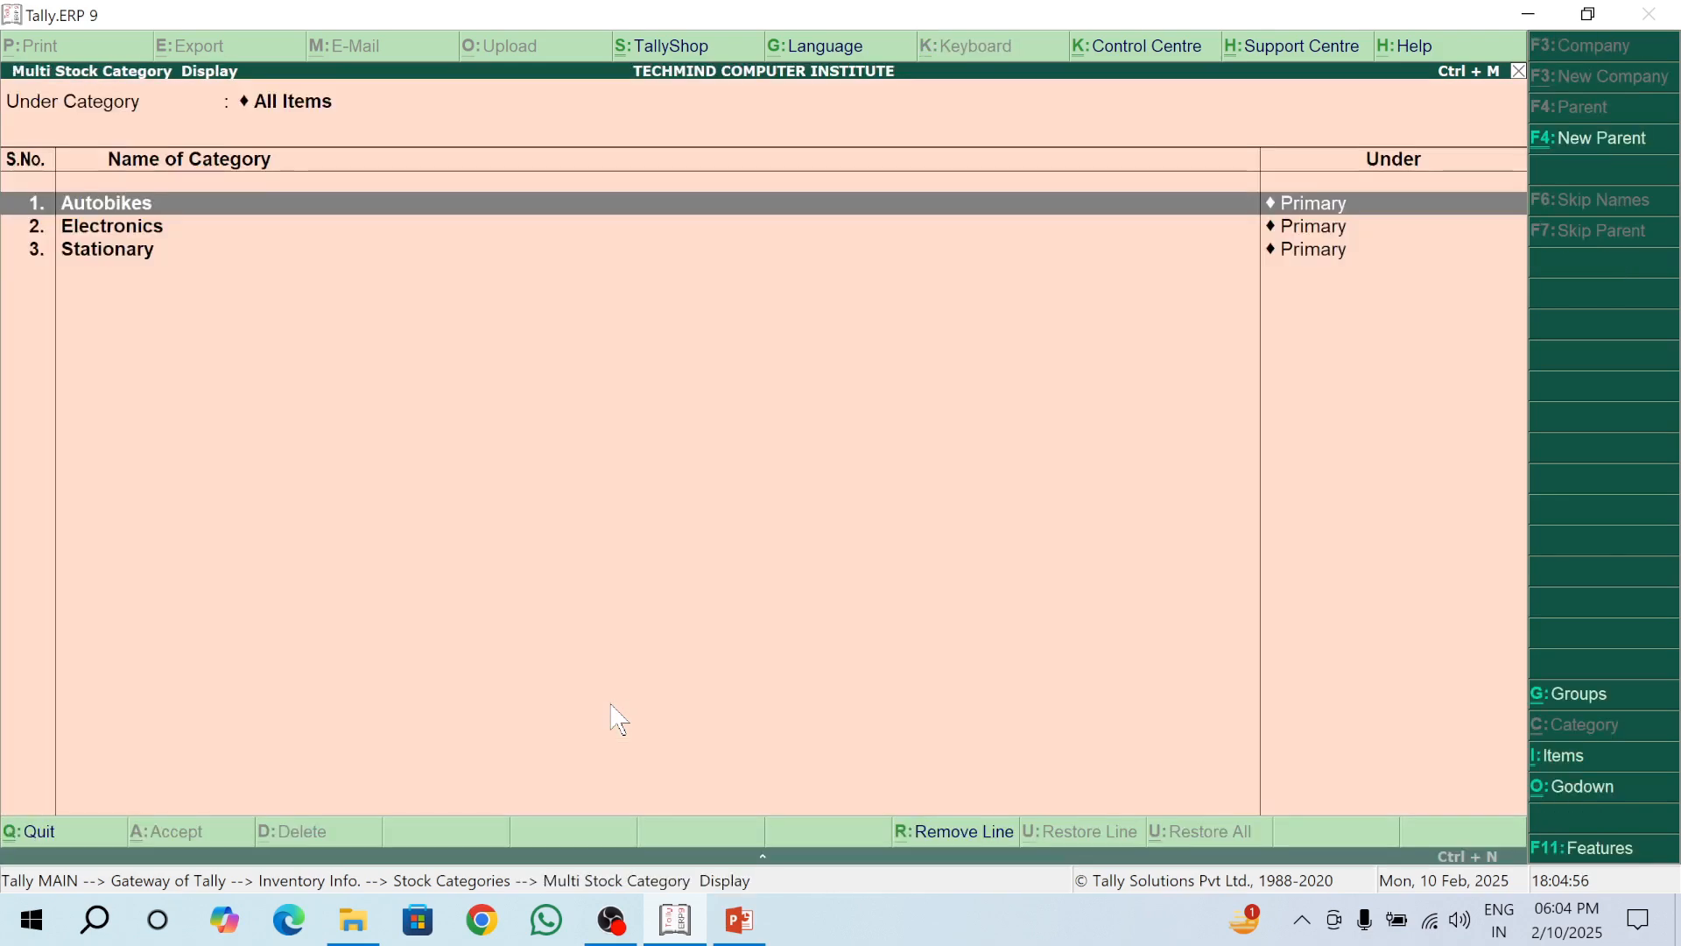
Step: Try to clear the Autobikes name in the alteration of all stock categories
key("Escape")
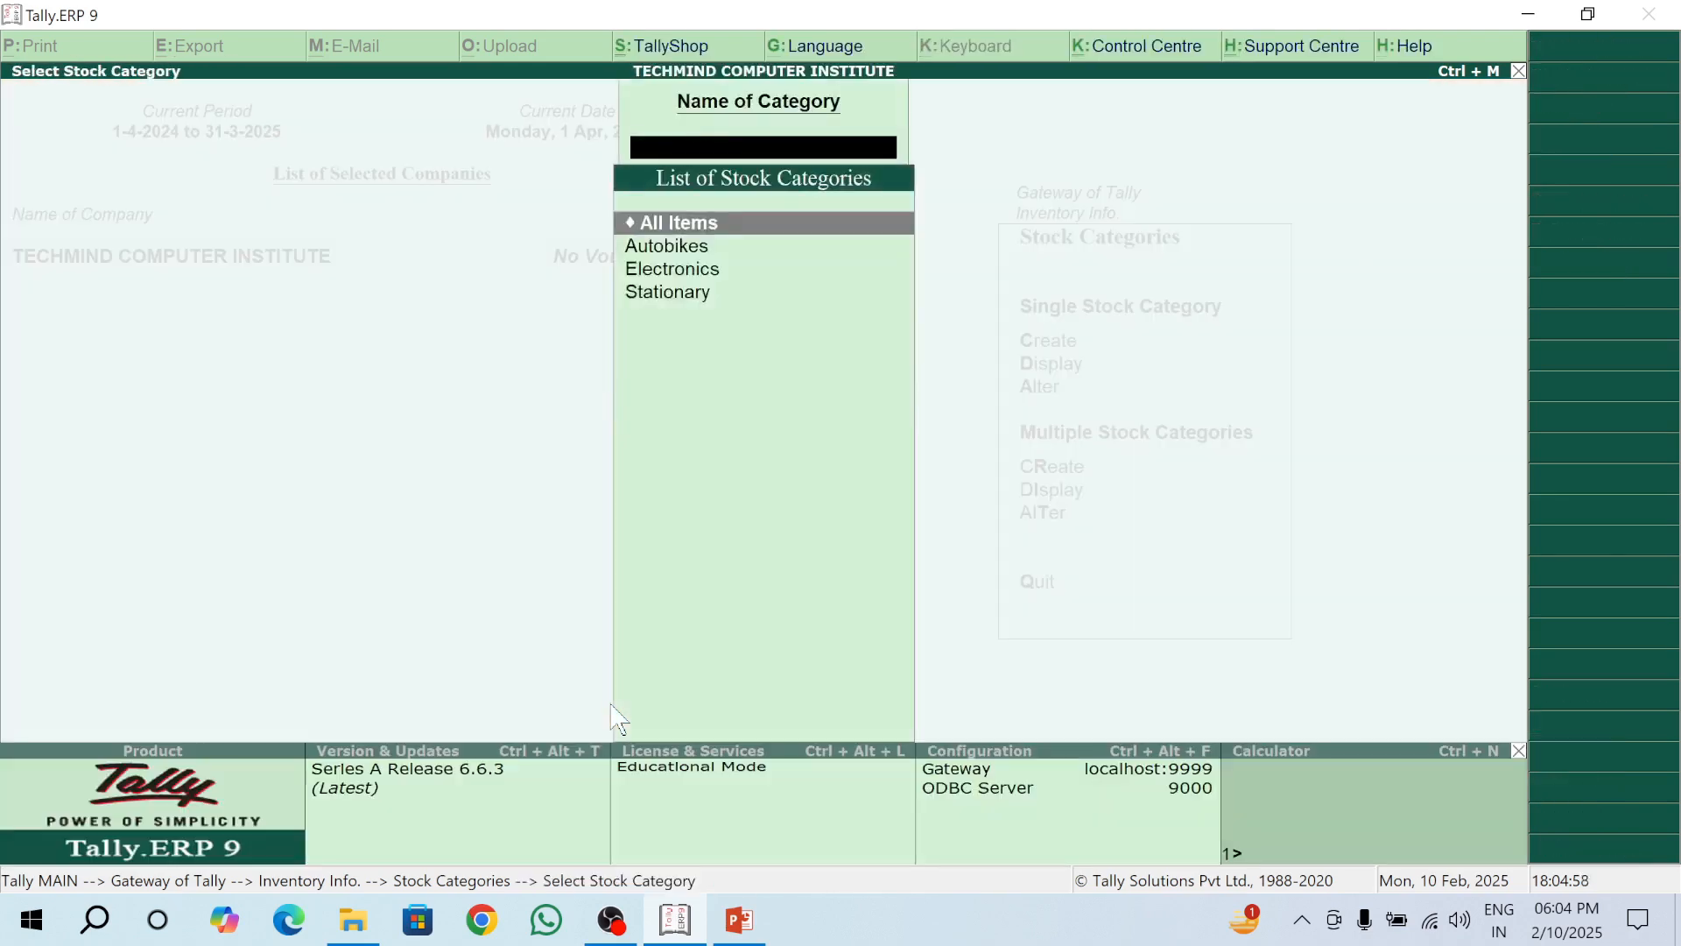
key("Escape")
key("Down")
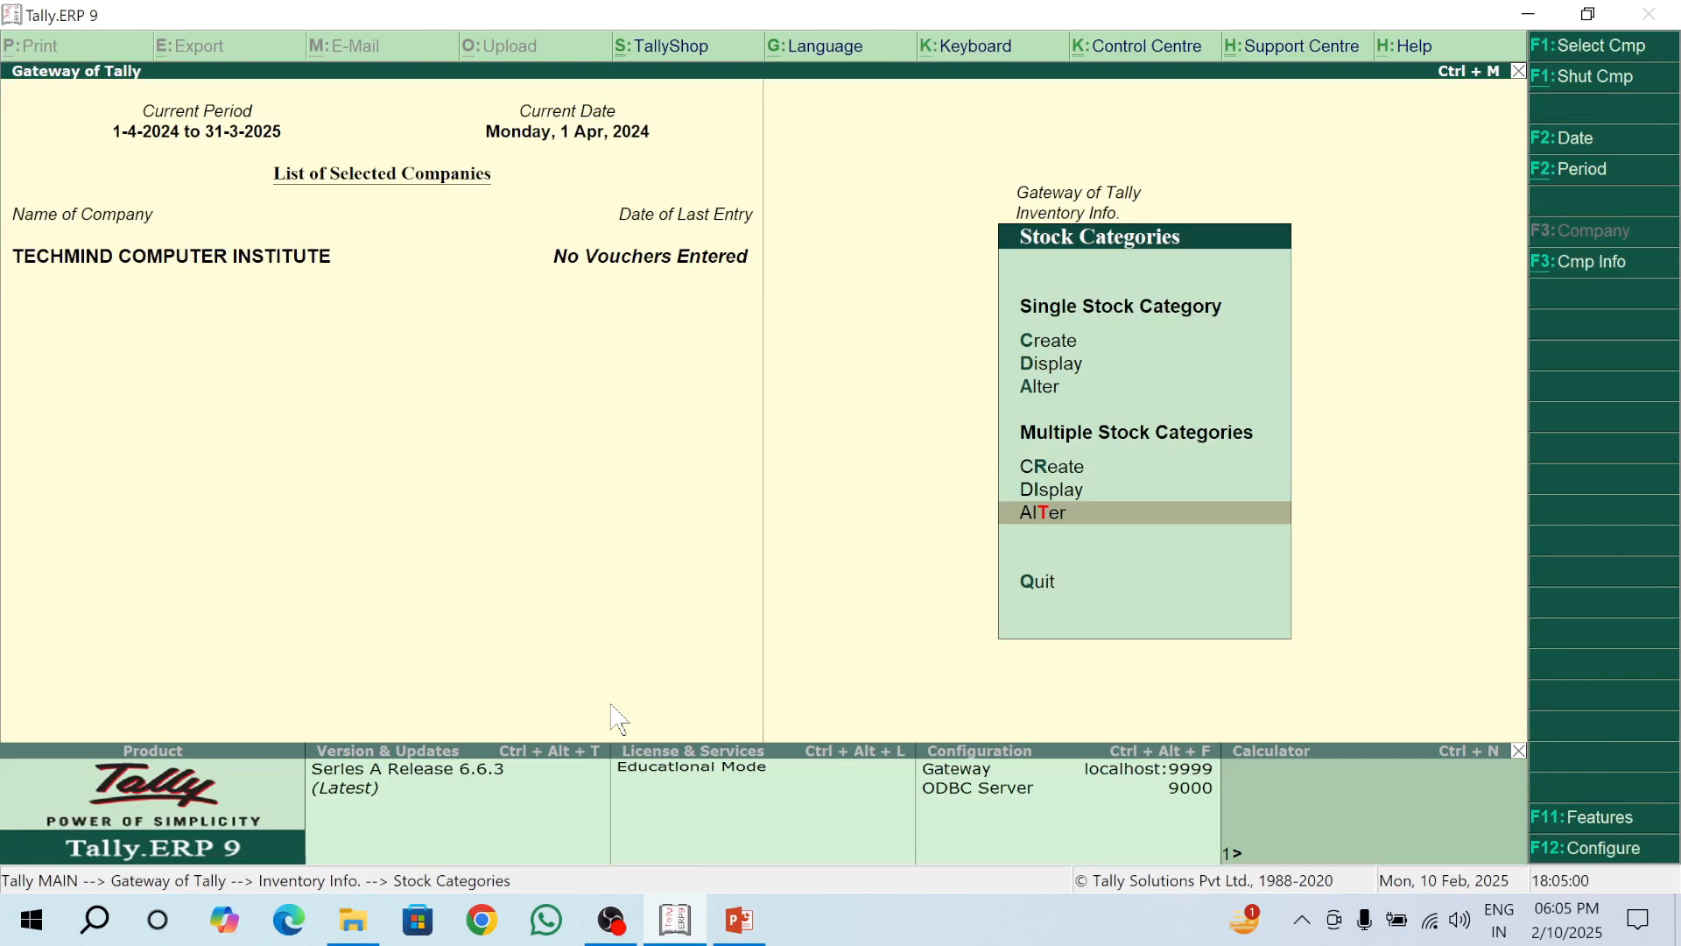
key("Return")
key("Return")
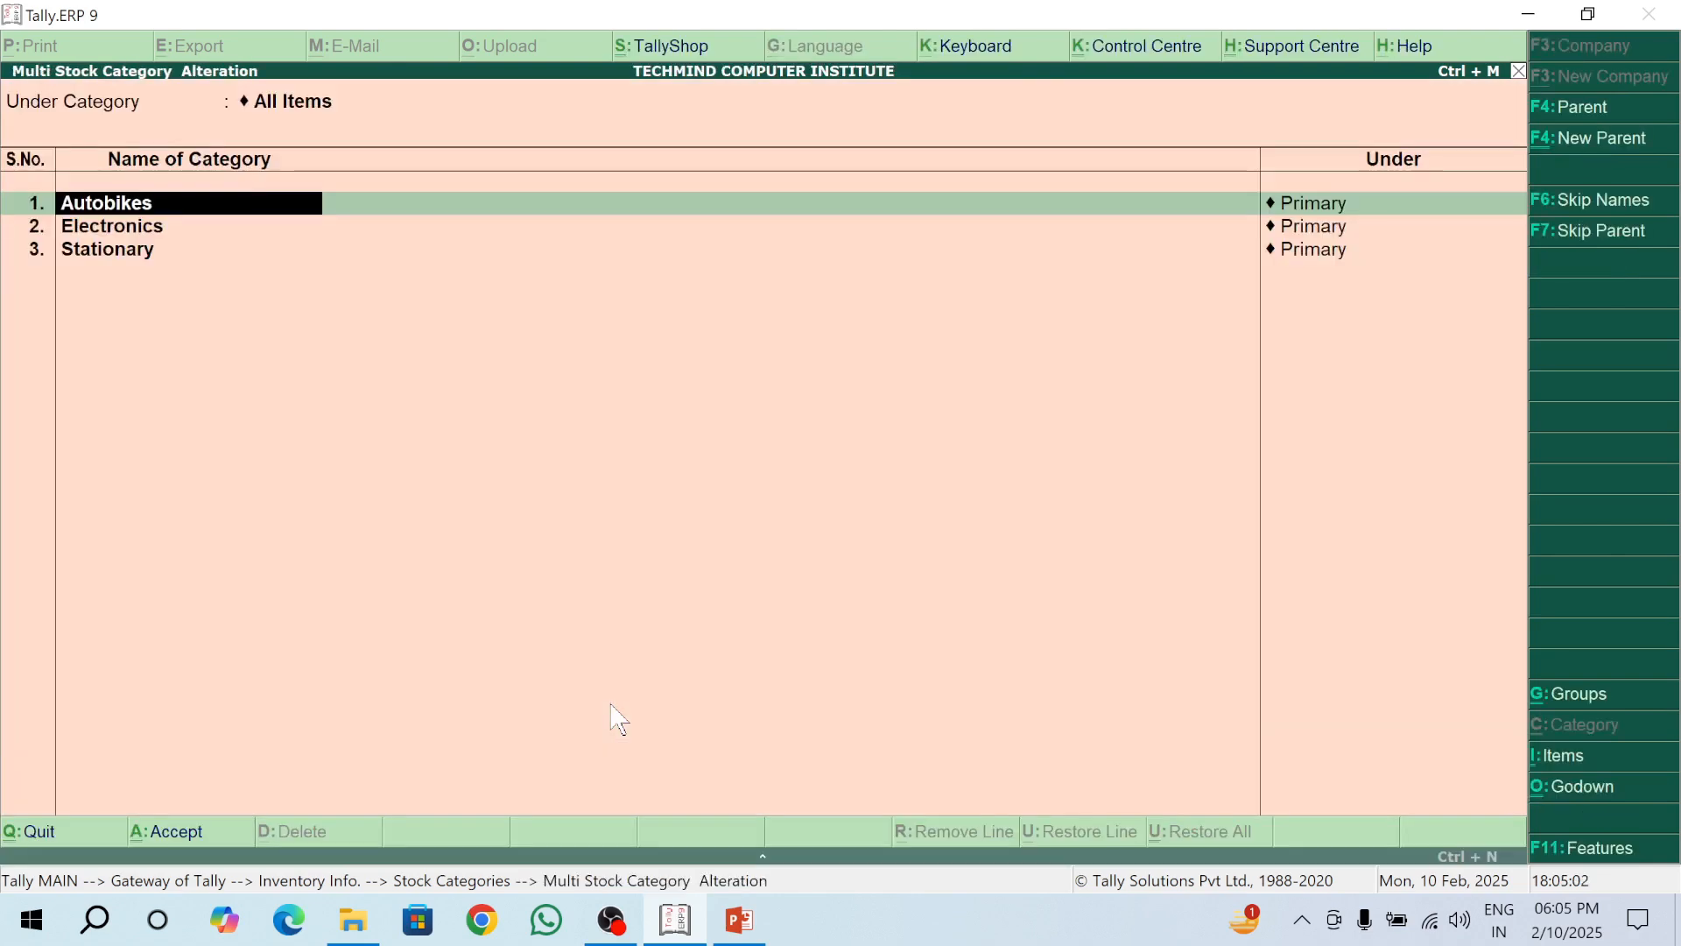
key("BackSpace")
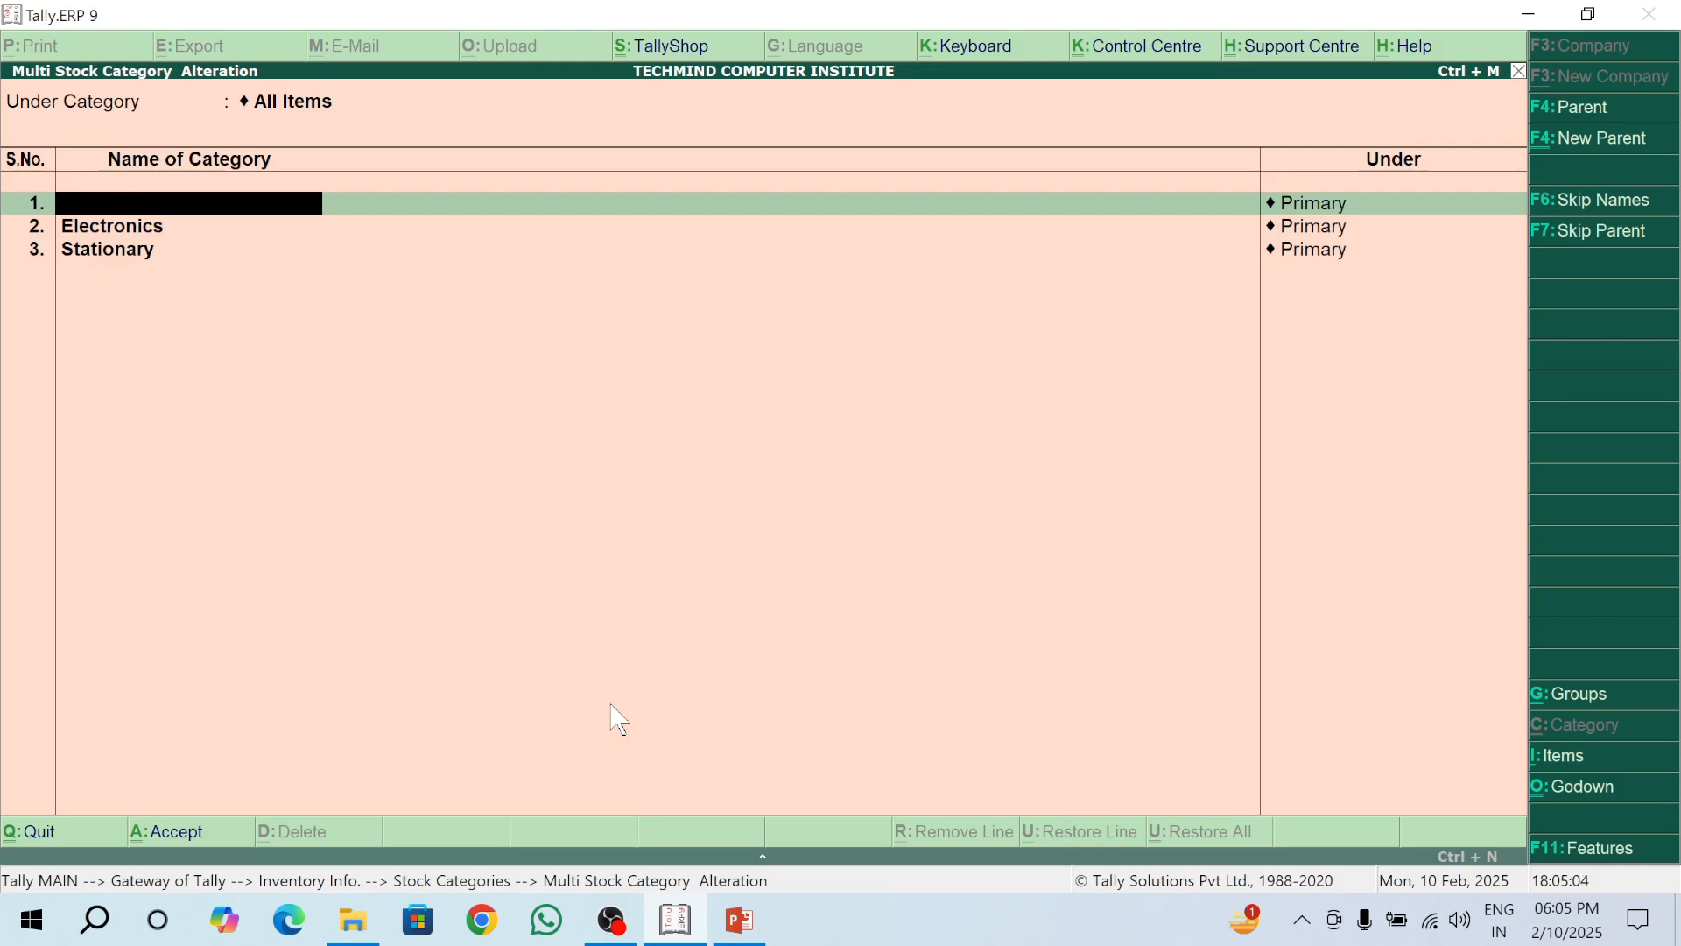
key("Escape")
key("Return")
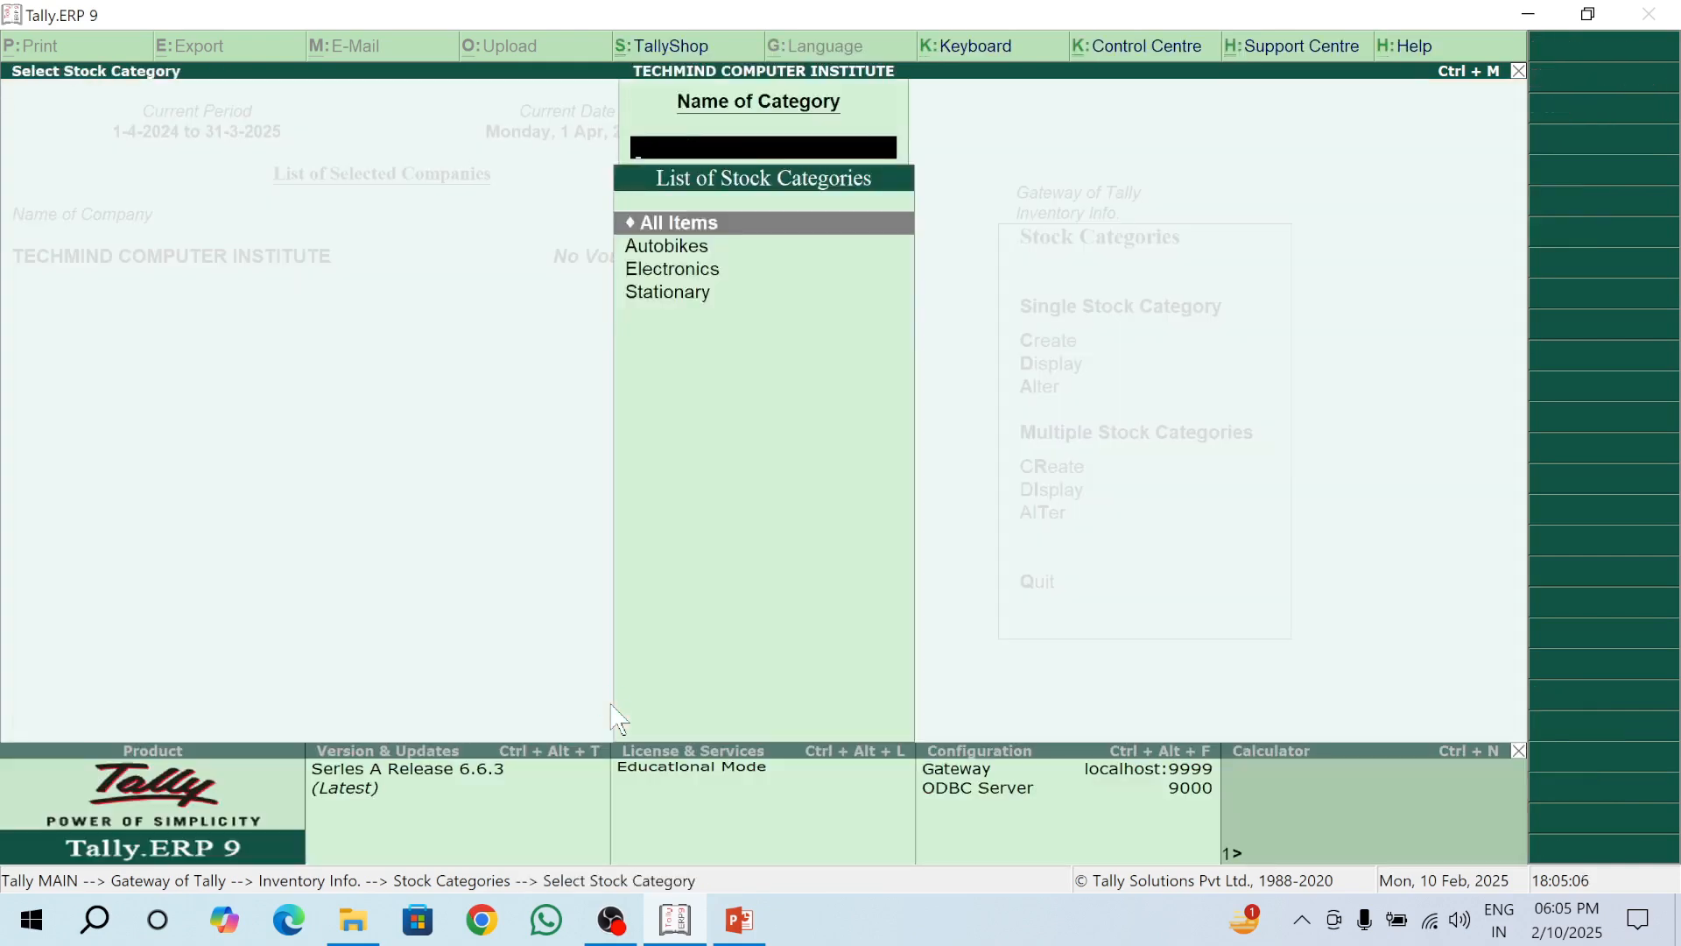
Step: Start creating a new unit of measure in the inventory masters
key("Escape")
key("Escape")
key("Down")
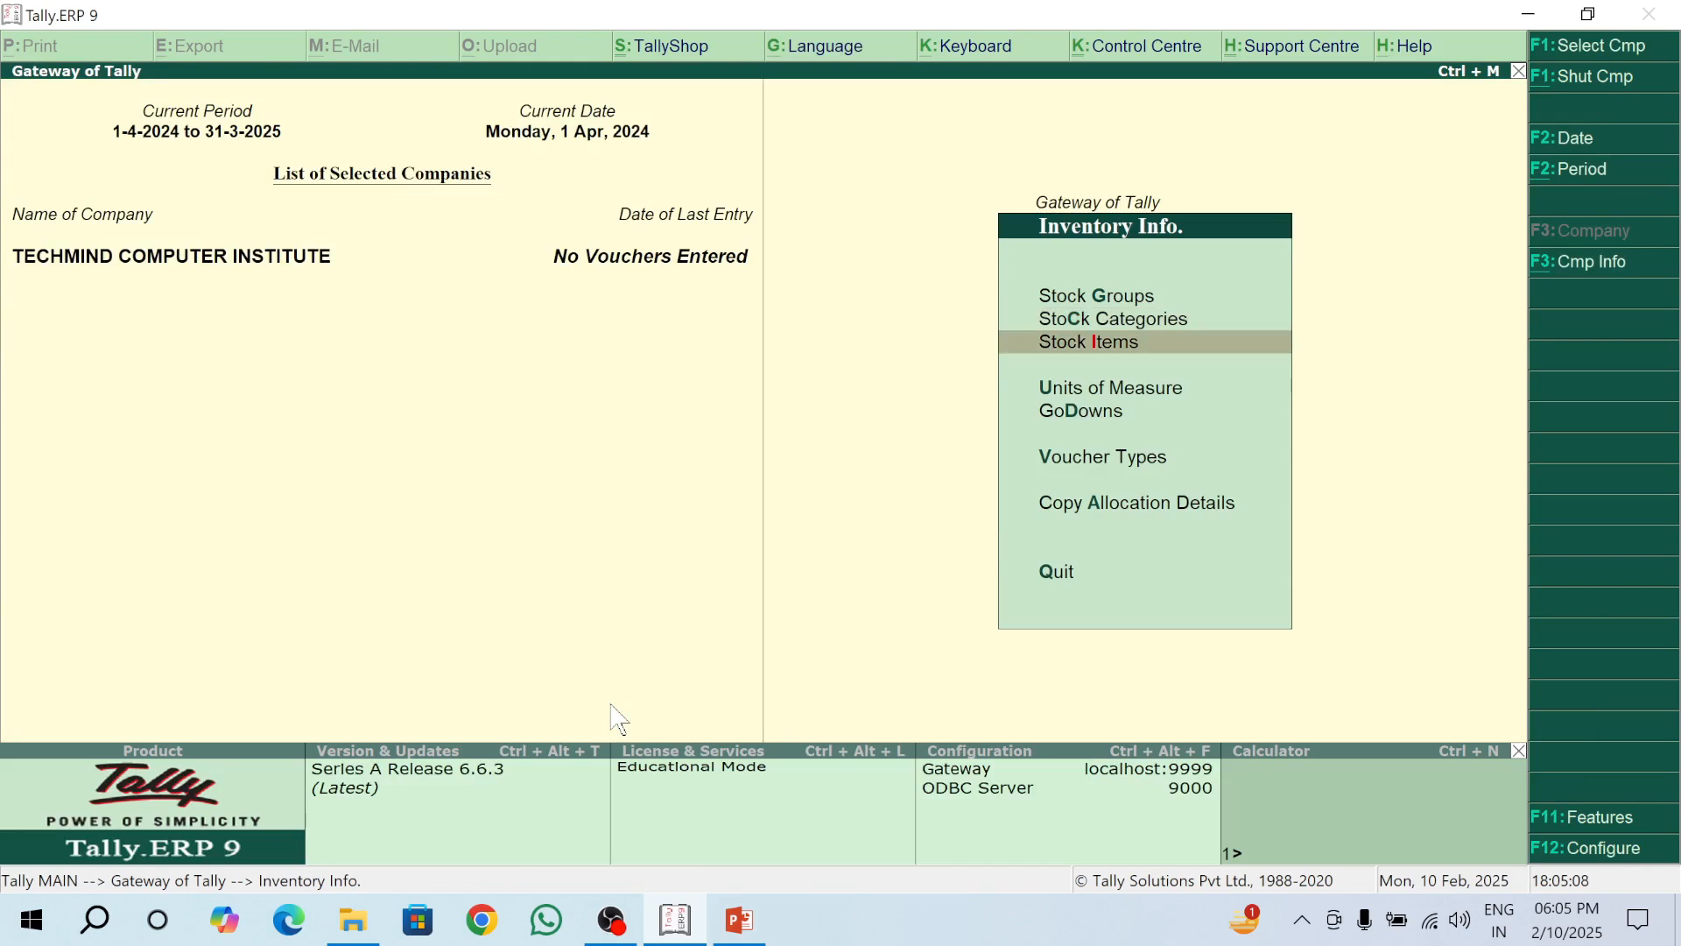
key("Down")
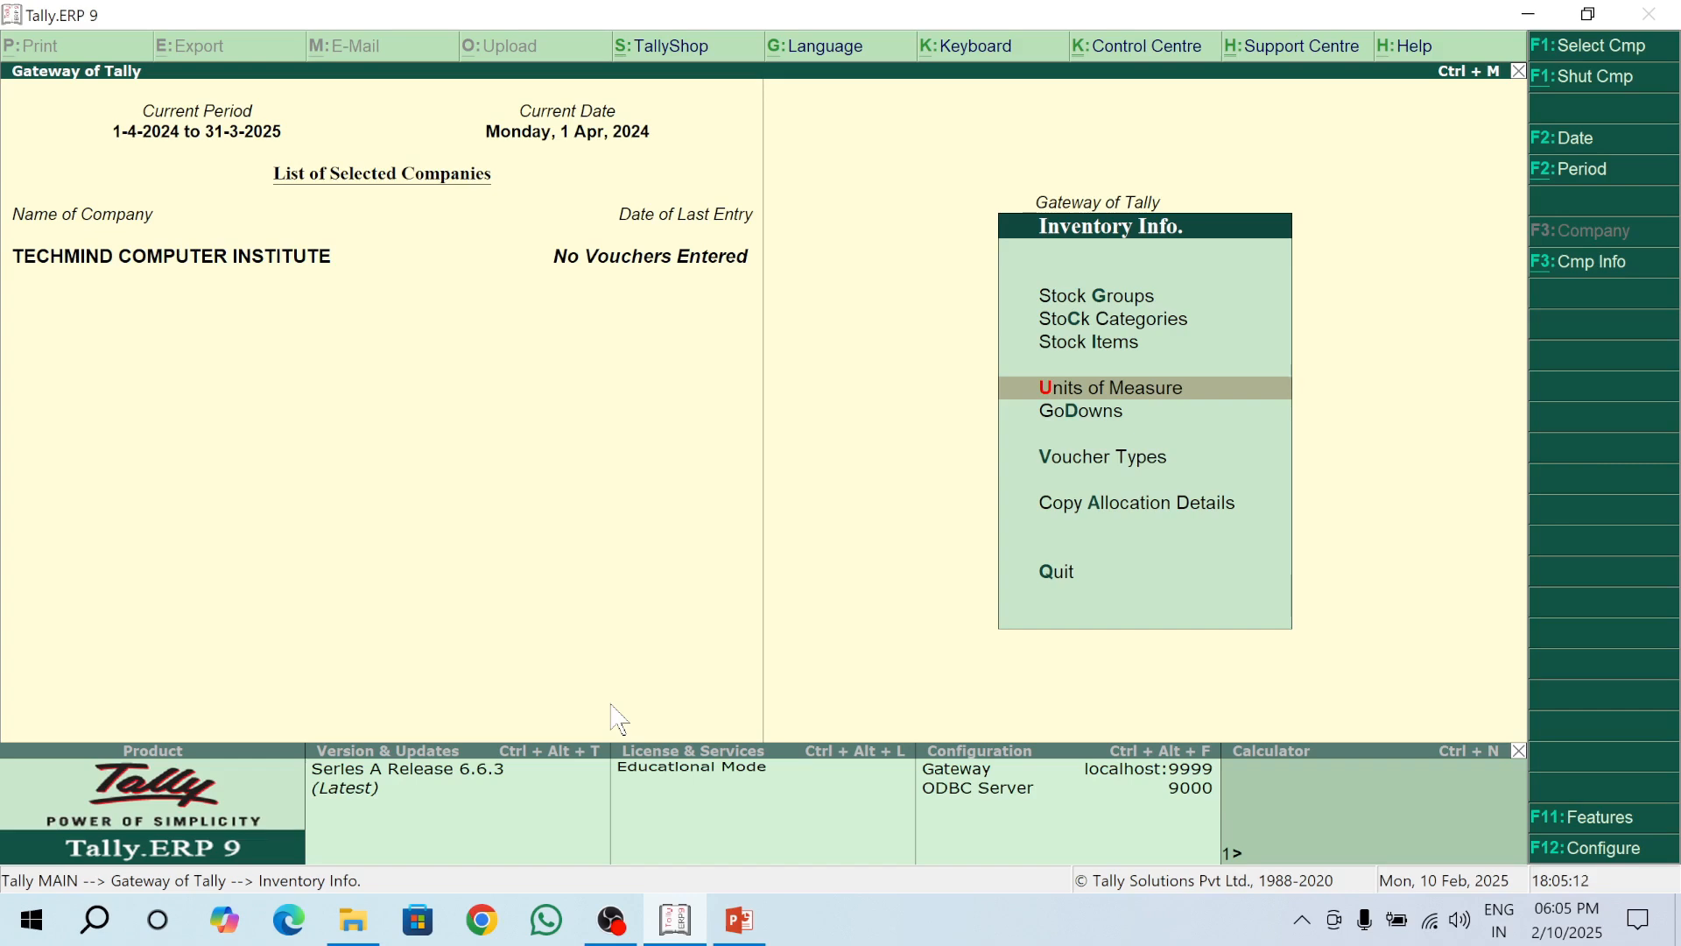
key("Return")
key("Return")
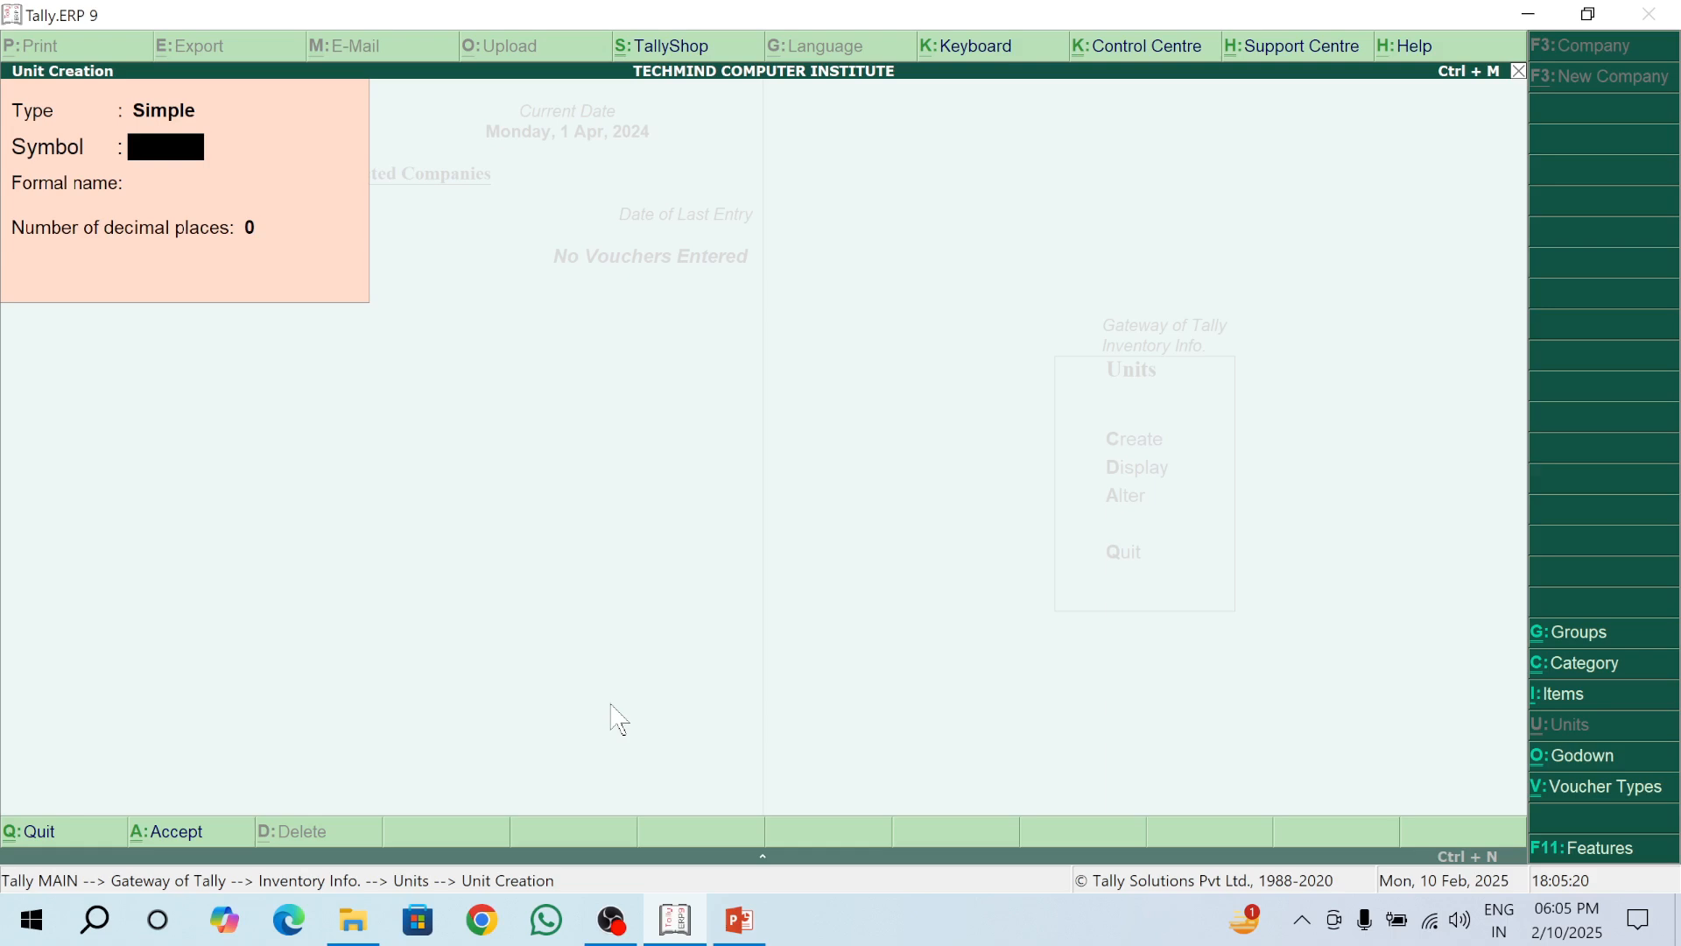
Step: Try to enter pcs, Kg and Gram as the simple unit's symbol and clear the entry
type("pcs")
key("Return")
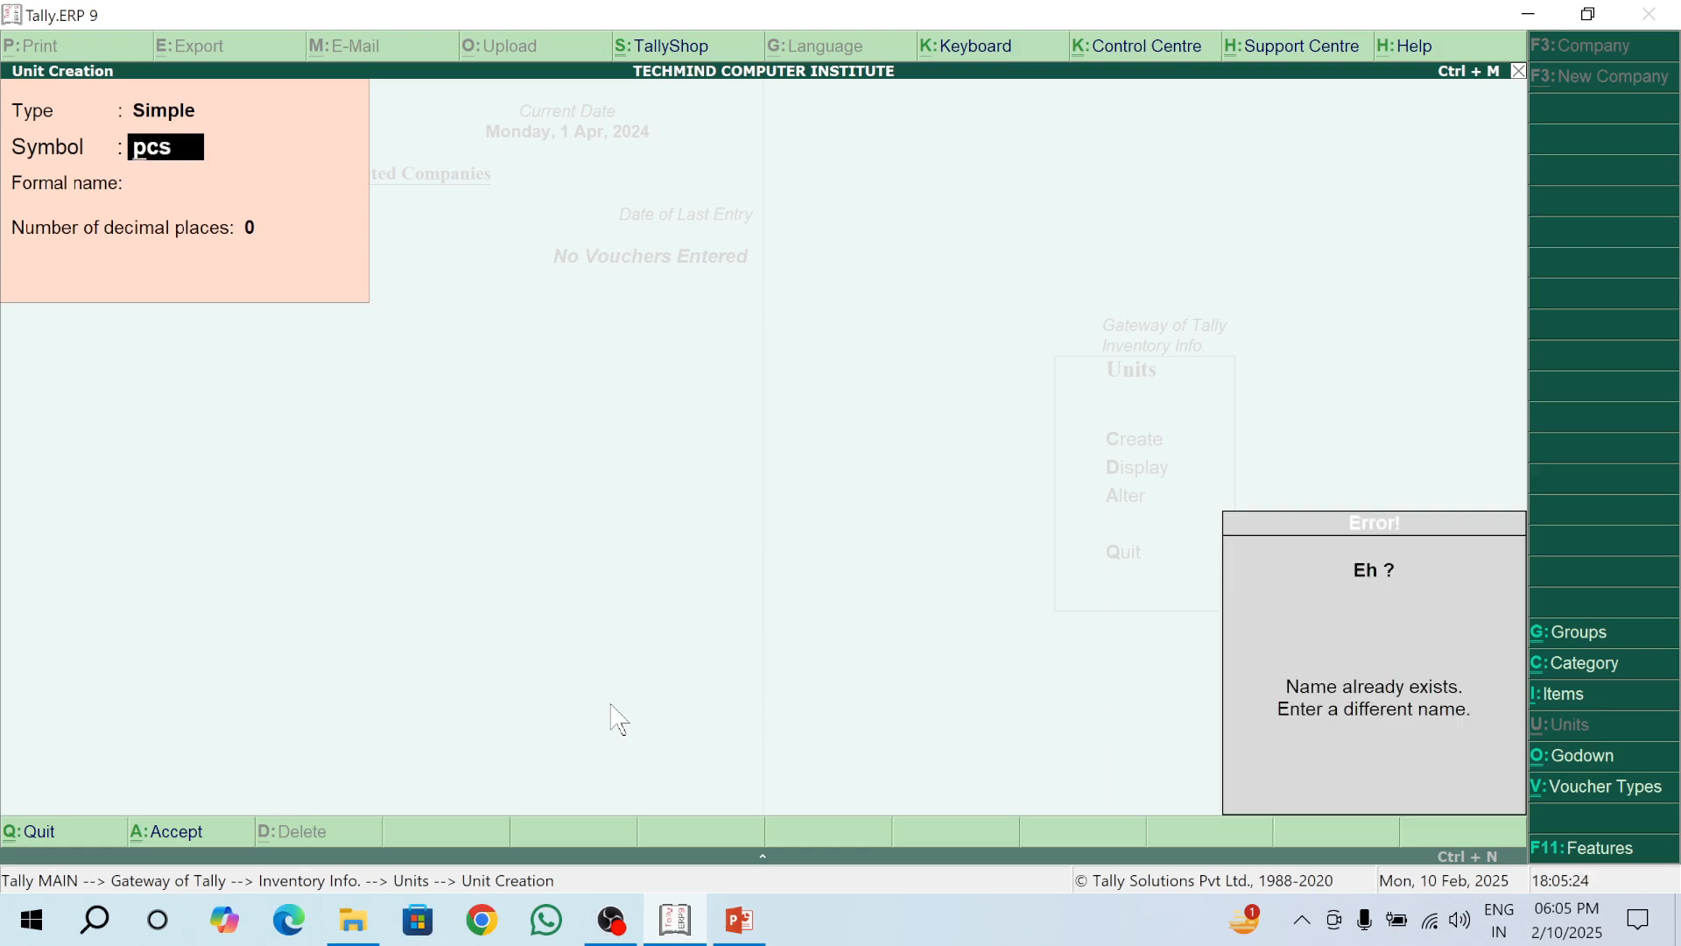
key("BackSpace")
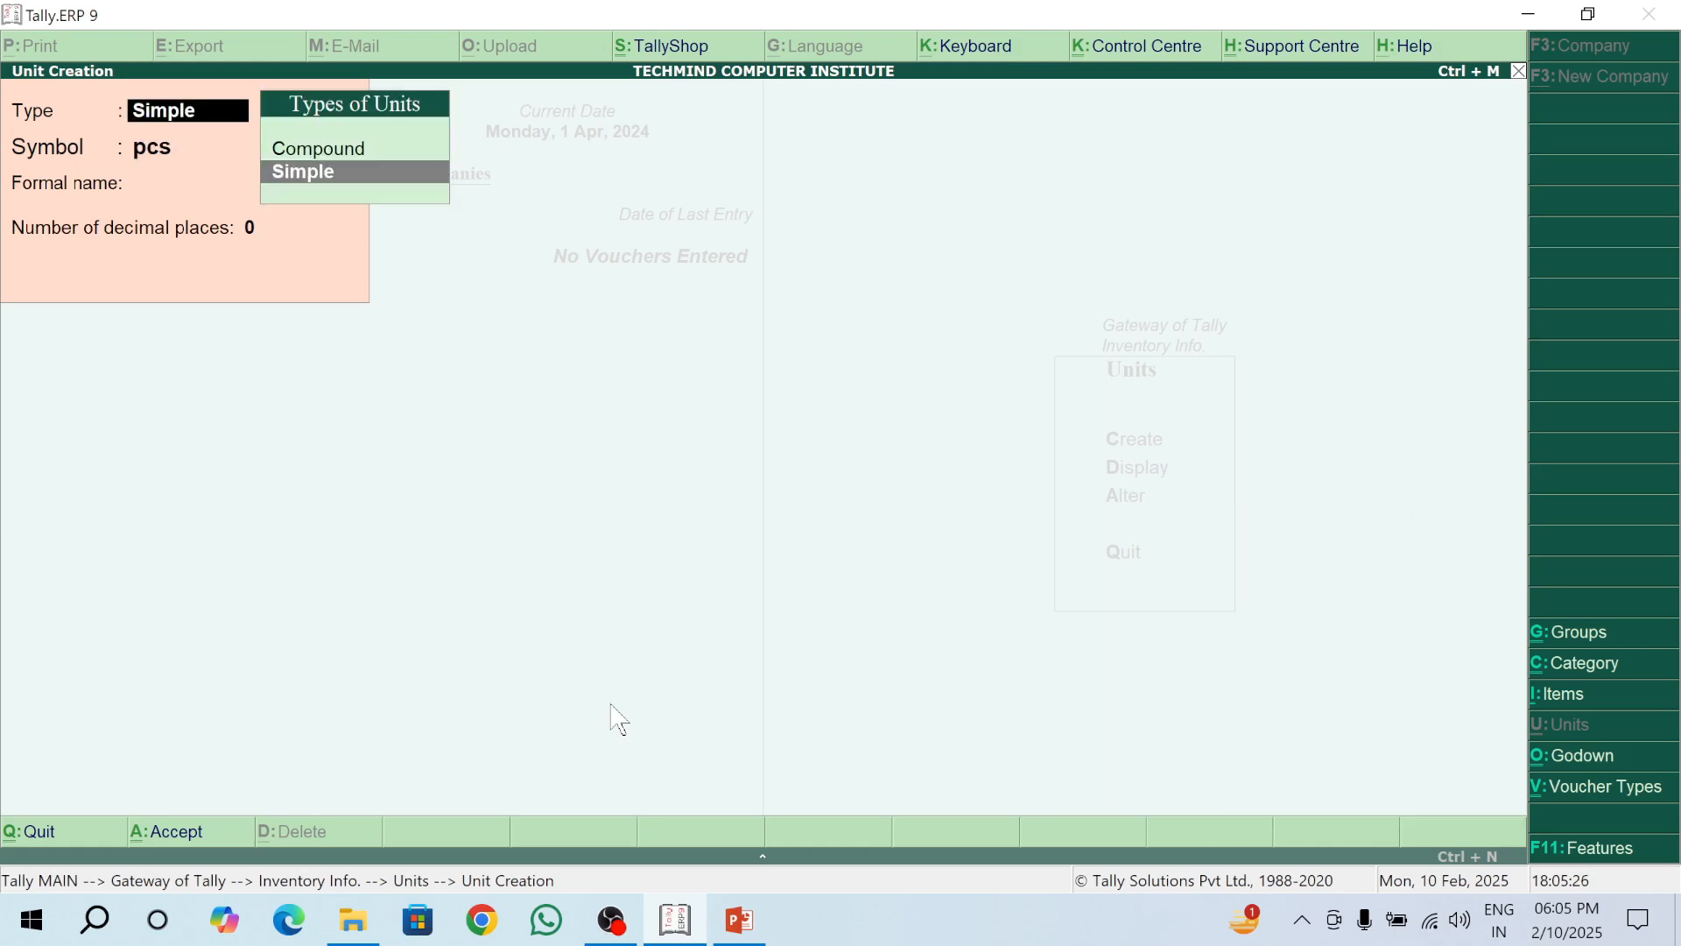
key("Return")
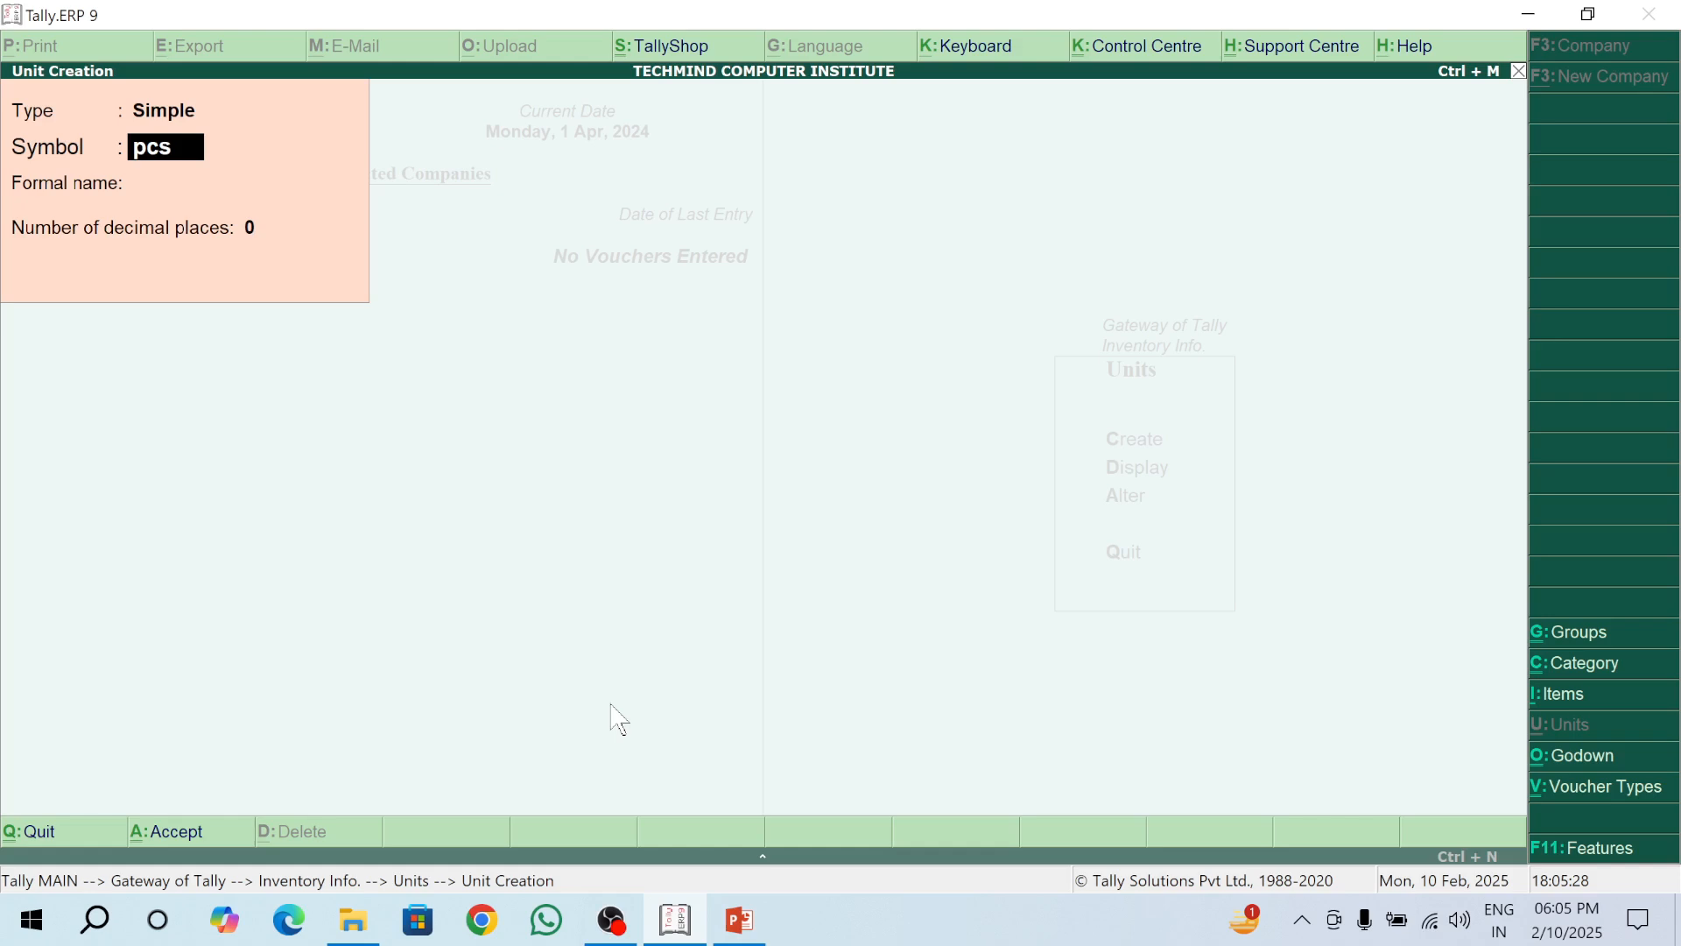
type("Kg")
key("BackSpace")
key("BackSpace")
type("Gram")
key("BackSpace")
key("BackSpace")
key("BackSpace")
key("BackSpace")
key("BackSpace")
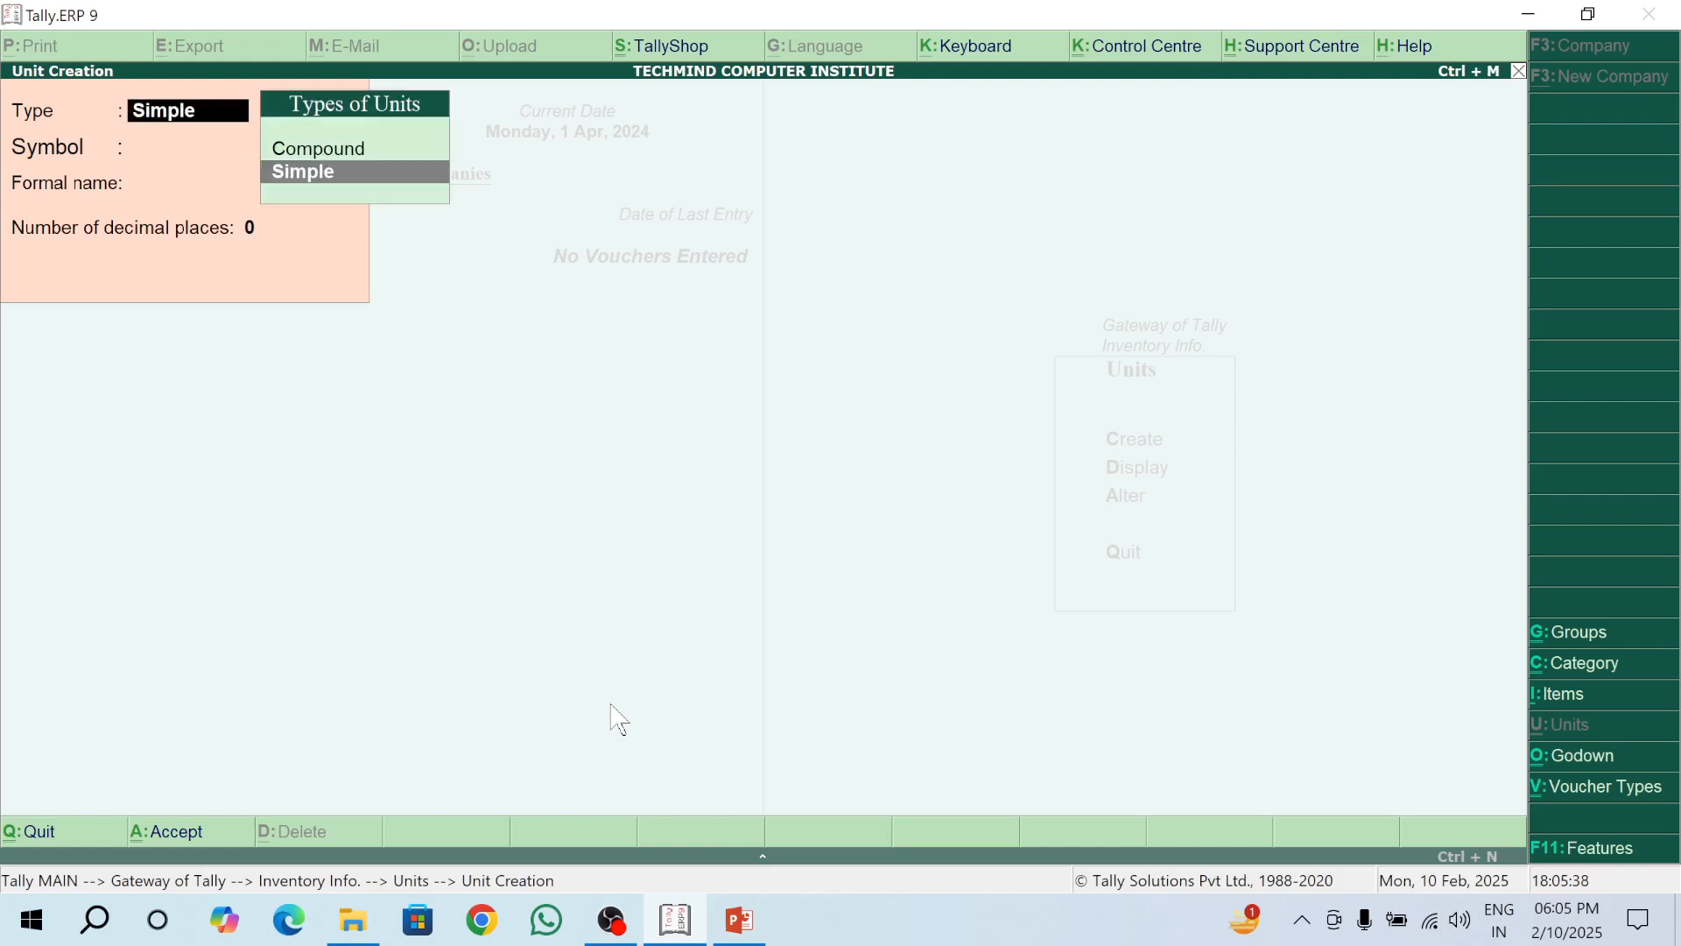
Step: Create a compound unit of measure with Kg as first unit, conversion 1000 and Gram as second unit
key("Up")
key("Down")
key("Up")
key("Down")
key("Up")
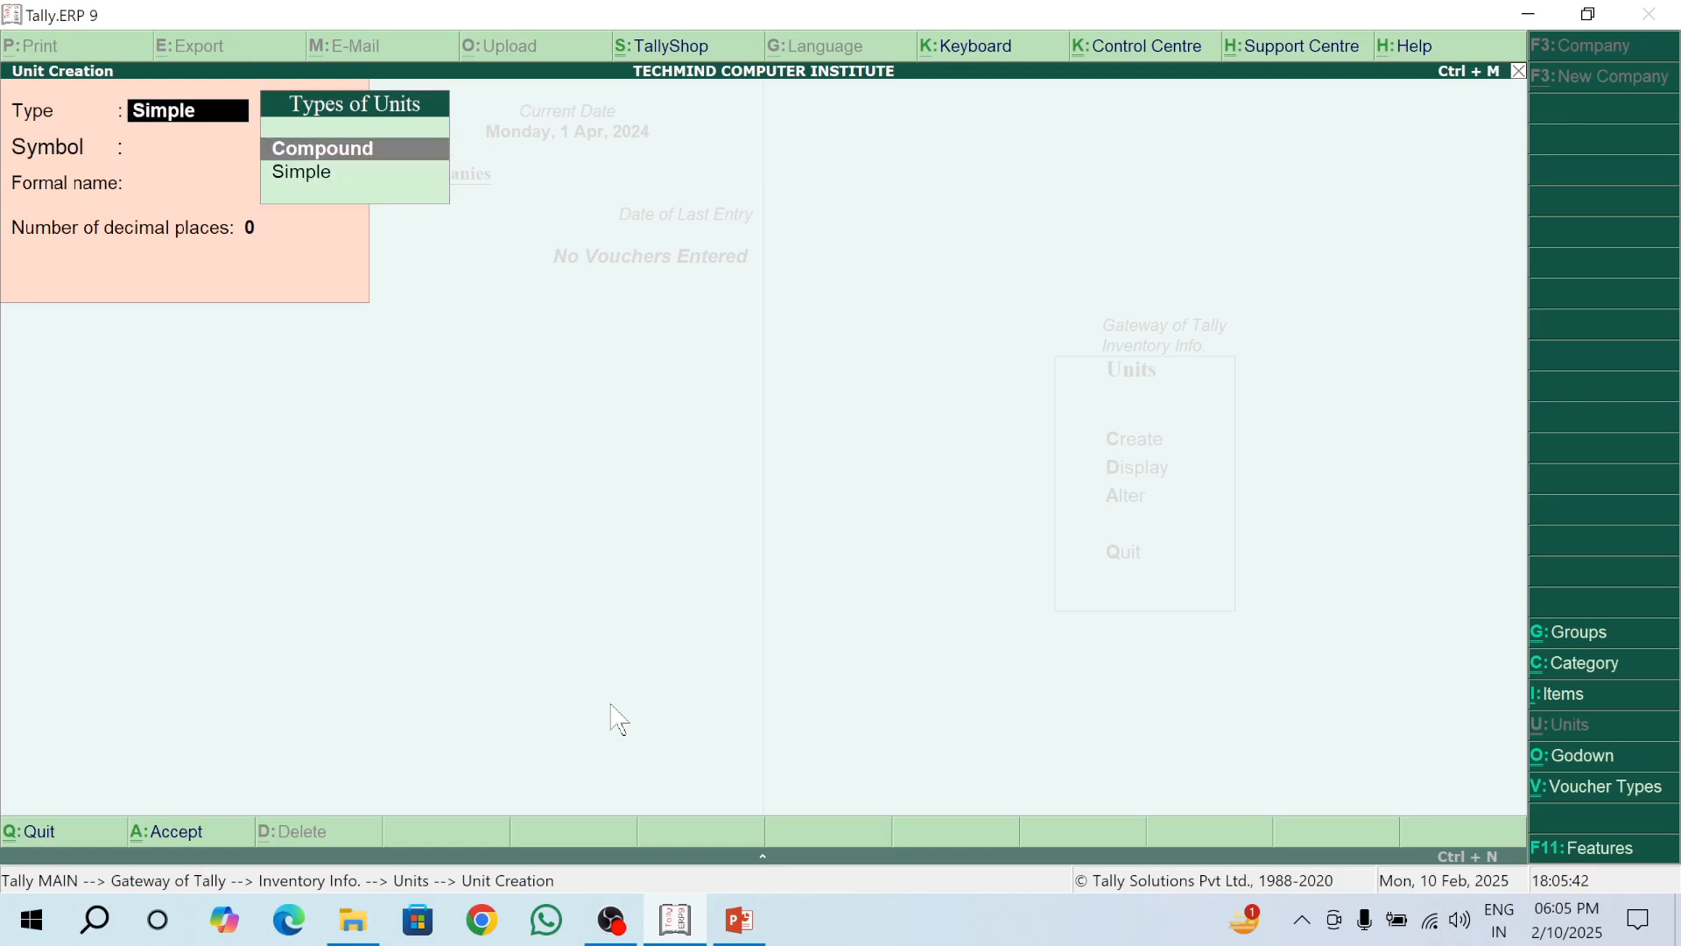
key("Return")
key("Down")
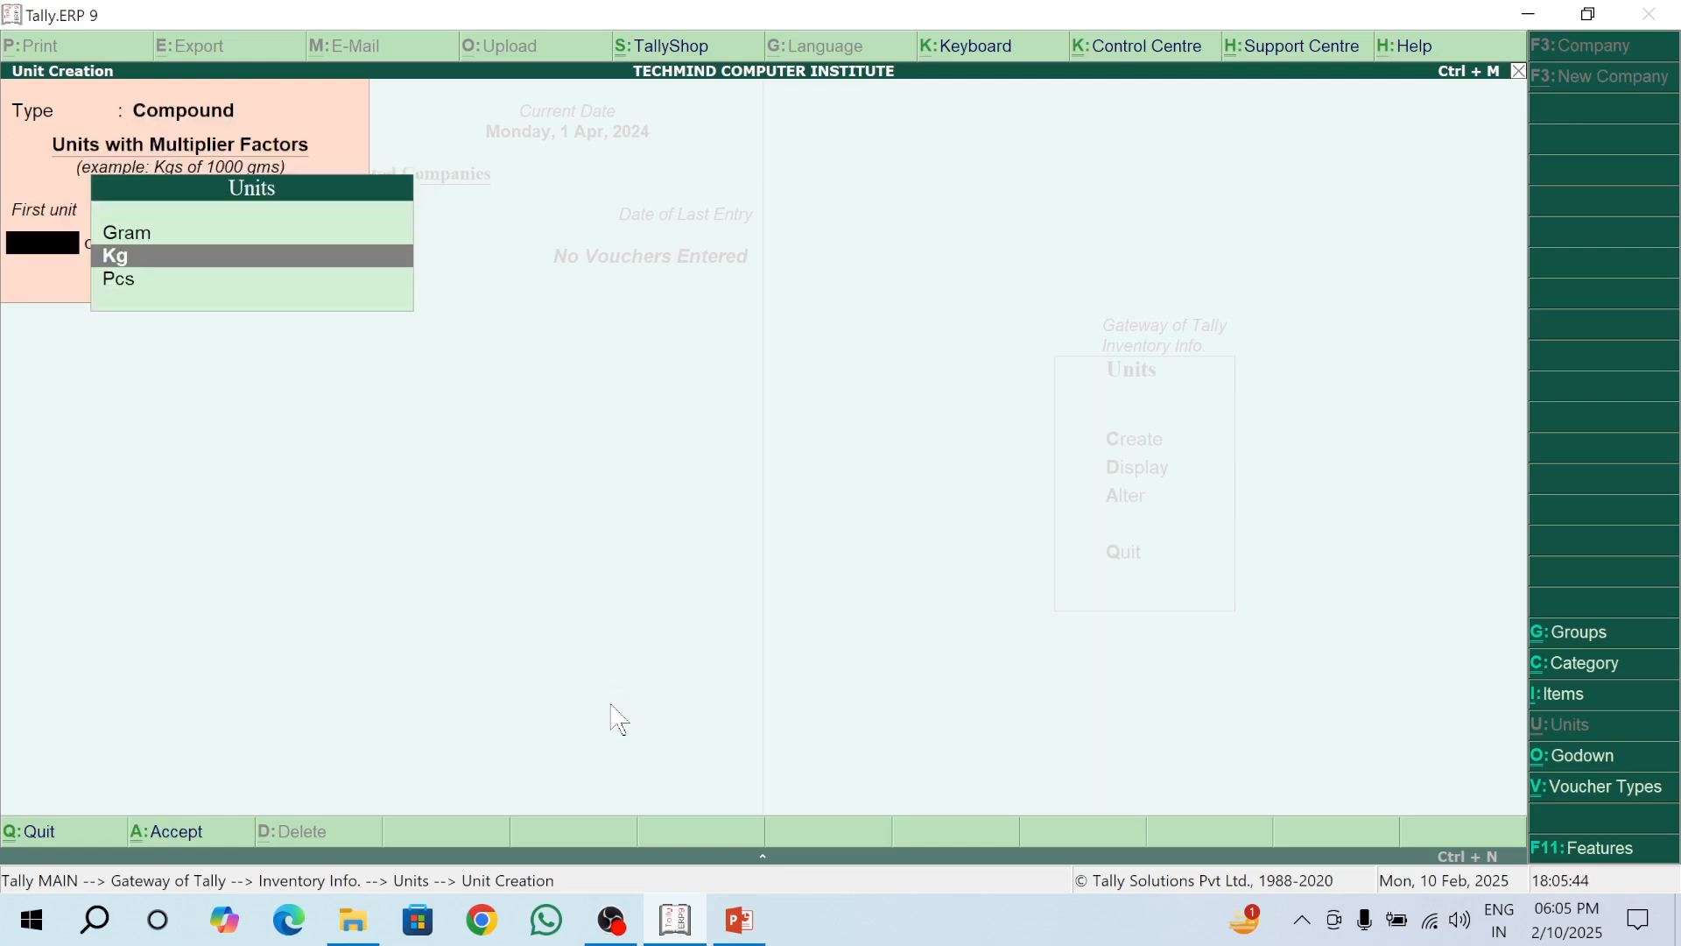
key("Return")
type("1000")
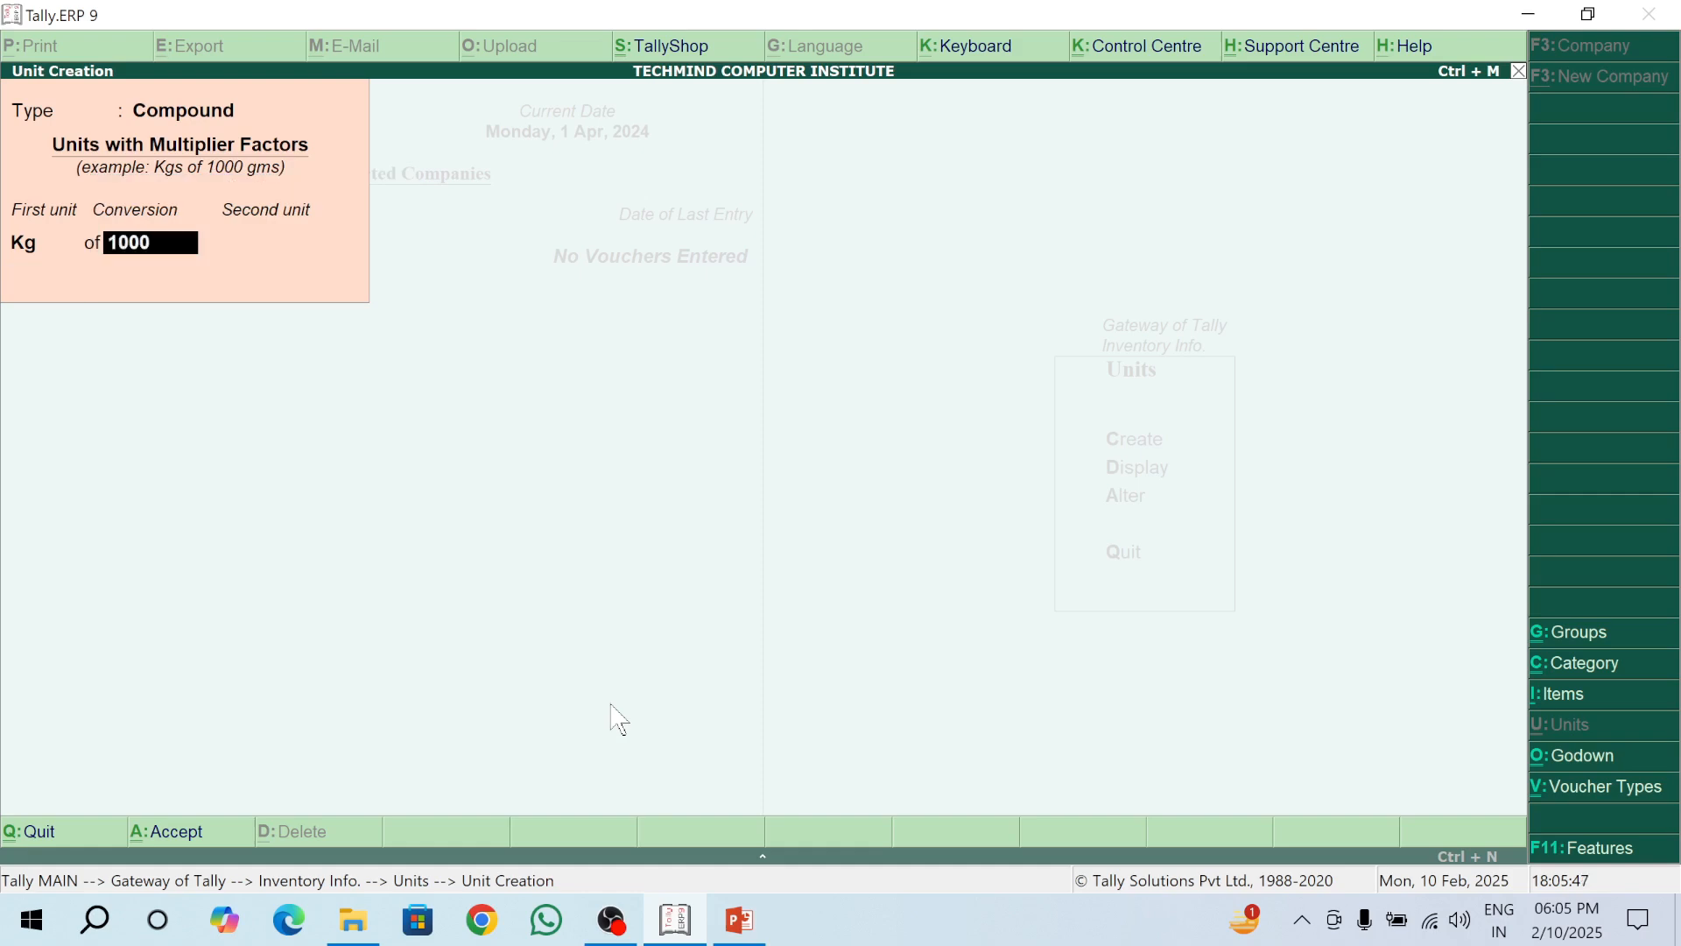
key("Return")
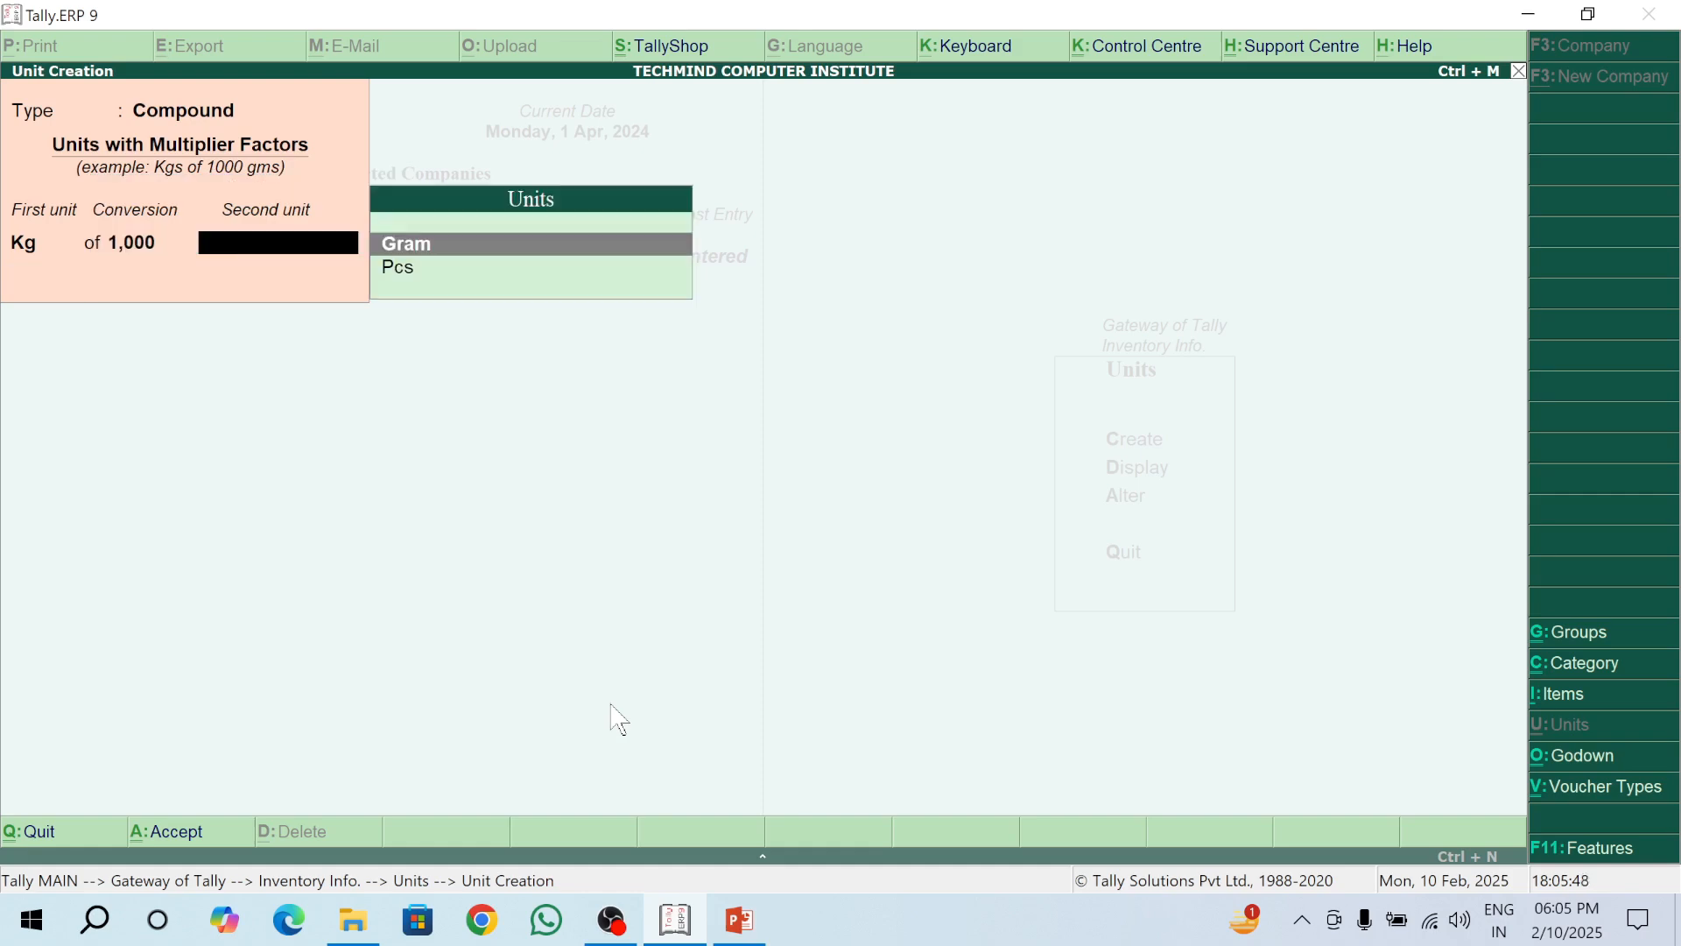
key("Return")
key("Return")
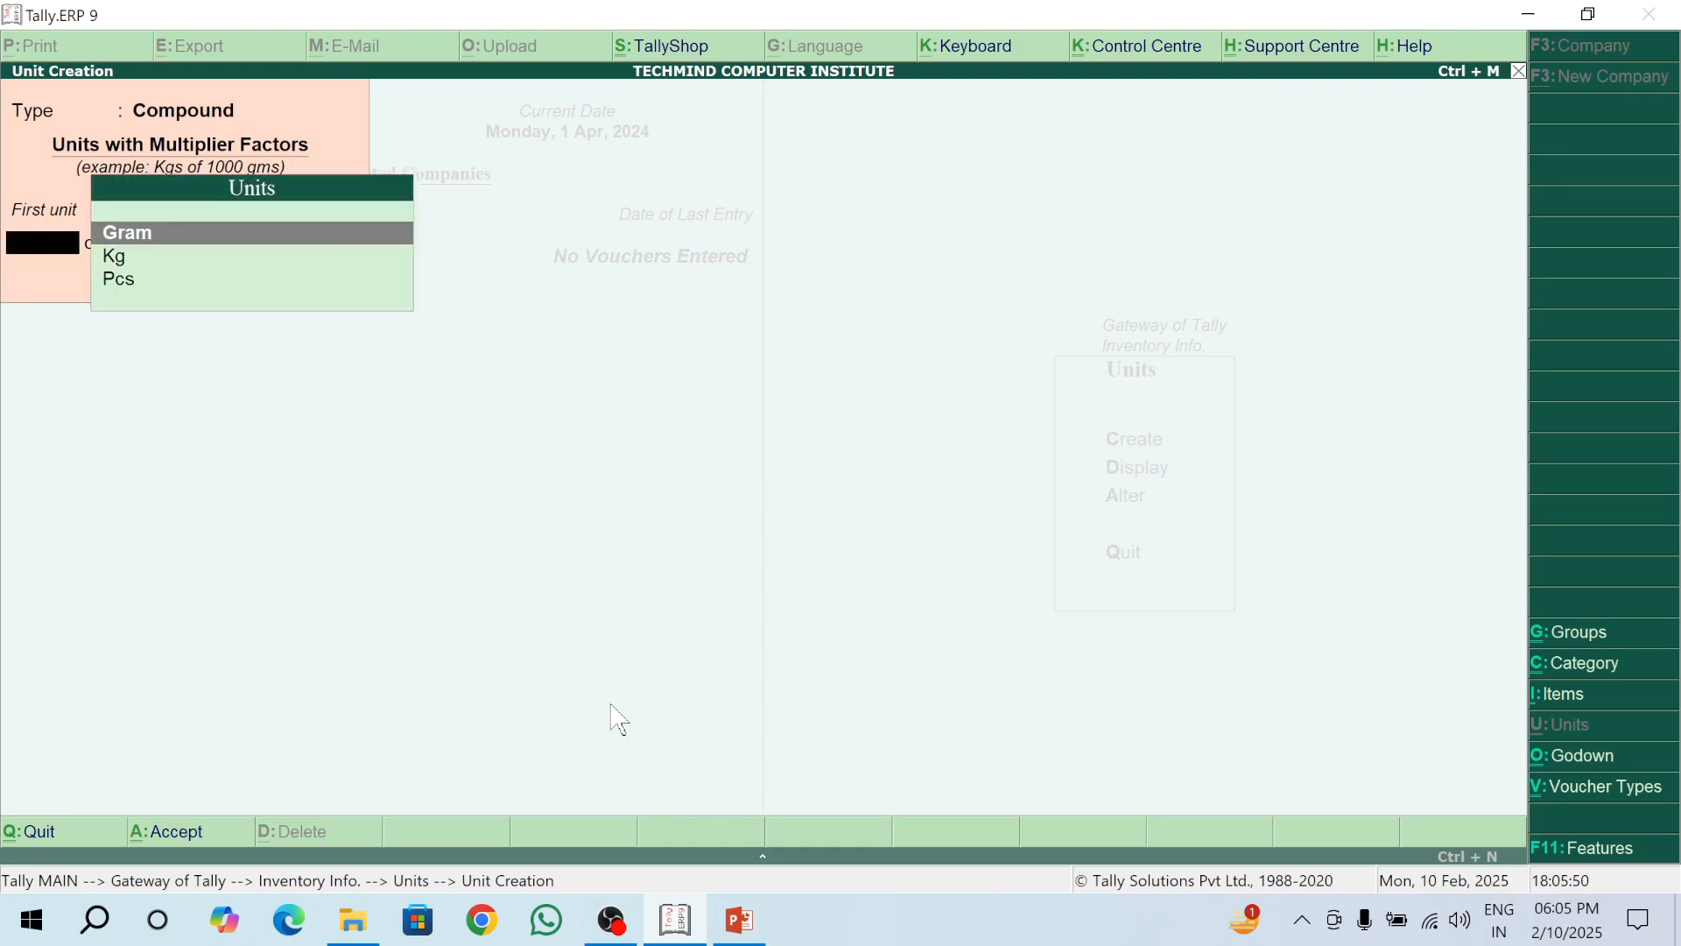
key("Escape")
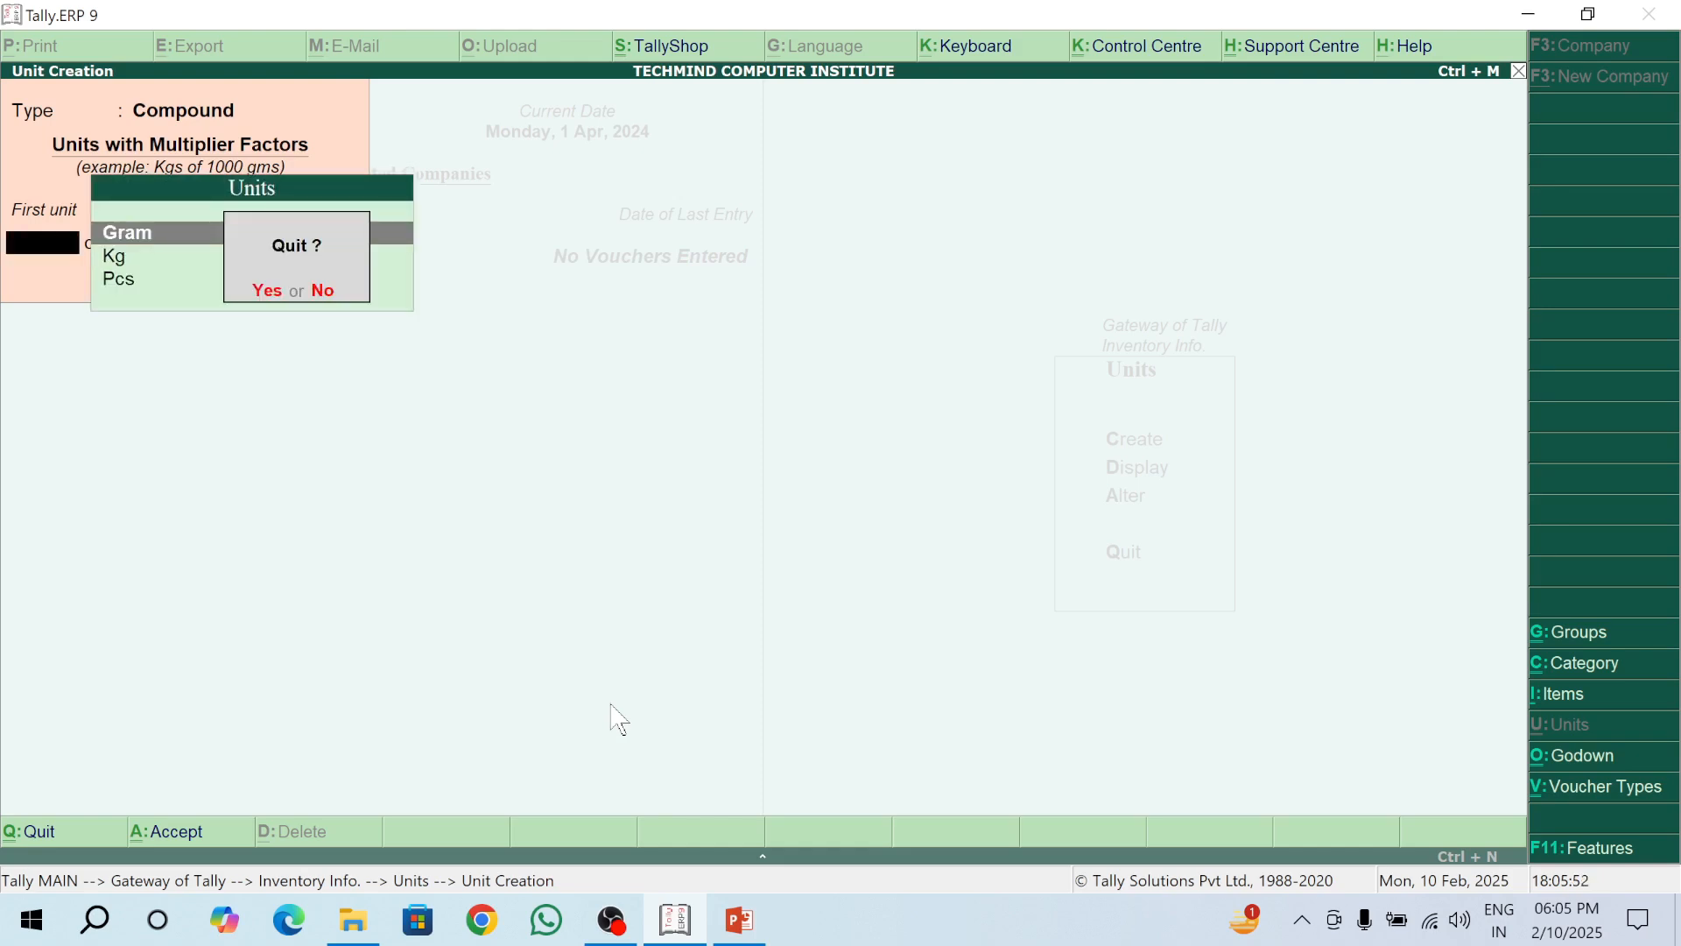
key("Return")
Step: Look through the list of units available for display
key("Down")
key("Return")
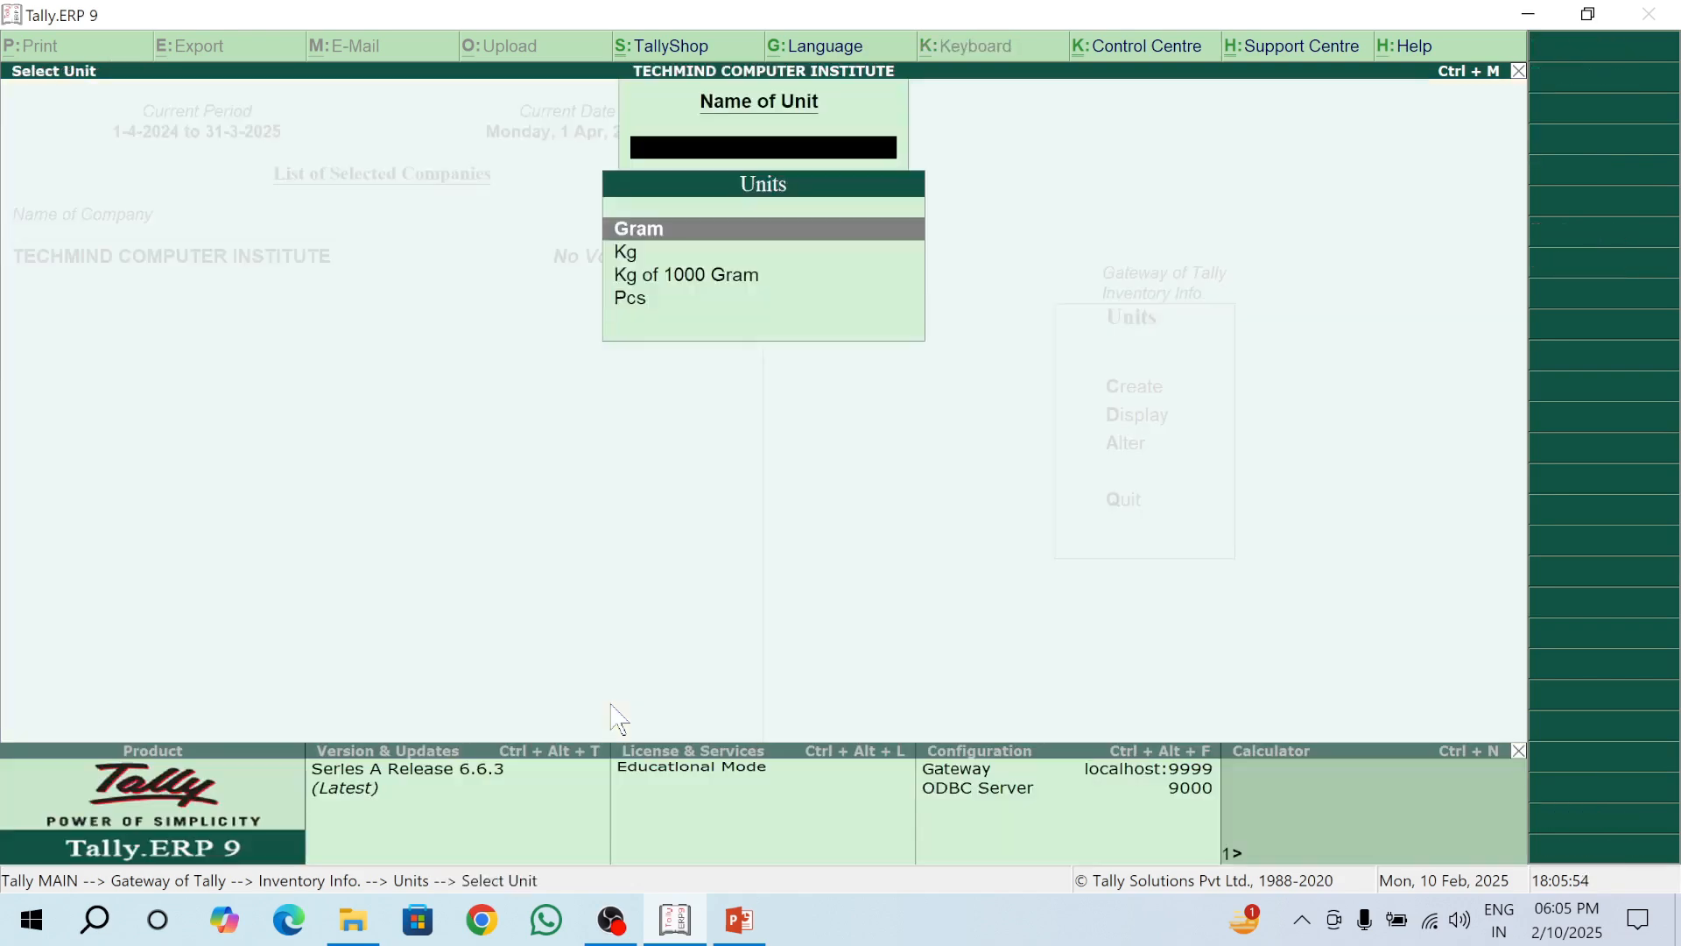
key("Down")
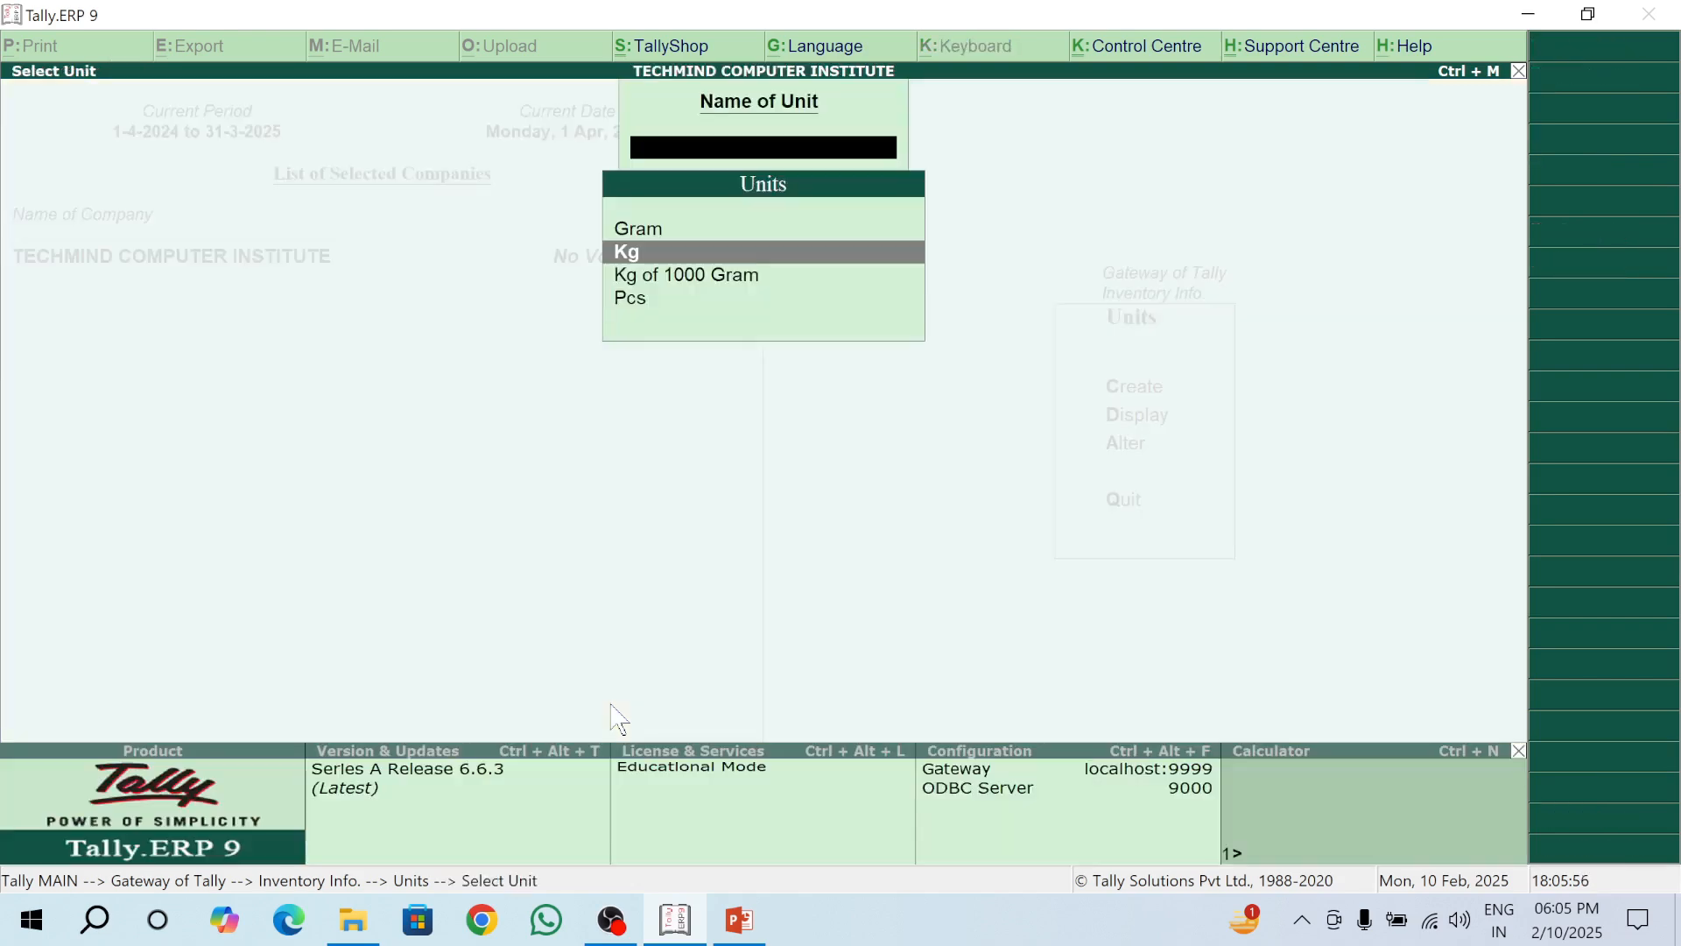
key("Down")
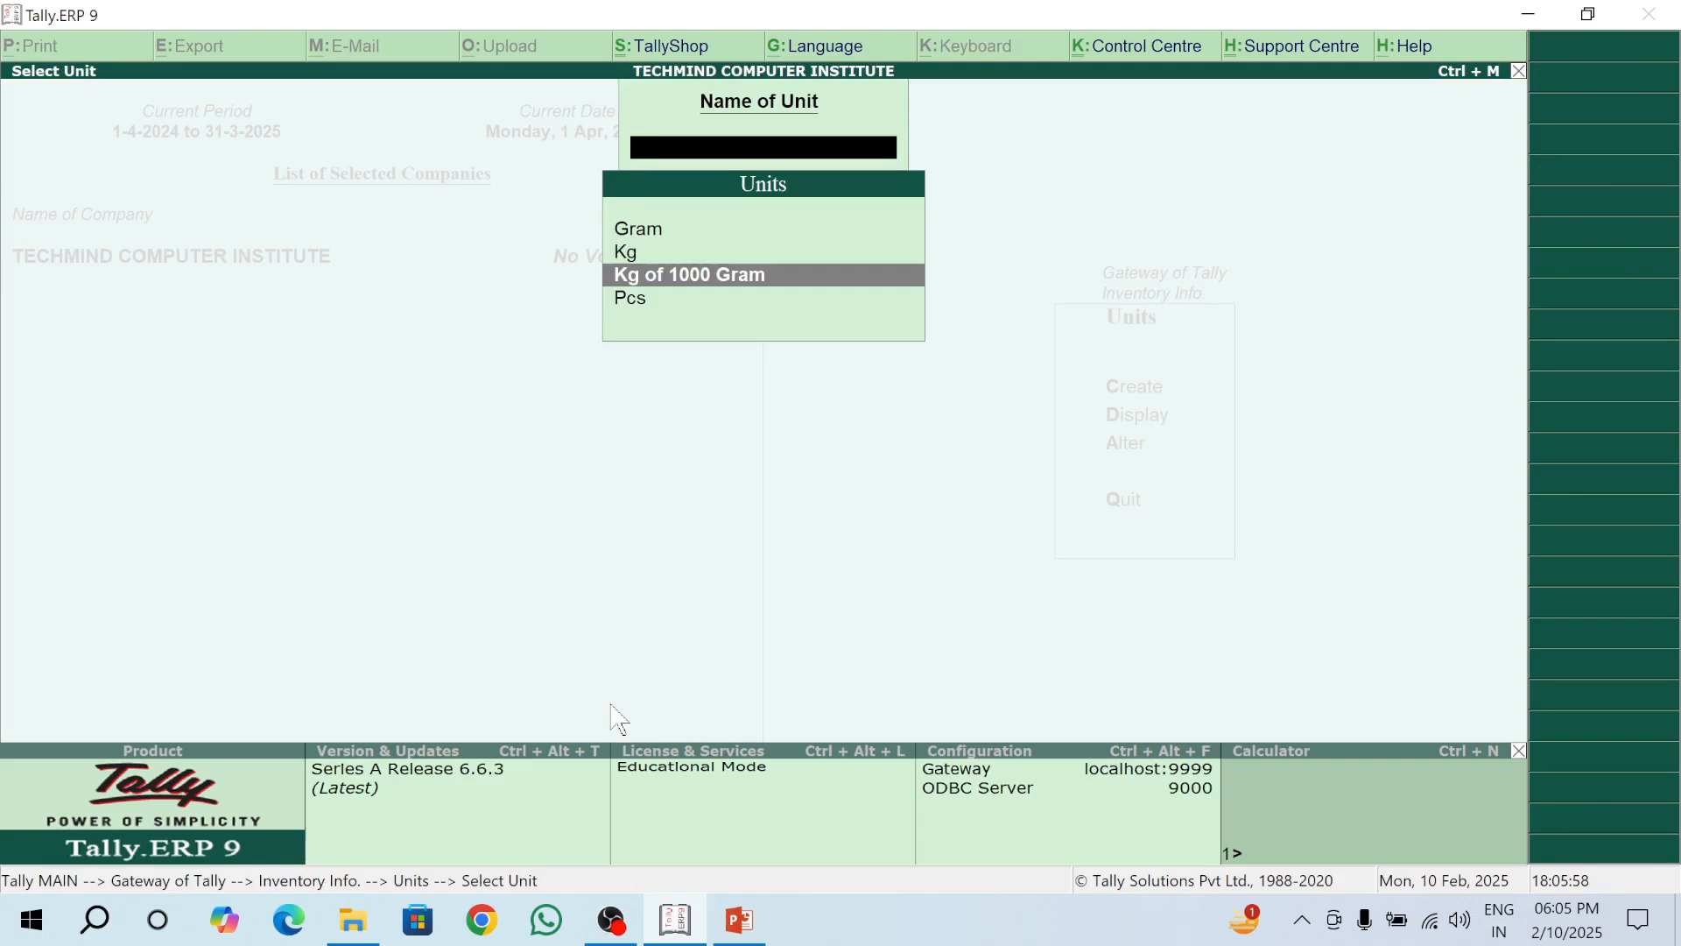
key("Down")
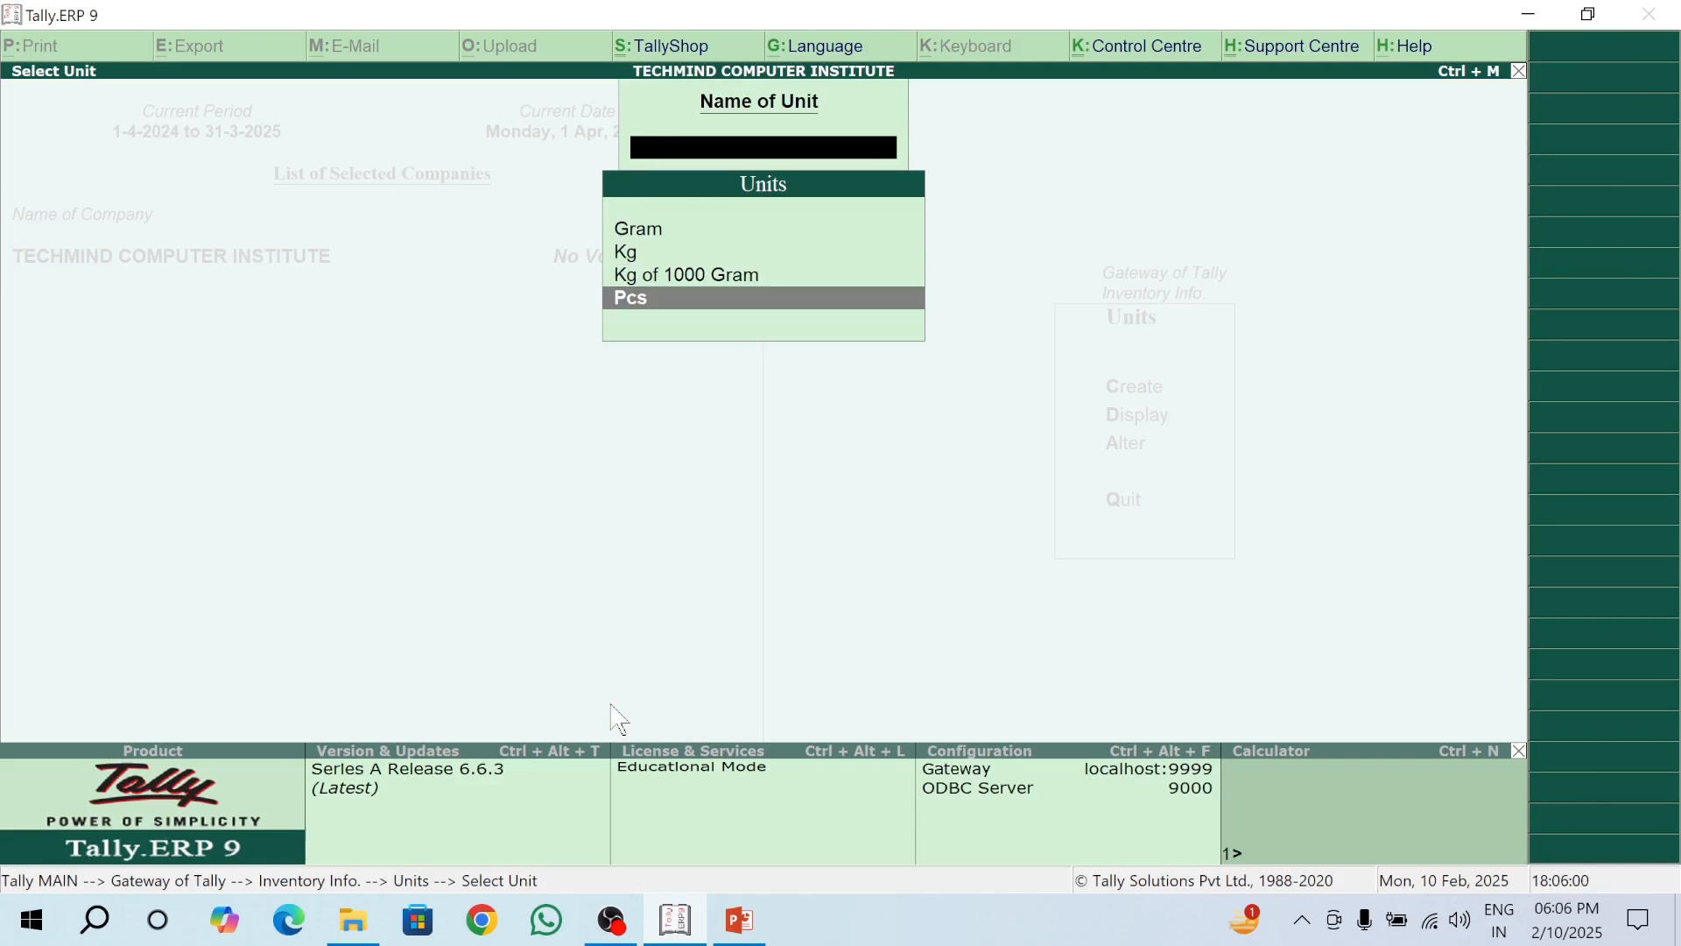
key("Escape")
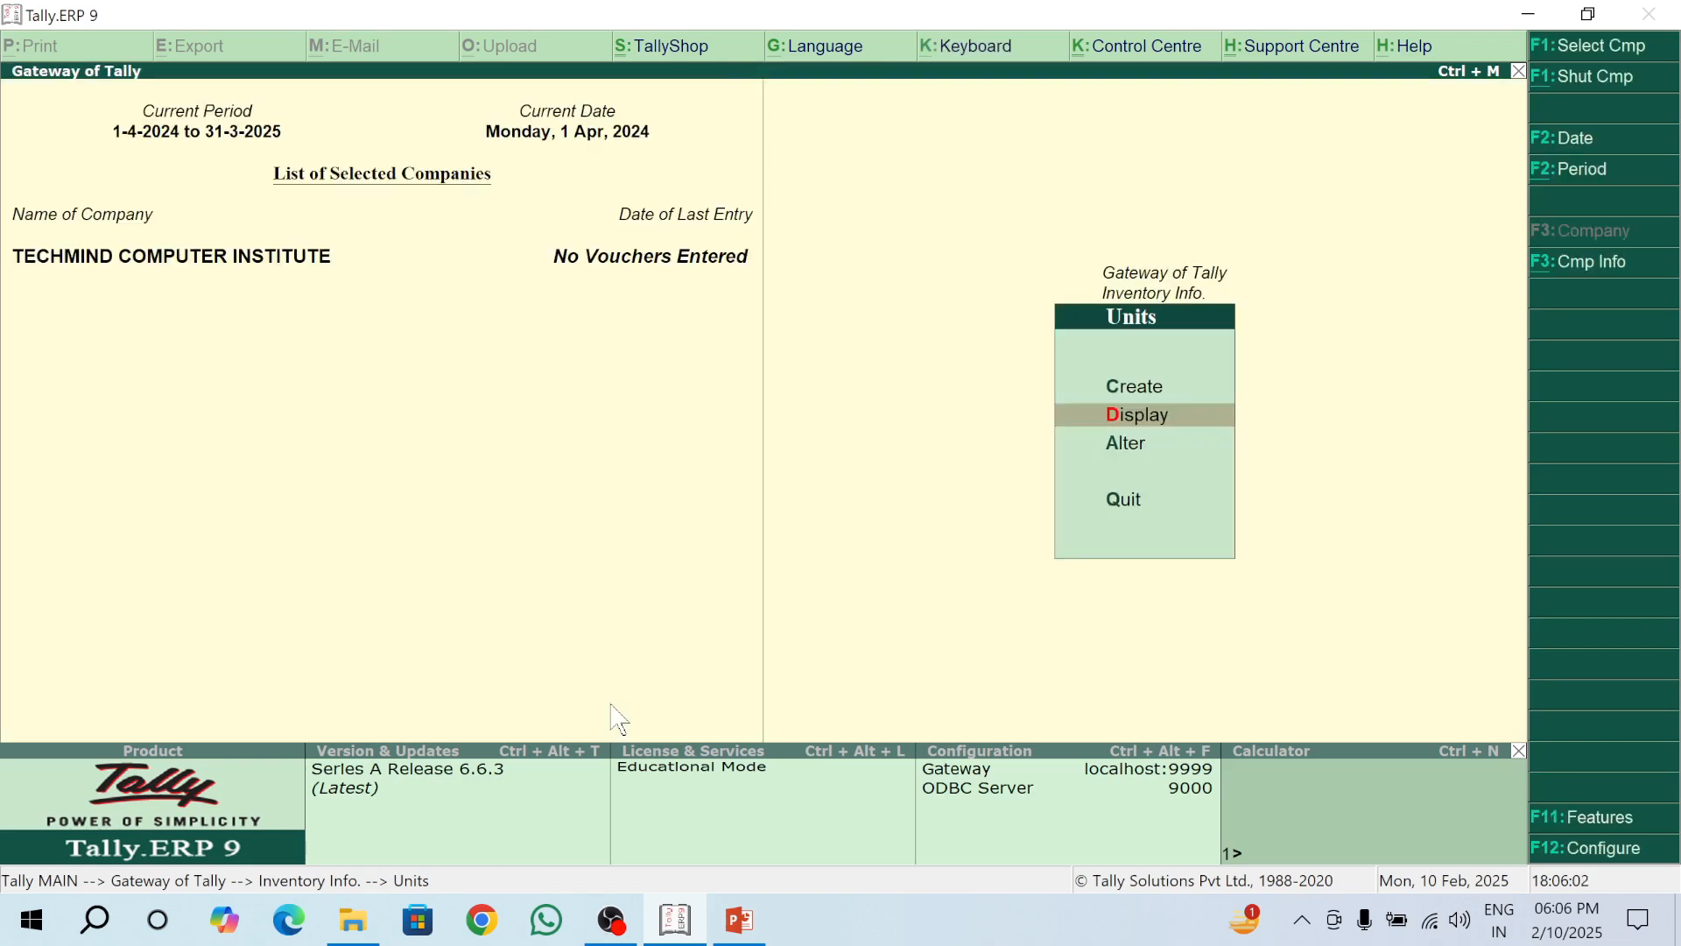
Step: Alter the Pcs unit, setting its symbol to Dzn and its formal name to Dozen, and save it
key("Escape")
key("Return")
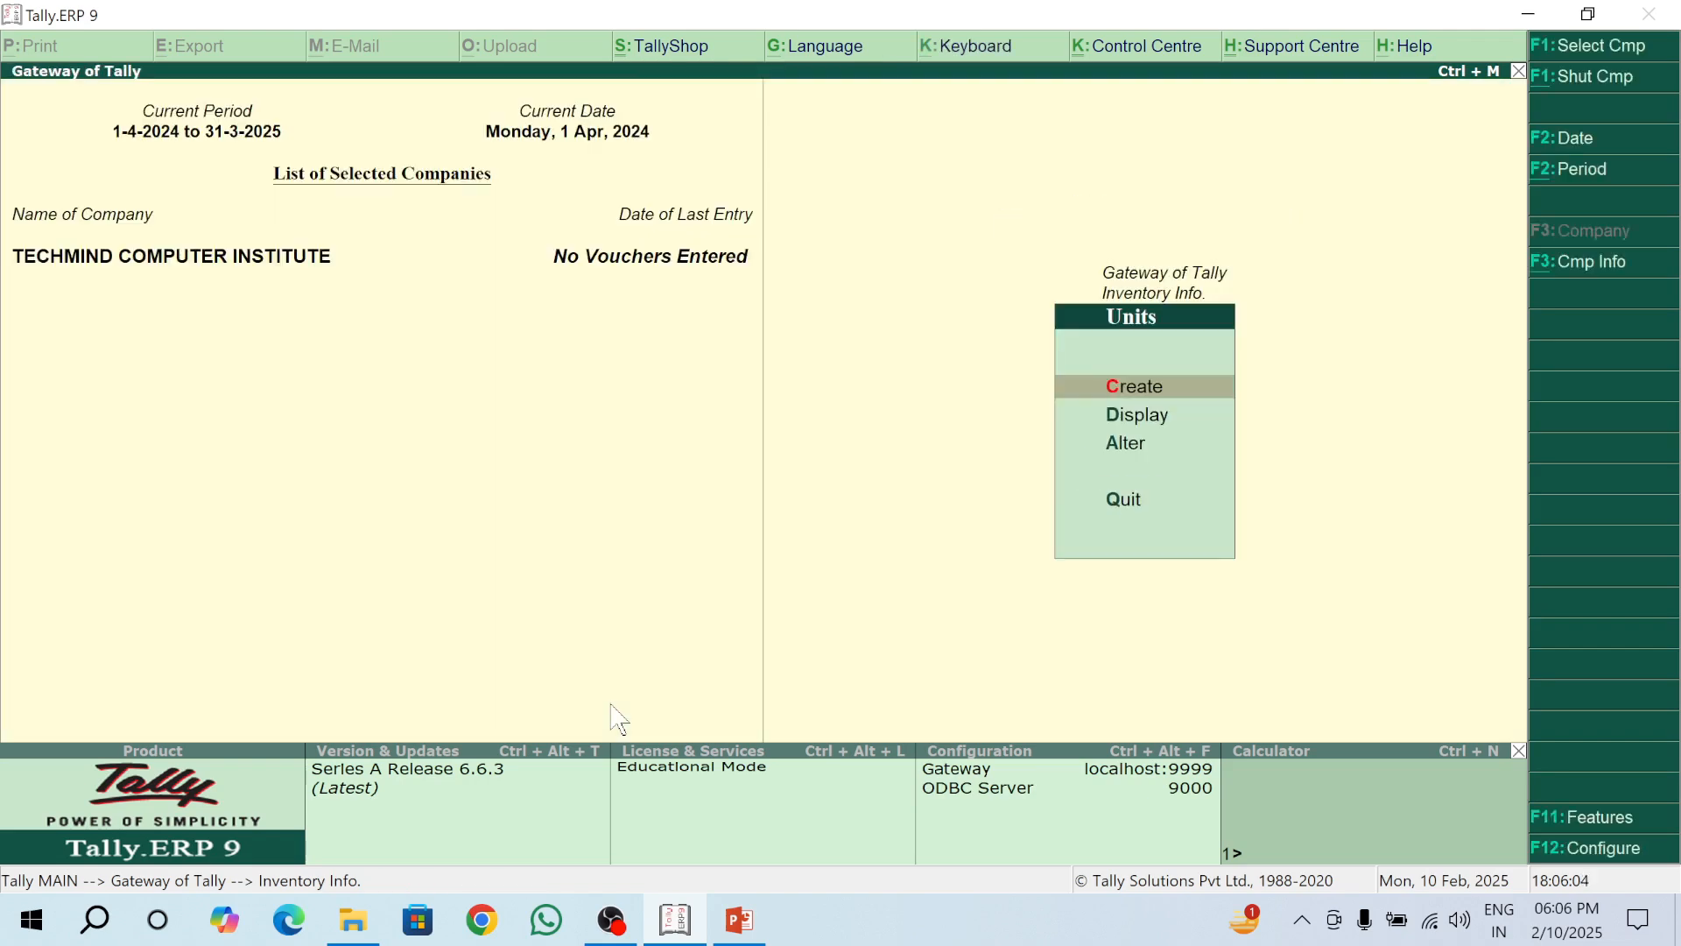
key("Down")
key("Down")
key("Return")
key("Down")
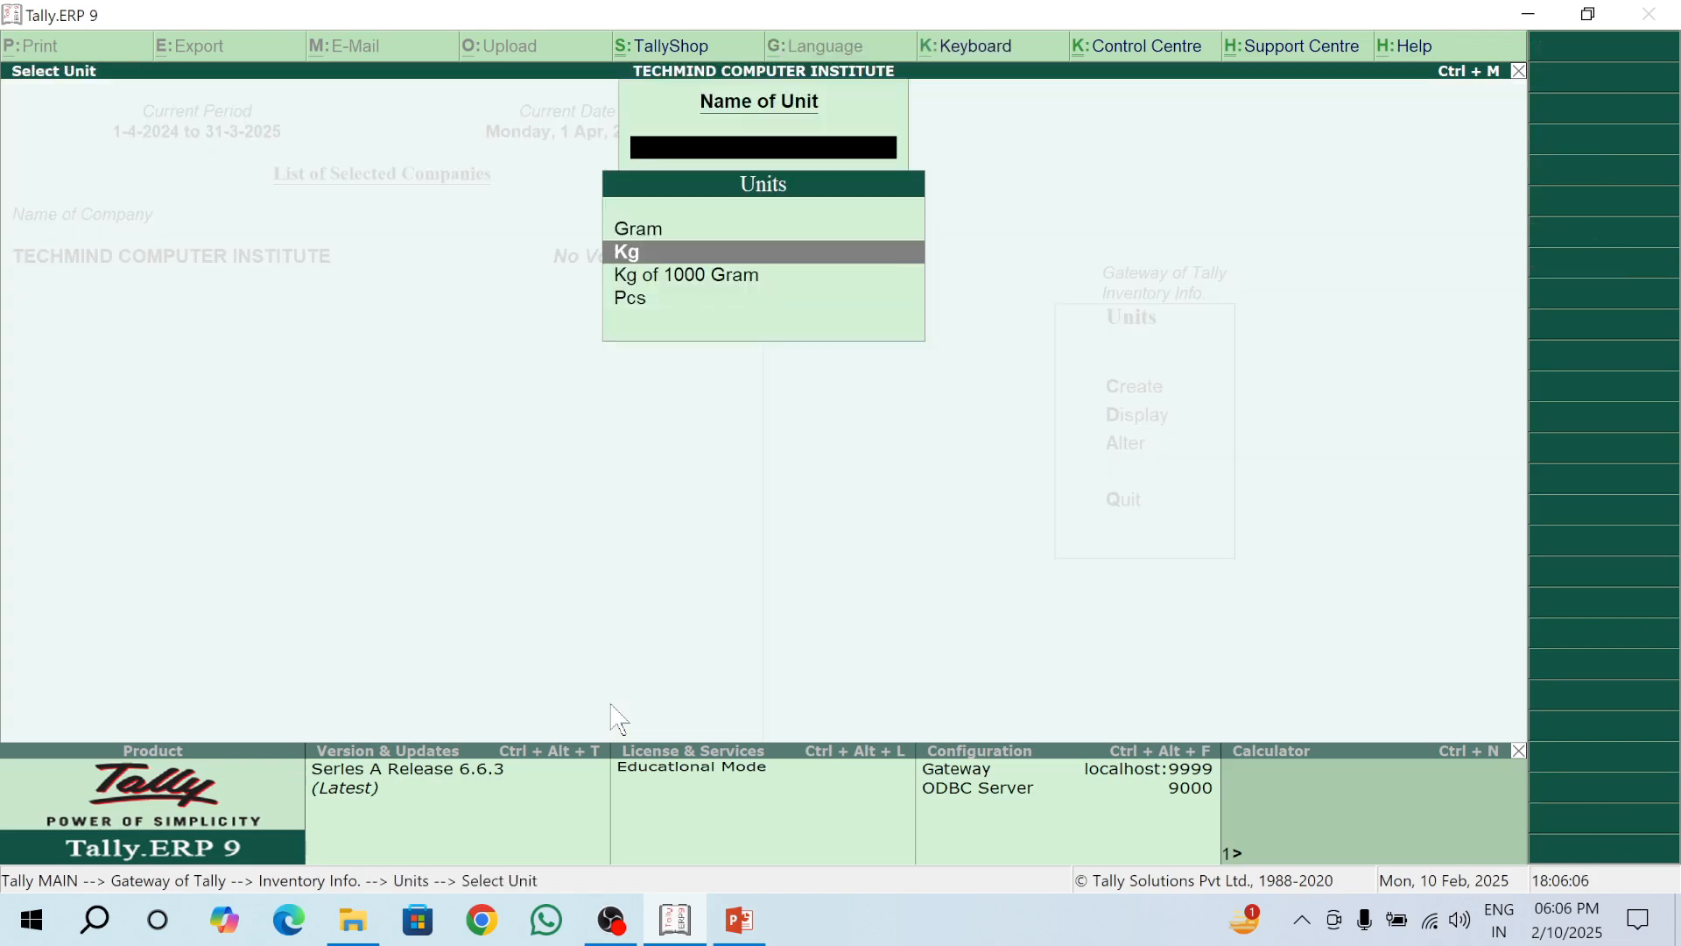
key("Down")
key("Down")
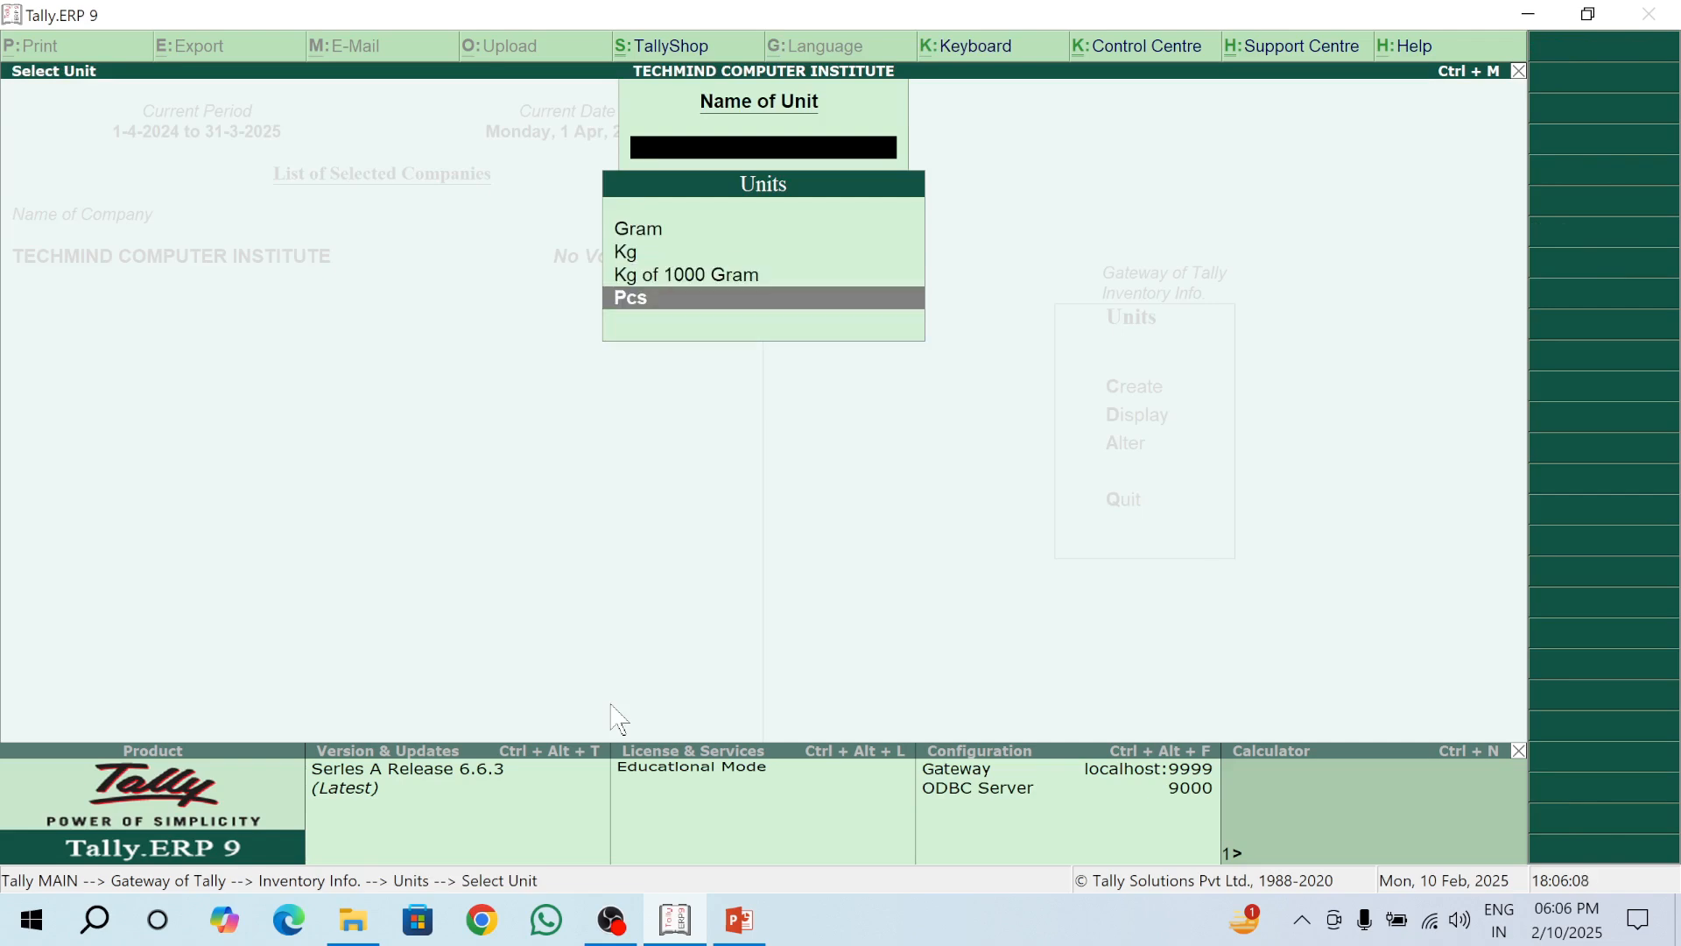
key("Return")
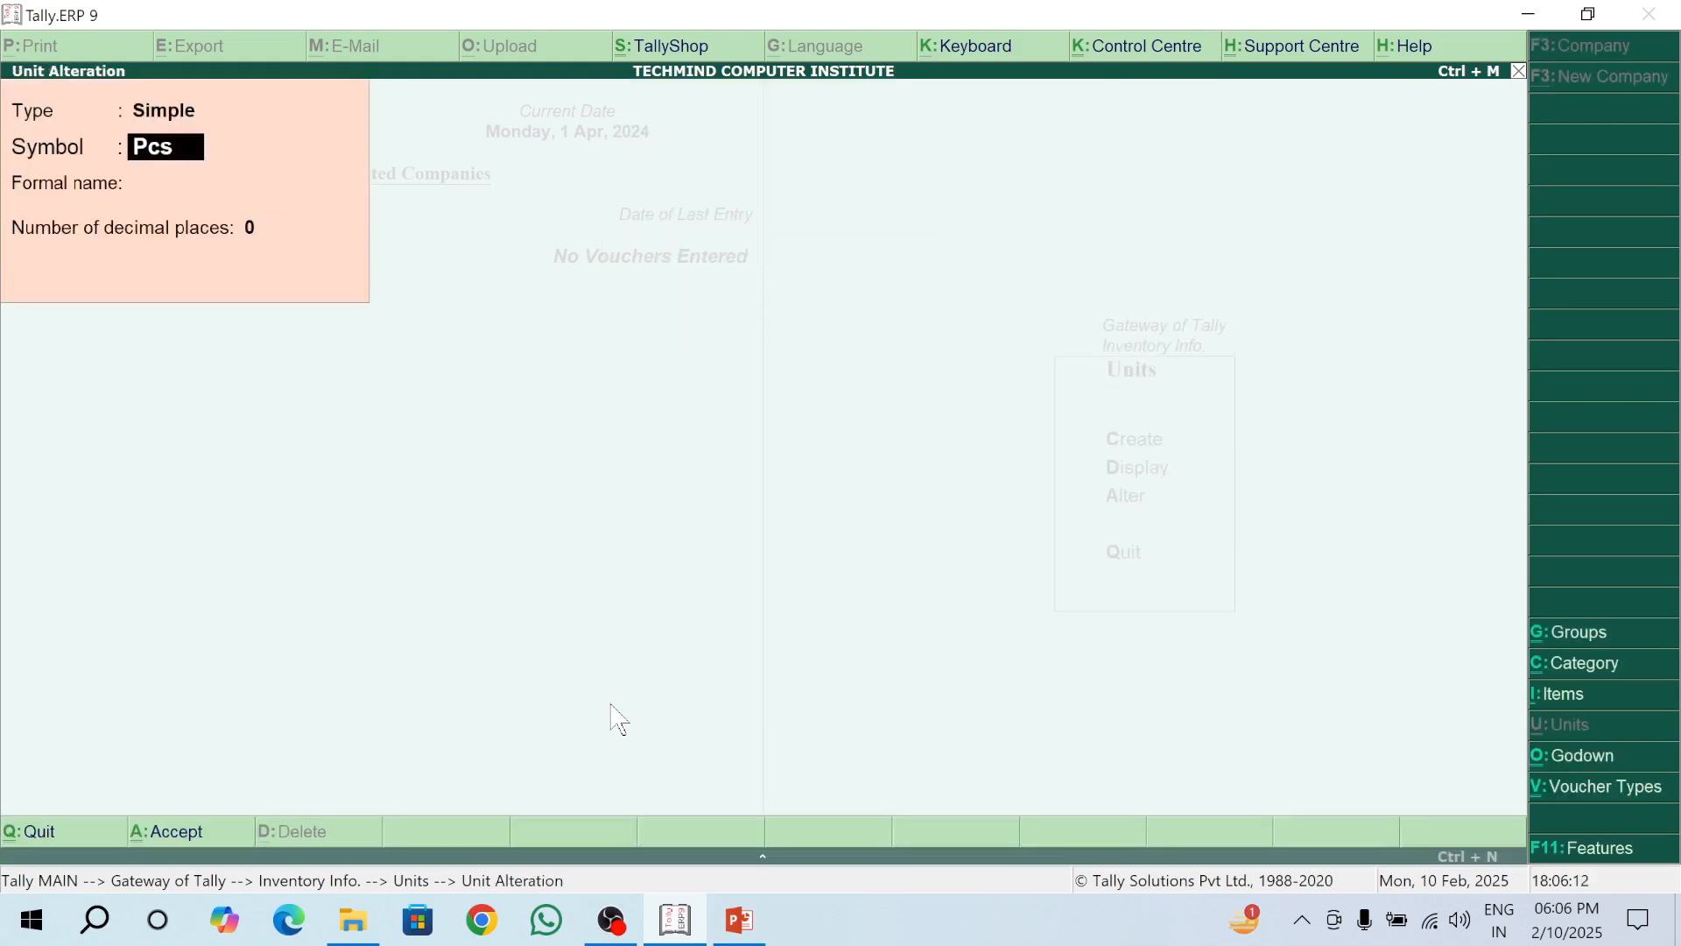
type("Dzn")
key("Return")
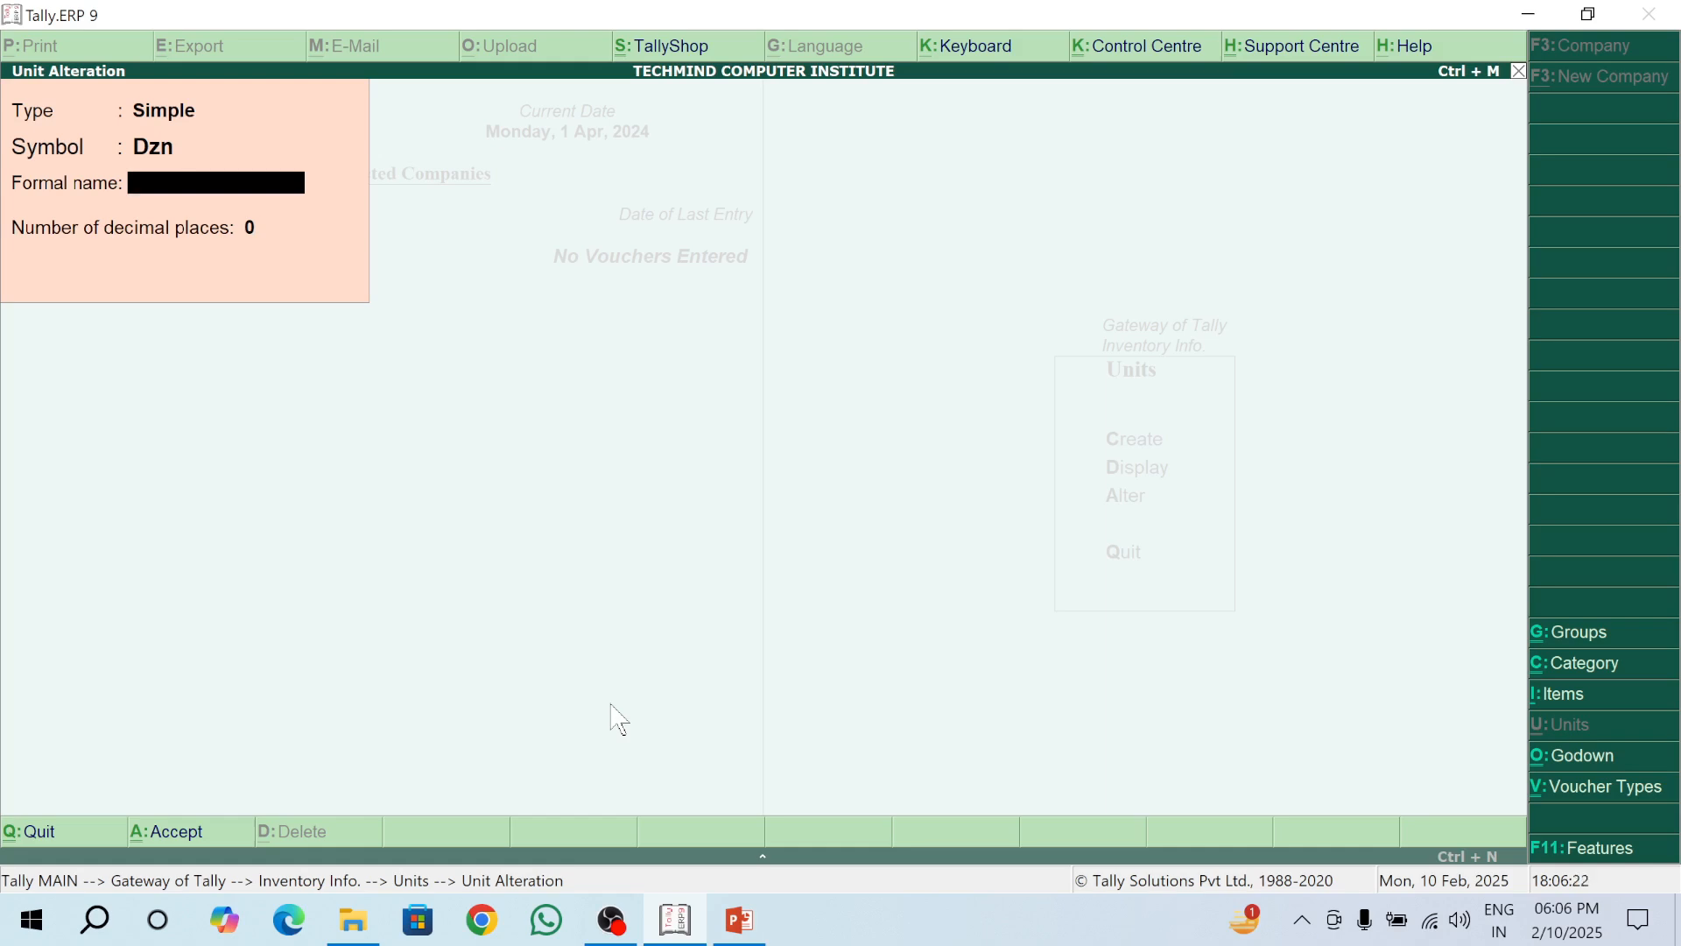
type("Dozen")
key("ctrl+a")
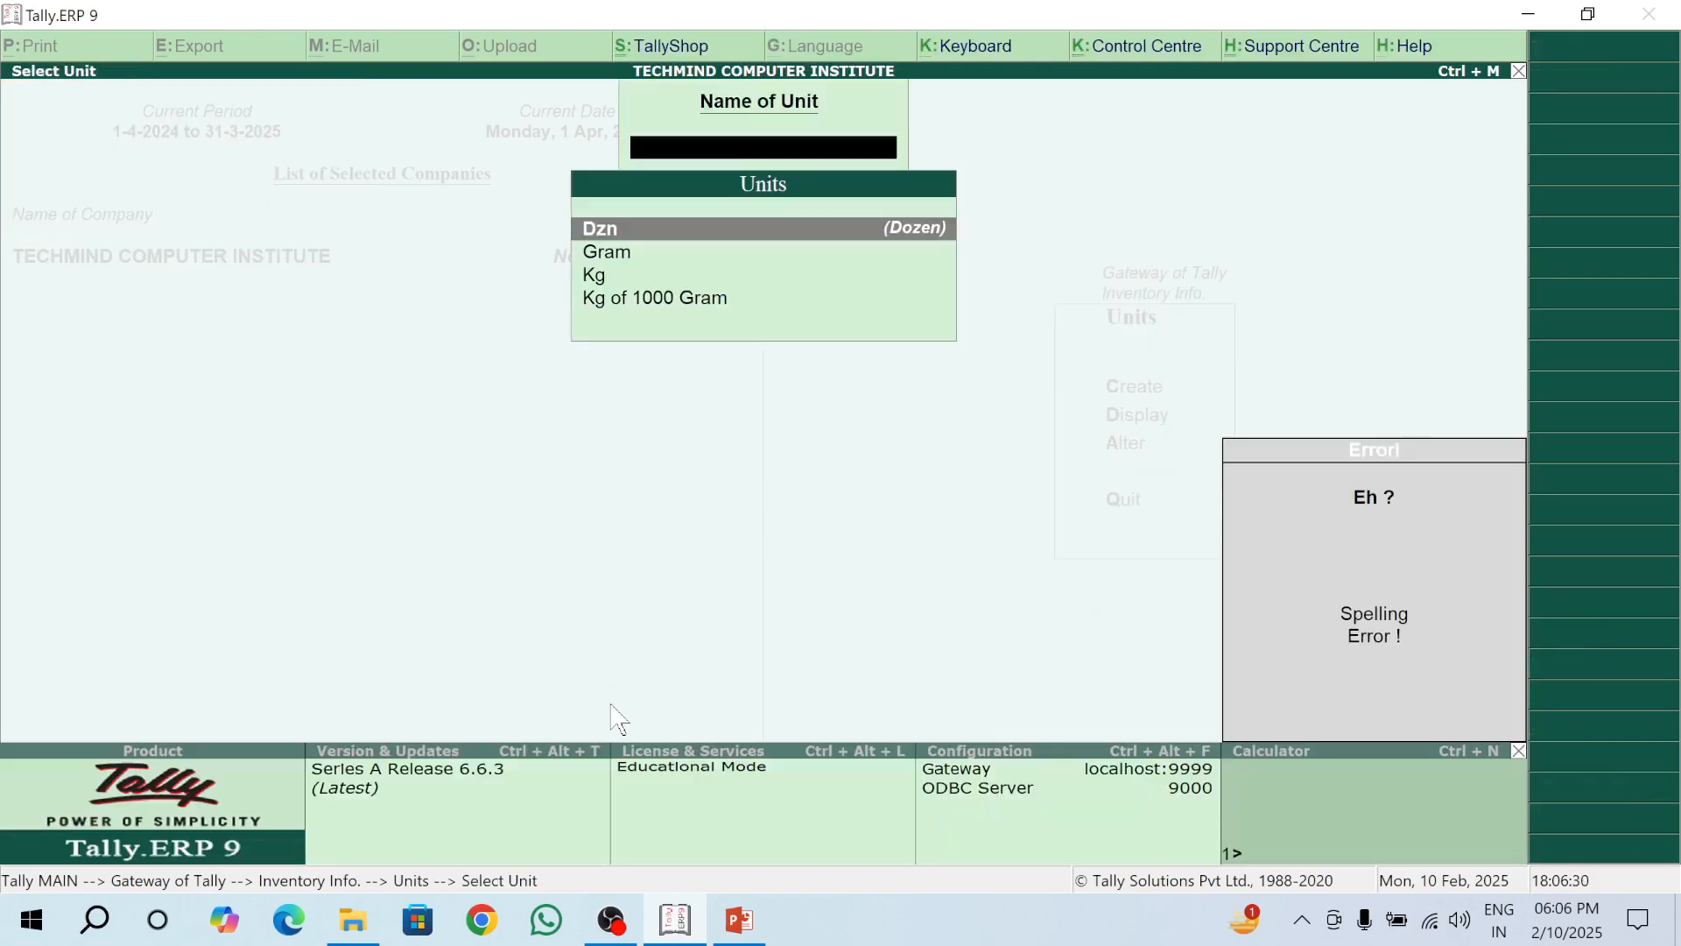
key("Escape")
key("Escape")
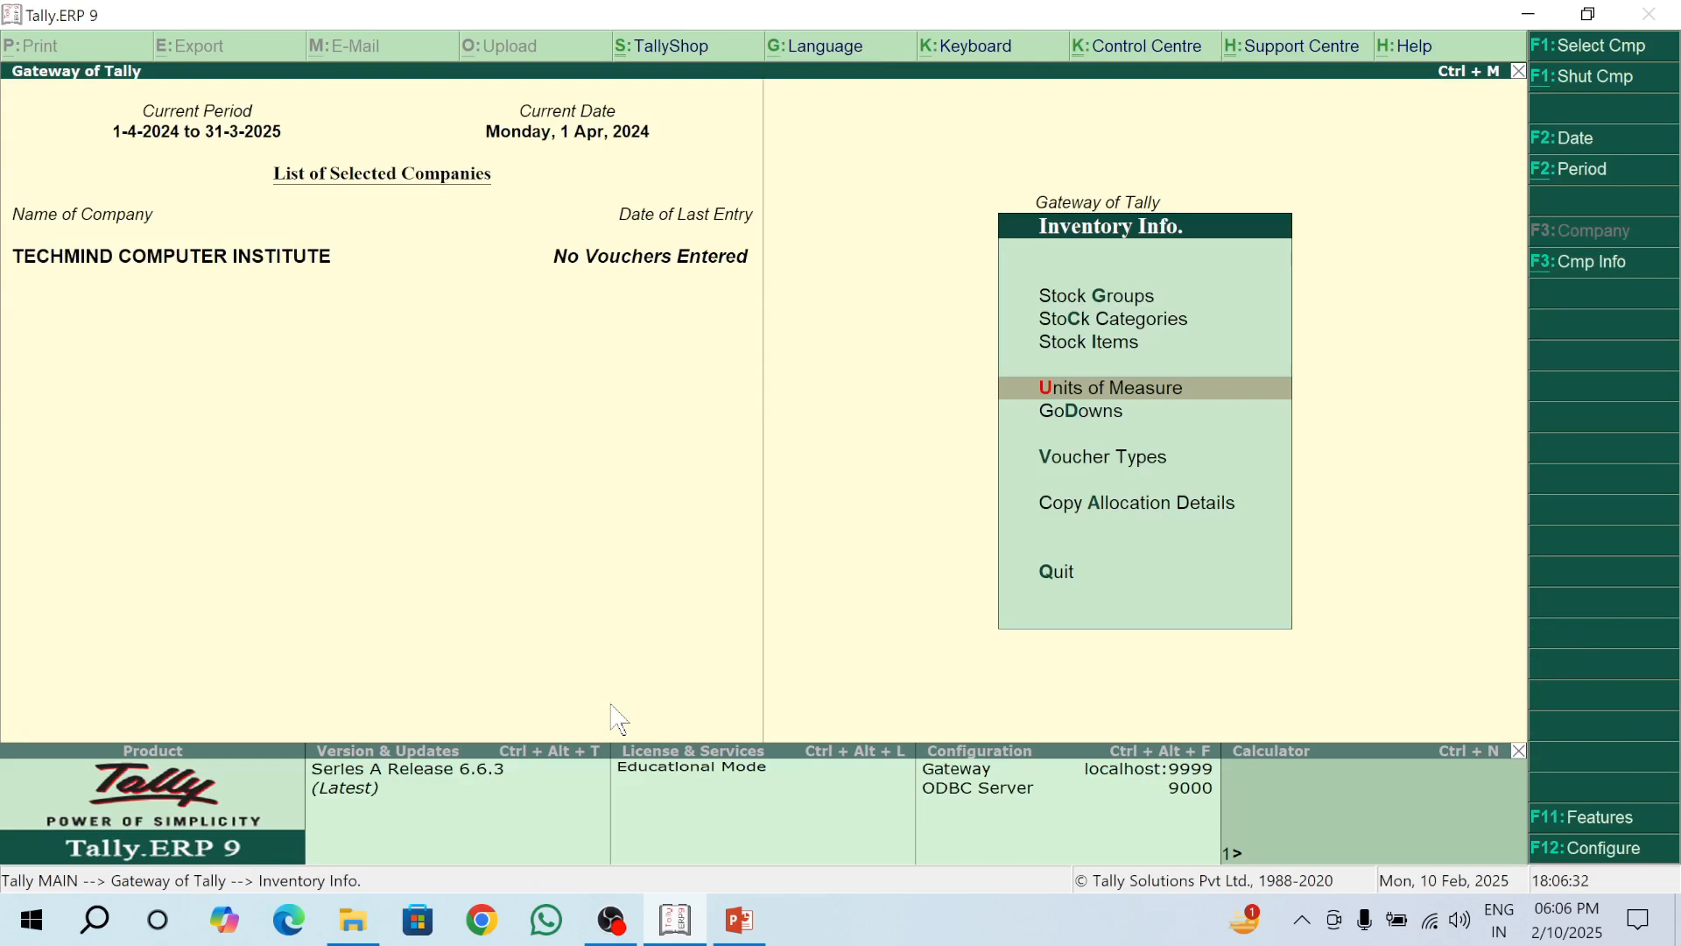
Step: Open multiple godown creation for all items and add a godown named Patna under Primary
key("Down")
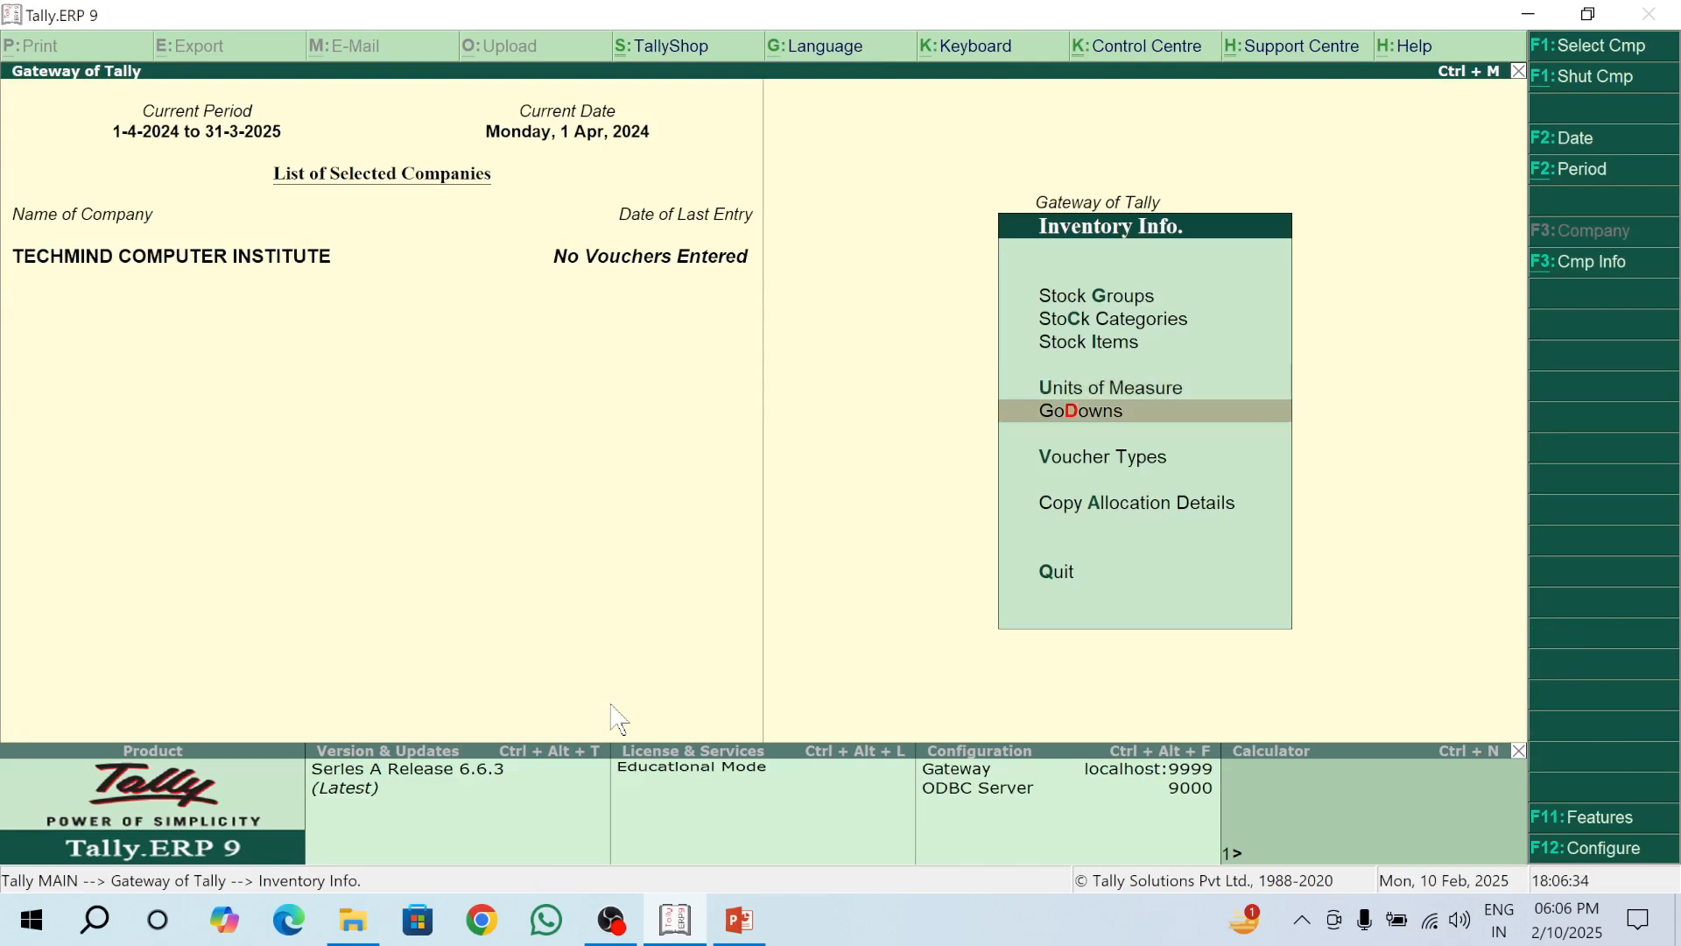
key("Return")
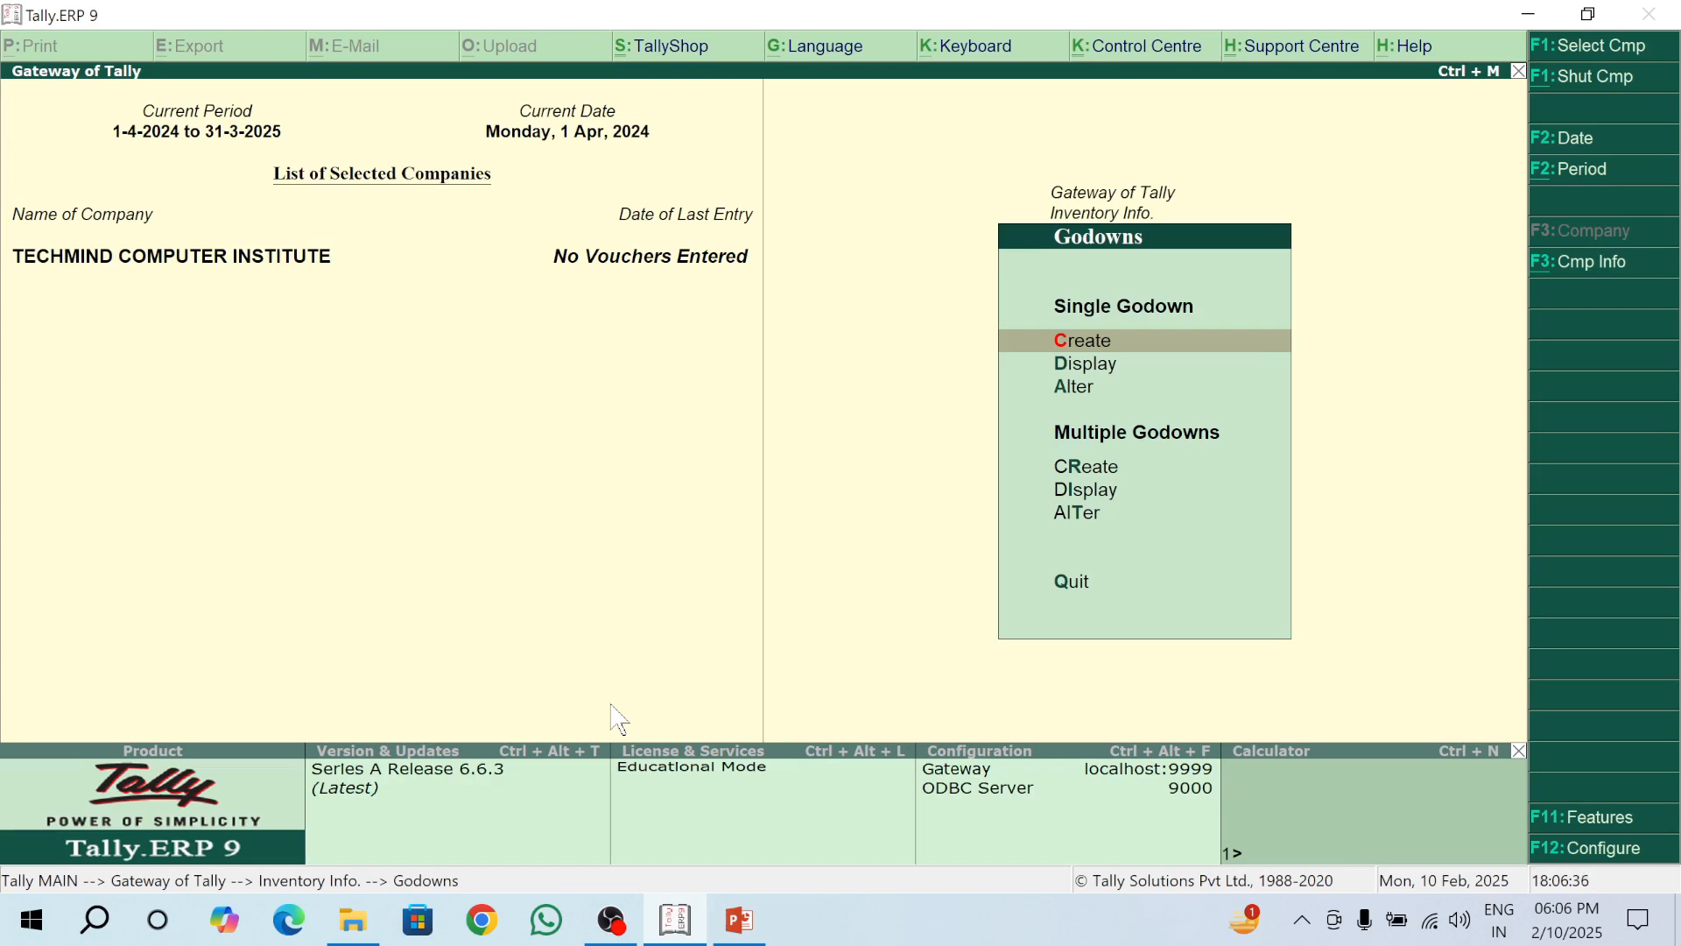
key("Down")
key("Down")
key("Down")
key("Down")
key("Up")
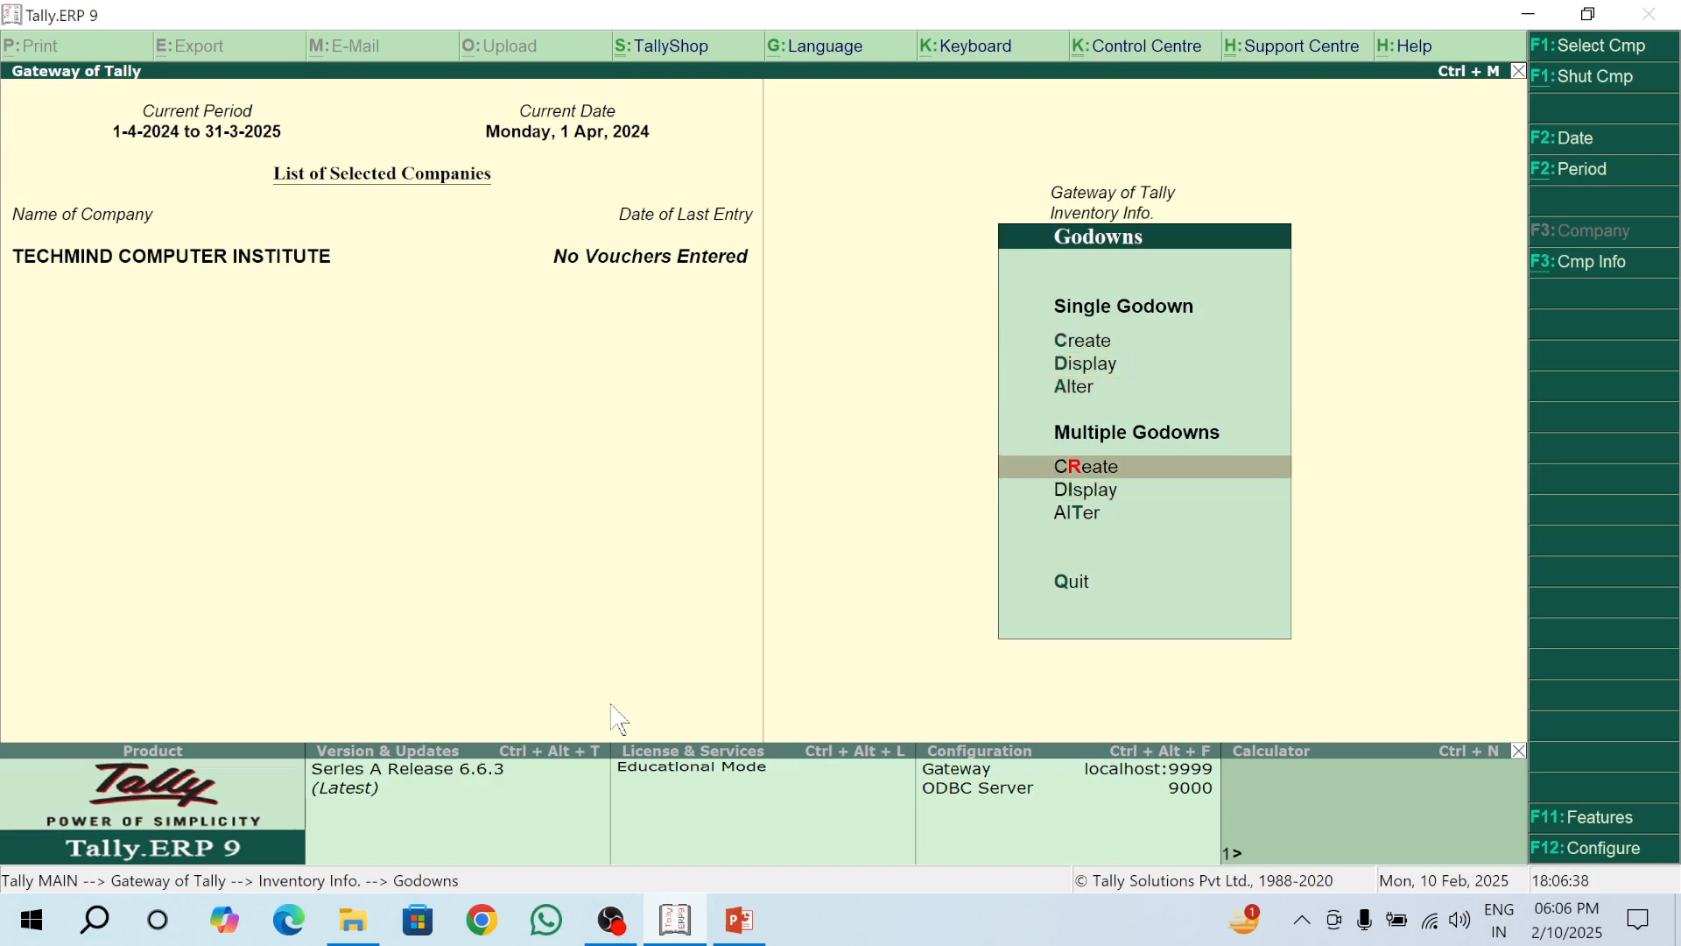
key("Return")
key("Return")
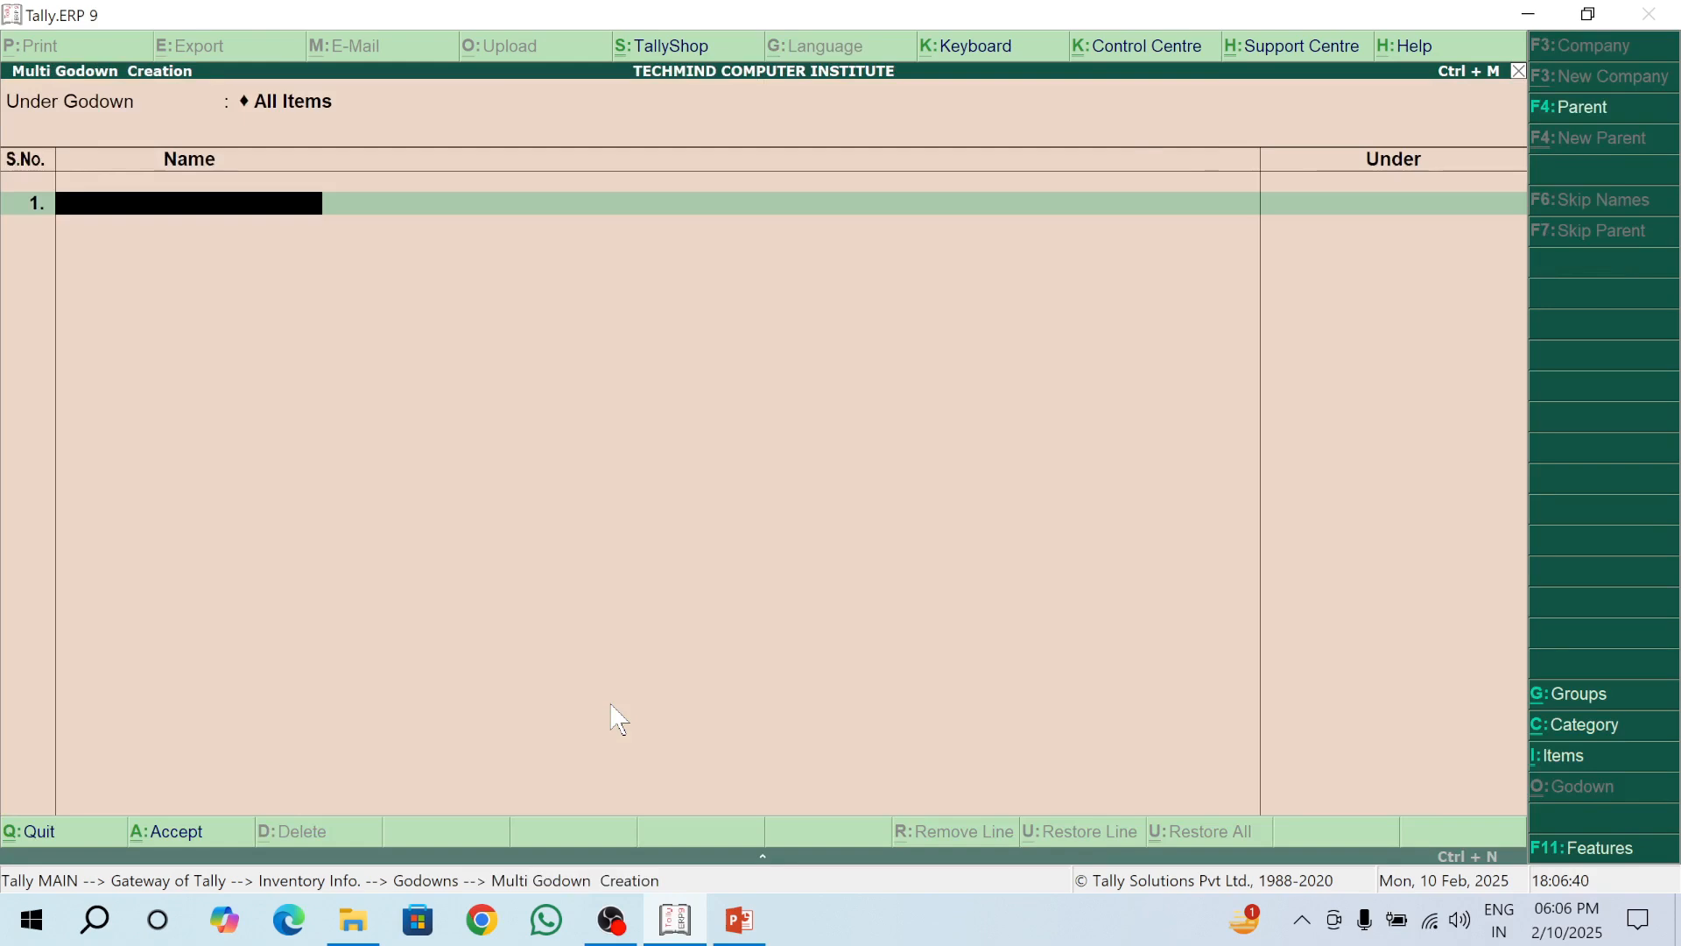
type("Patna")
key("Return")
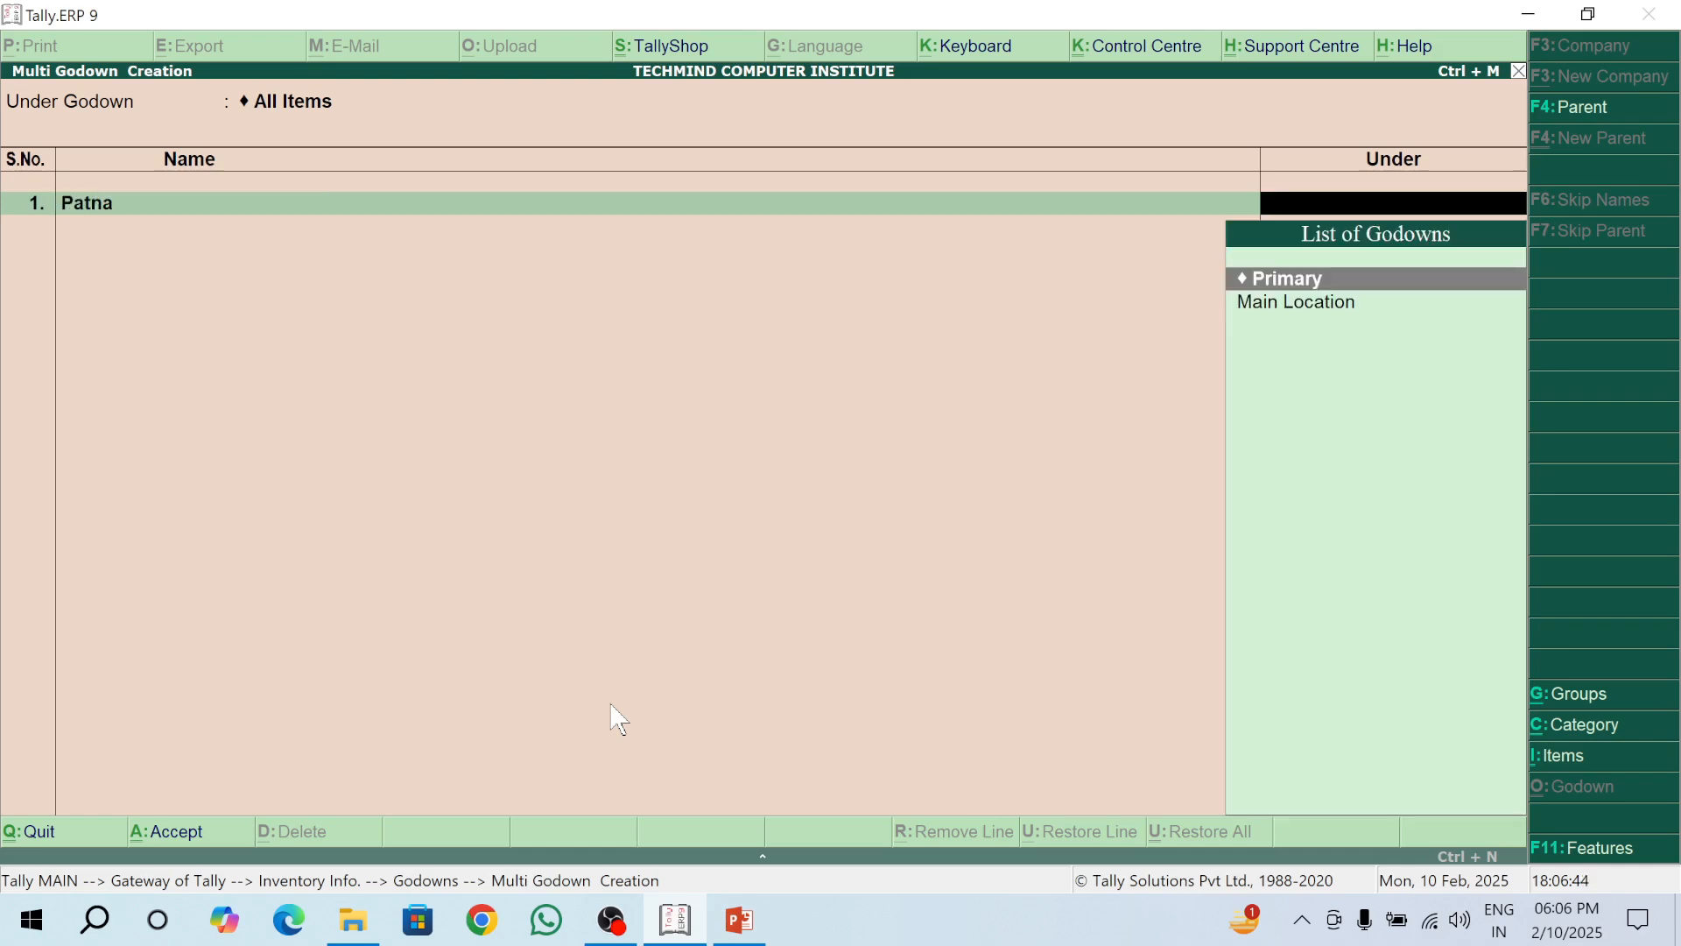
key("Return")
Step: Add a second godown named Siwan under Main Location and save the godown list
type("Siwan")
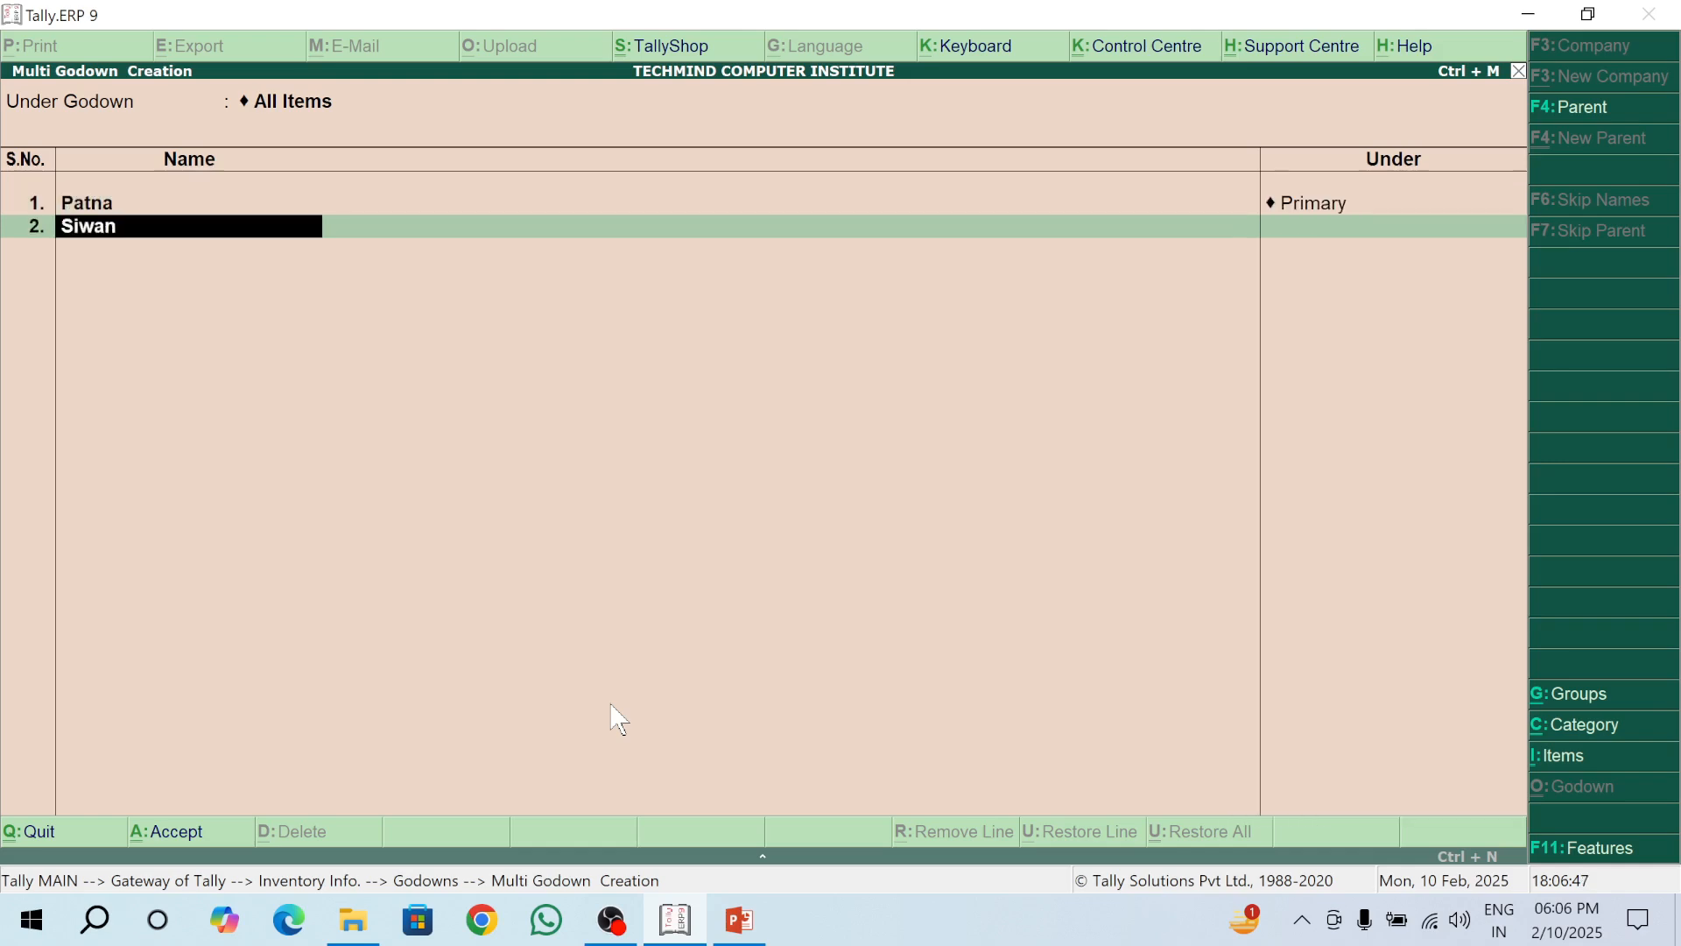
key("Return")
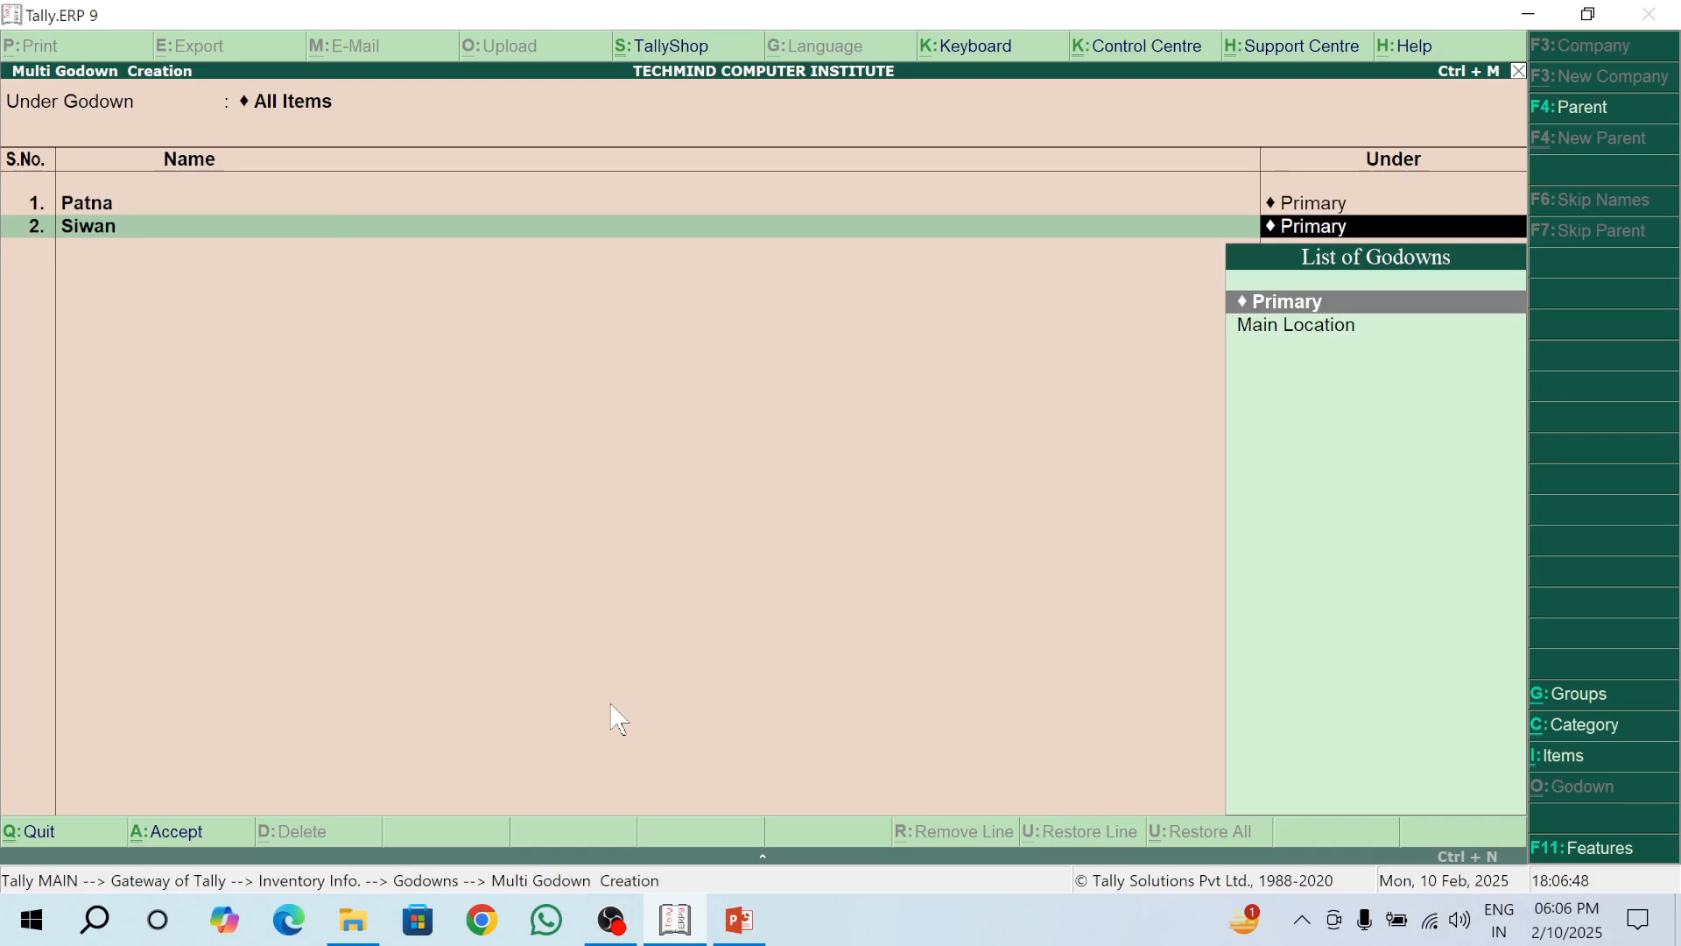
key("Down")
key("Return")
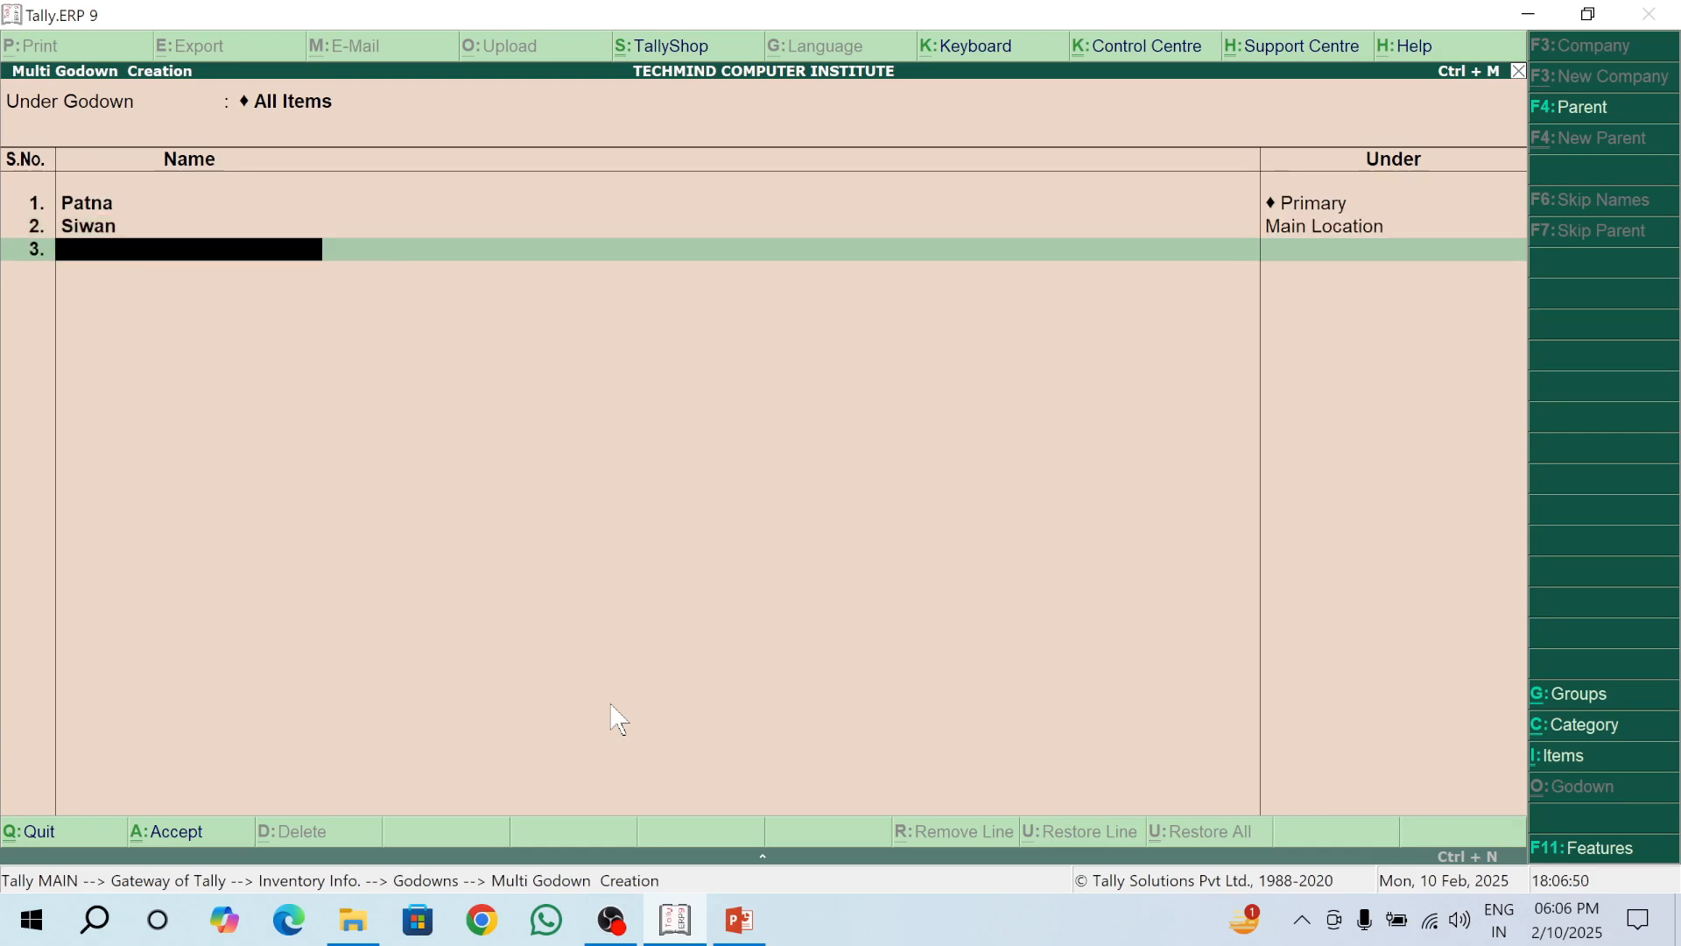
key("ctrl+a")
Step: Display all godowns together with the parent each one is under, and close the display
key("Down")
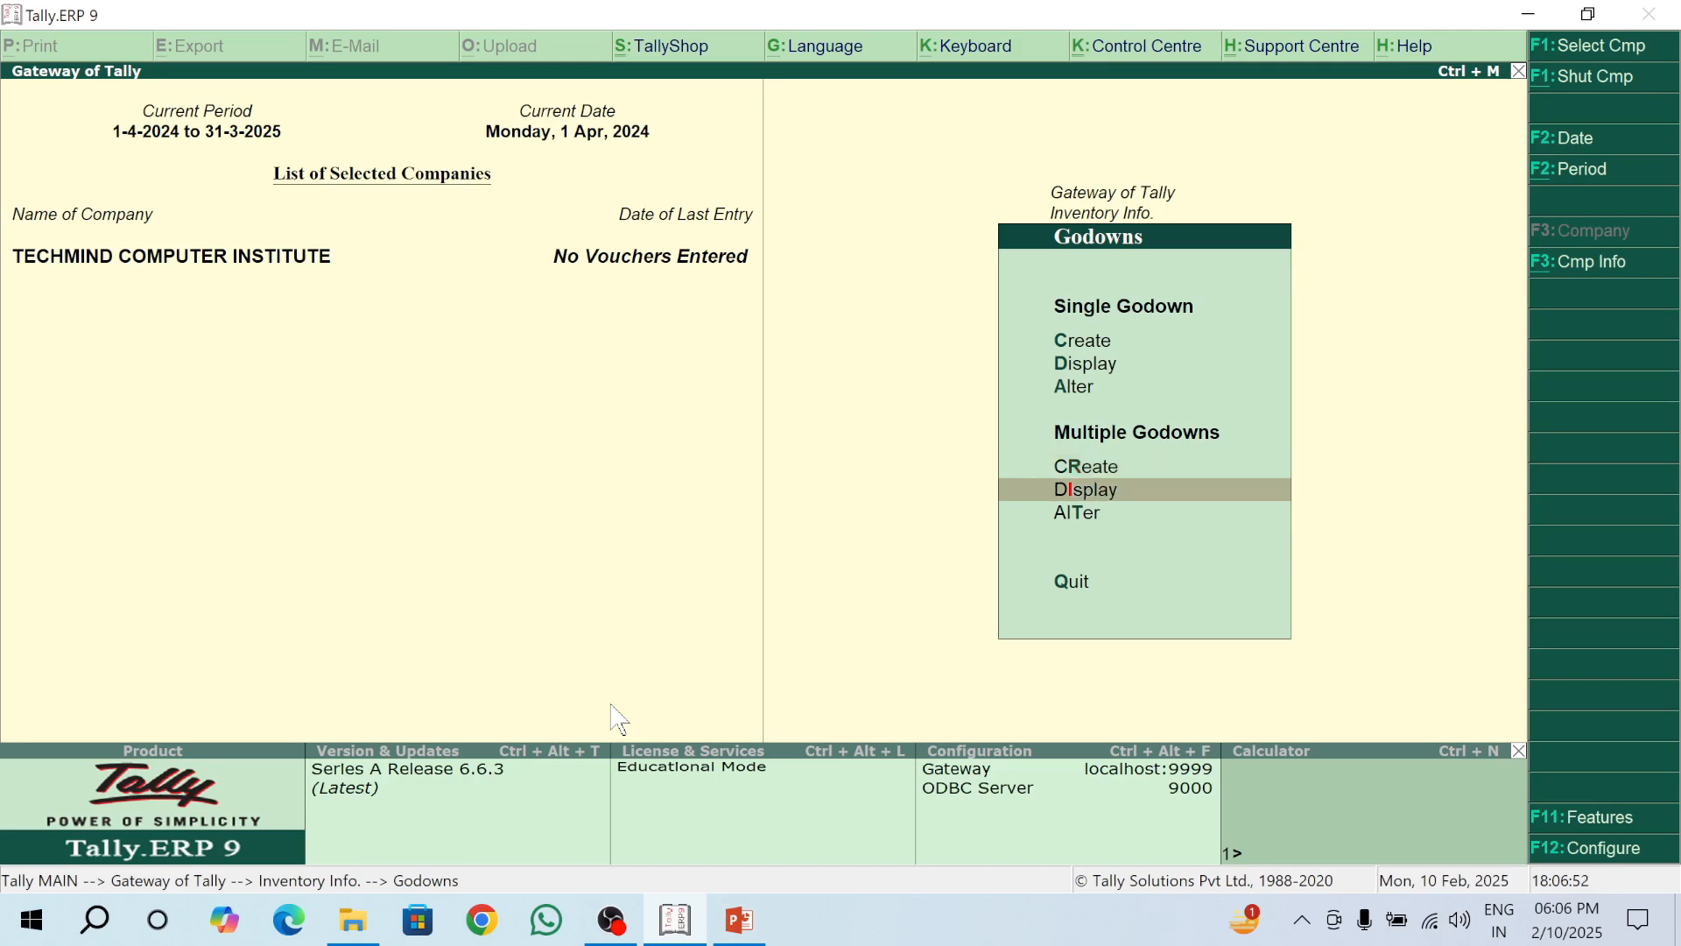
key("Return")
key("Return")
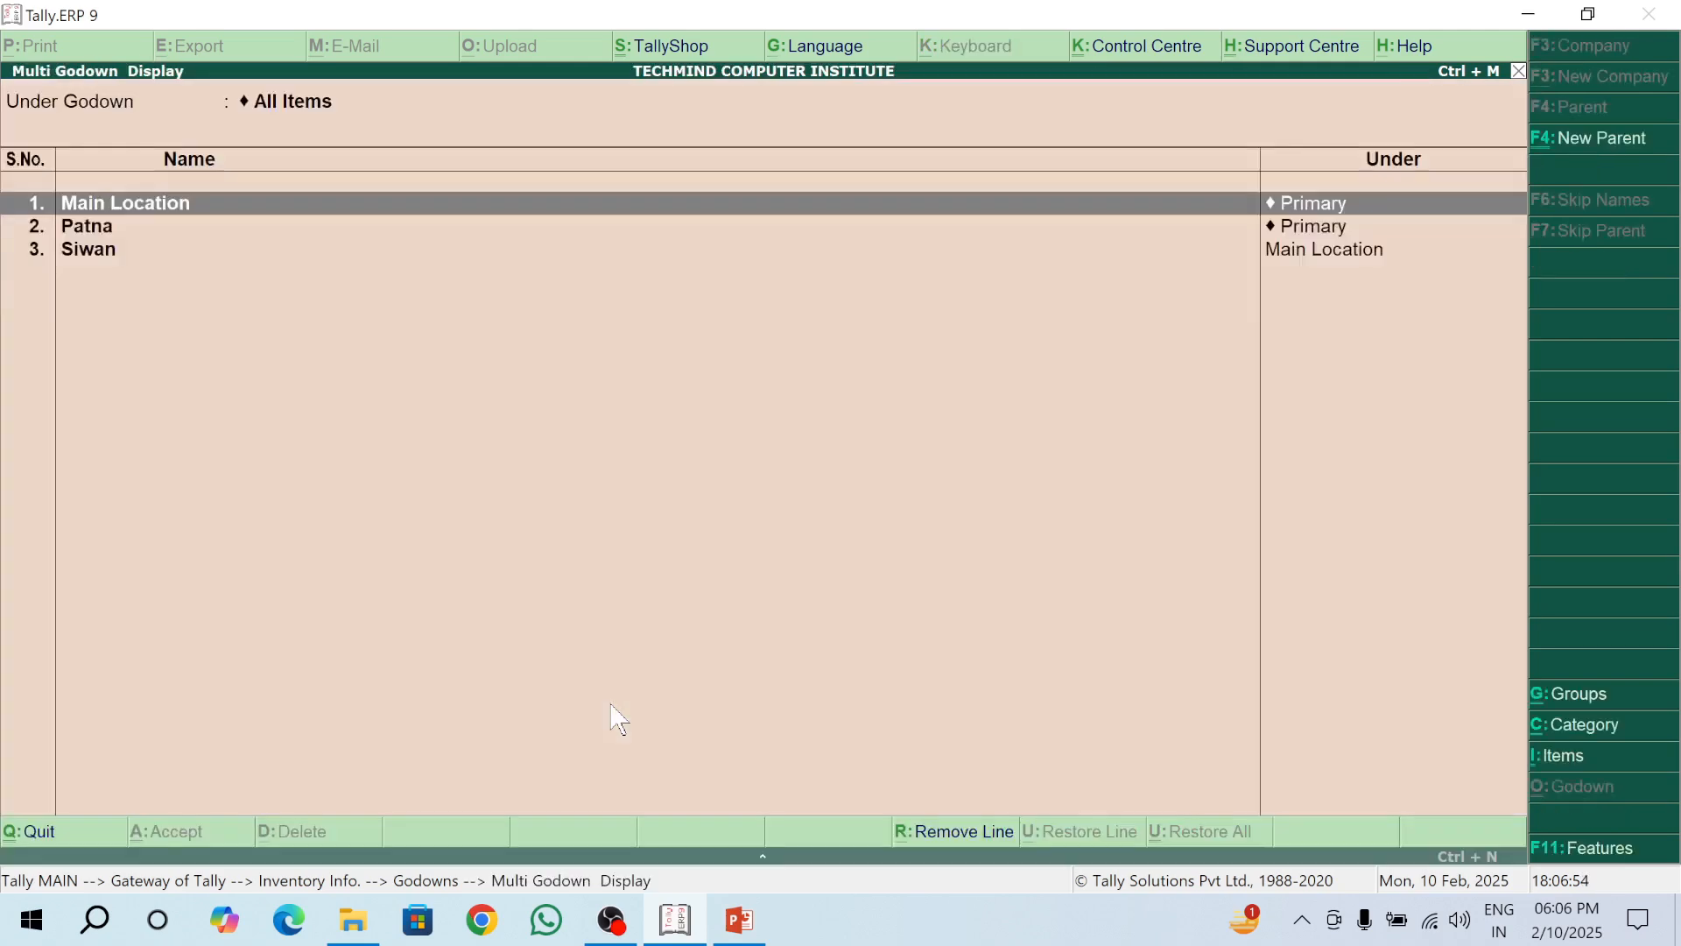
key("Escape")
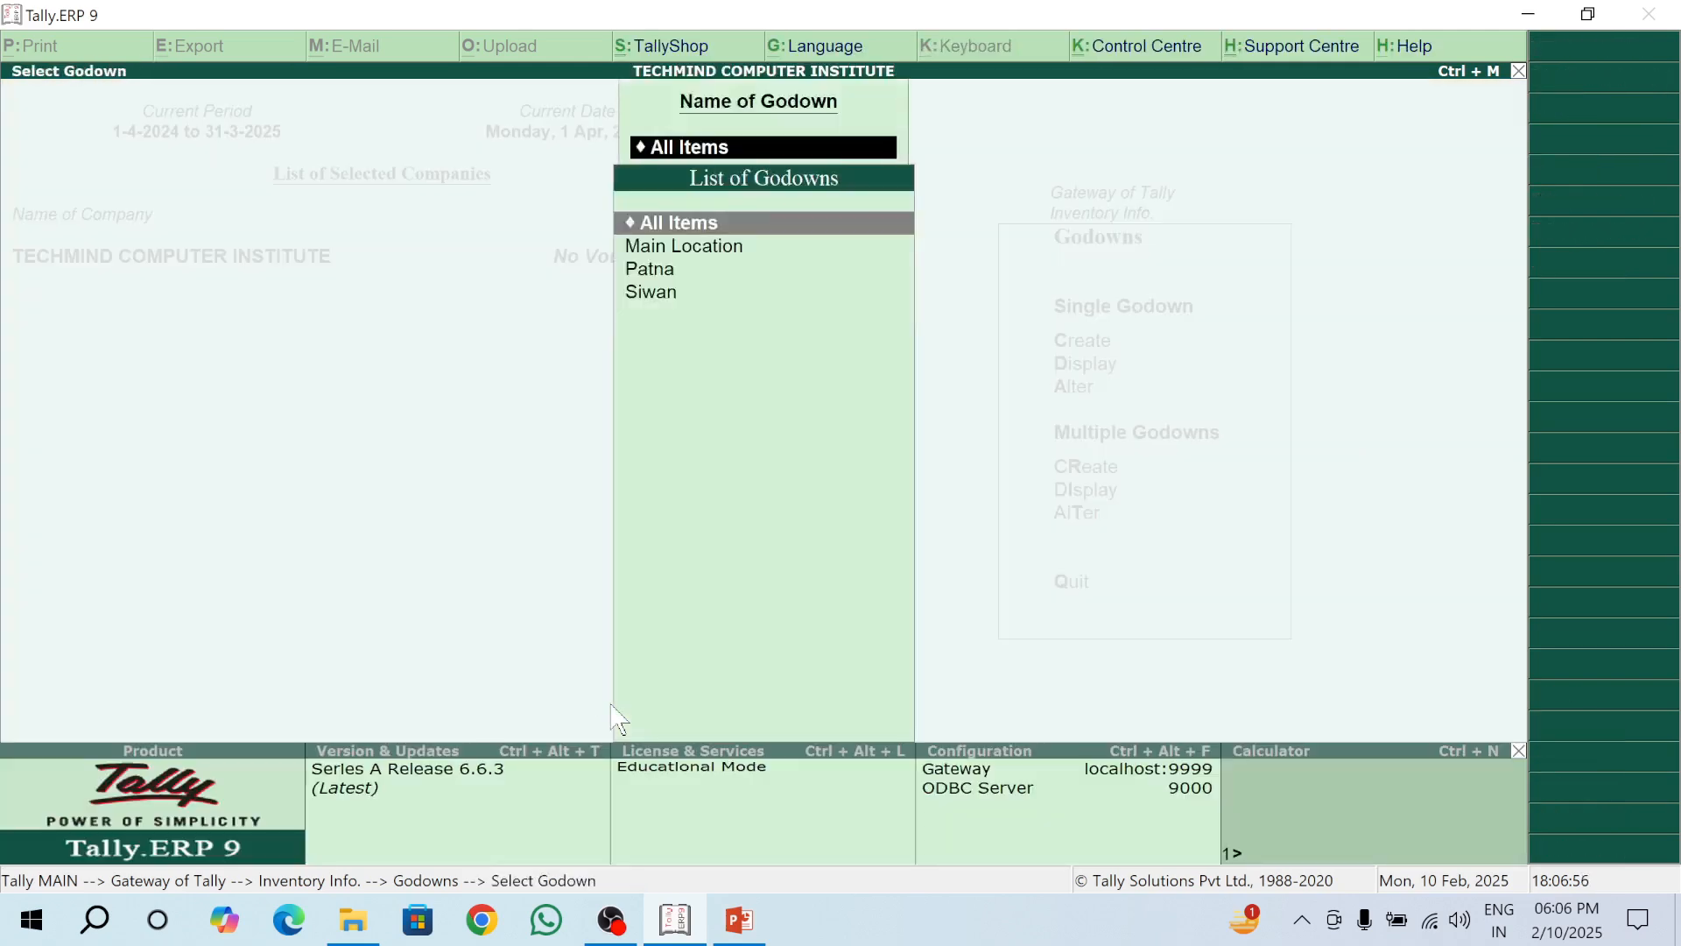
key("Escape")
key("Escape")
Step: Look through the entries of all godowns in multiple godown alteration and return to the inventory masters
key("Down")
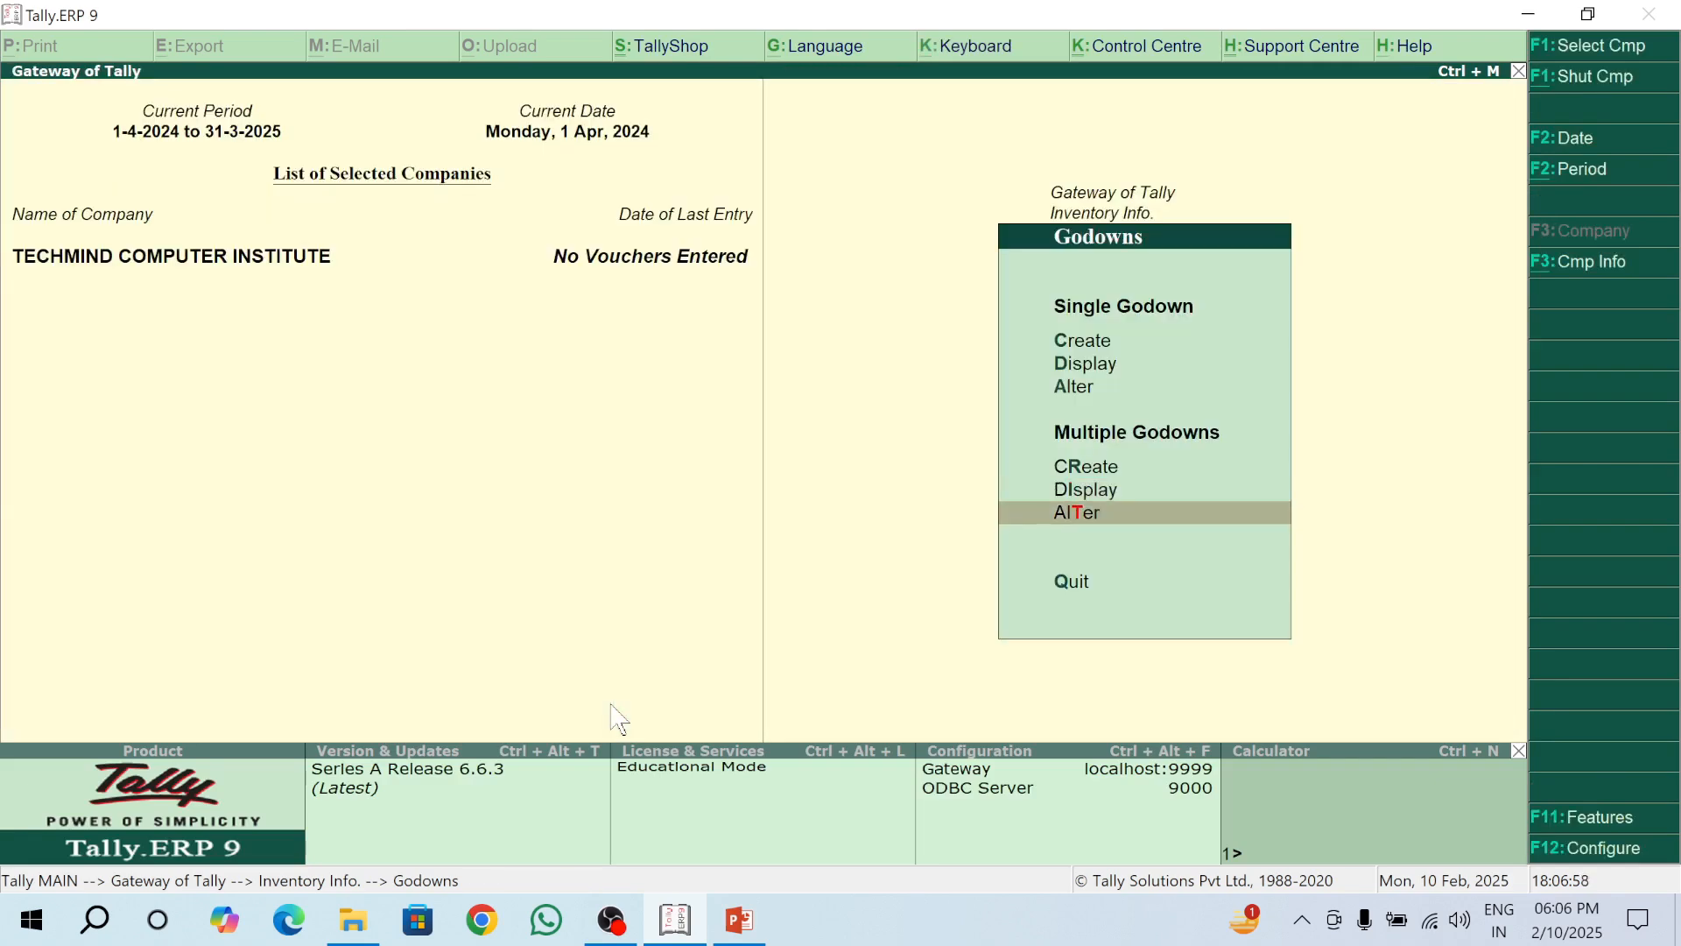
key("Return")
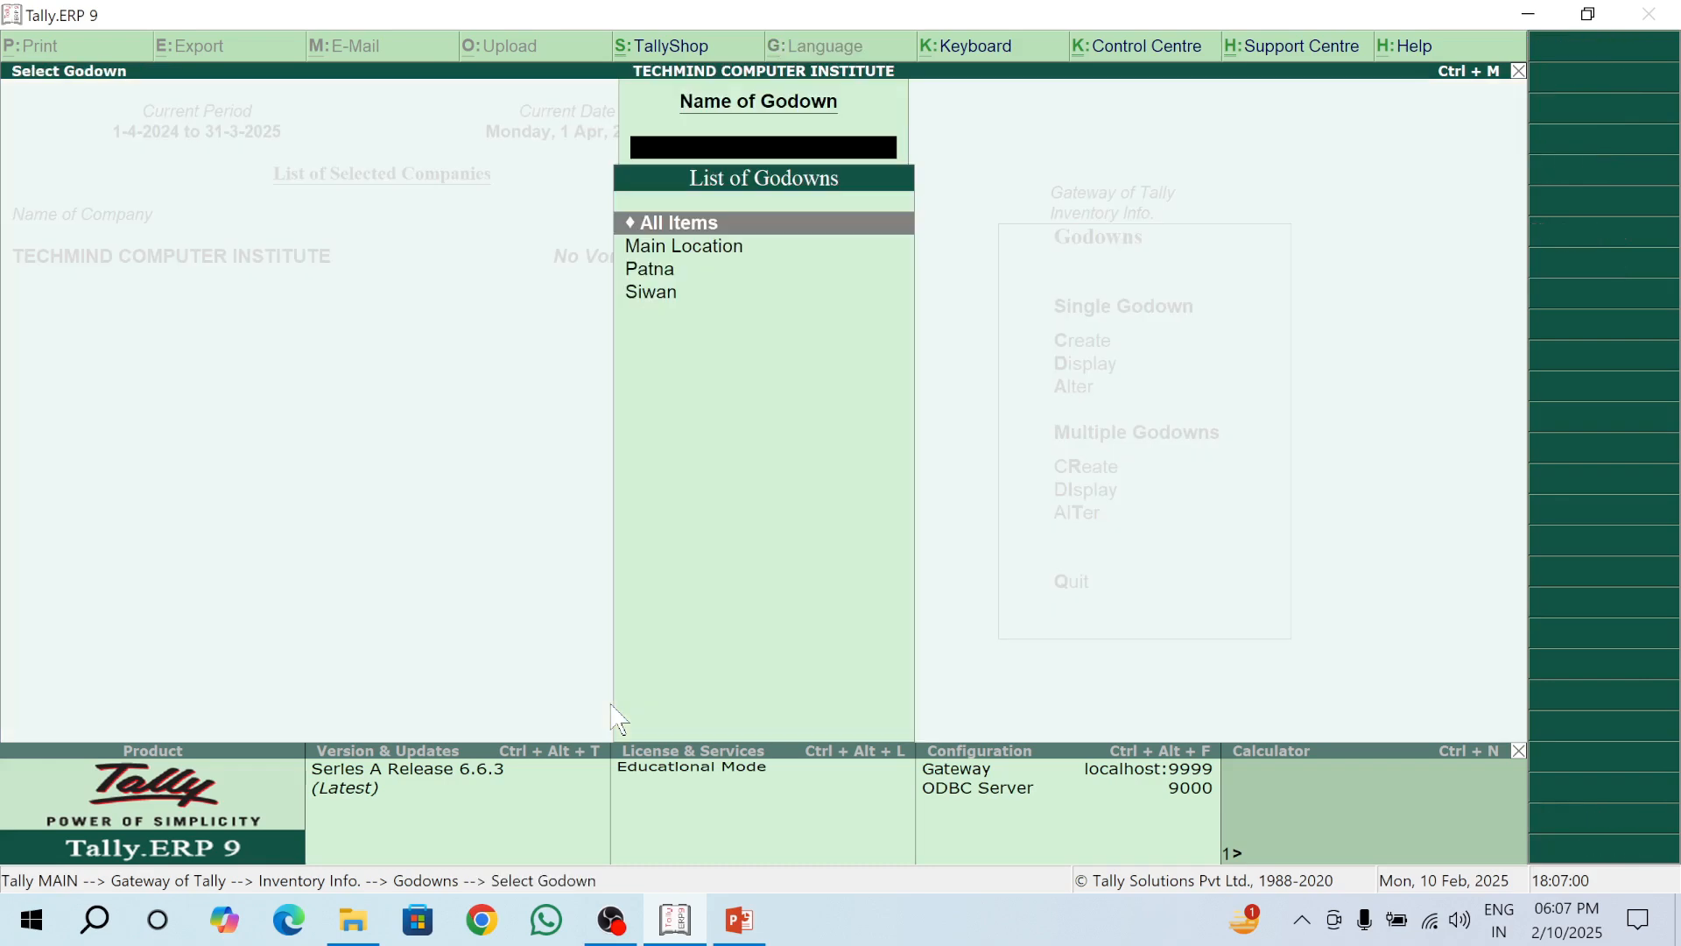
key("Return")
key("Return")
key("Return")
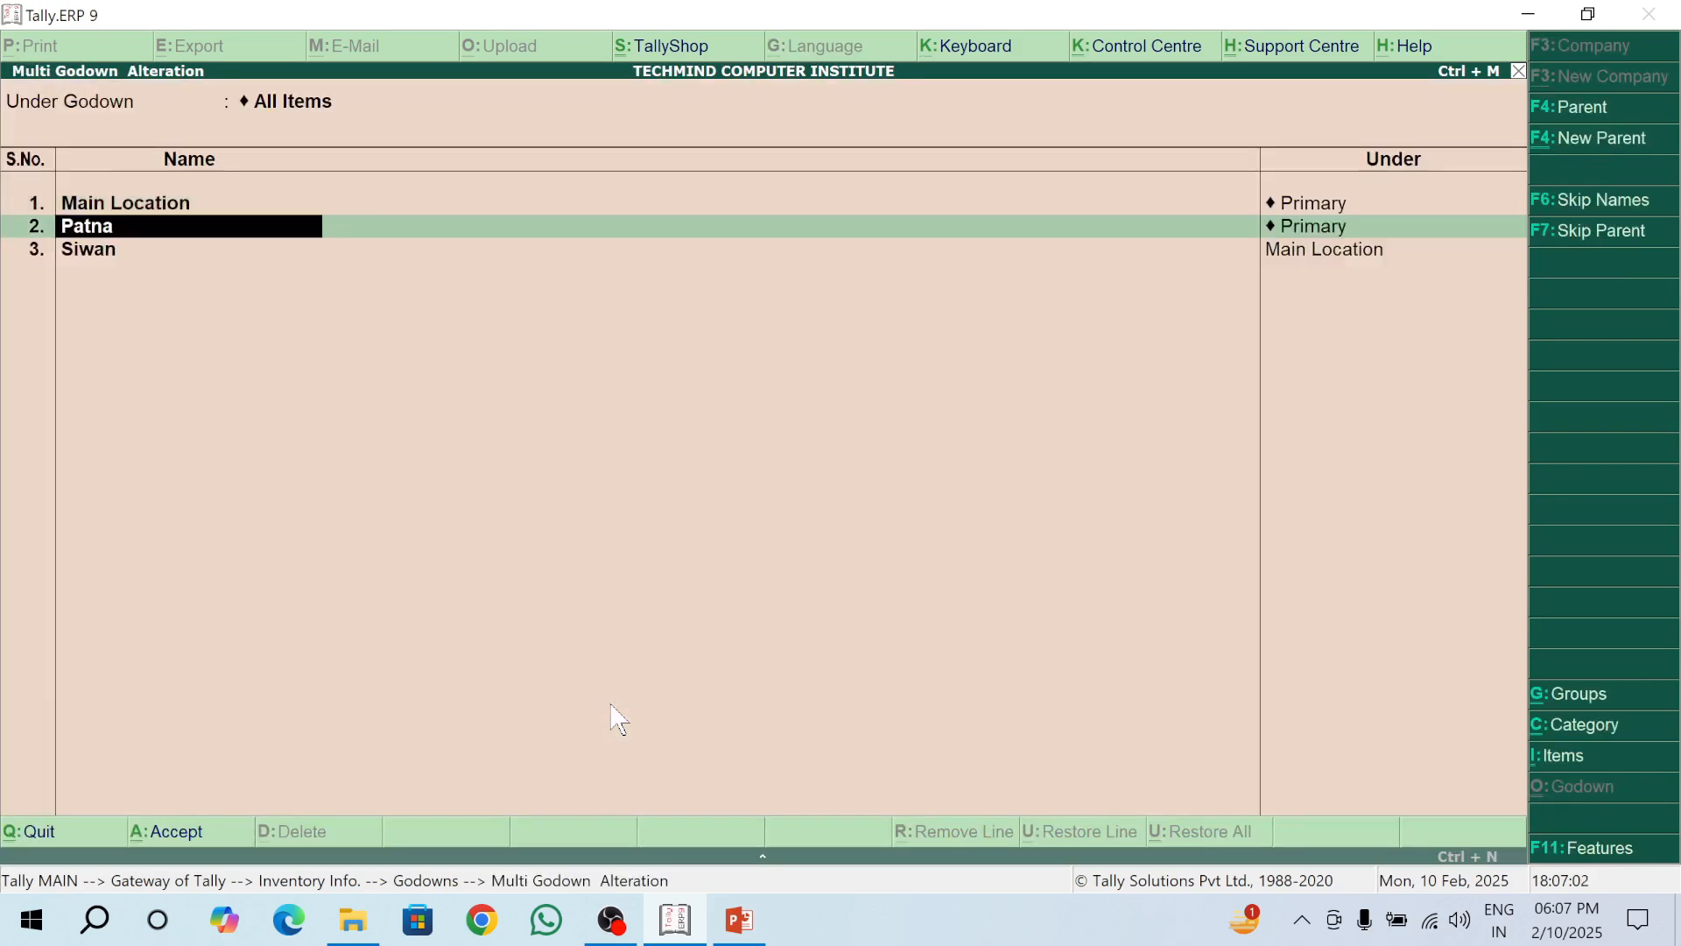
key("Return")
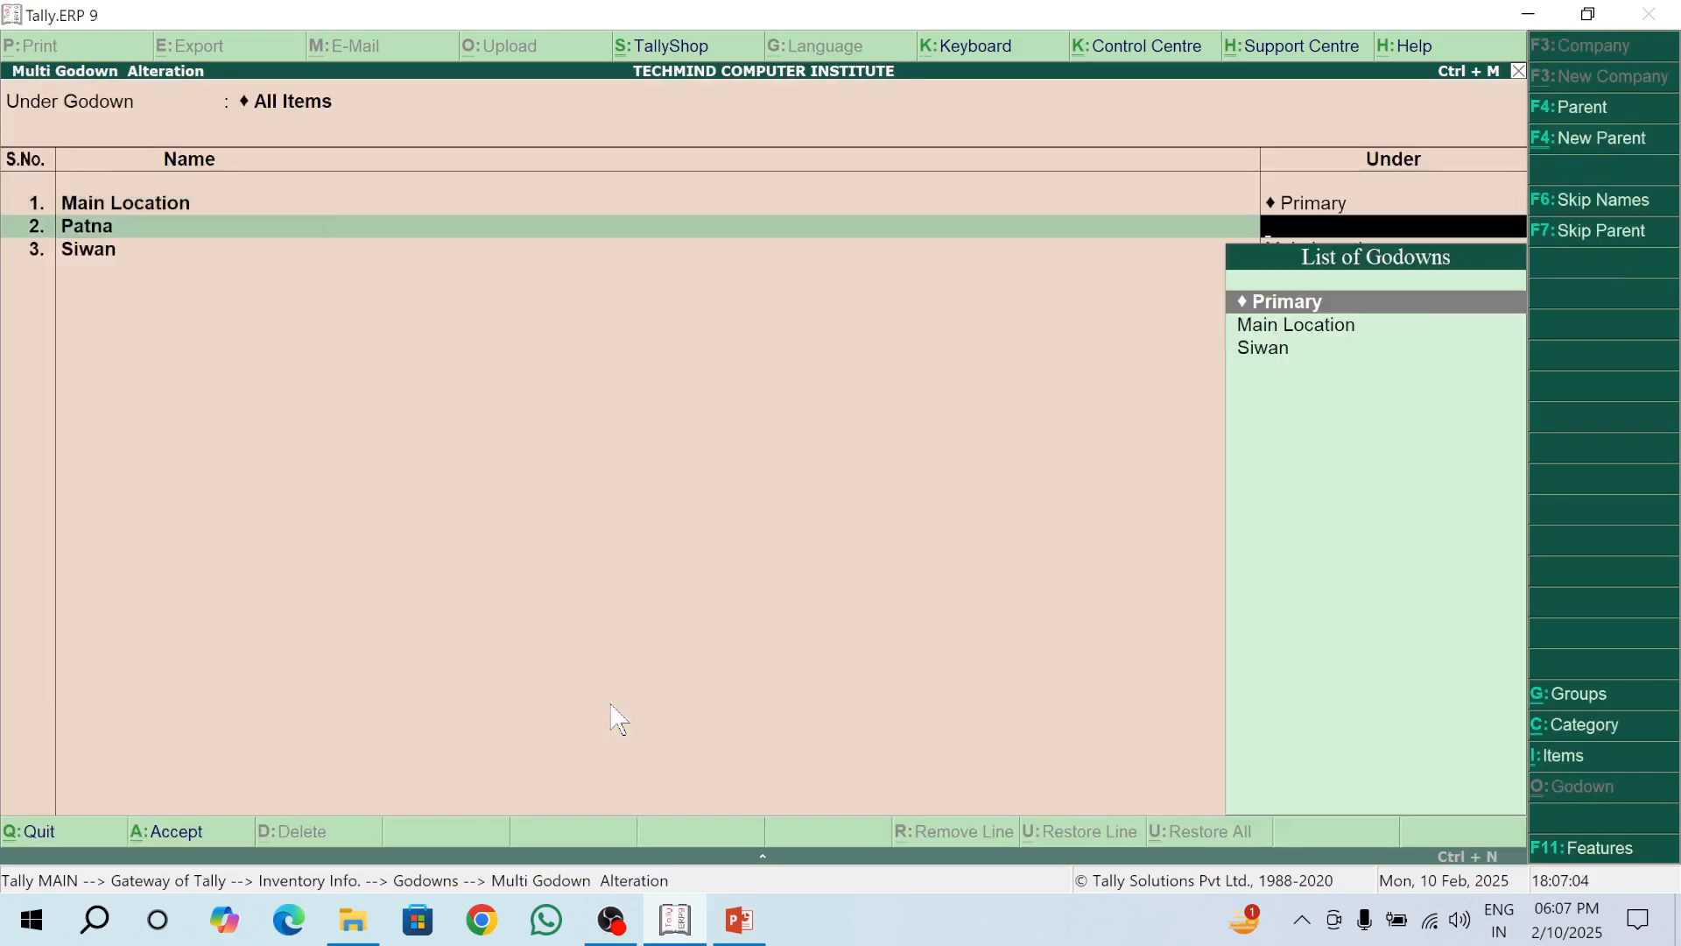
key("Escape")
key("Return")
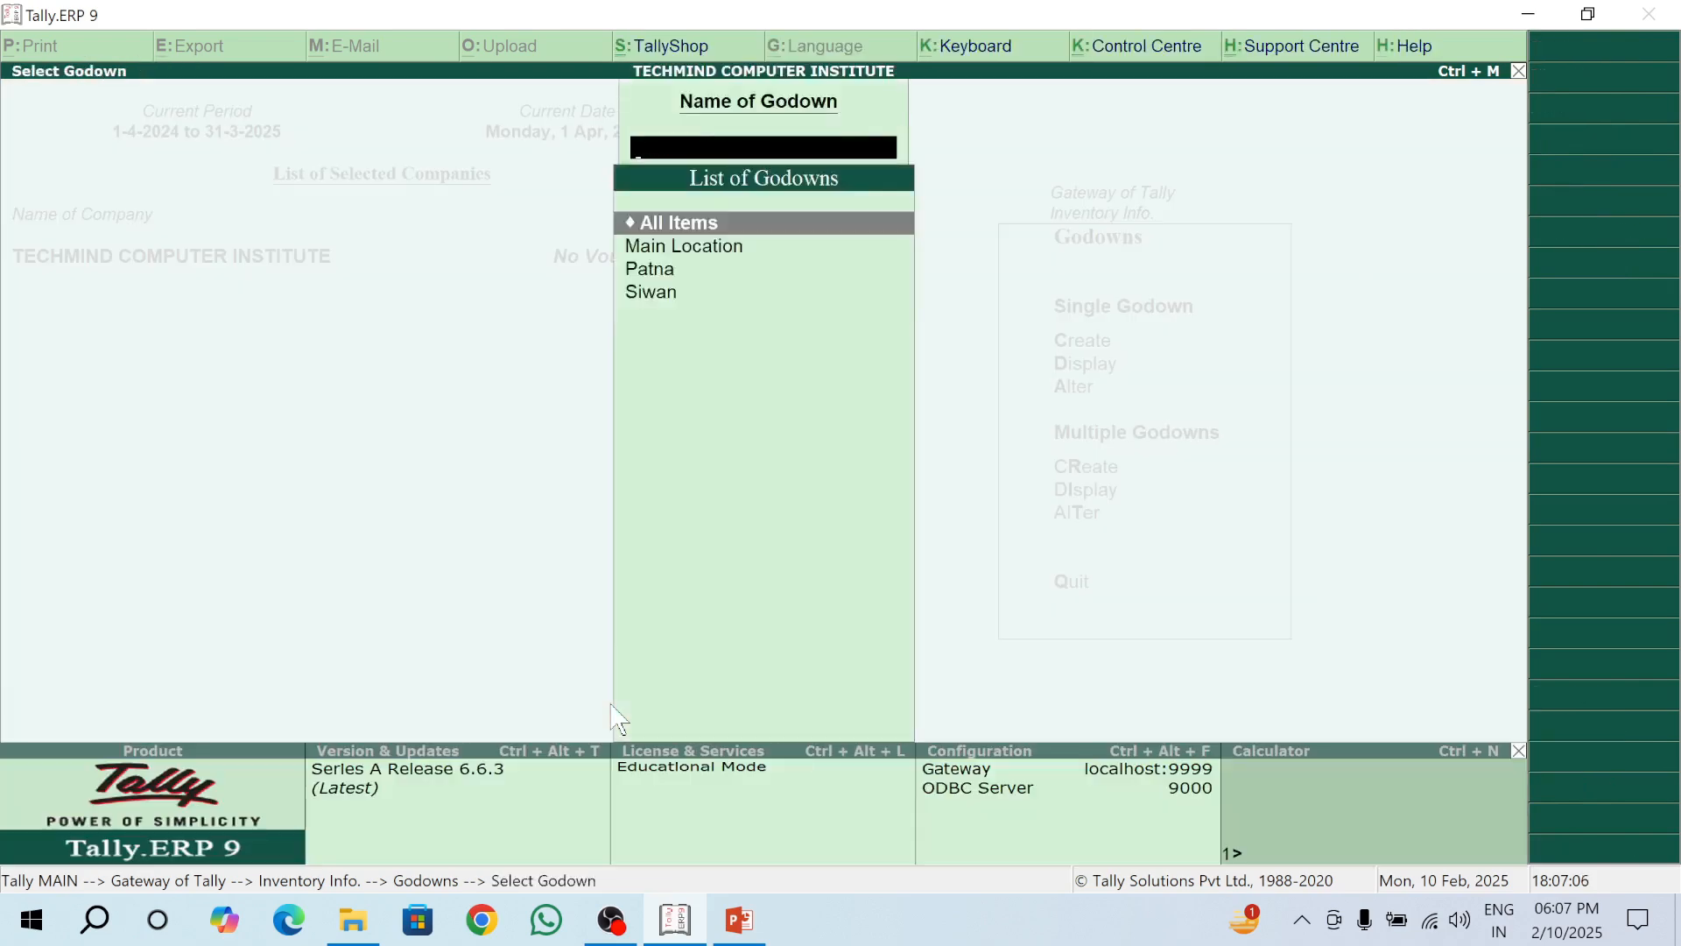
key("Escape")
key("Escape")
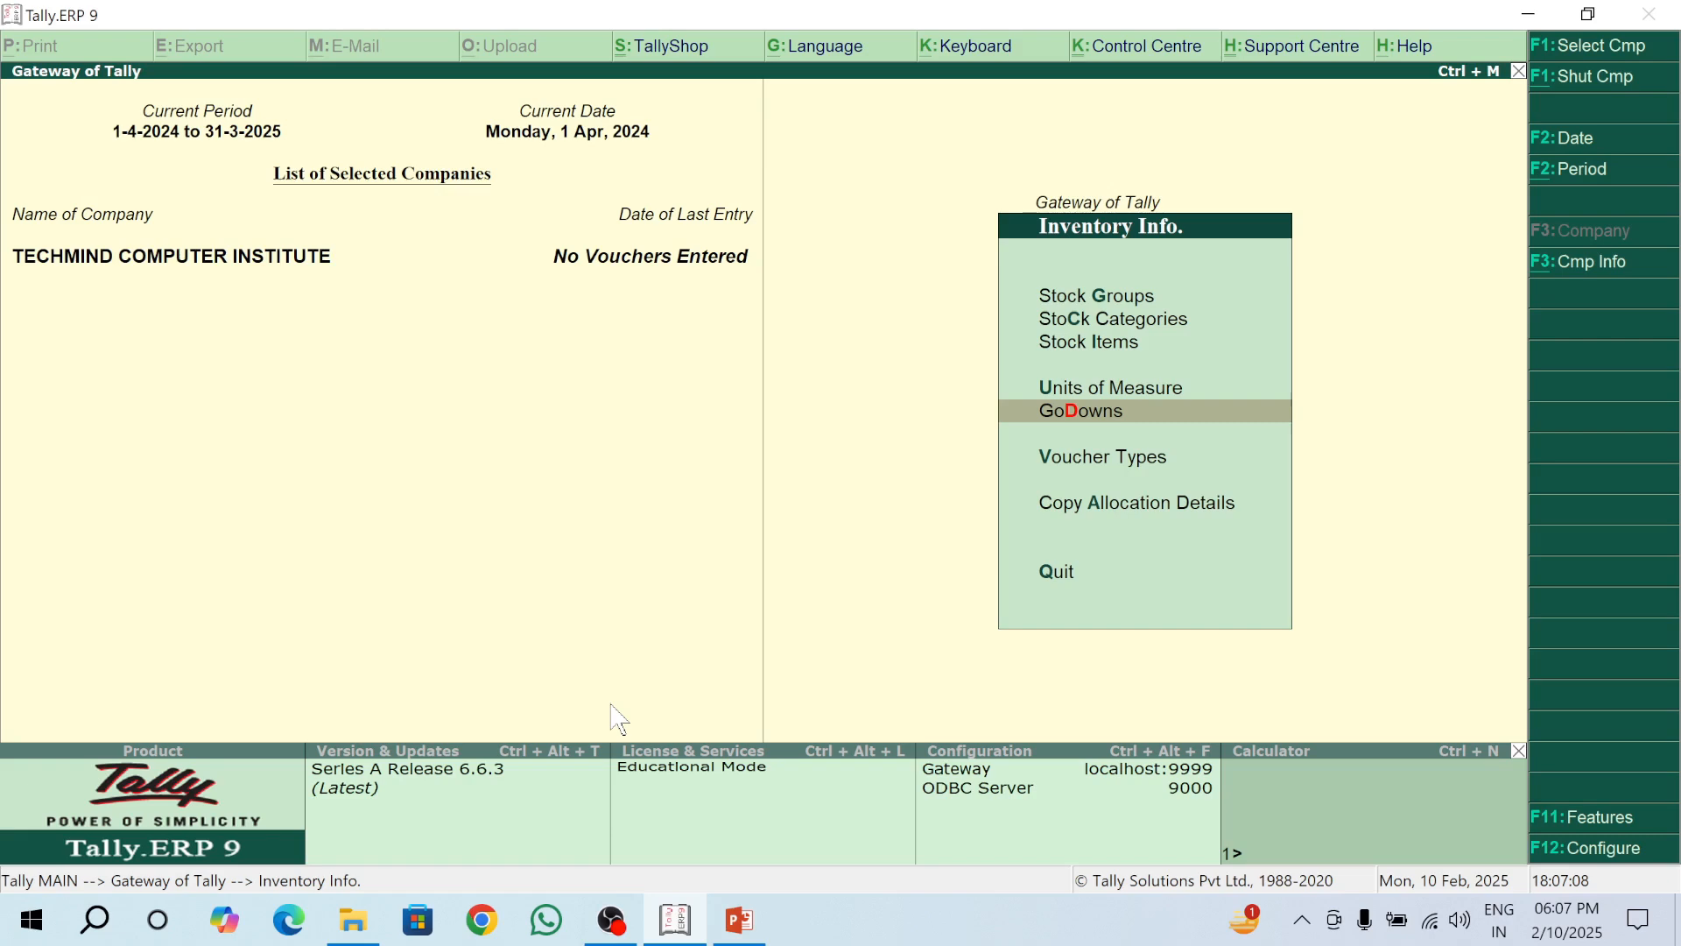
Step: Open multiple stock item creation for all item groups
key("Up")
key("Up")
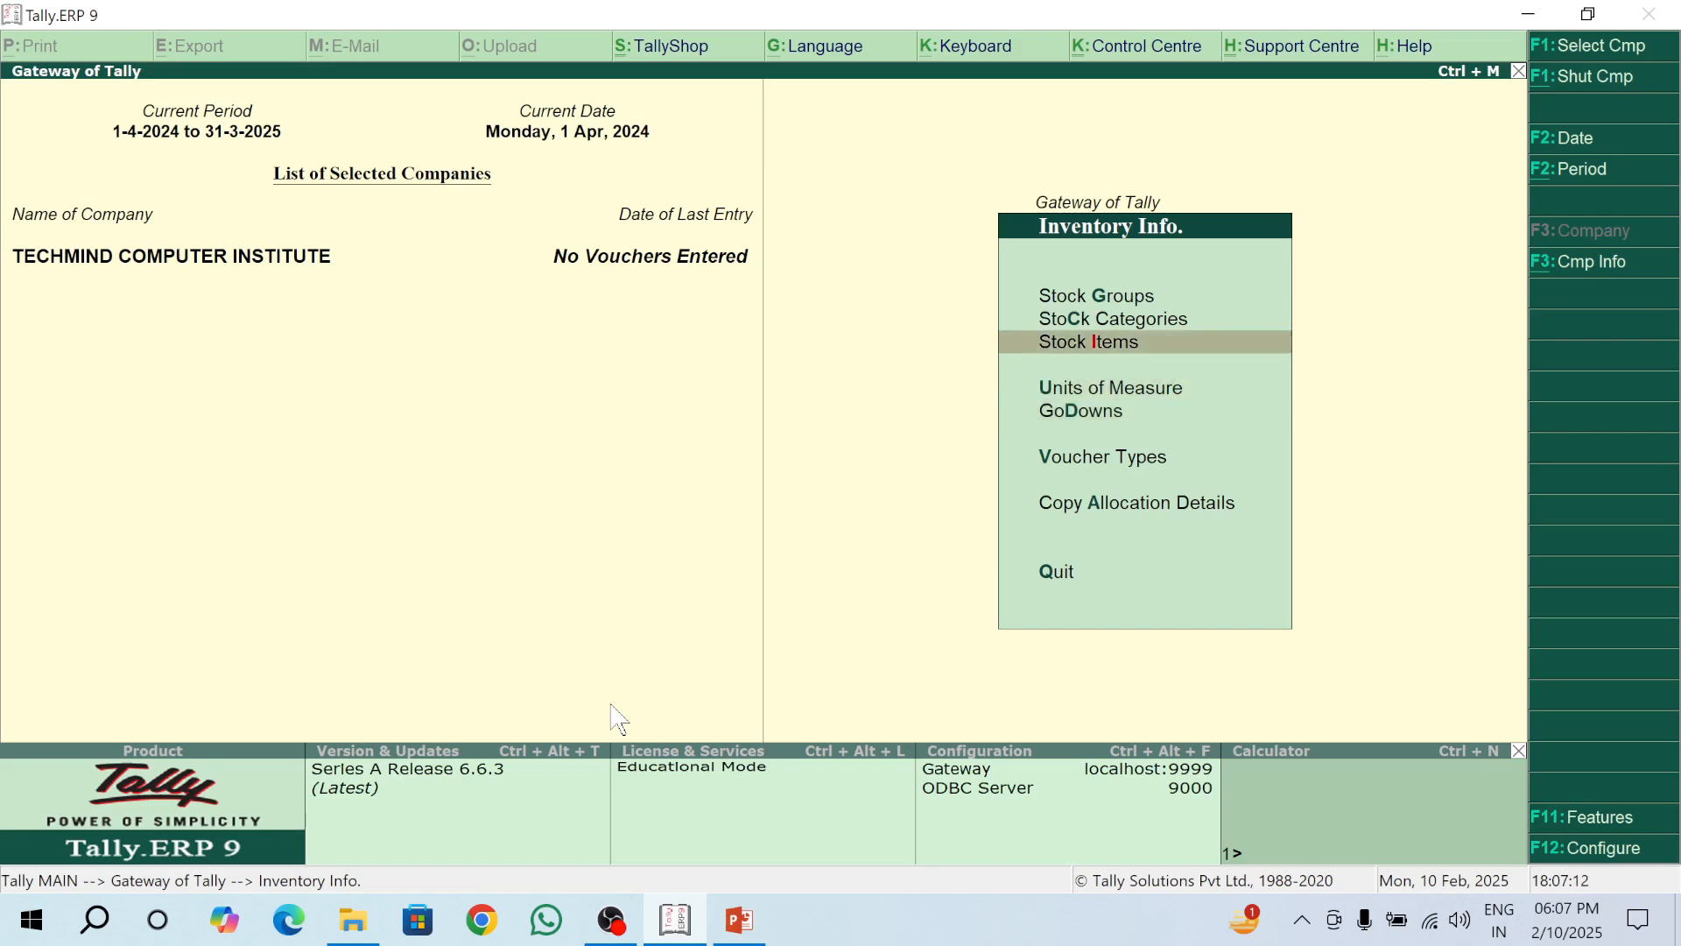
key("Return")
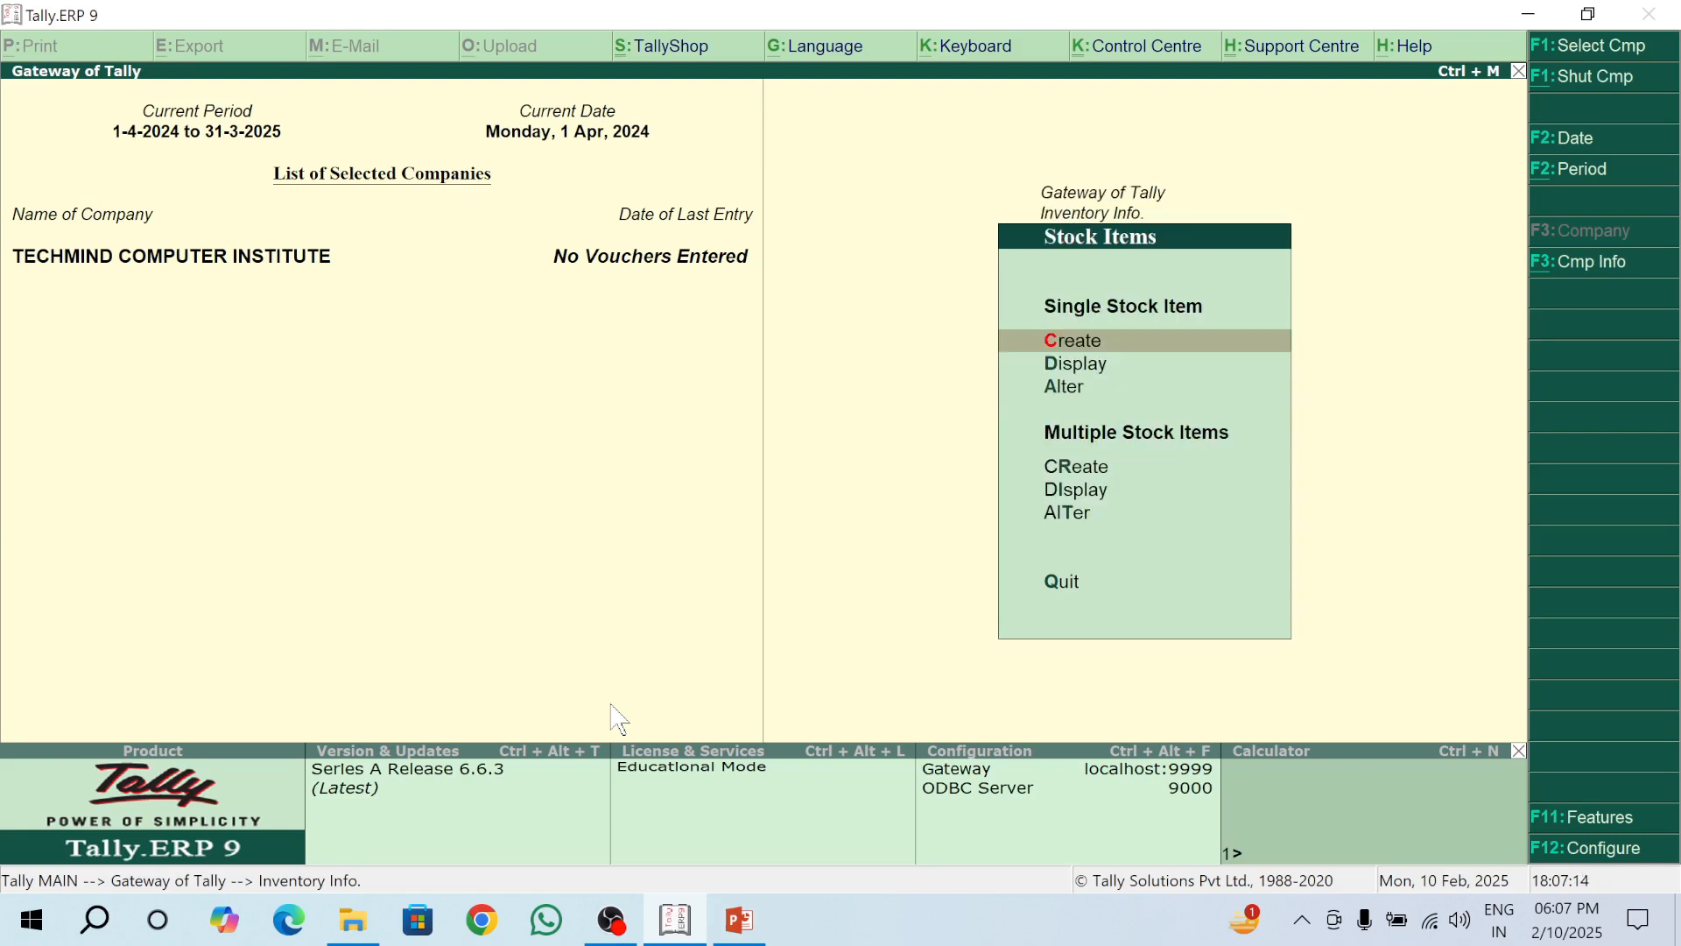
key("Down")
key("Down")
key("Down")
key("Down")
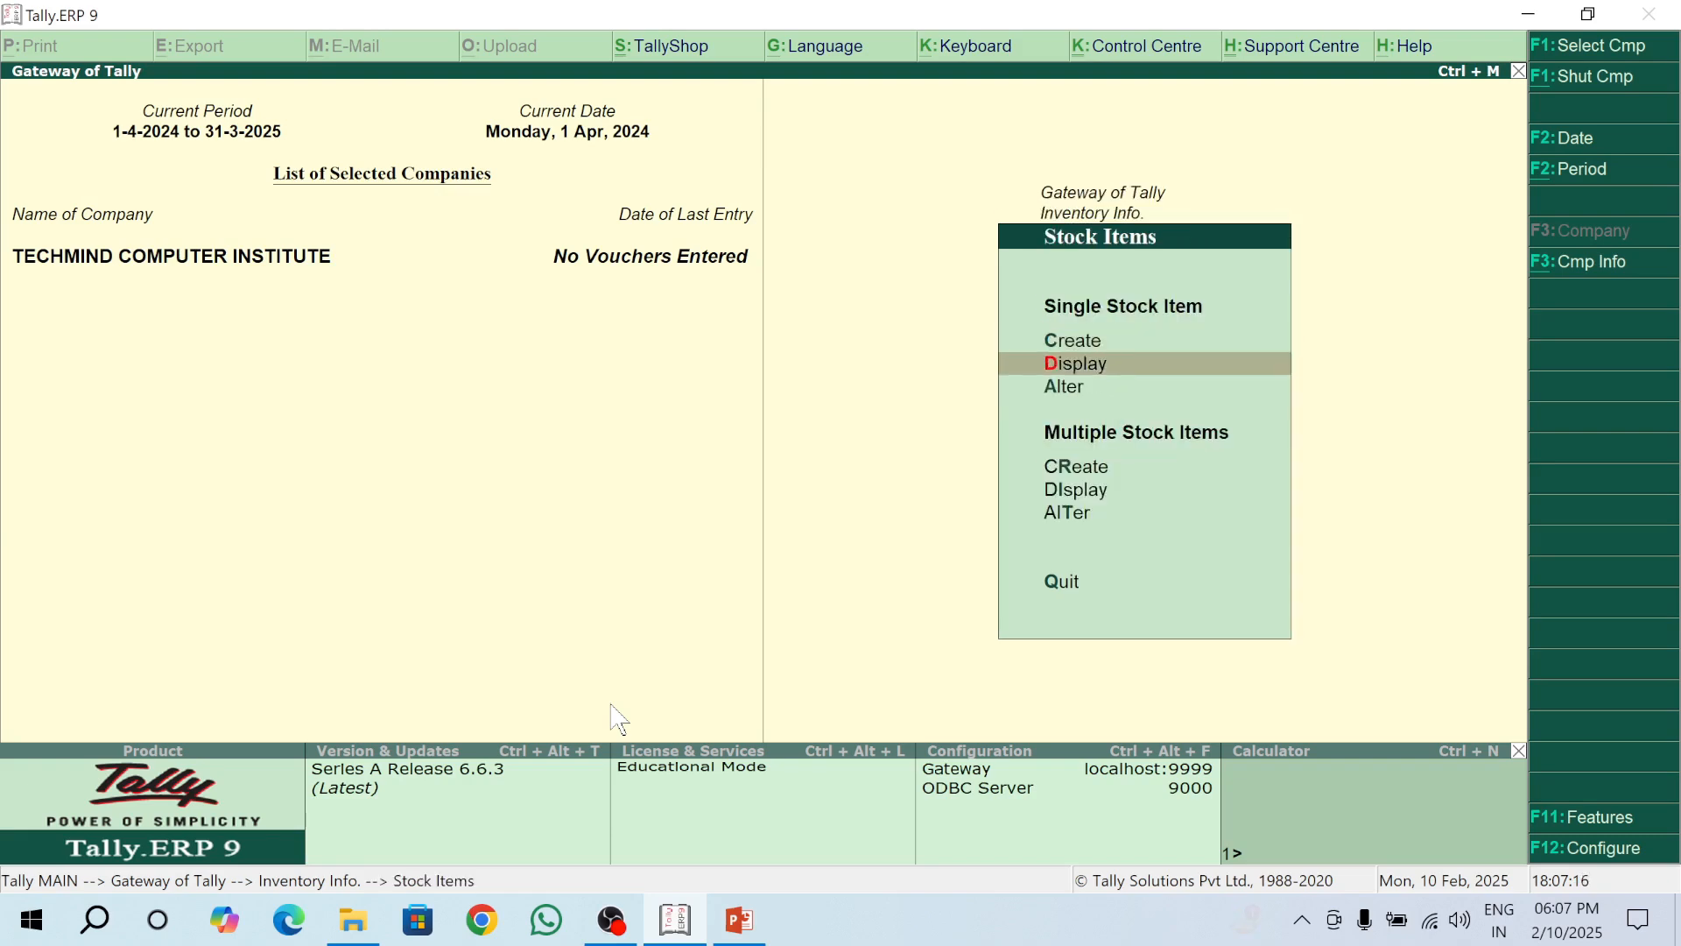
key("Up")
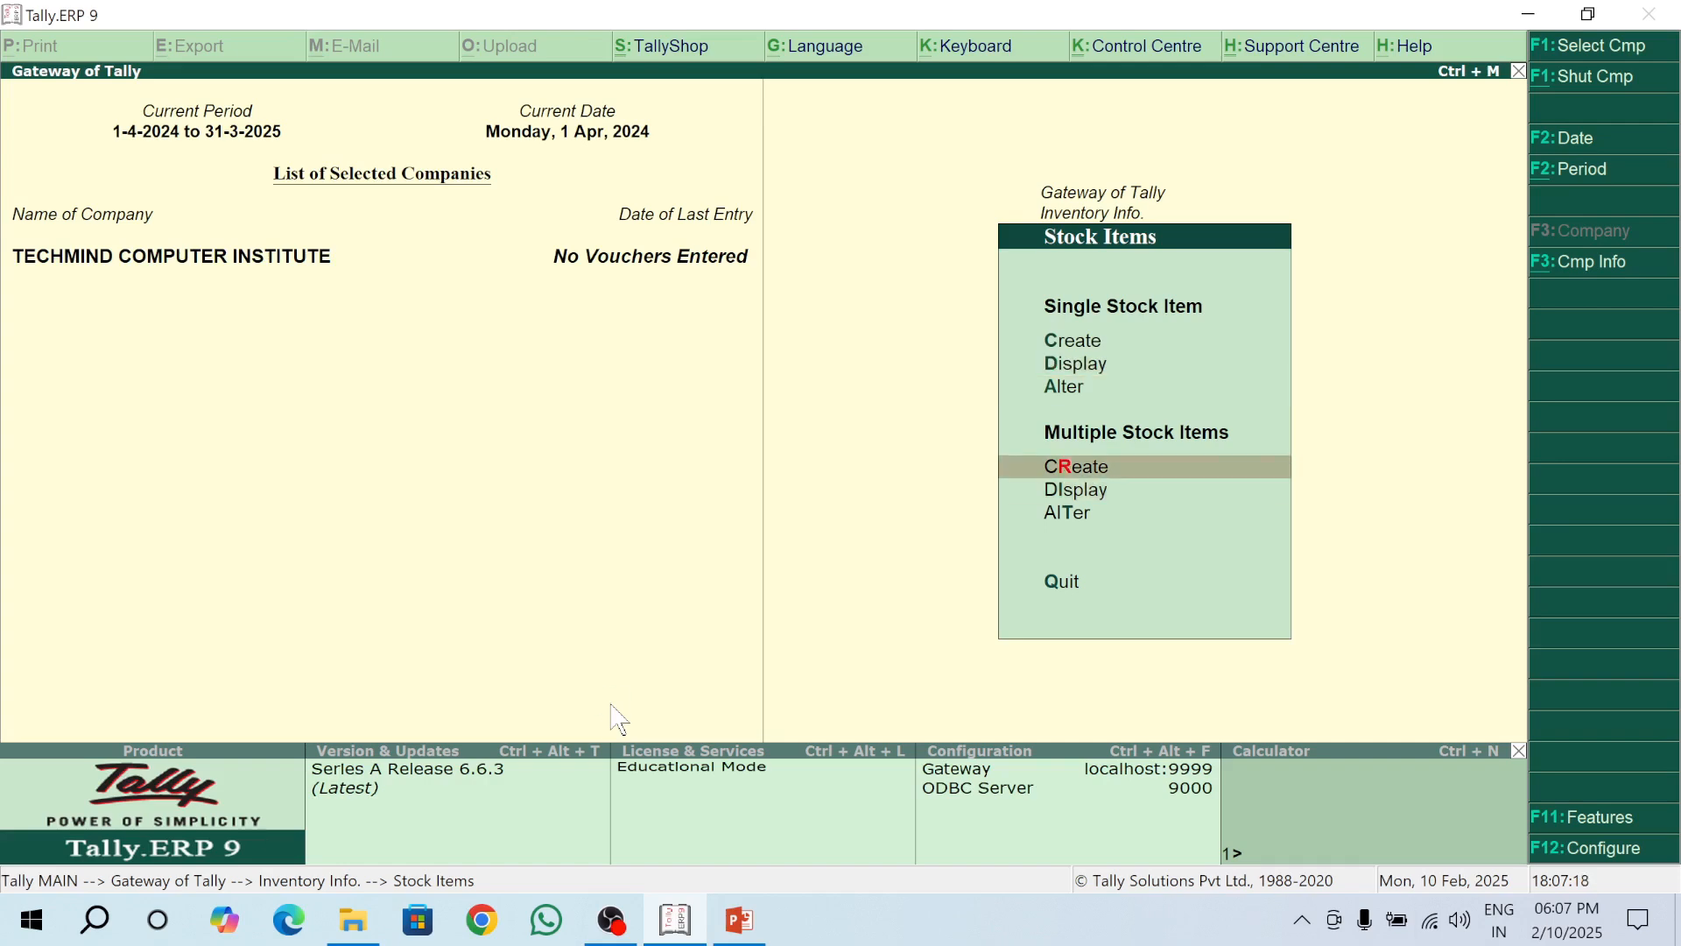
key("Return")
key("Return")
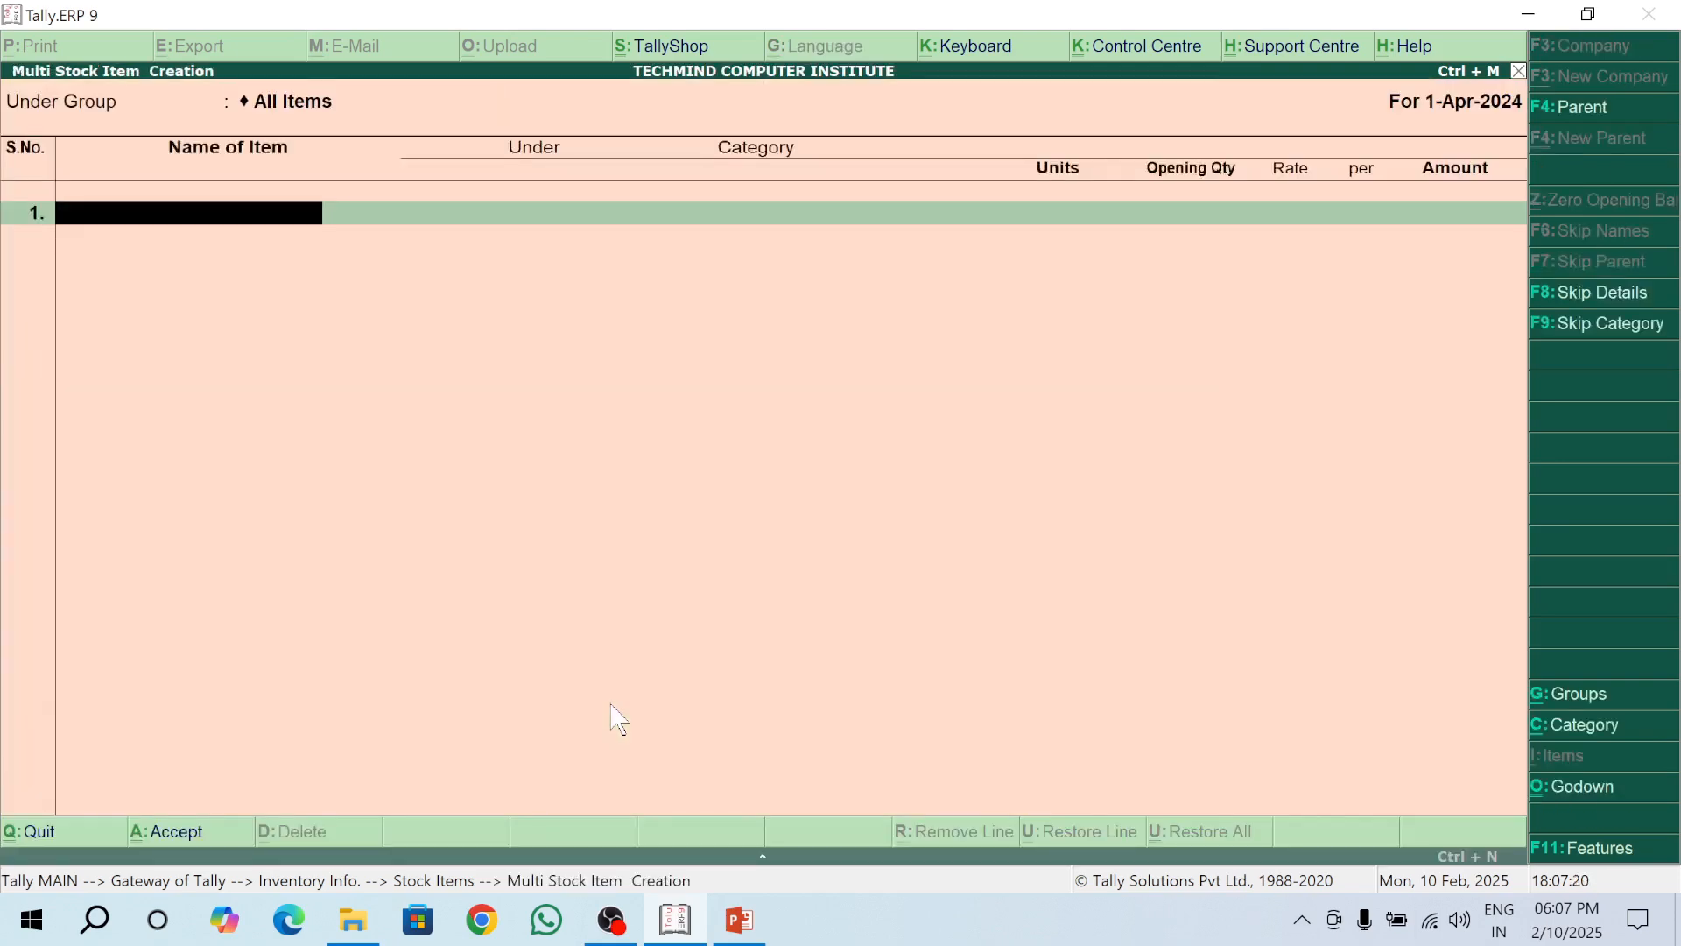
Step: Check the stock items on the PowerPoint project slide and try to enter 32" LED TV as the first item's name
left_click(737, 927)
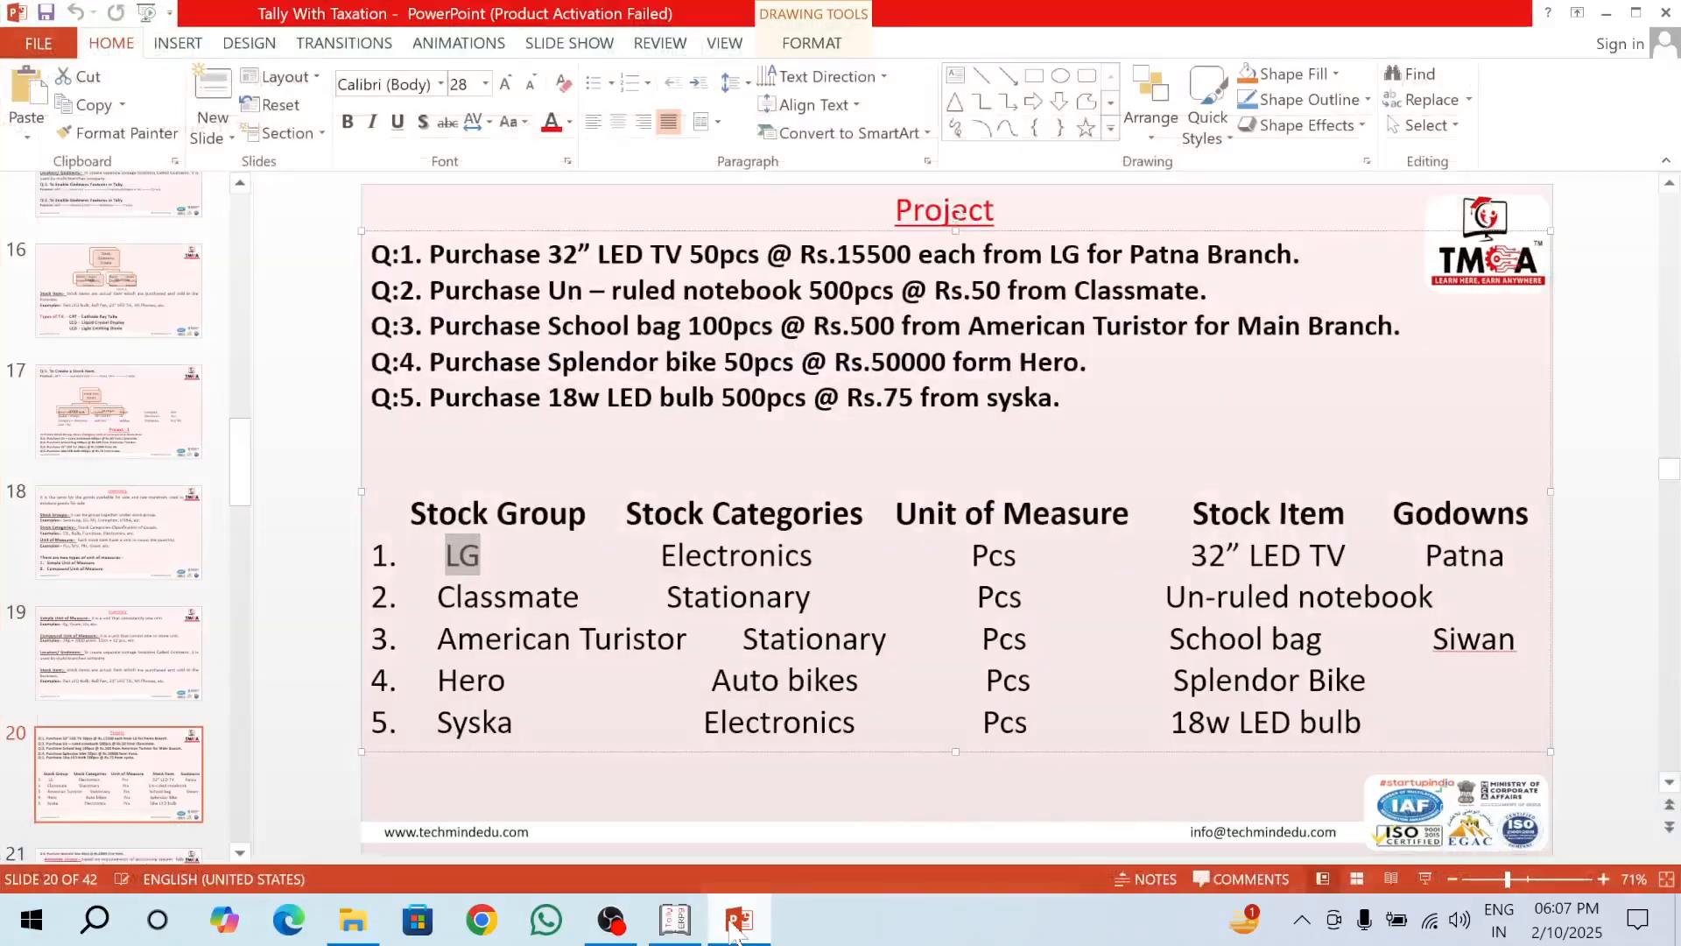
left_click(737, 927)
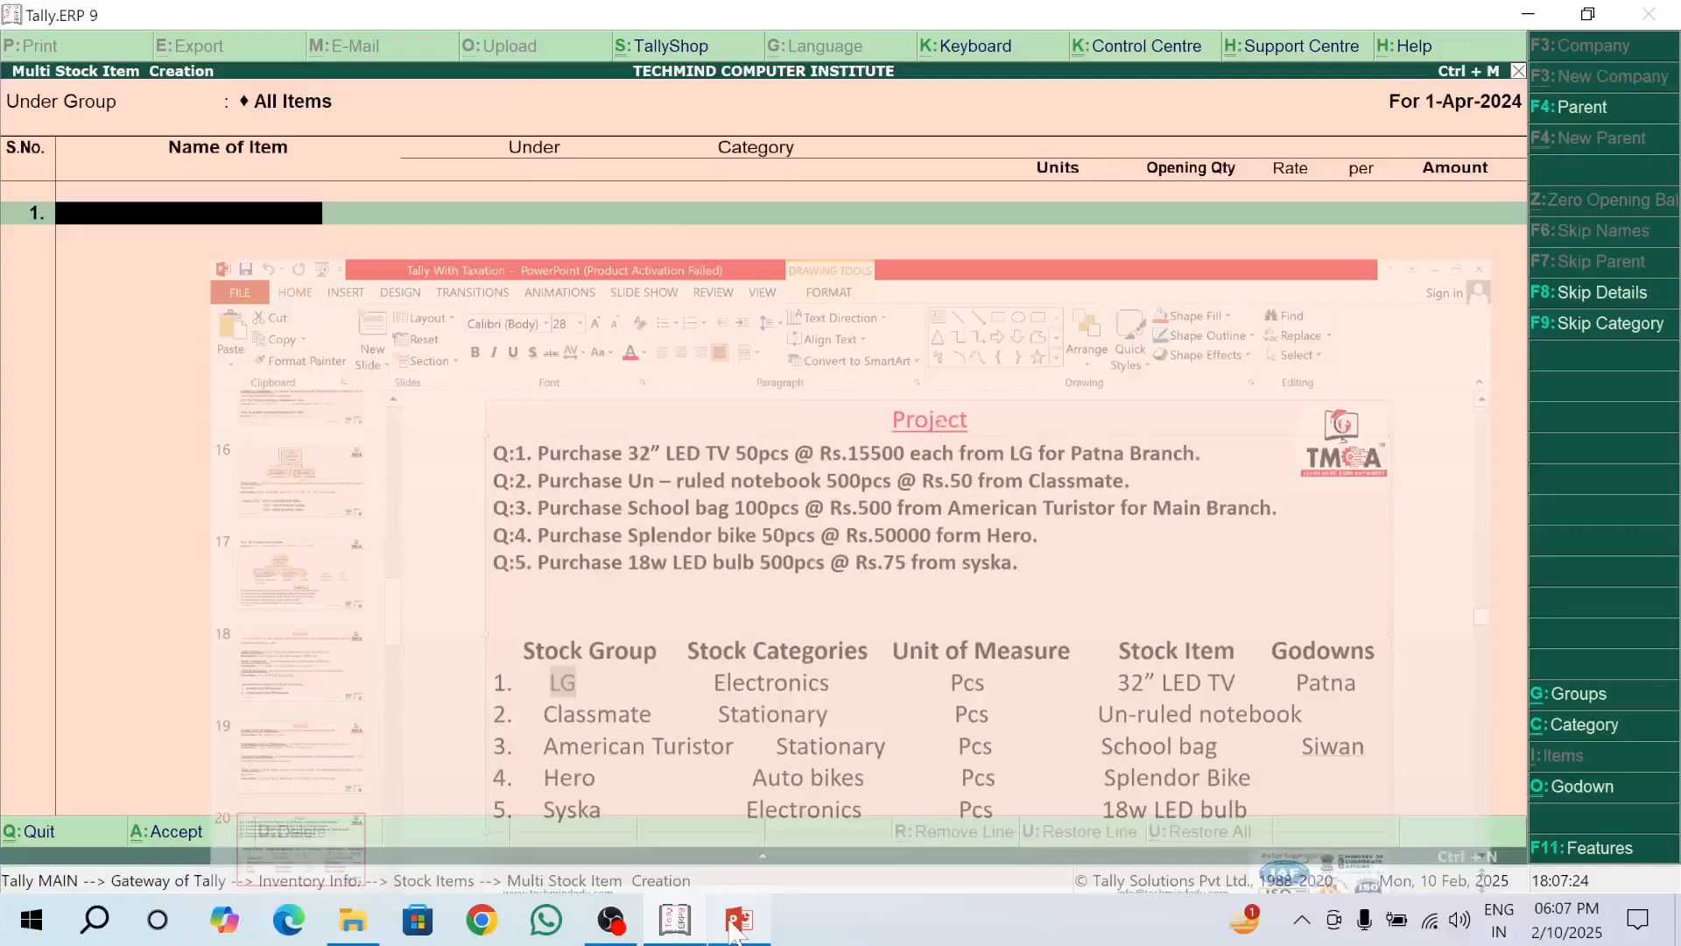
type("3")
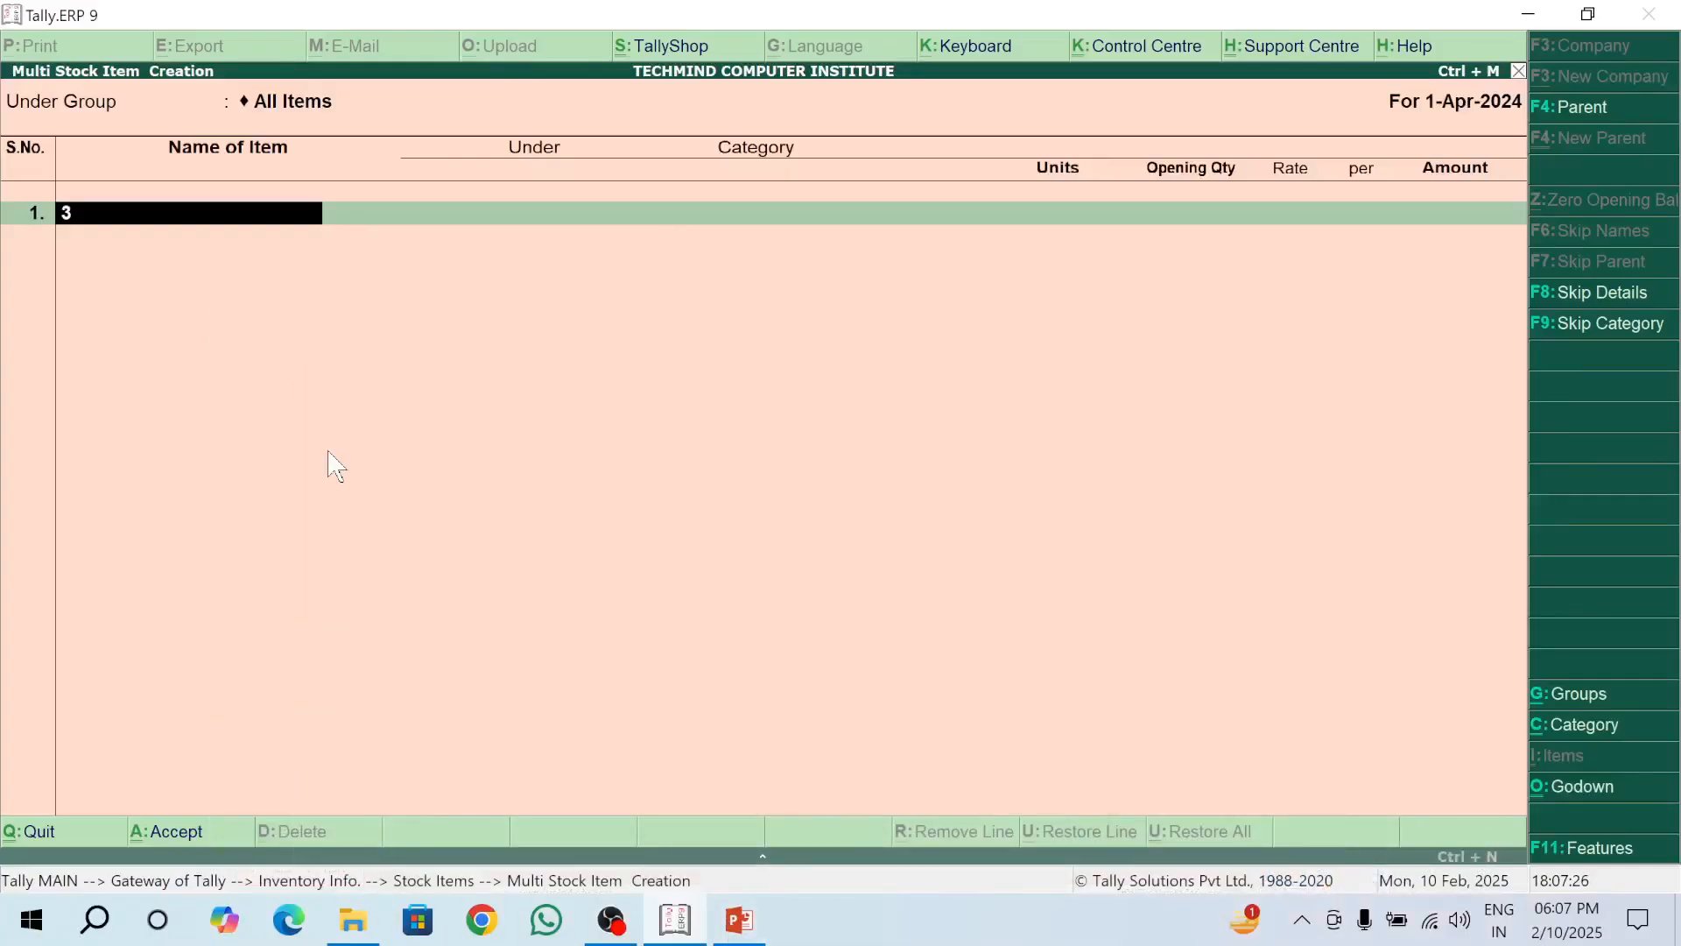
type("2\" LED TV")
key("Return")
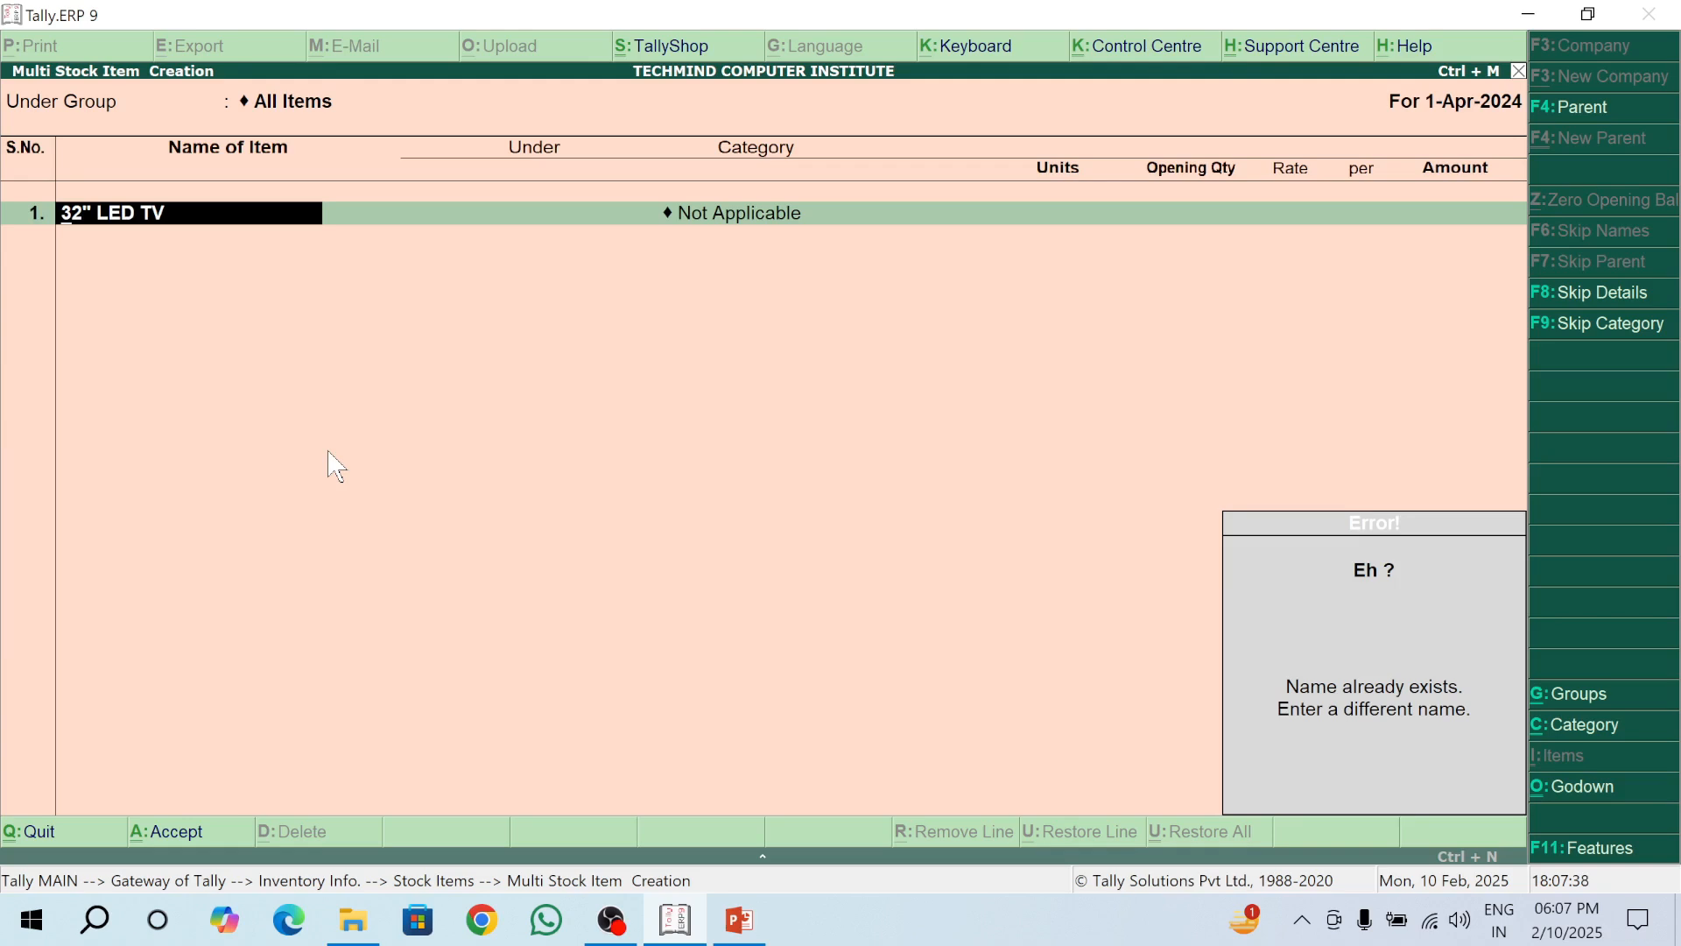
Step: Enter the stock item Un-Ruled Notebook under the group Classmate with the category Stationary
type("Un")
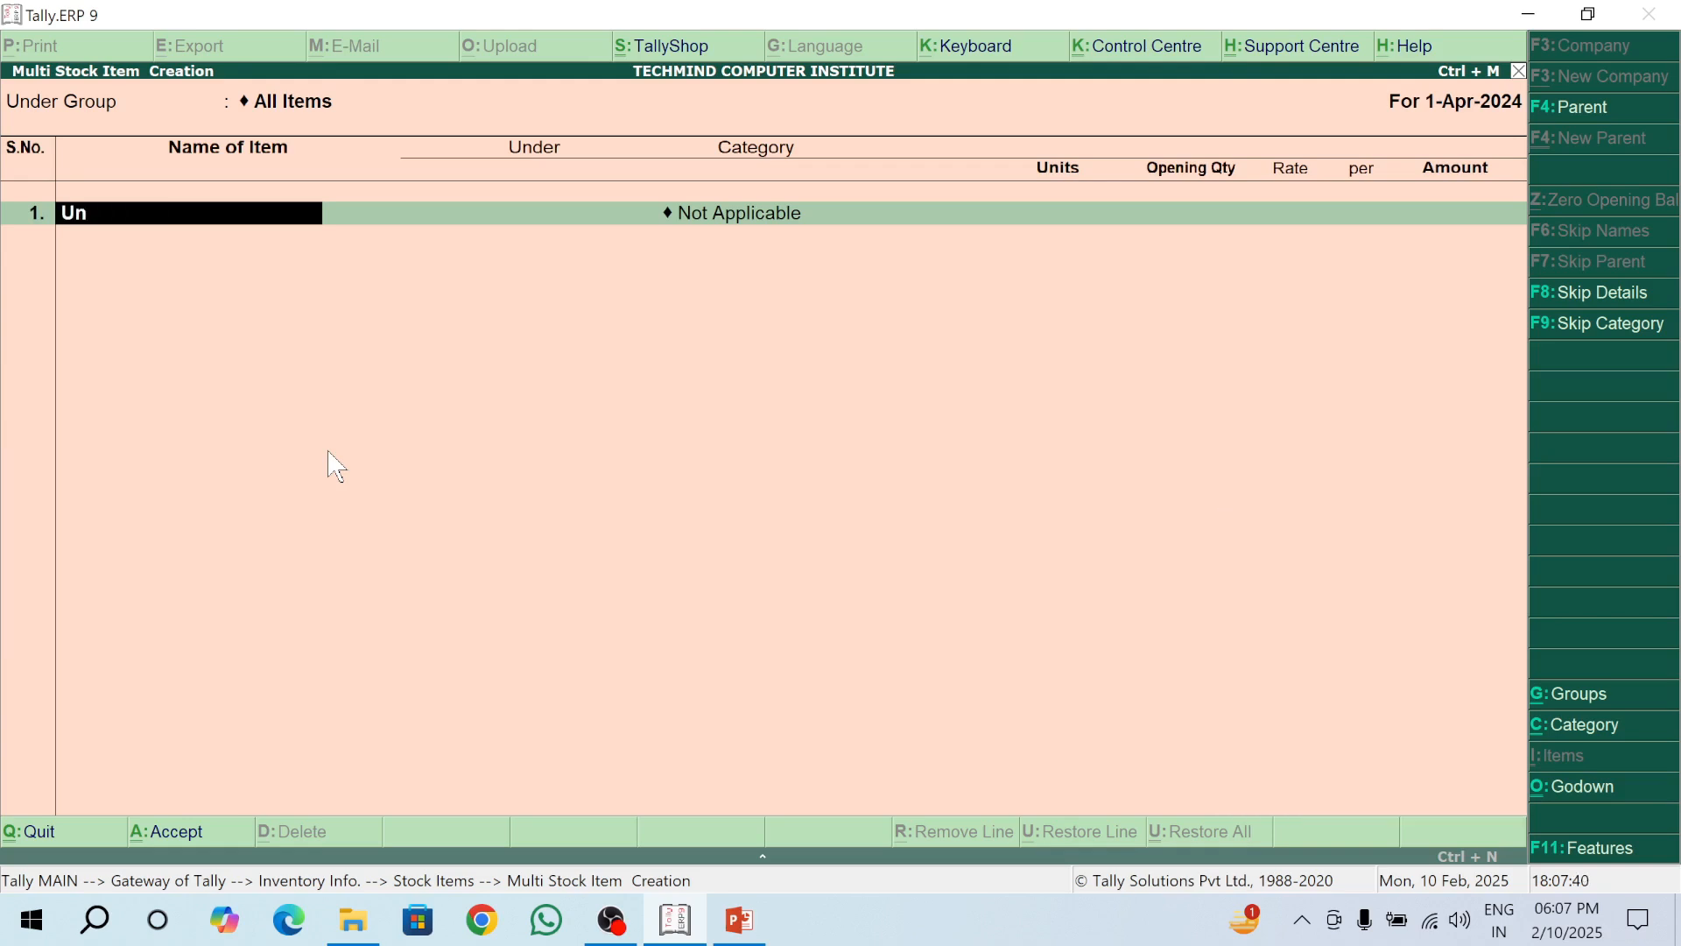
type("-Ruled Notebook")
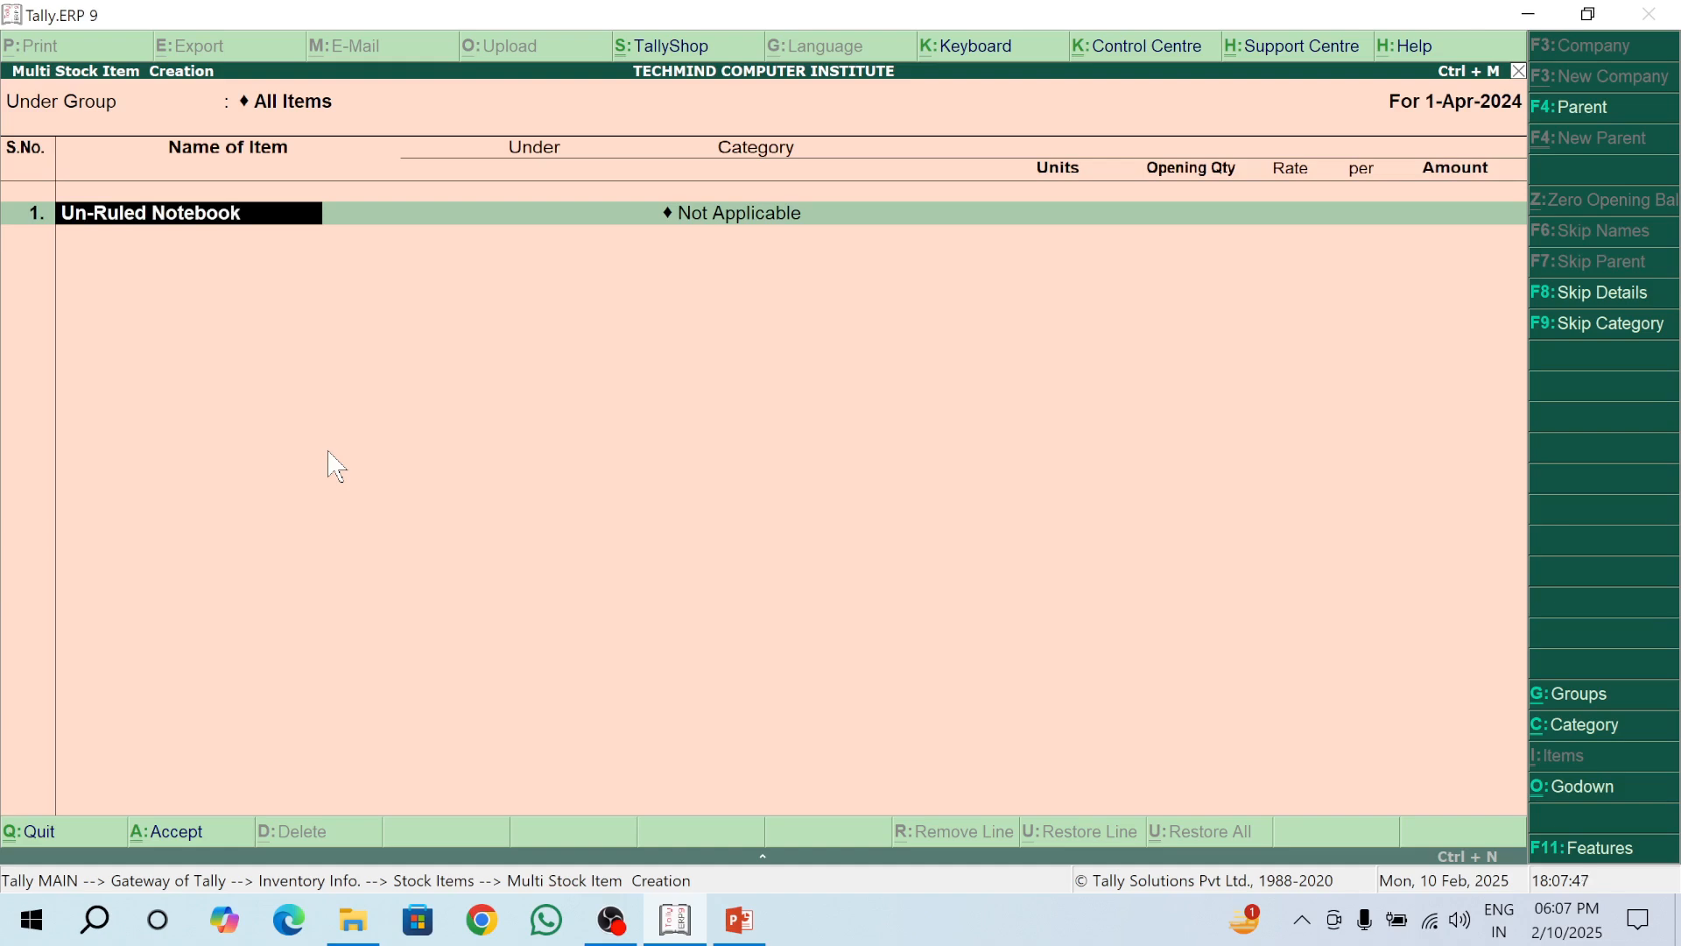
key("Return")
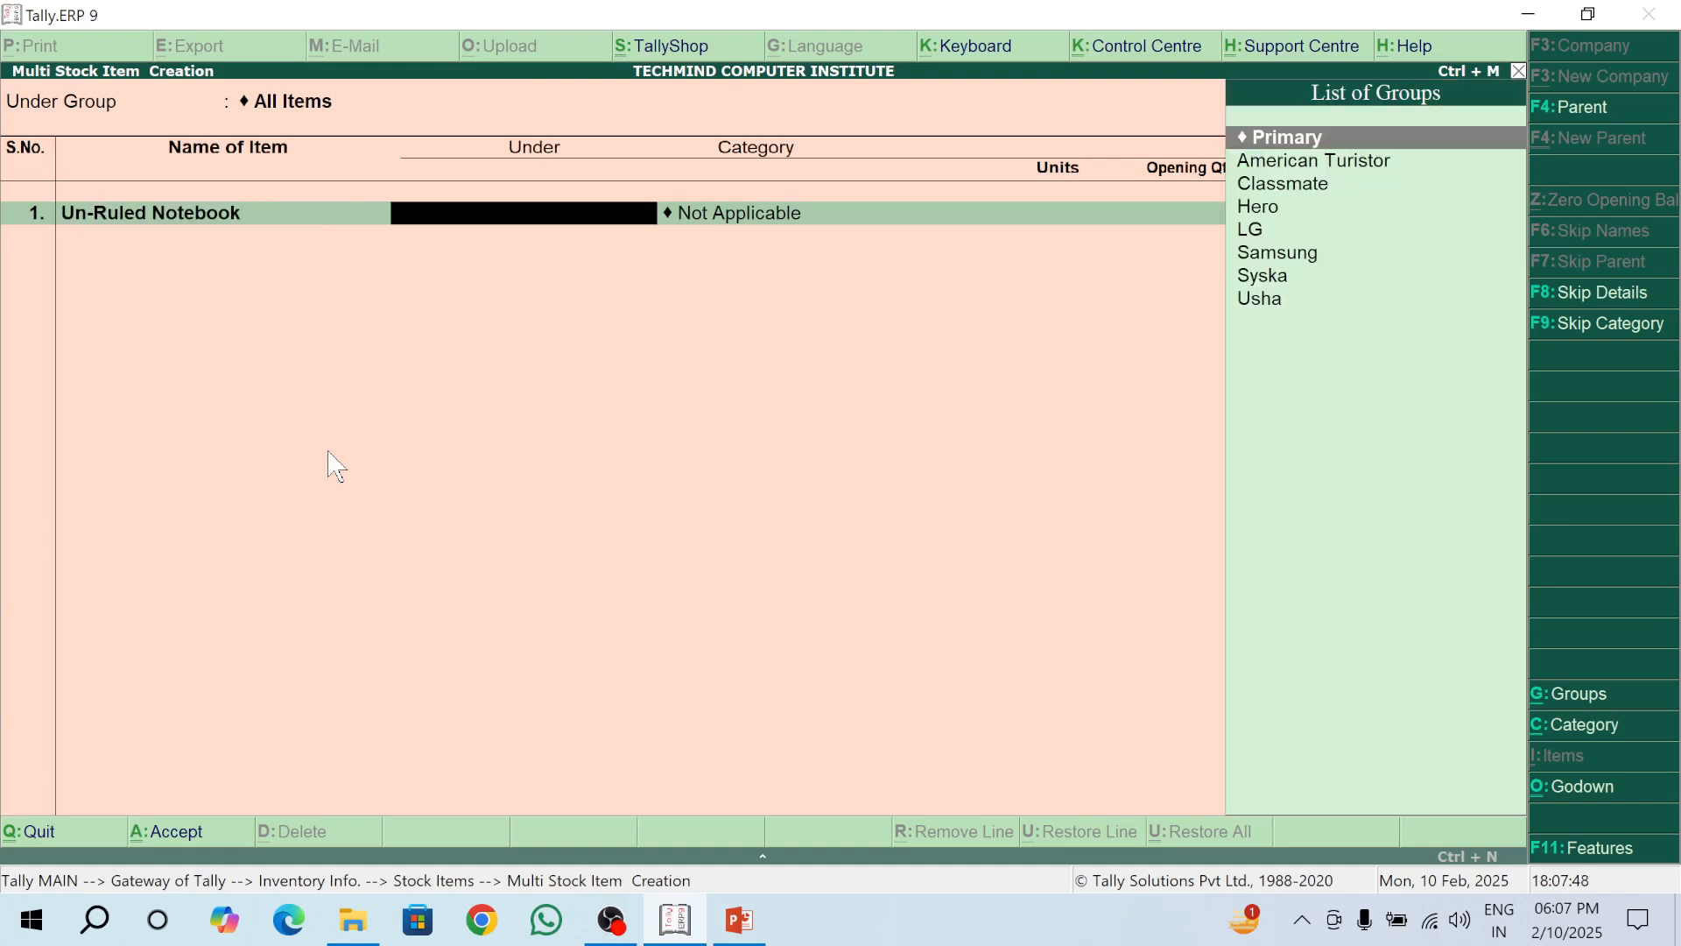
key("Down")
key("Down")
key("Return")
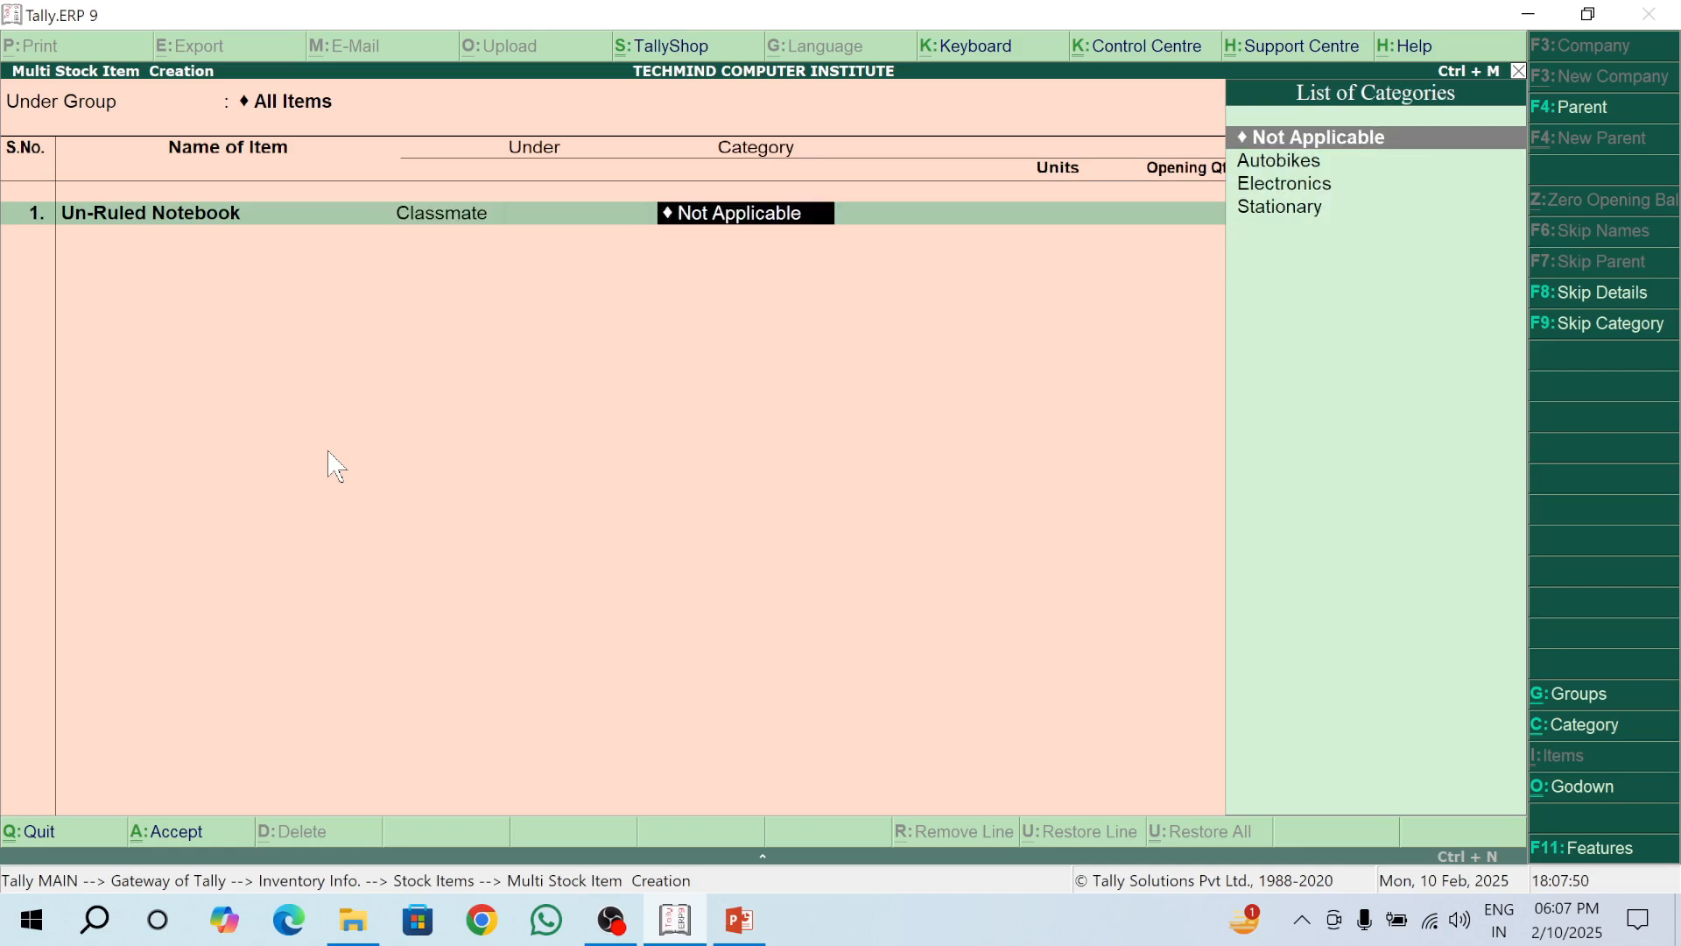
key("Down")
key("Down")
key("Down")
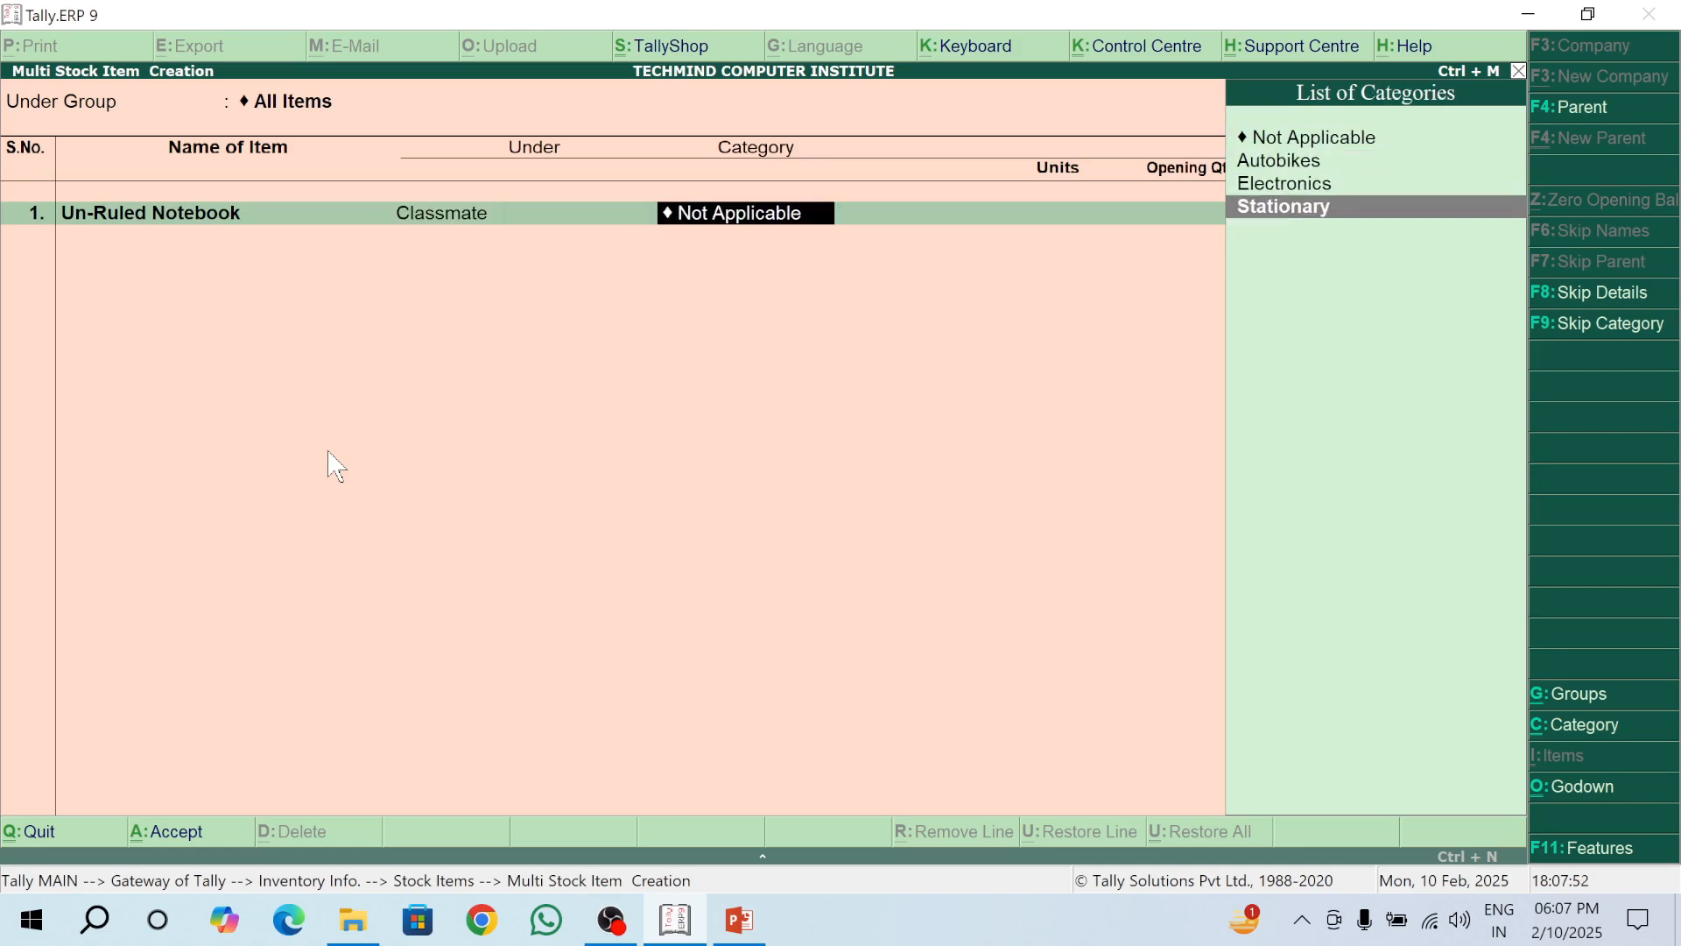
key("Return")
Step: Look through the available units of measure for the Un-Ruled Notebook item
key("Down")
key("Down")
key("Down")
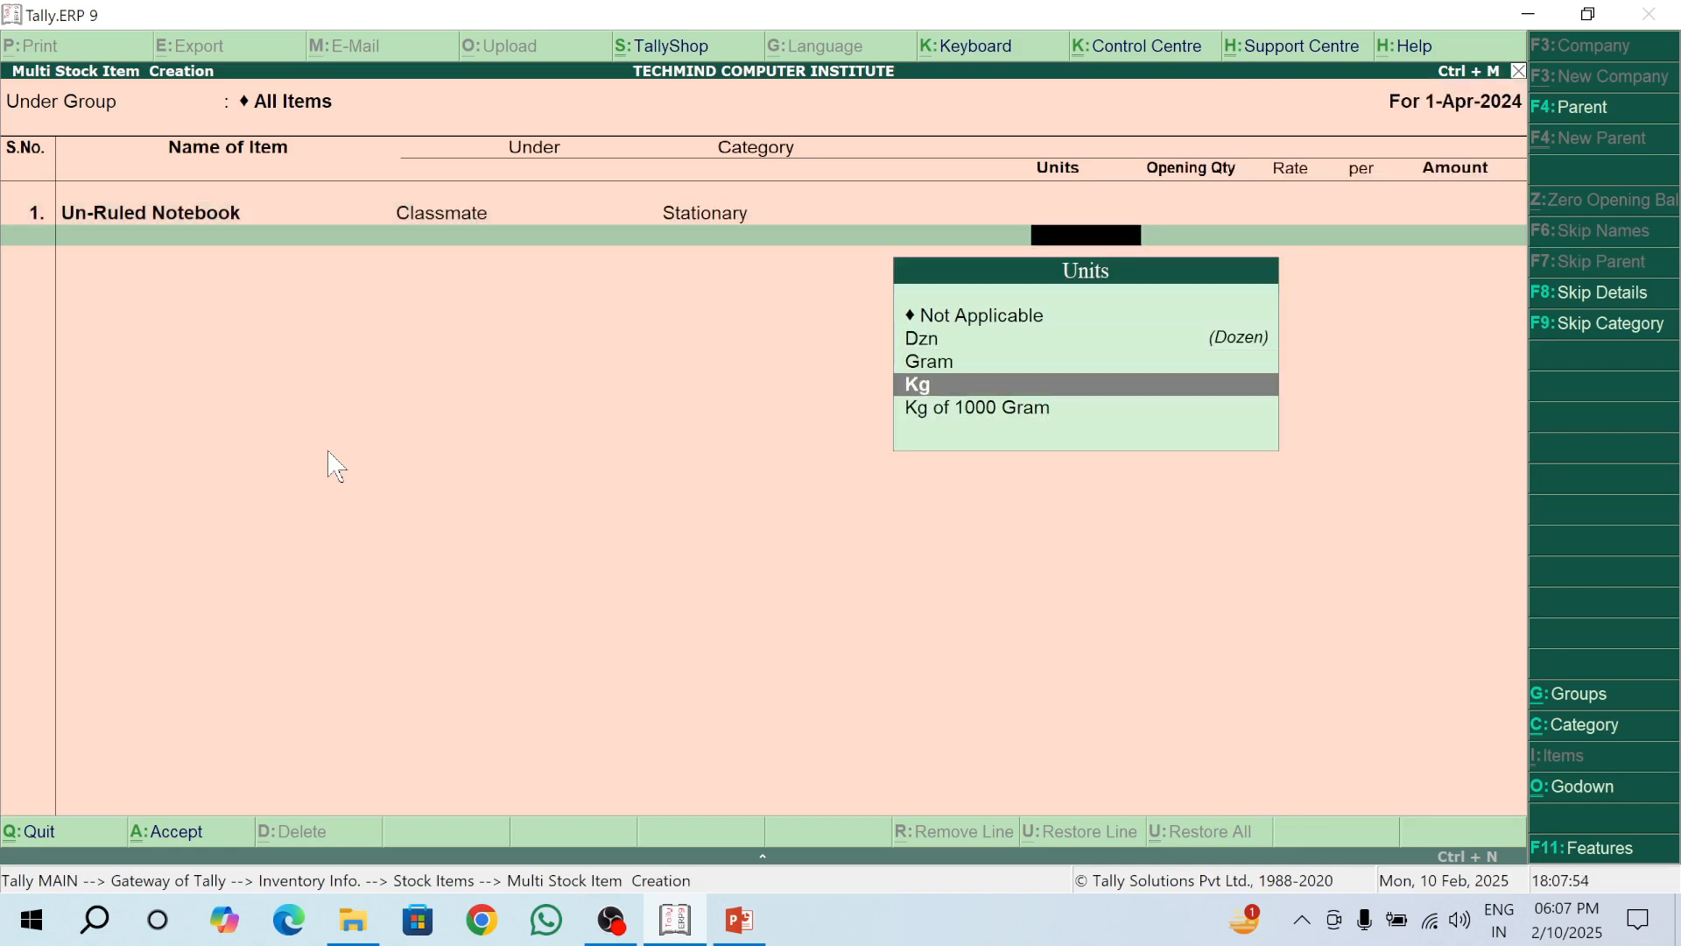
key("Up")
key("Up")
key("Down")
key("Down")
key("Down")
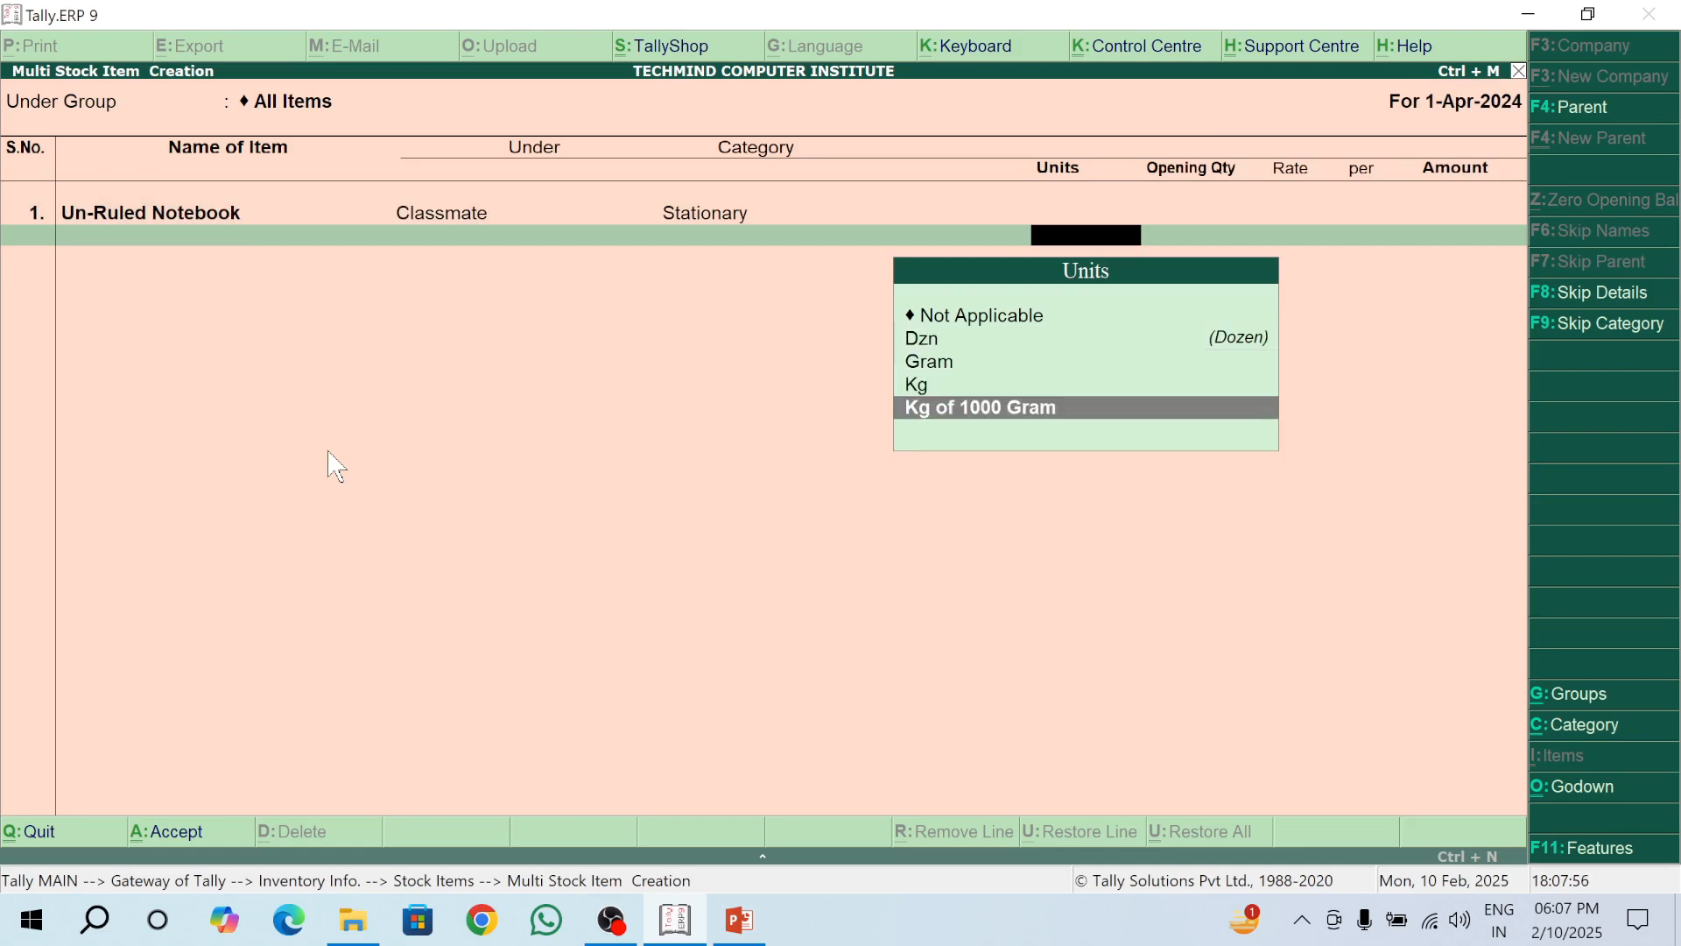
key("Up")
key("Up")
key("Up")
key("Up")
key("Down")
key("Down")
key("Down")
key("Down")
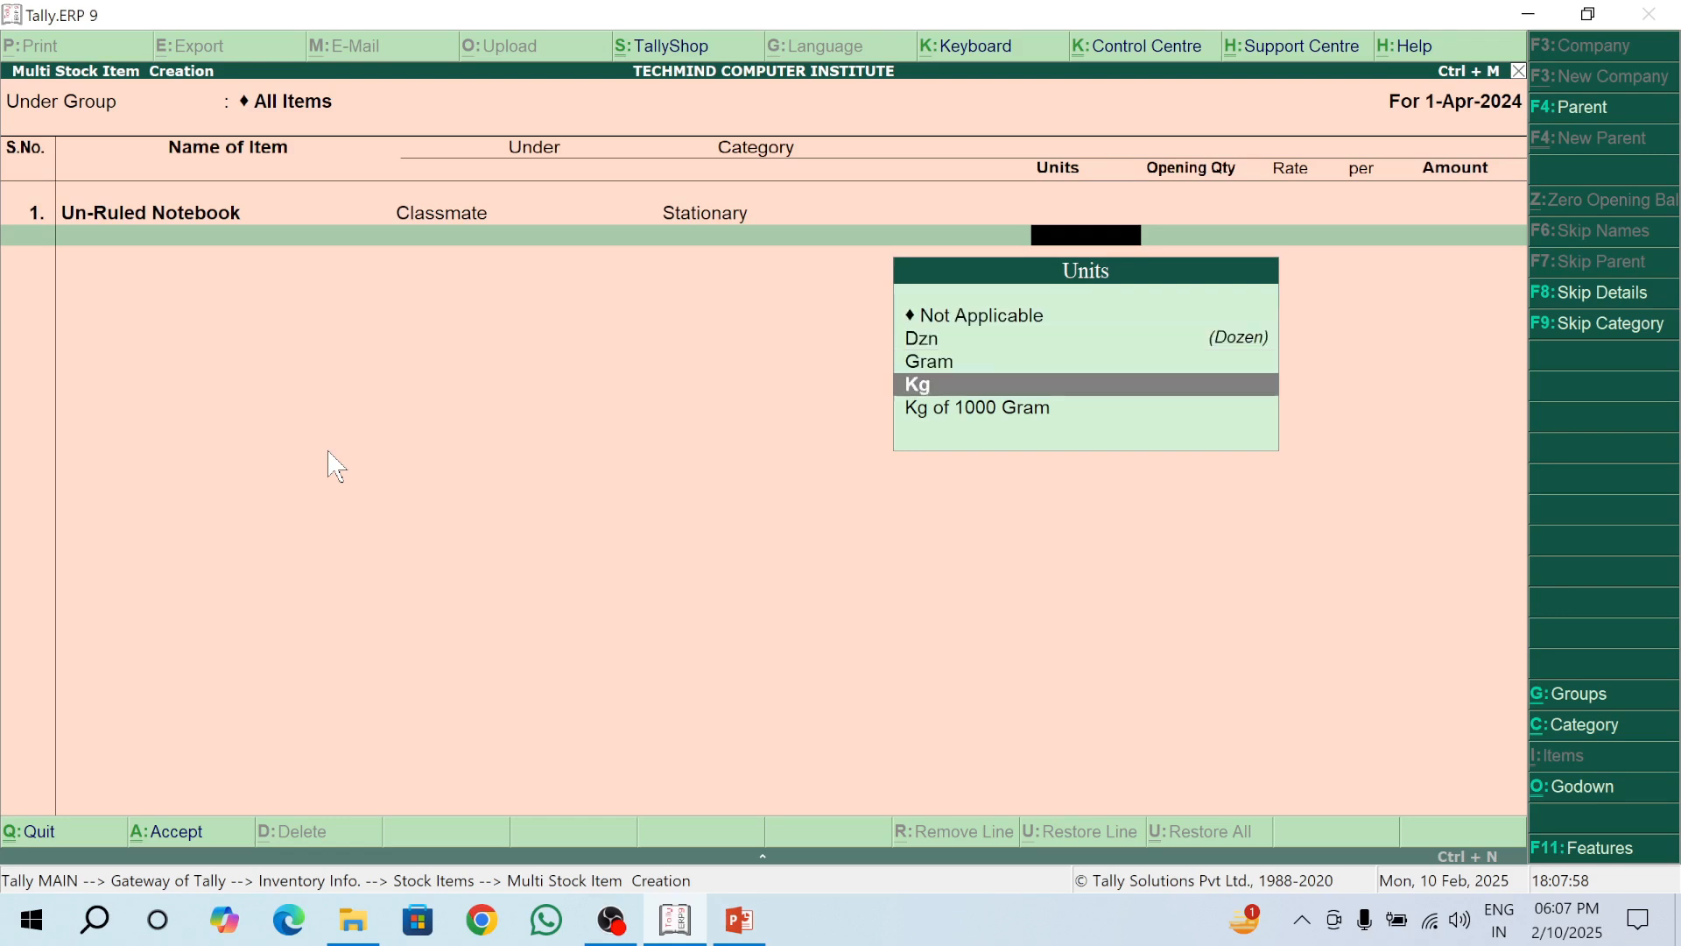
key("Up")
key("Up")
key("Up")
key("Up")
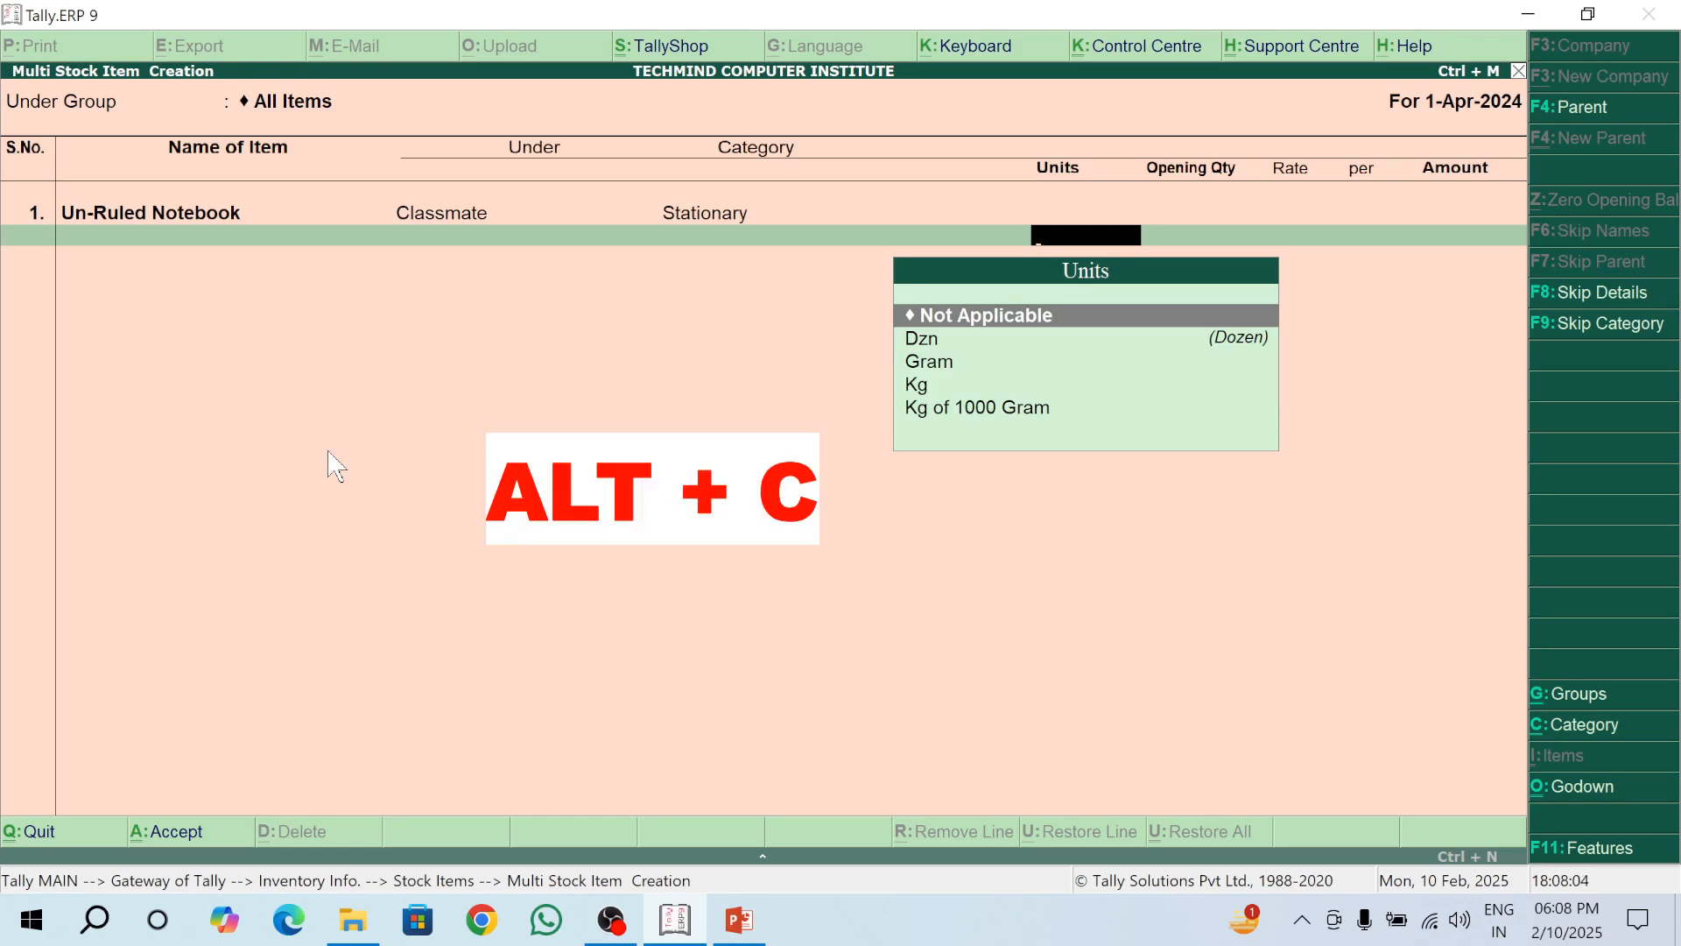
Step: Create a simple unit with the symbol Pcs and assign it to Un-Ruled Notebook, leaving the opening quantity blank
key("alt+c")
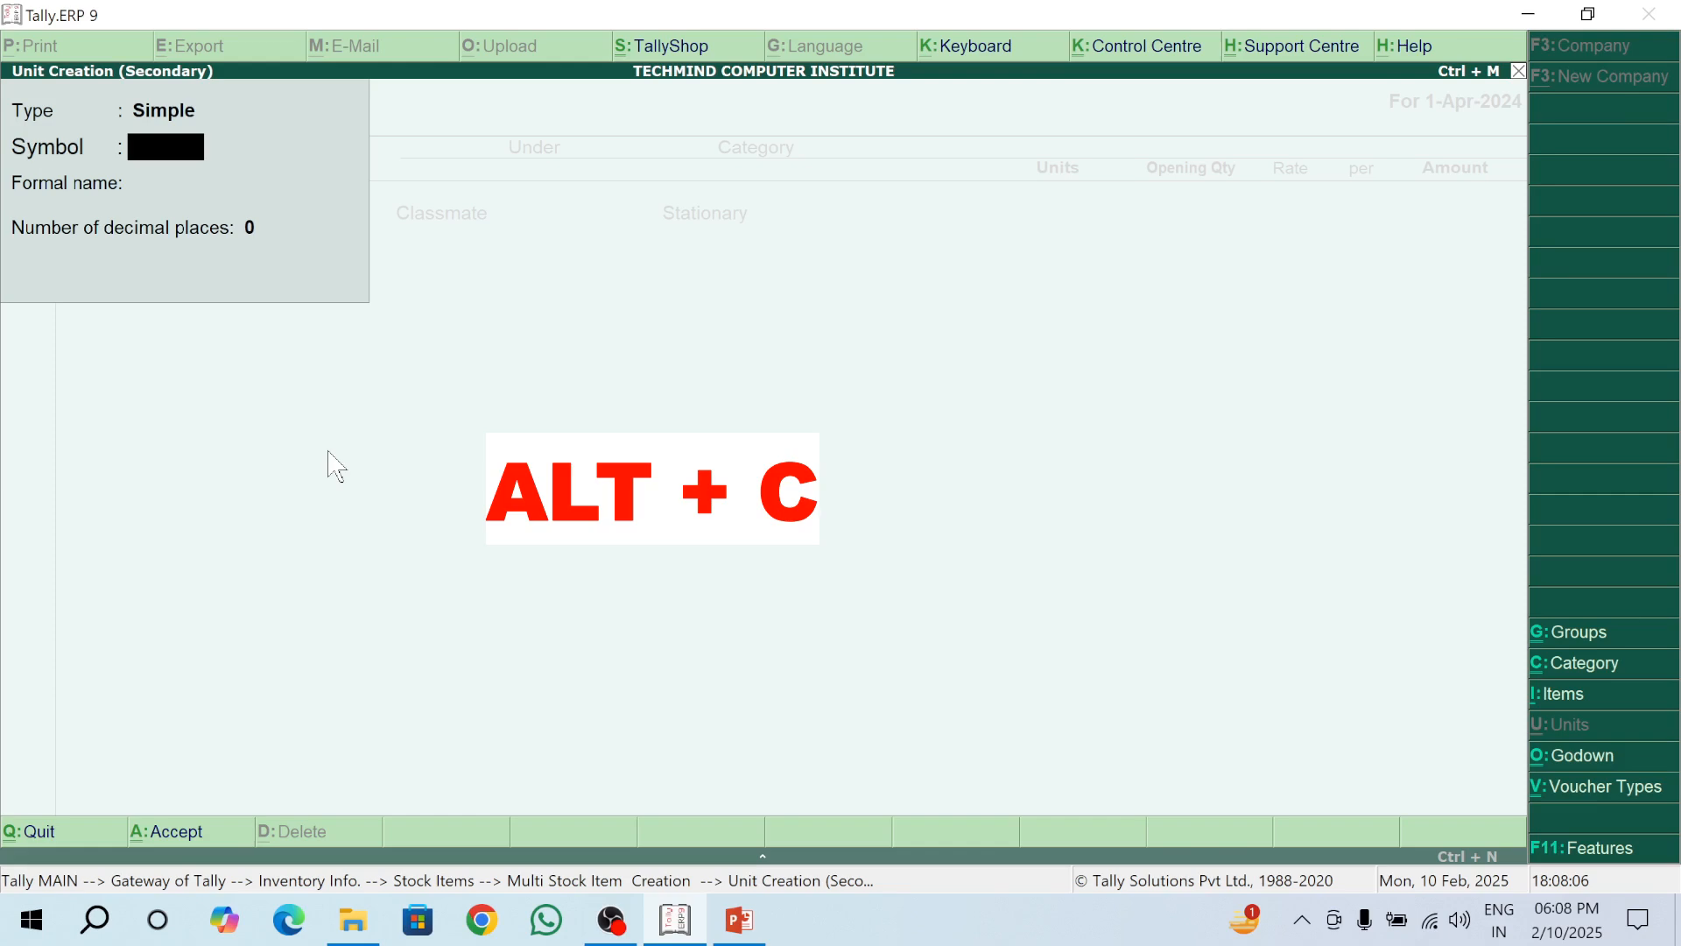
type("Pcs")
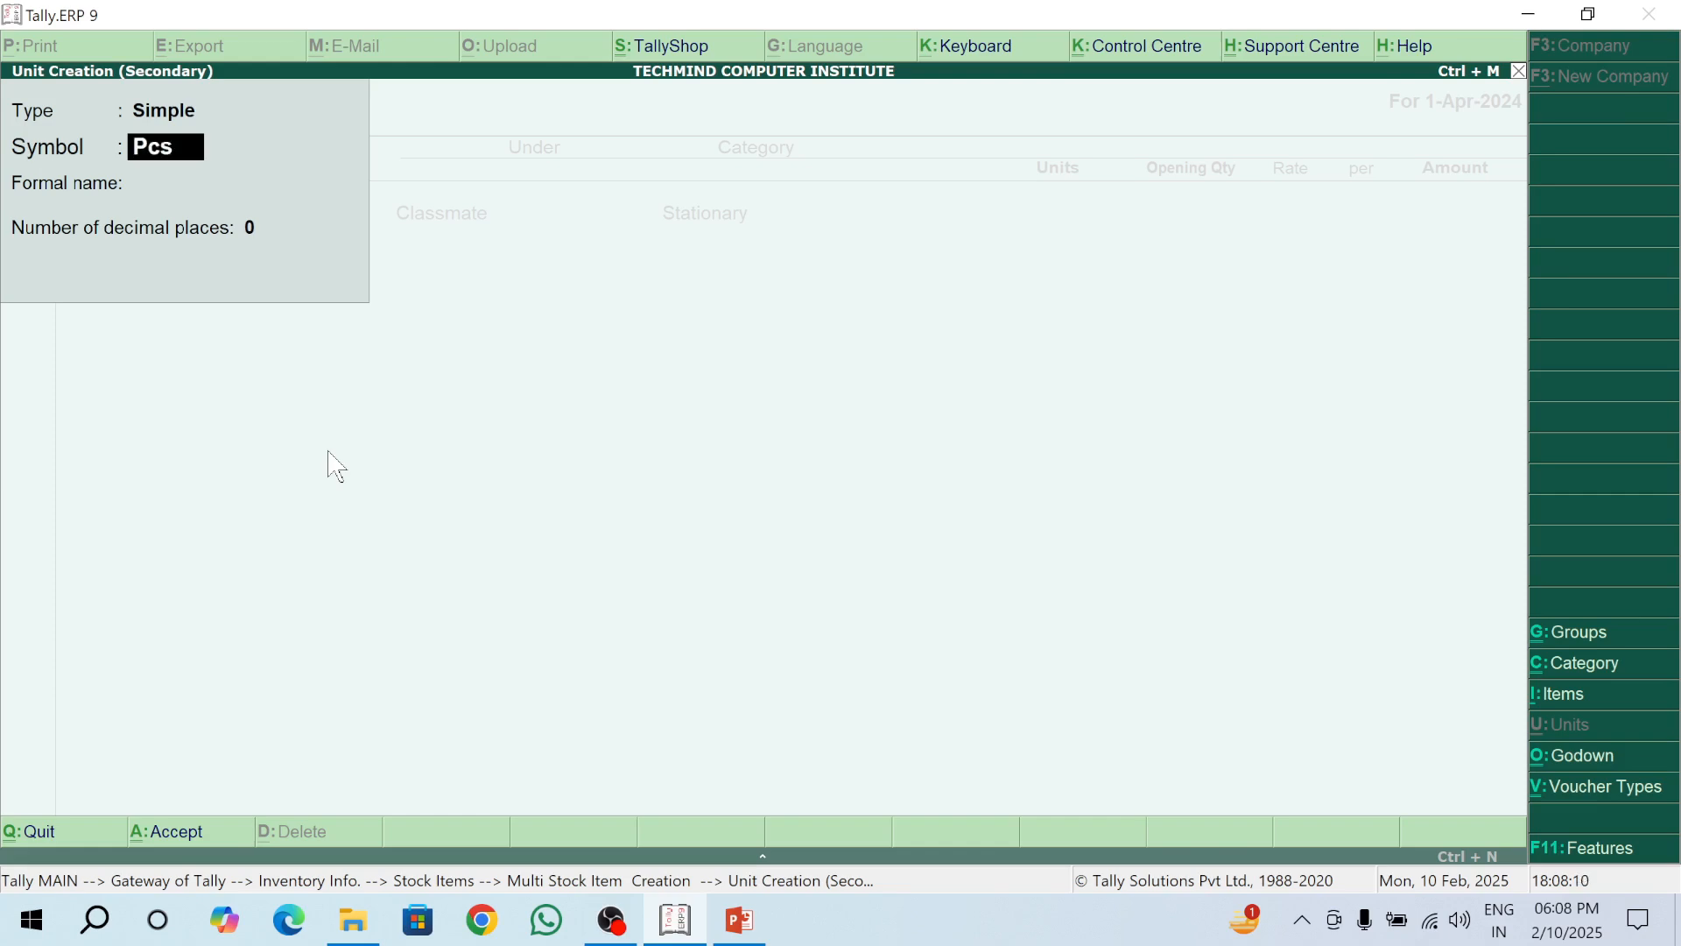
key("ctrl+a")
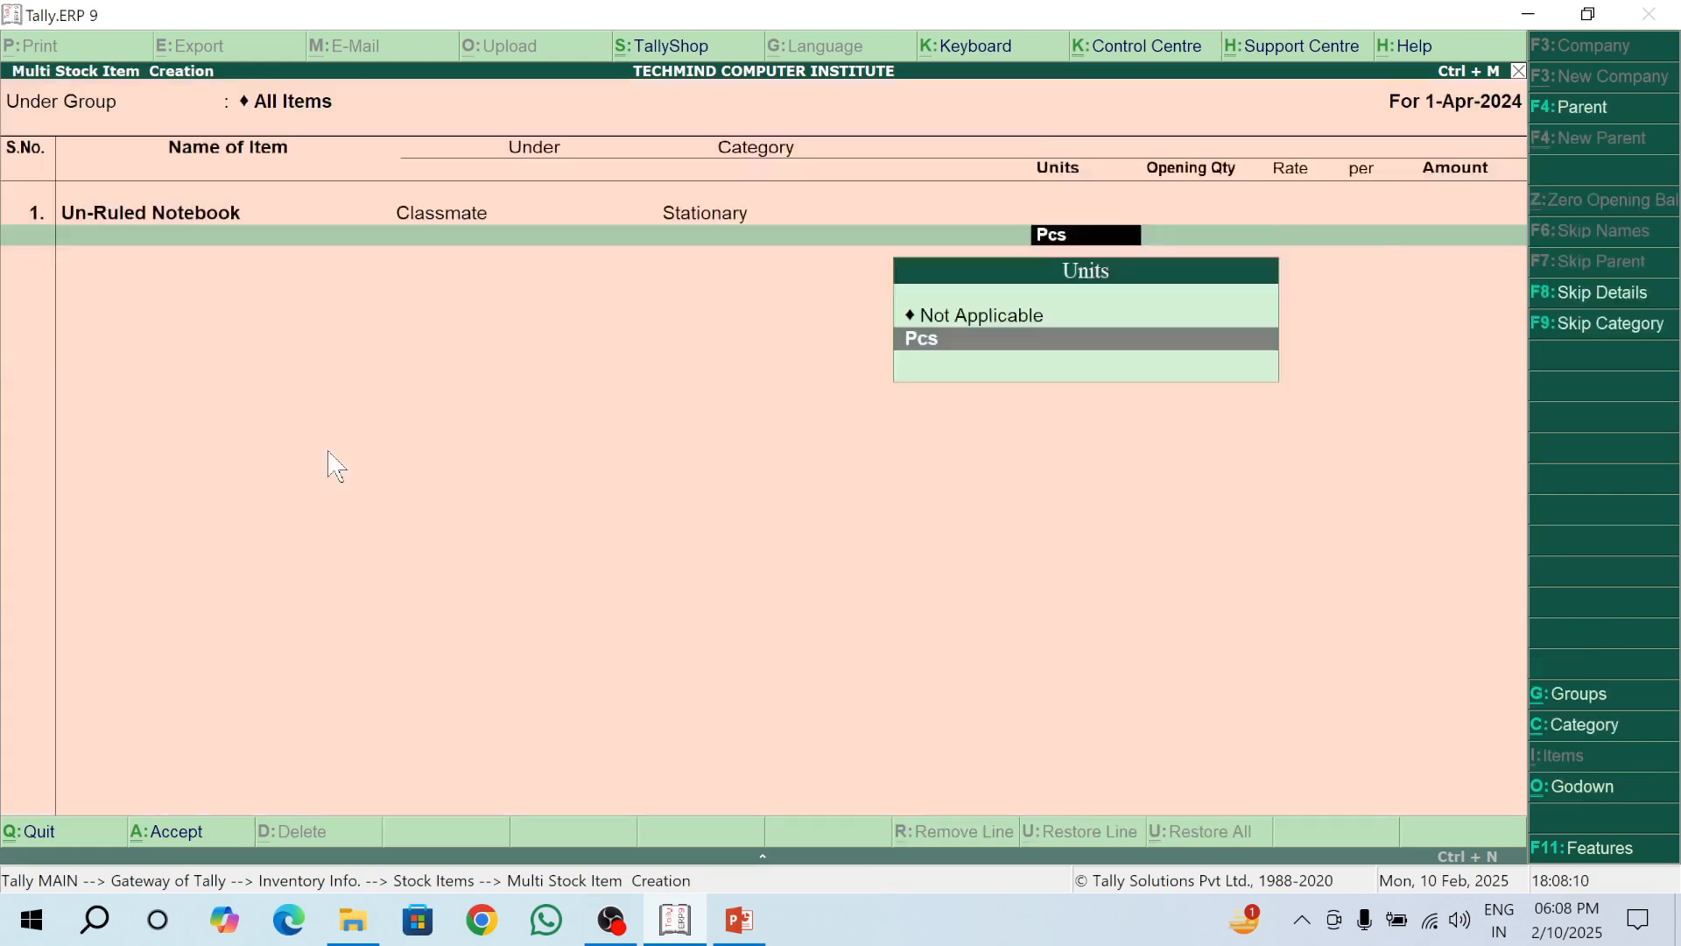
key("Return")
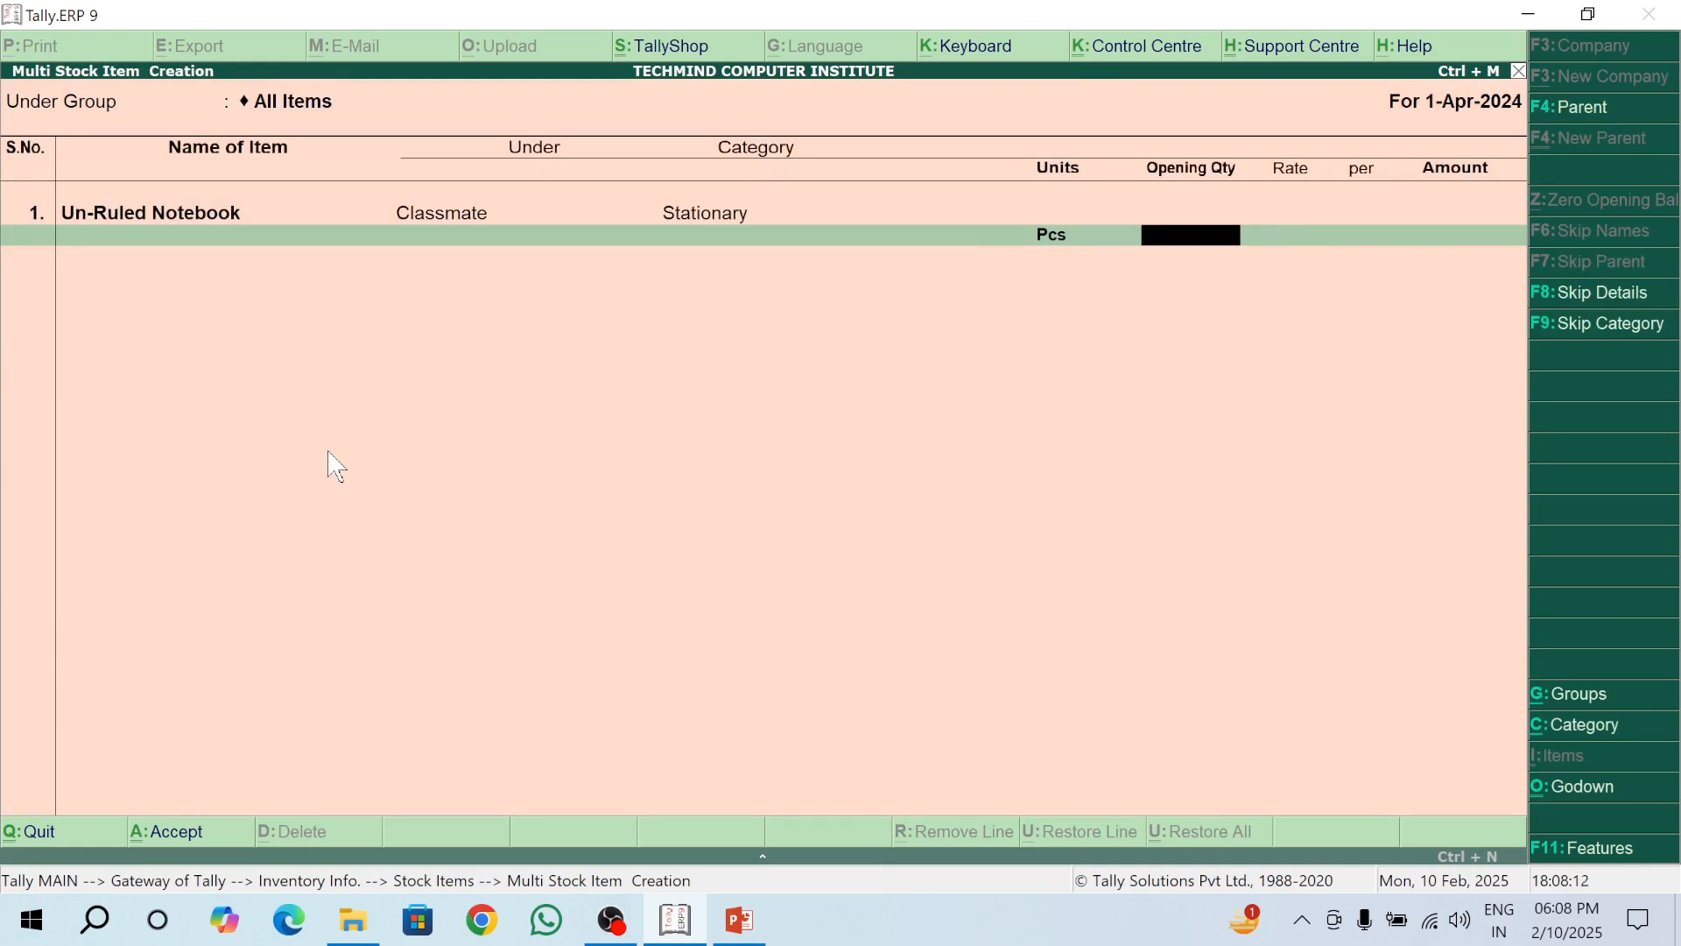
key("Return")
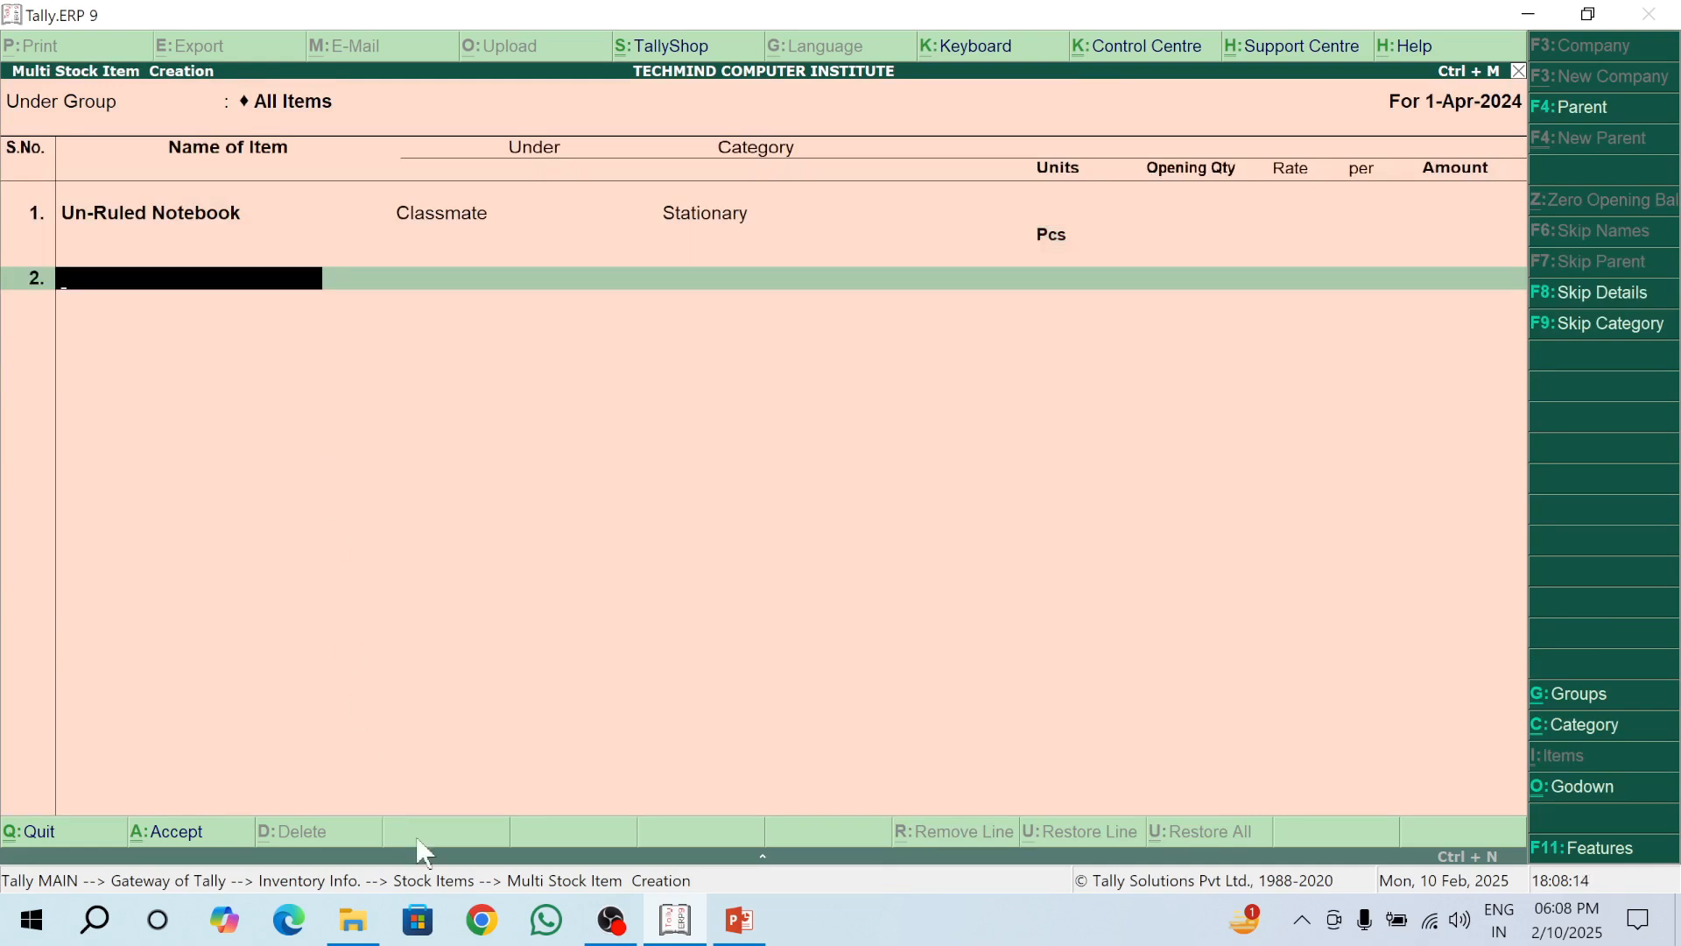
Step: Check the next item on the PowerPoint project slide and enter School Bag under the group American Turistor
left_click(755, 932)
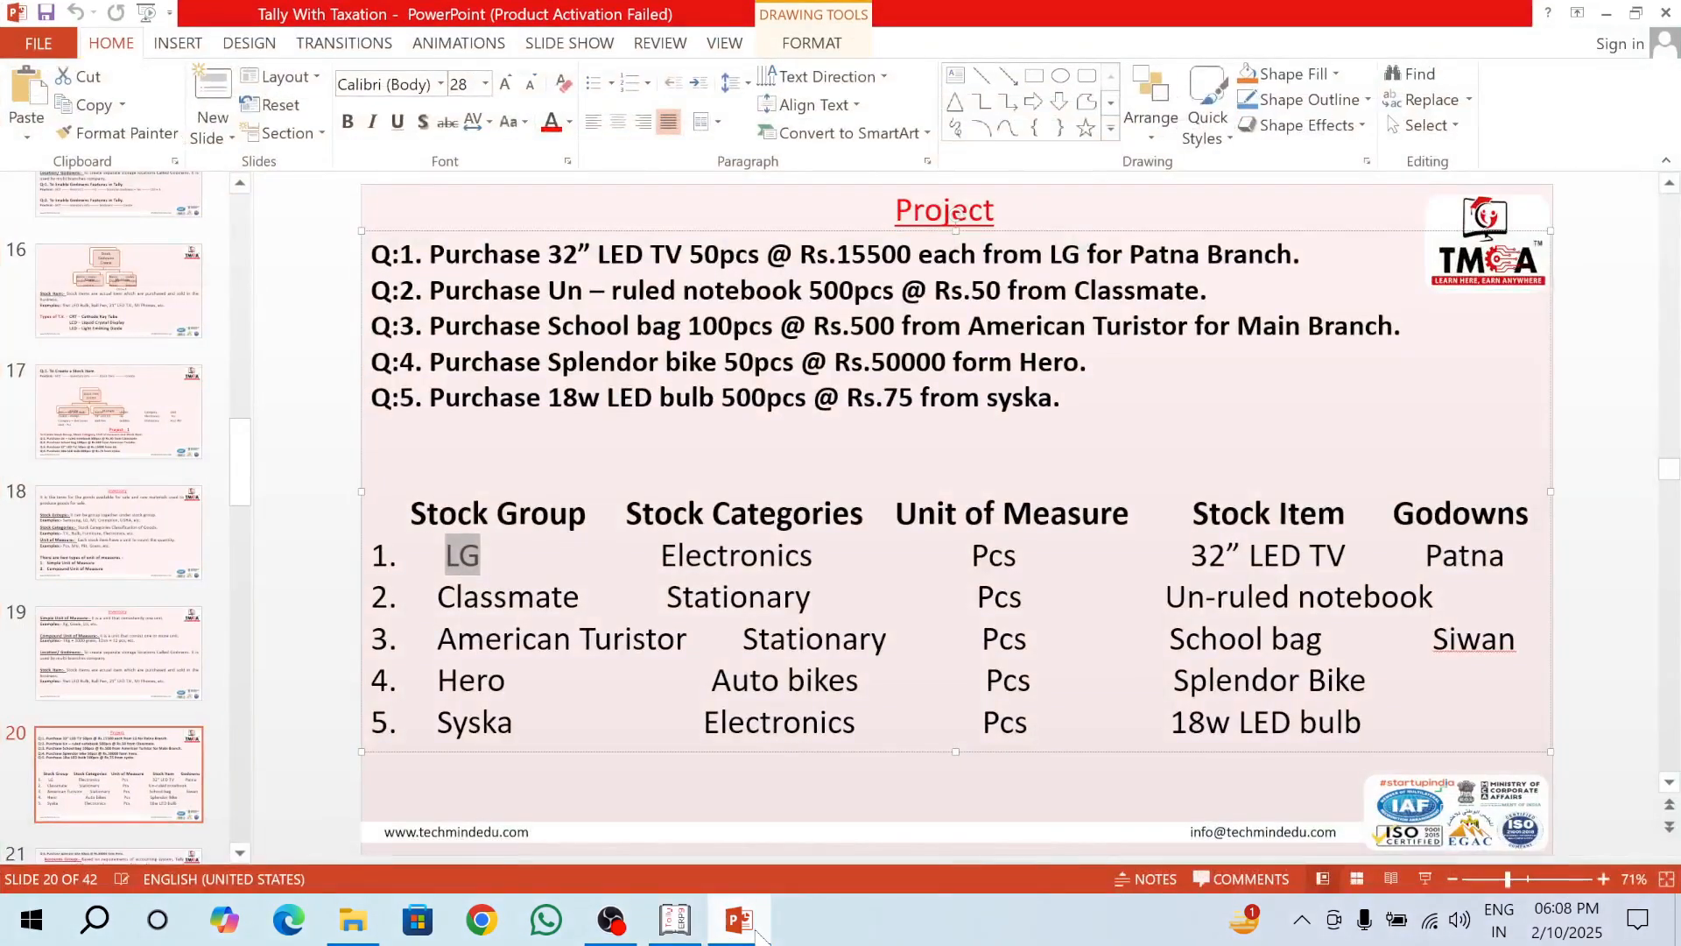
left_click(753, 932)
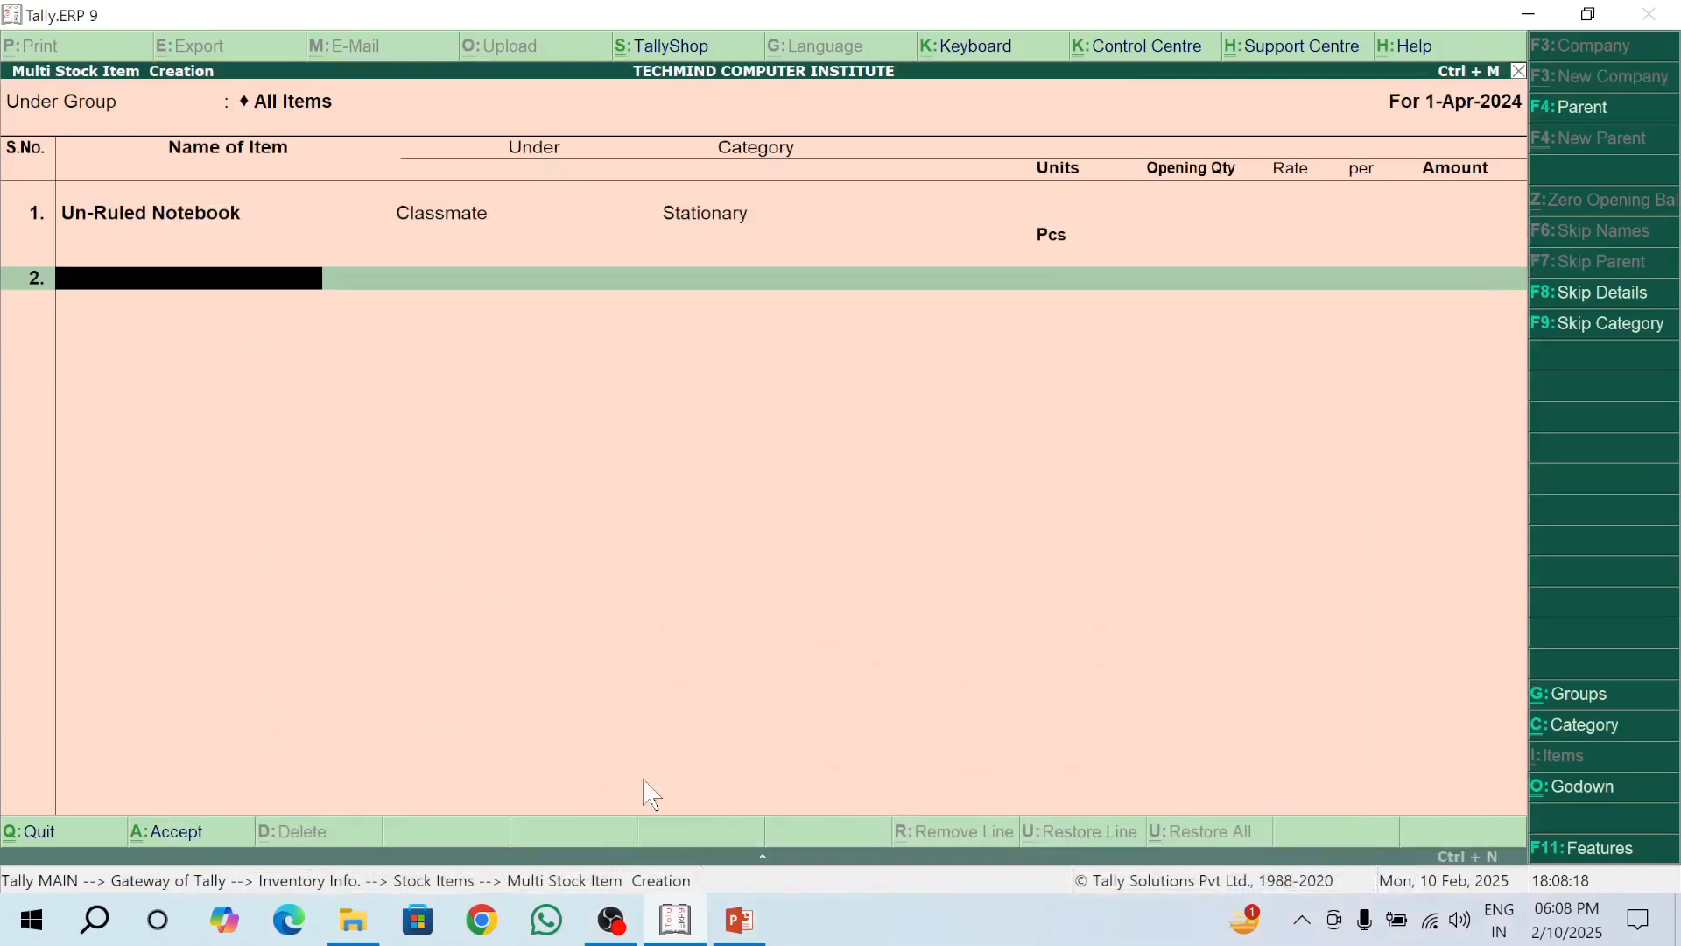
type("School Bag")
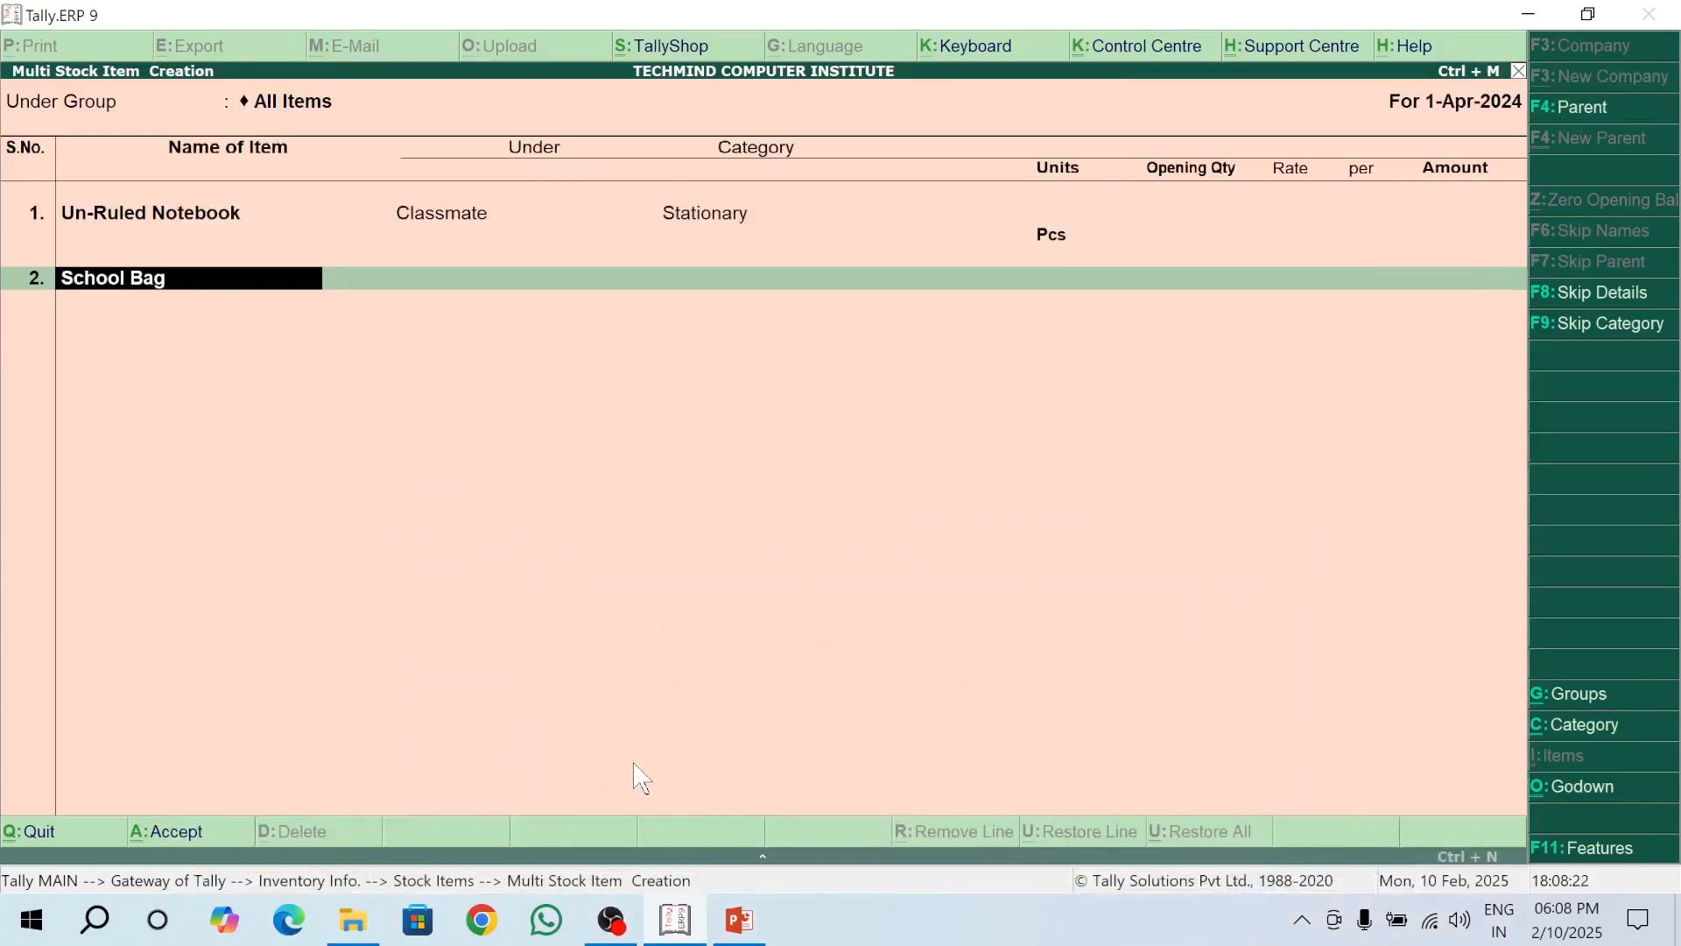
key("Return")
key("Down")
key("Down")
key("Down")
key("Down")
key("Down")
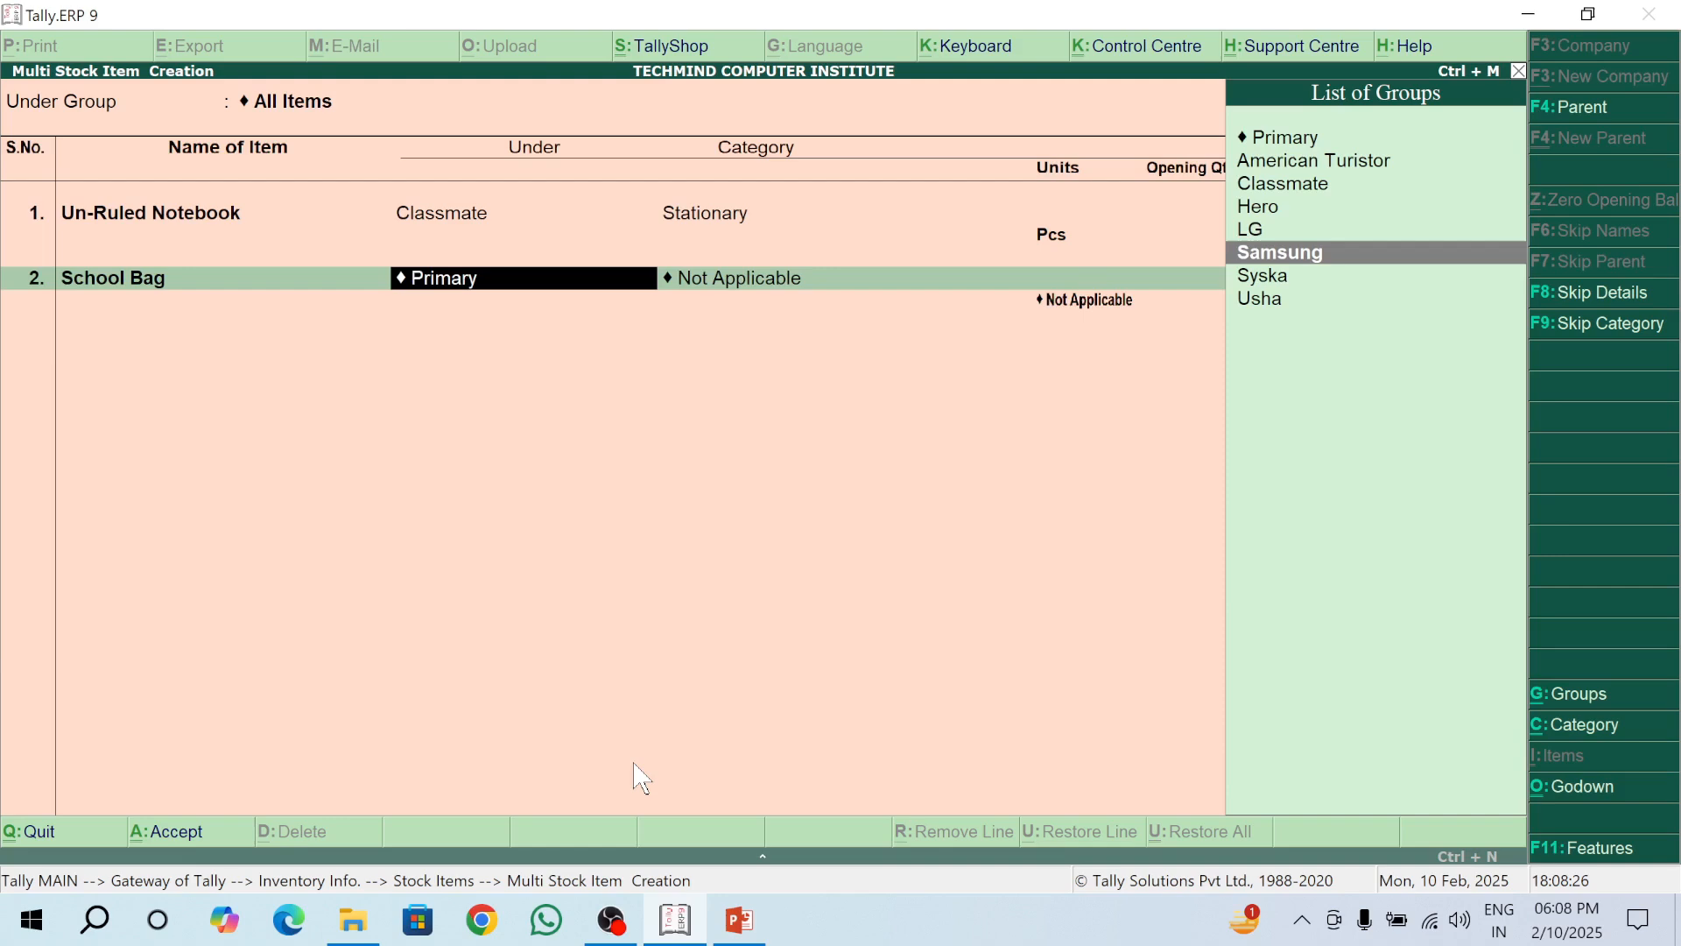
key("Up")
key("Up")
key("Up")
key("Up")
key("Return")
Step: Set School Bag's category to Stationary and its unit to Pcs, leaving the opening quantity blank
key("Down")
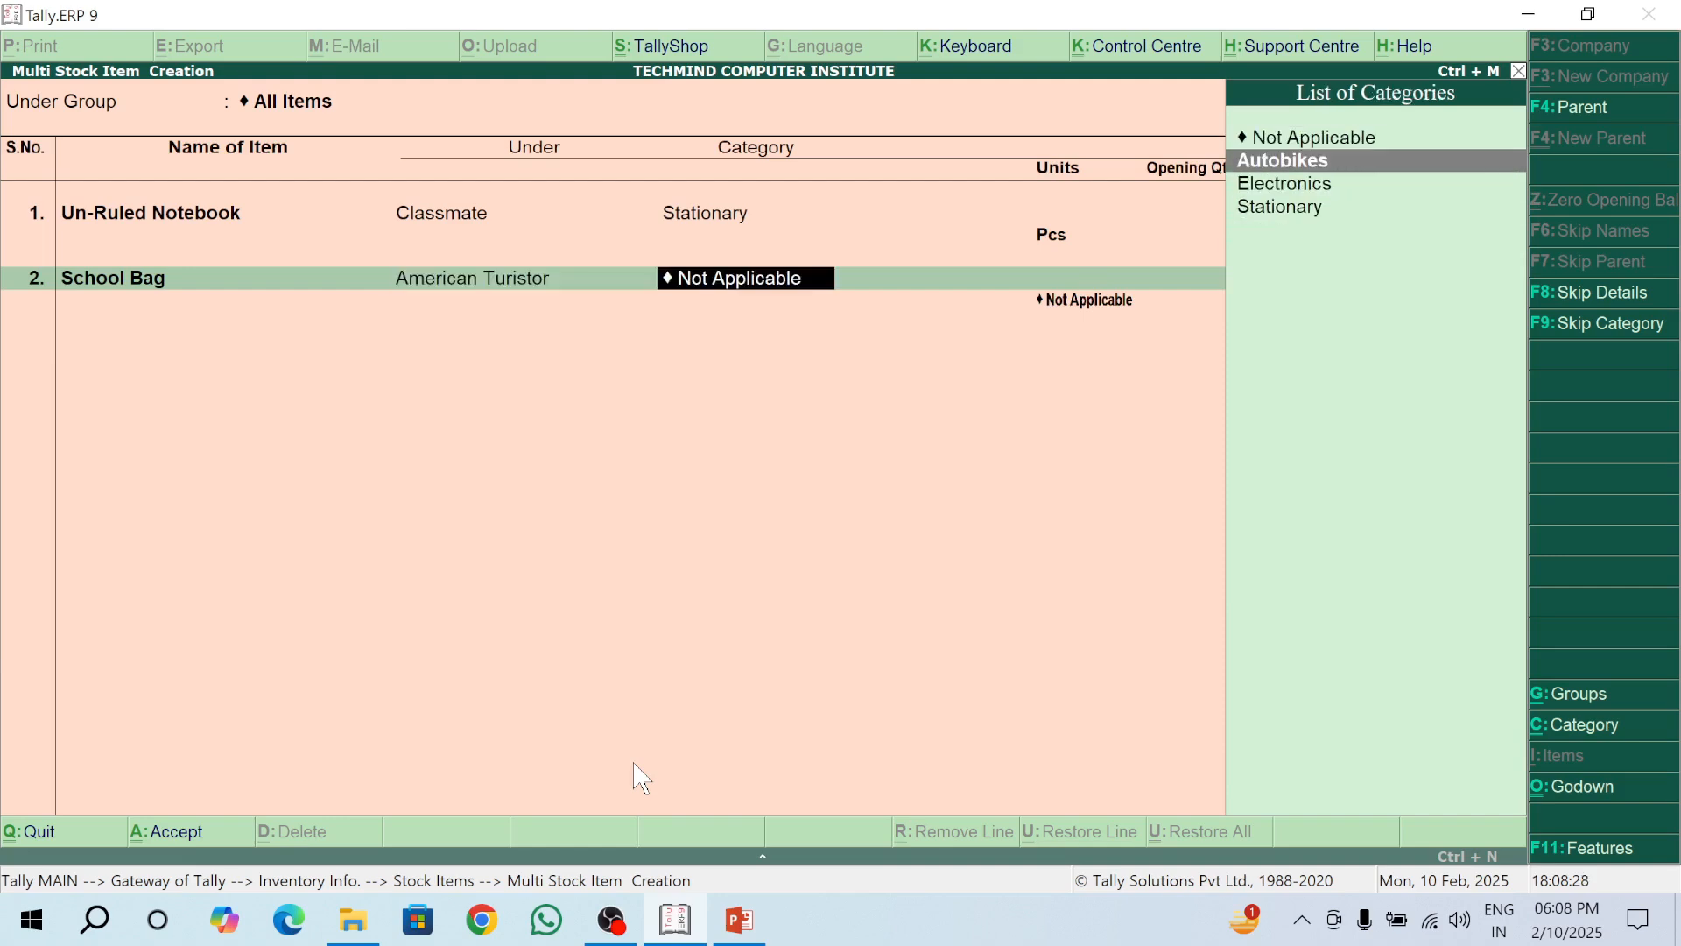
key("Down")
key("Down")
key("Return")
key("Down")
key("Down")
key("Down")
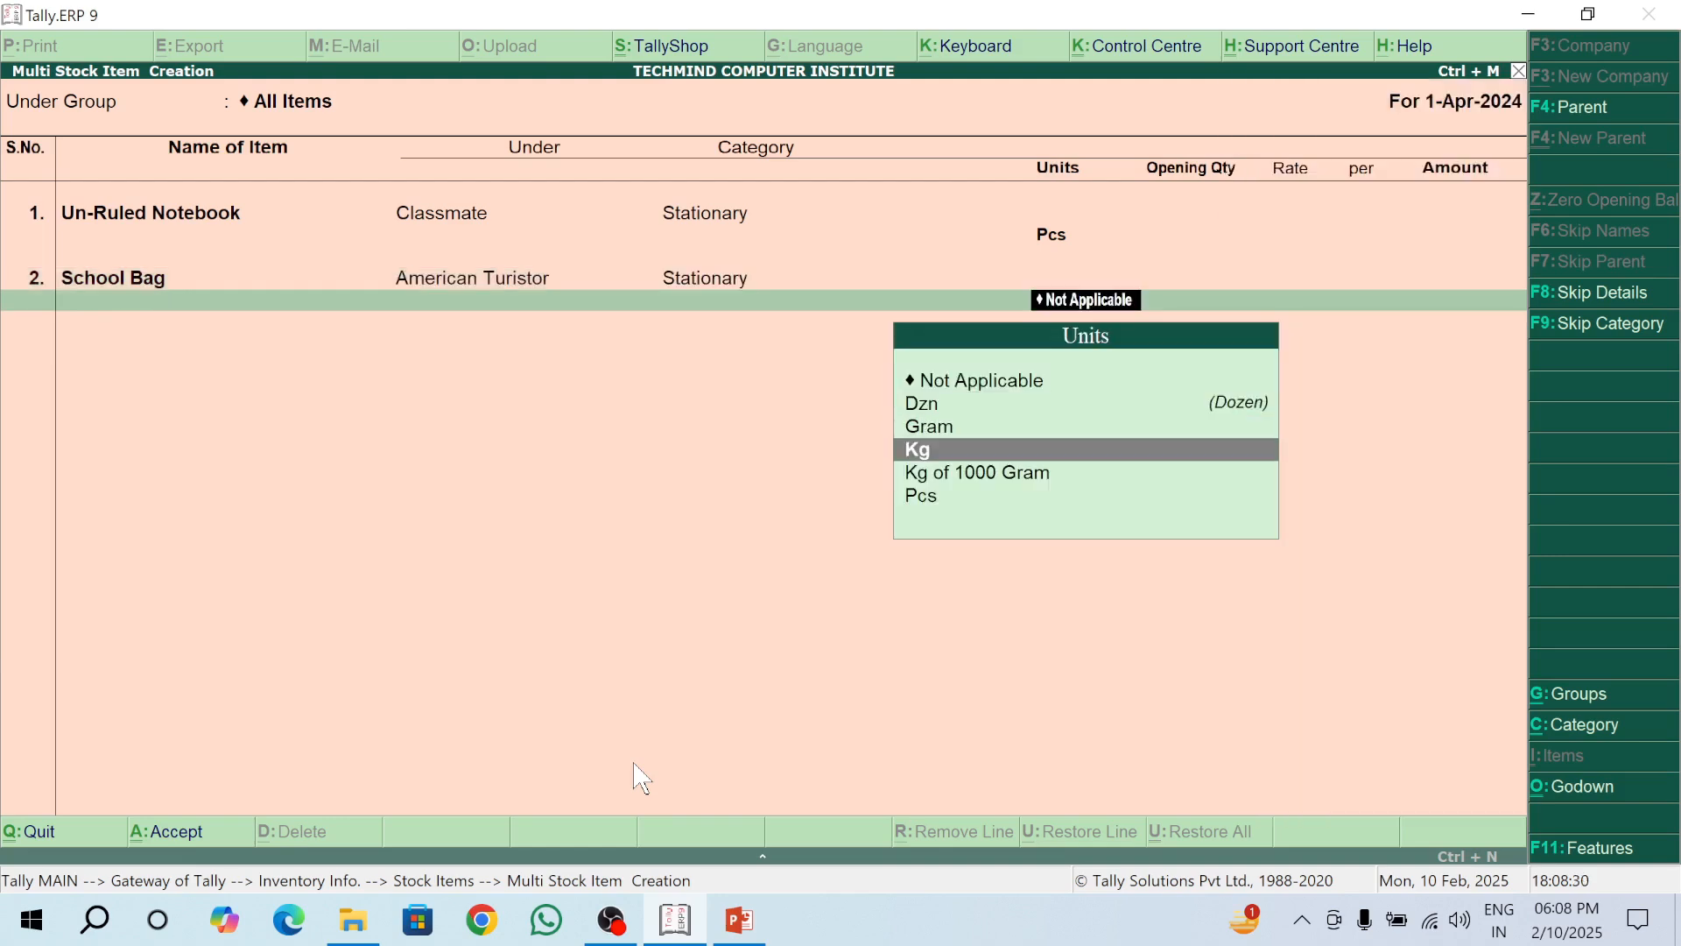
key("Down")
key("Down")
key("Return")
key("Return")
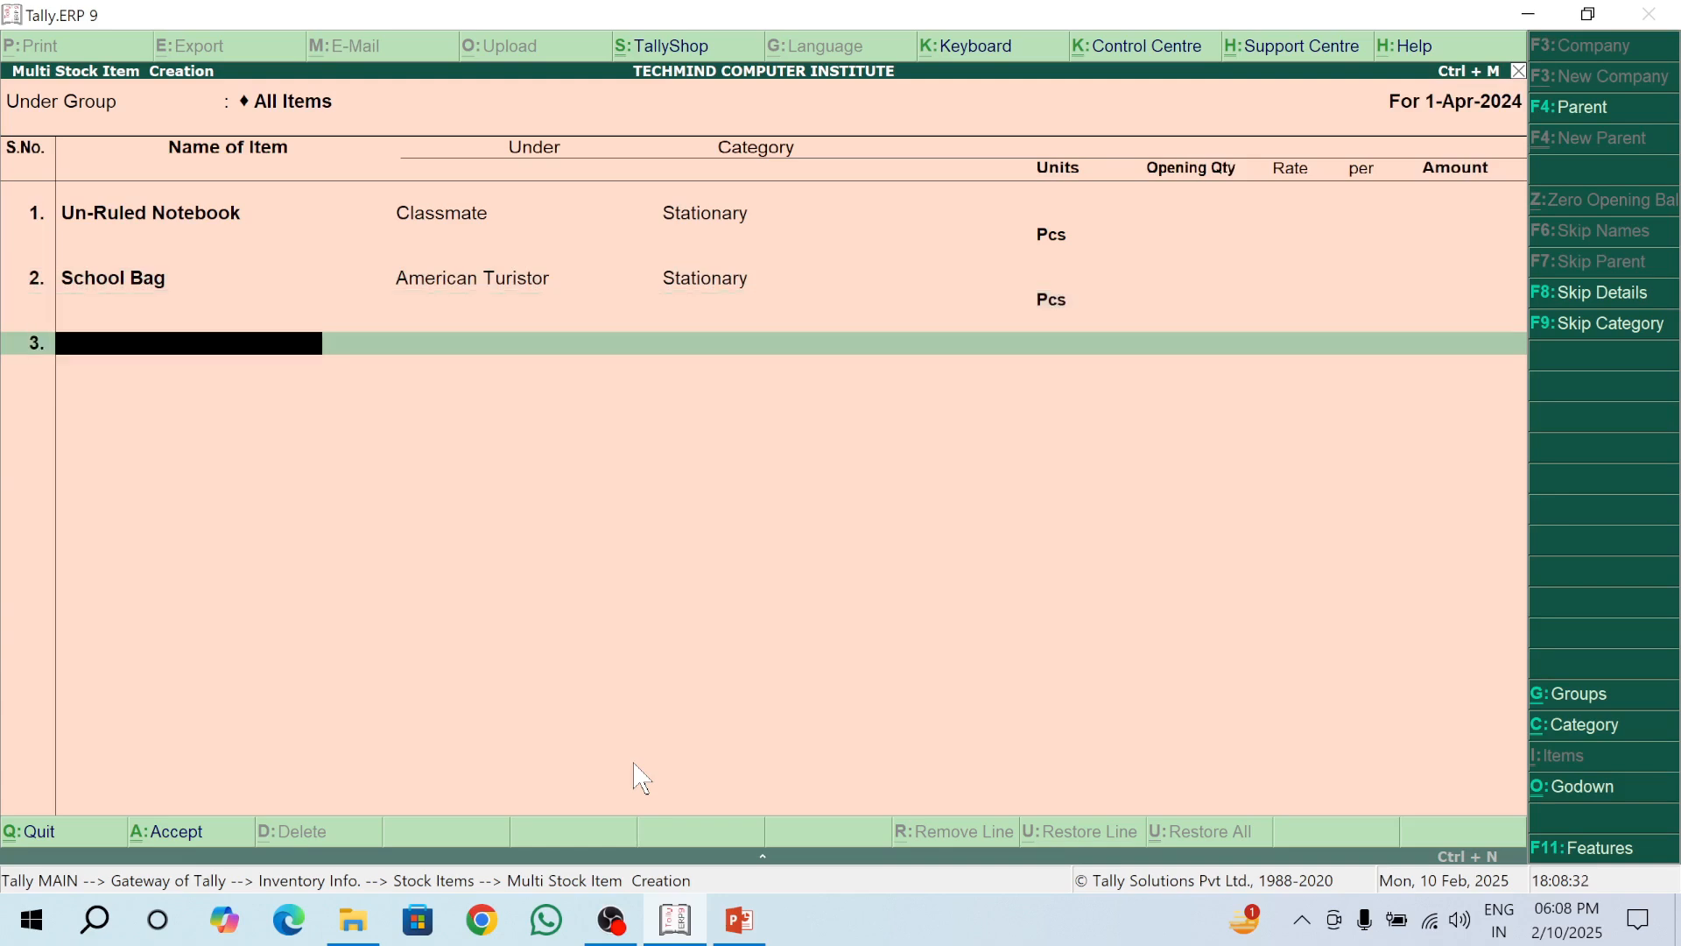
Step: Enter Splendor Bike as the third stock item under the group Hero
type("Splendor Bike")
key("Return")
key("Down")
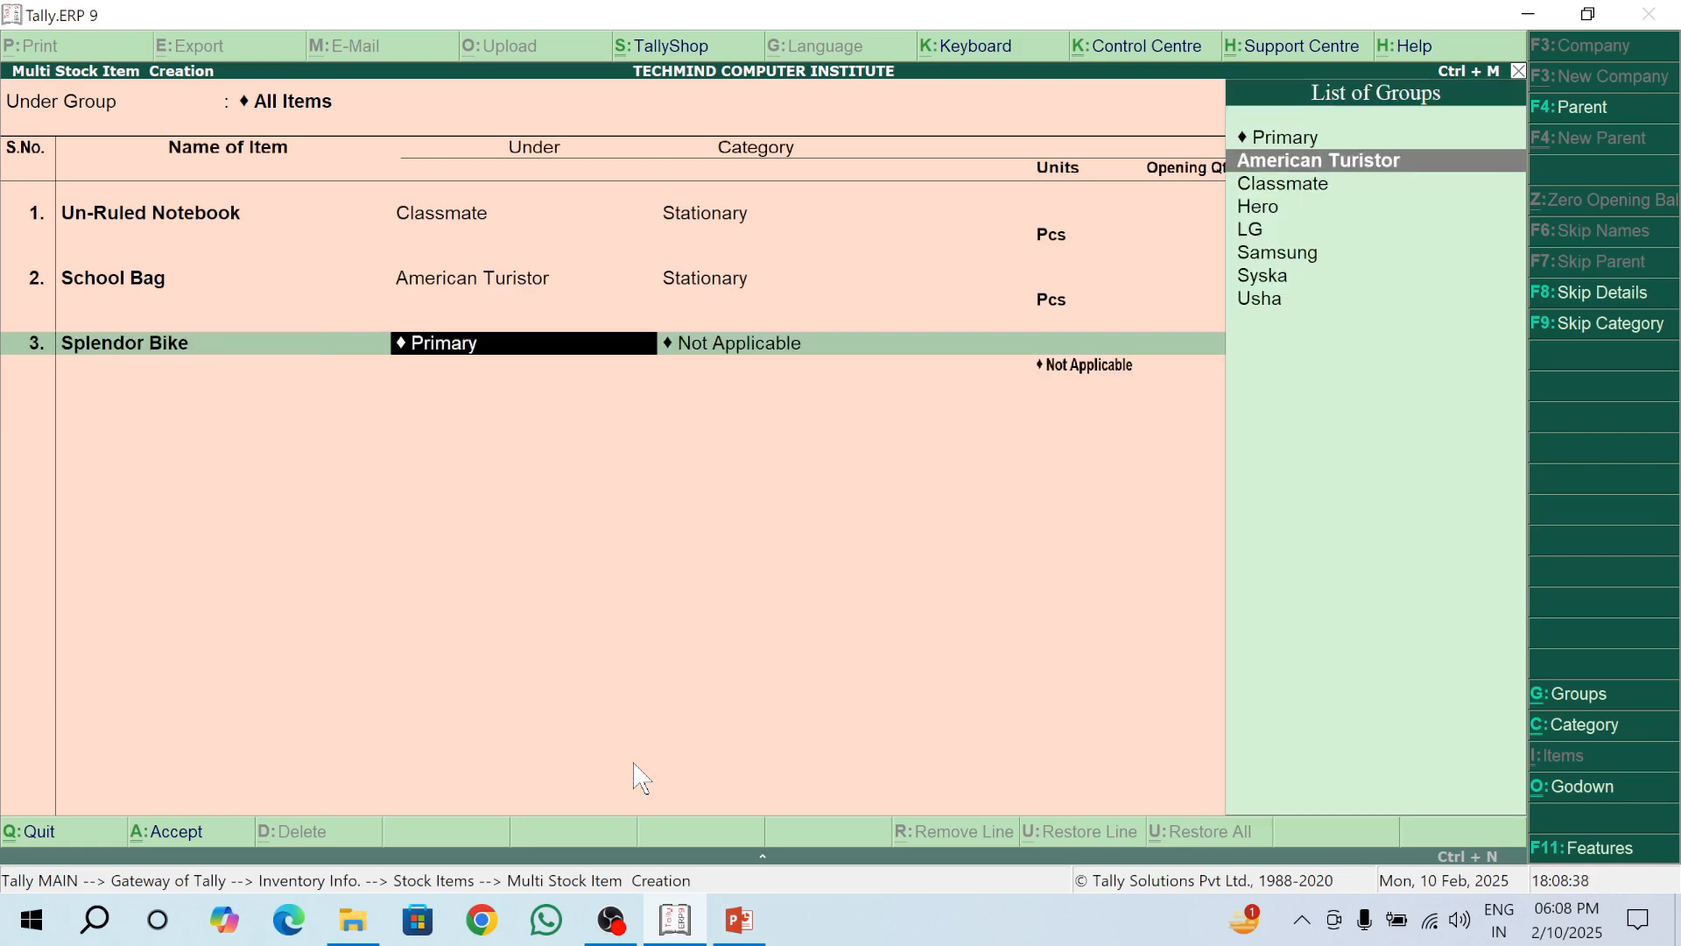
key("Down")
key("Down")
key("Down")
key("Down")
key("Down")
key("Down")
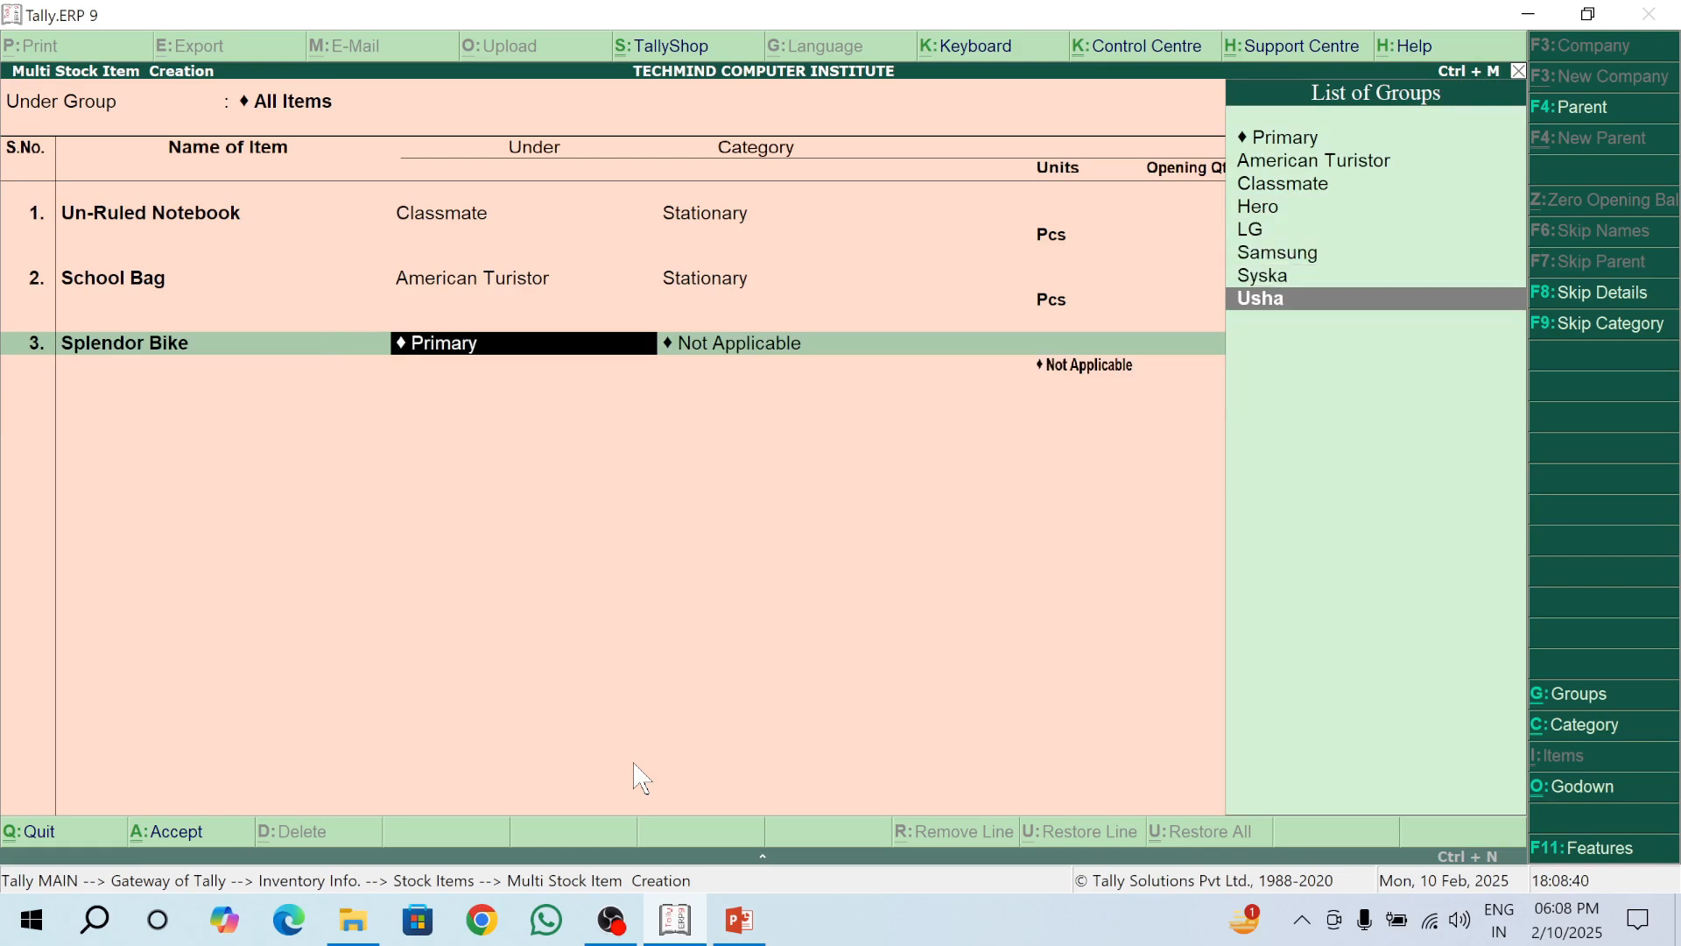
key("Up")
key("Up")
key("Up")
key("Up")
key("Return")
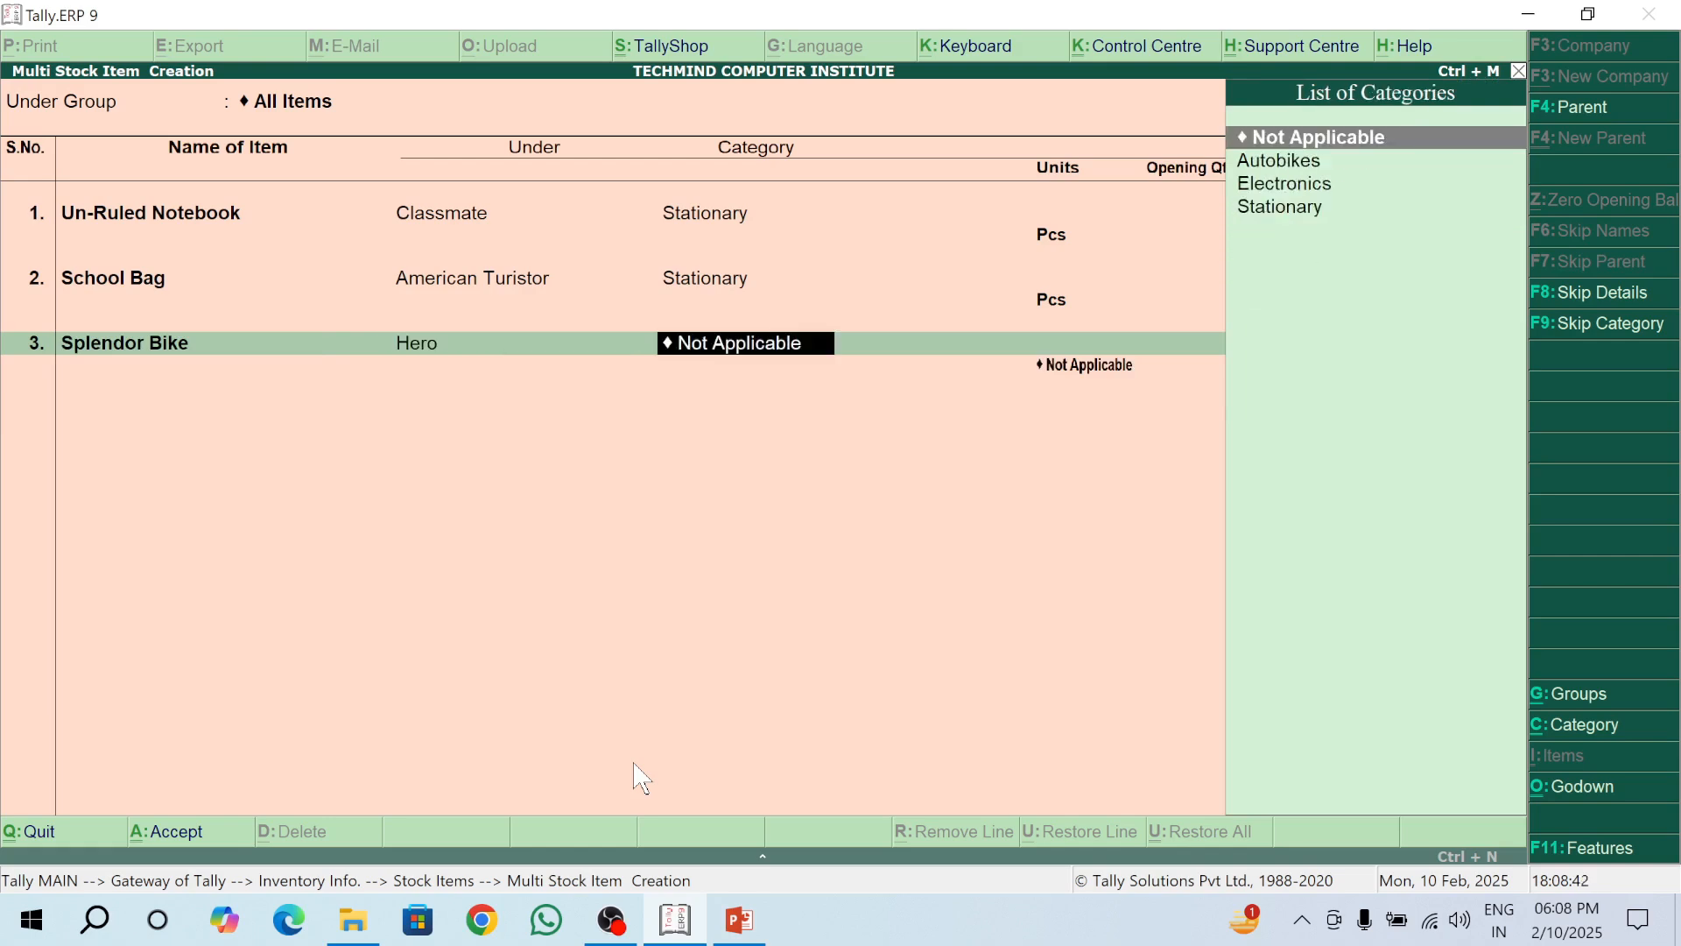
Step: Set Splendor Bike's category to Autobikes and its unit to Pcs, and save the multiple stock items
key("Down")
key("Down")
key("Up")
key("Return")
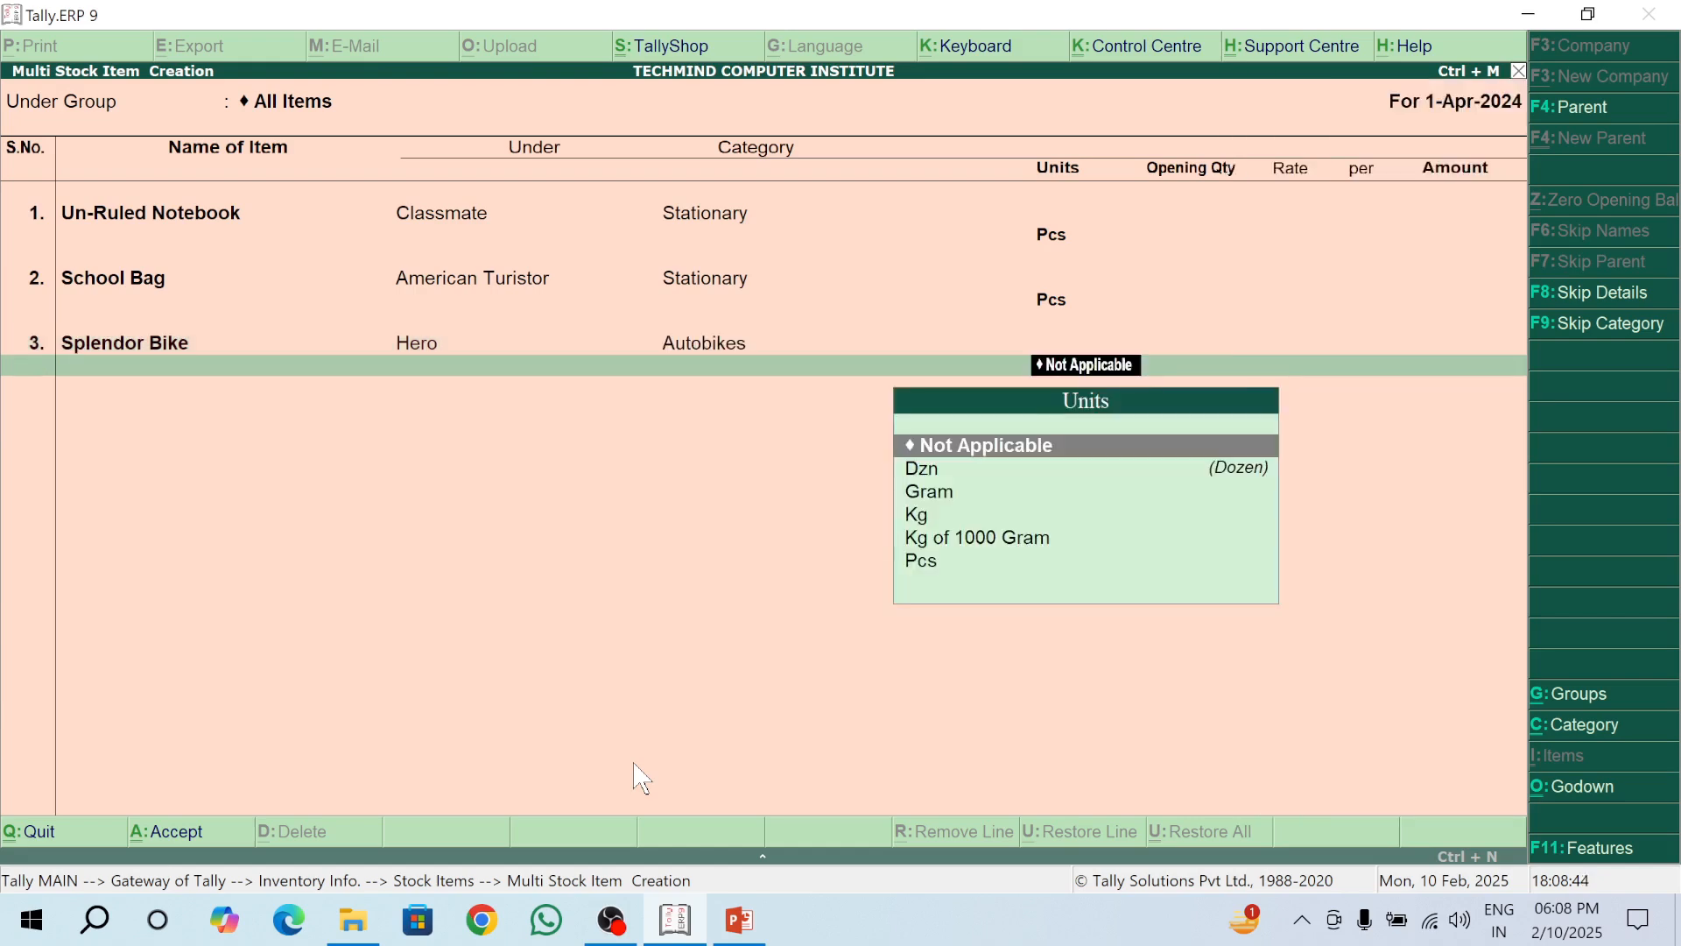
key("Down")
key("Down")
key("Down")
key("Down")
key("Down")
key("Return")
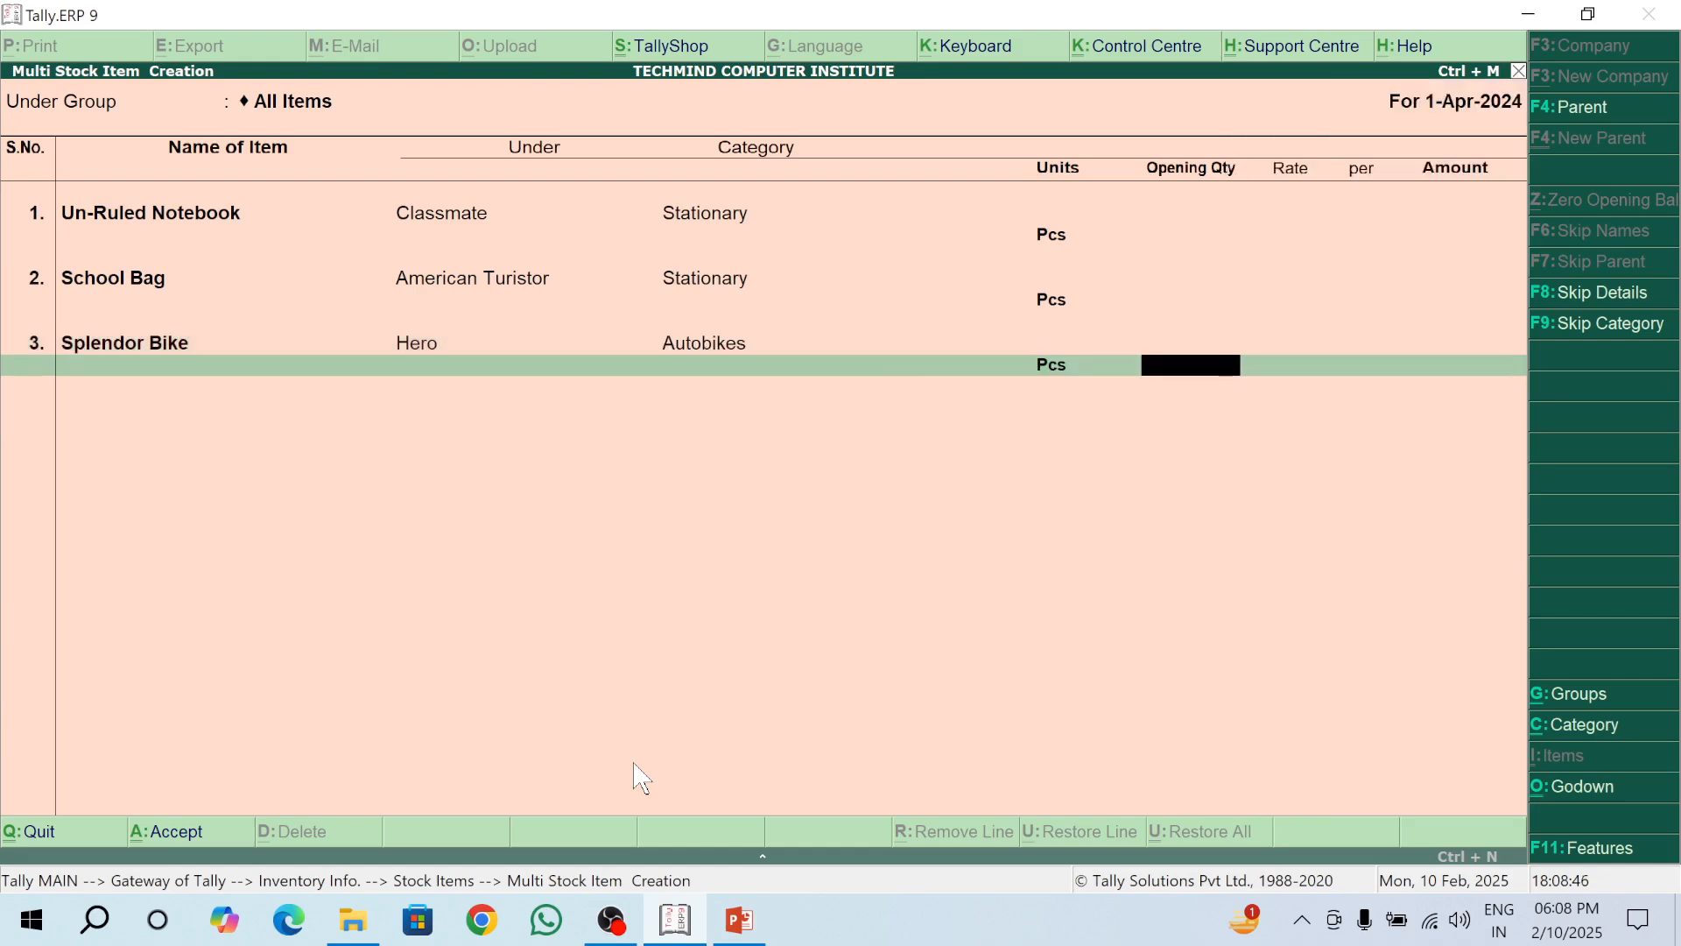
key("ctrl+a")
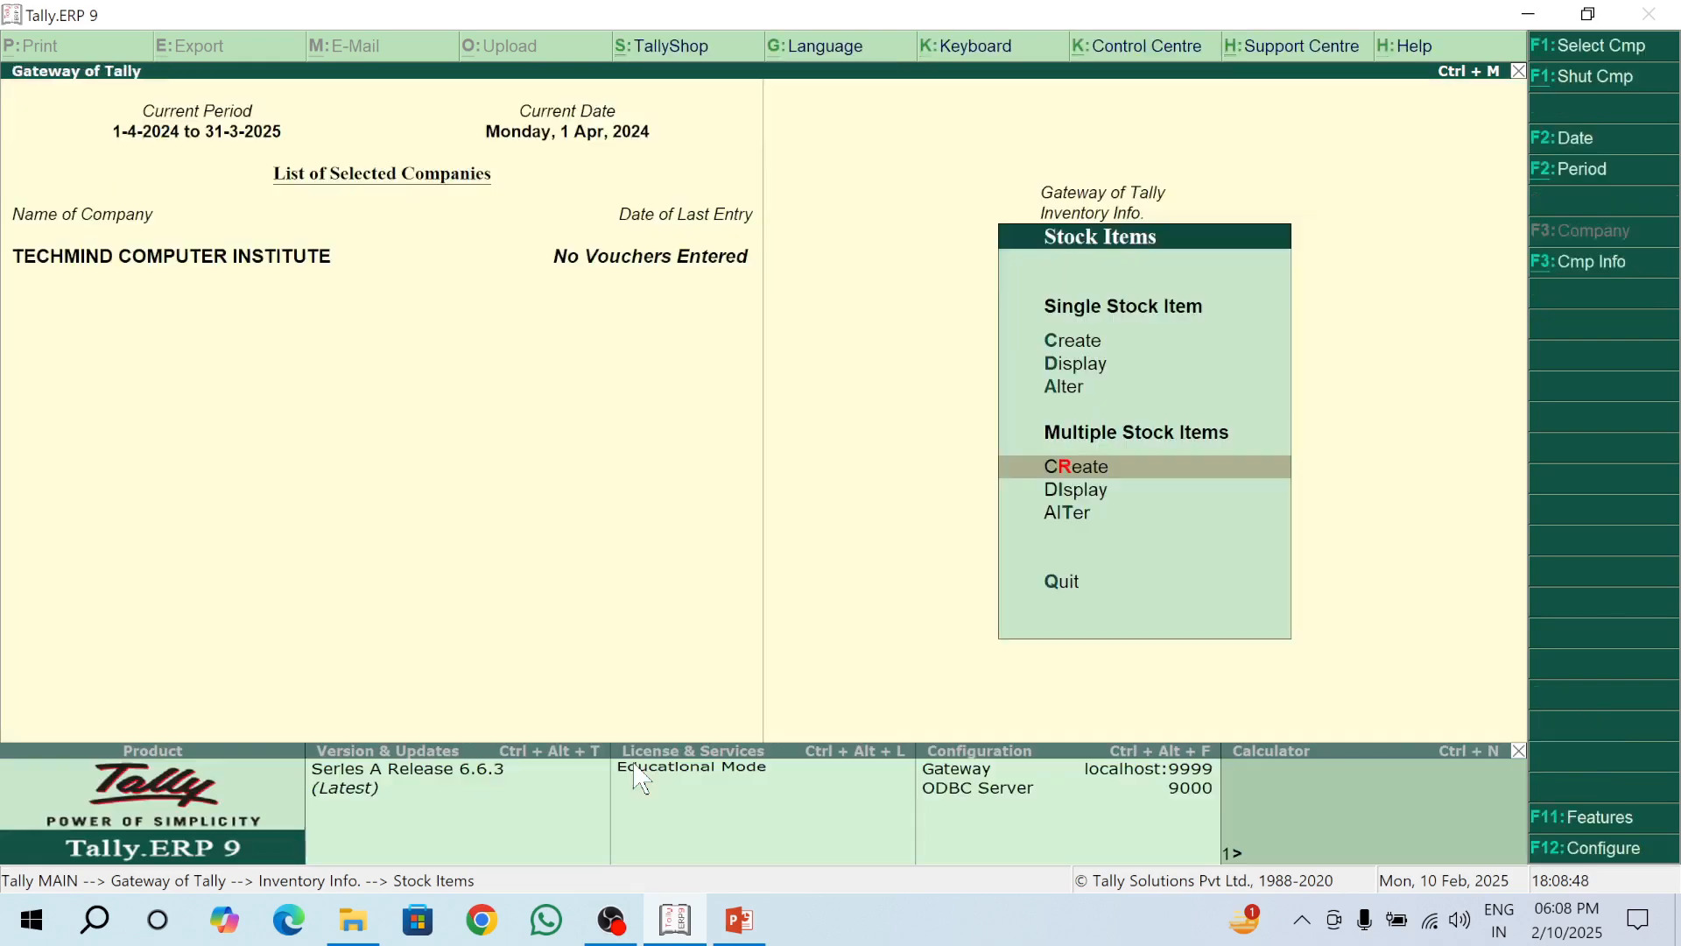
Step: Display the stock items of all groups and review their groups, categories and units
key("Down")
key("Return")
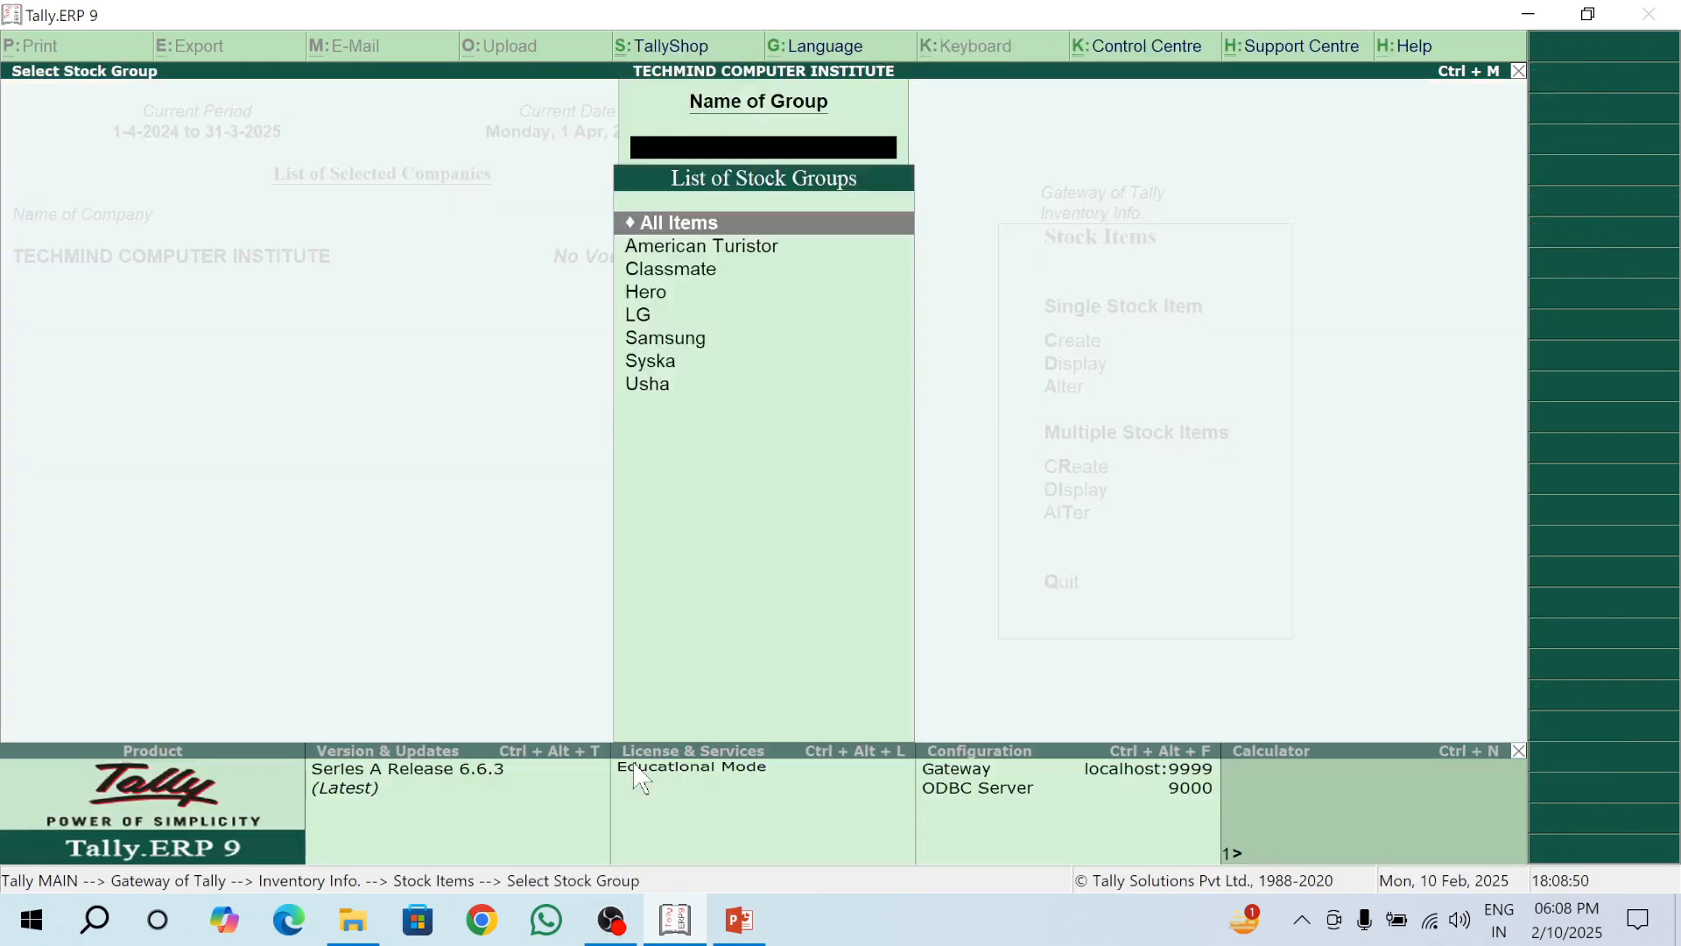
key("Return")
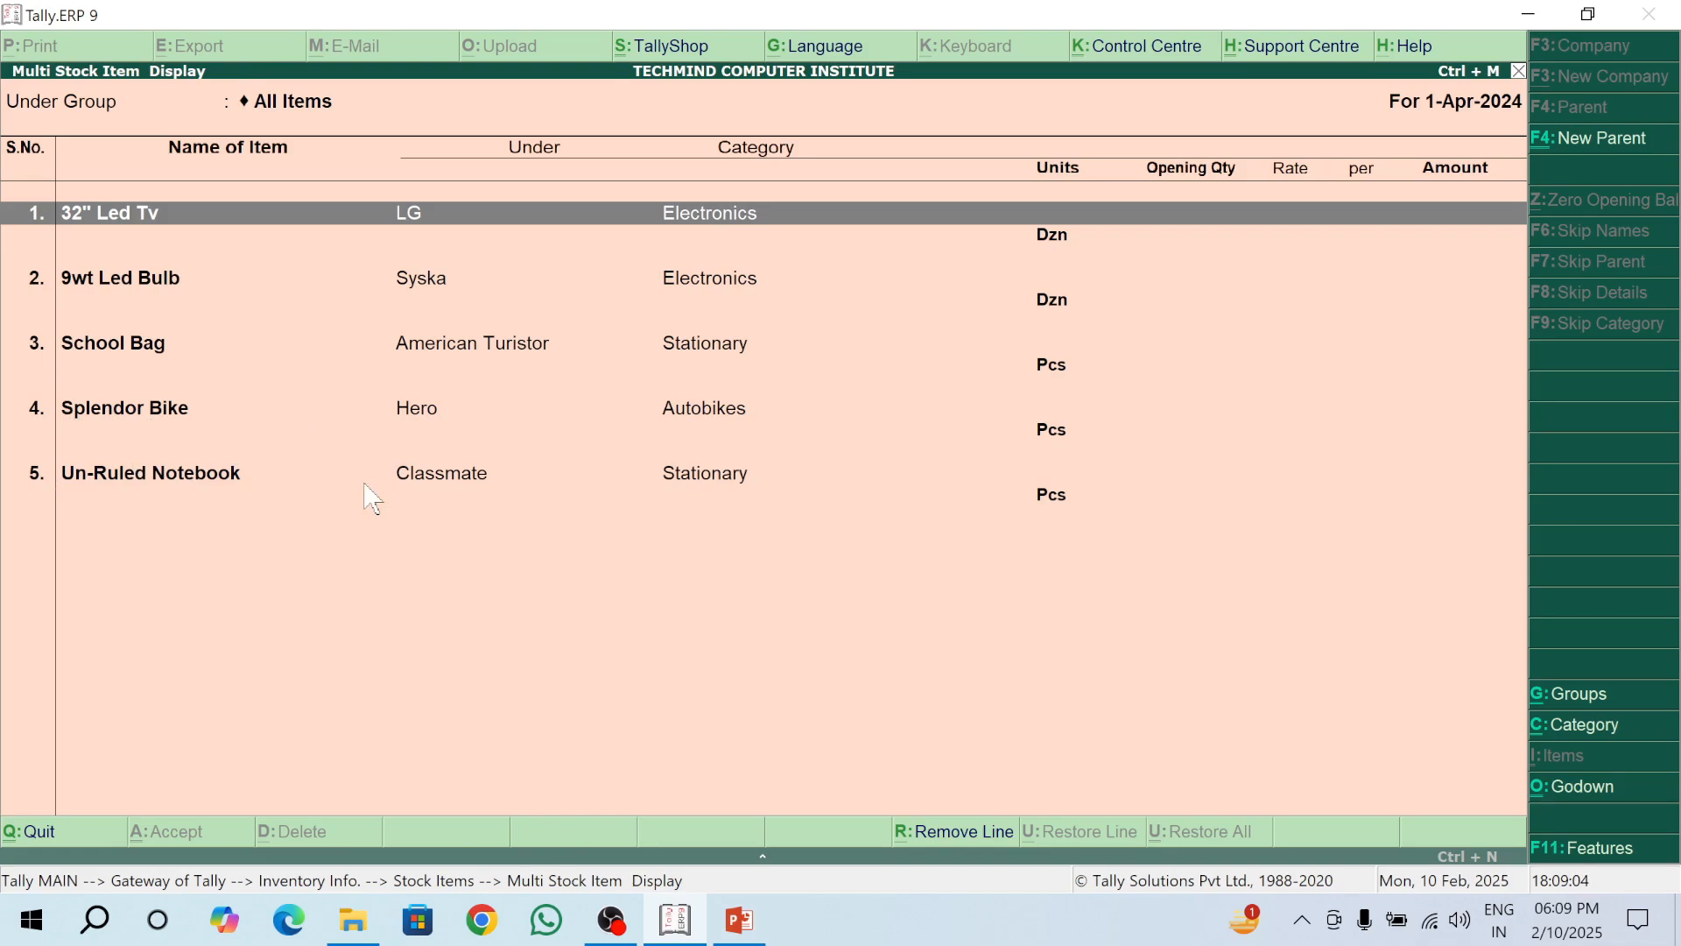
key("Escape")
key("Escape")
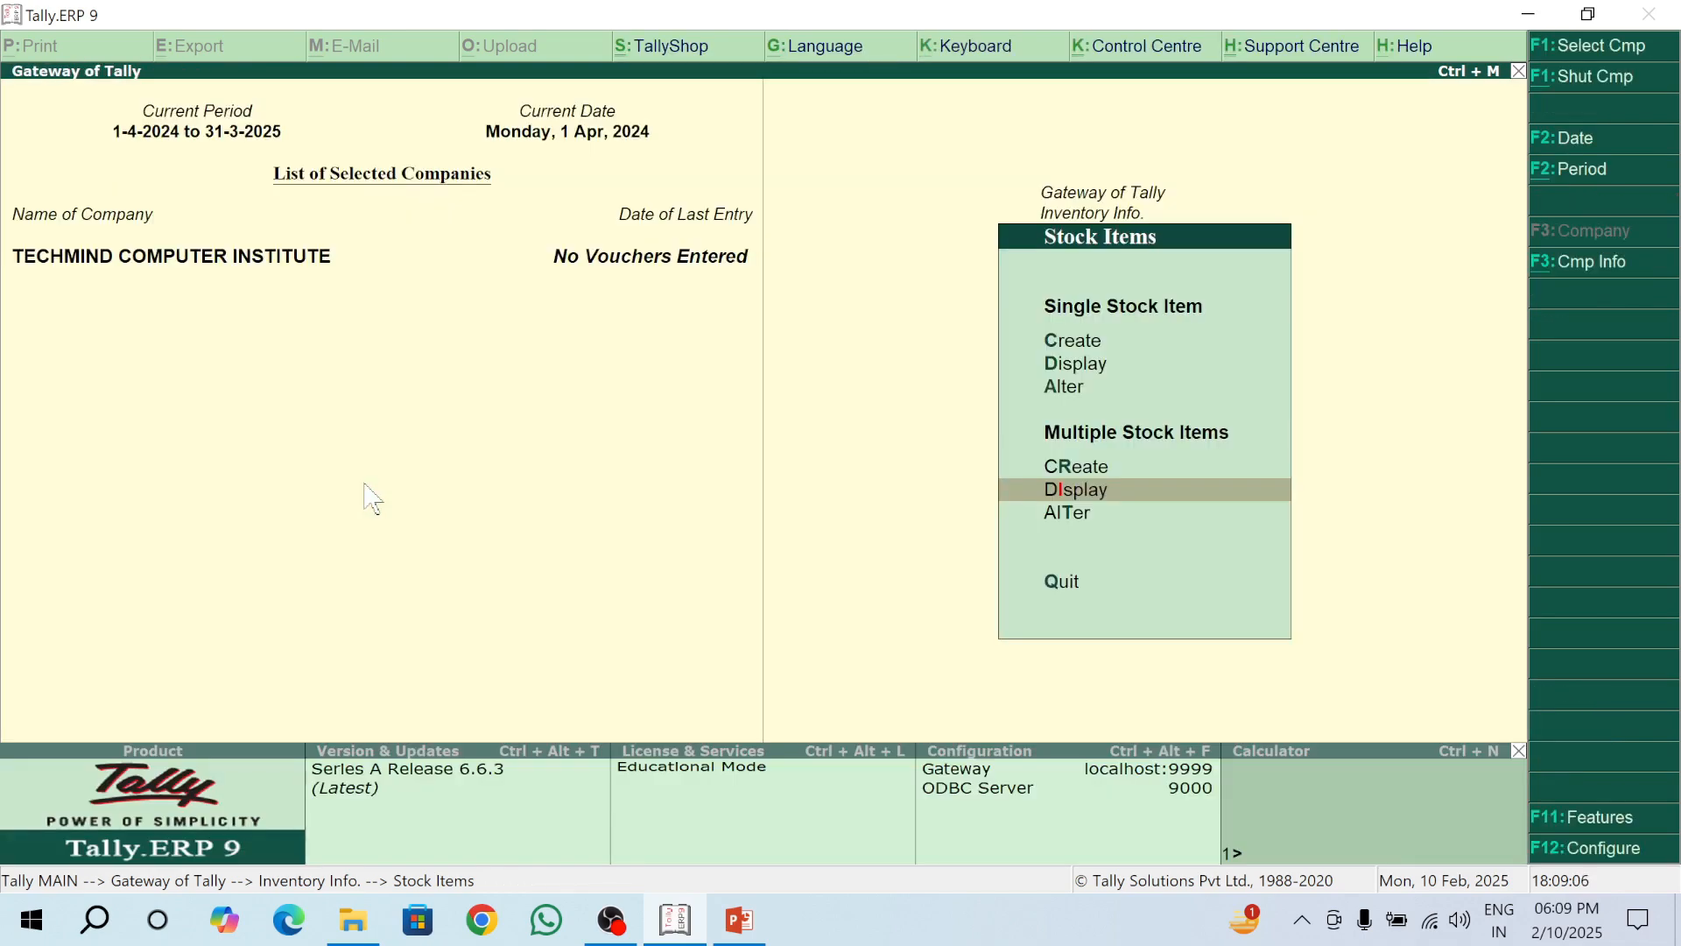
Step: Alter the stock items of all groups, renaming 9wt Led Bulb as 18w LED Bulb, and save
key("Down")
key("Return")
key("Return")
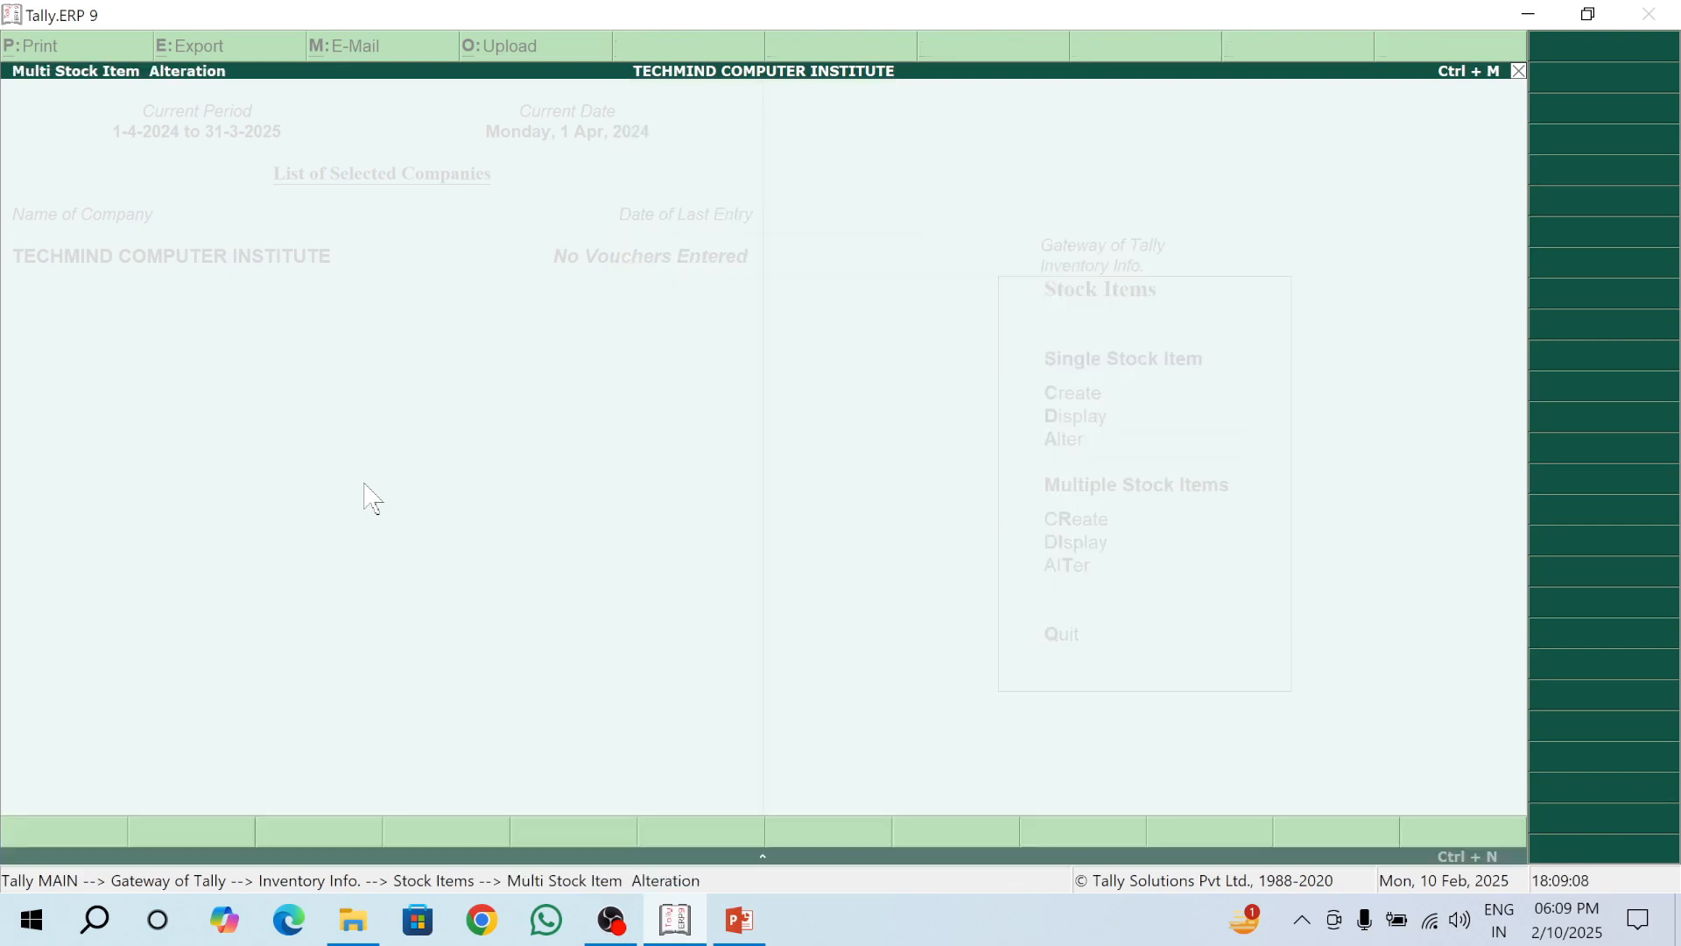
key("Return")
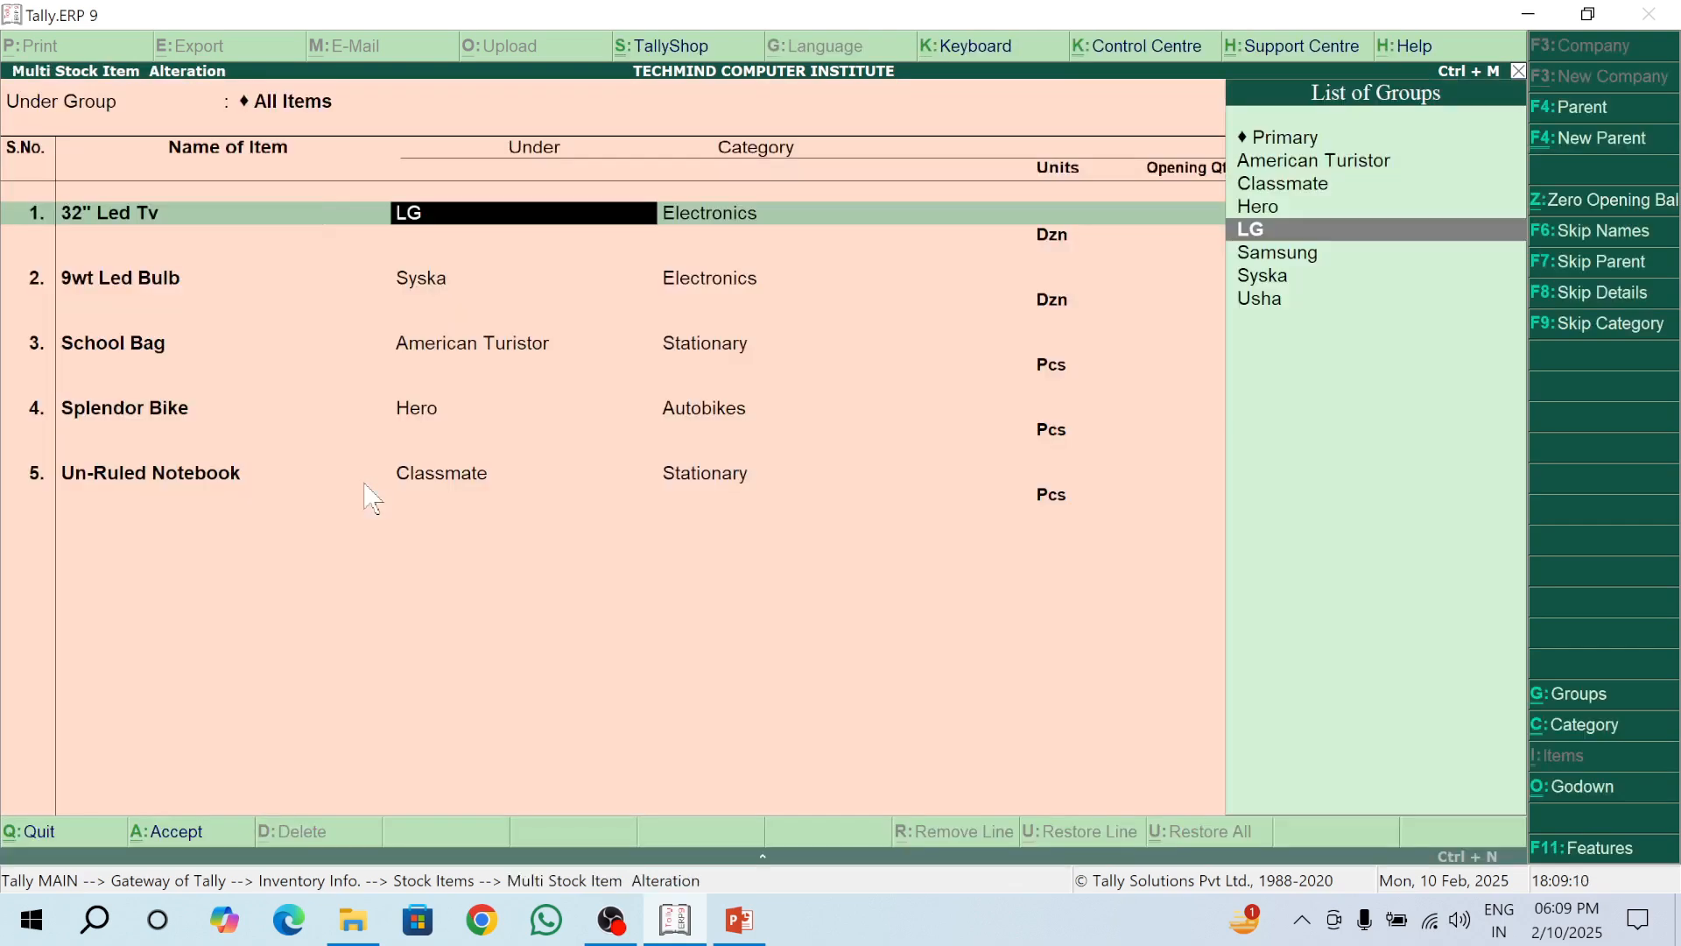
key("Return")
key("Return")
key("Return")
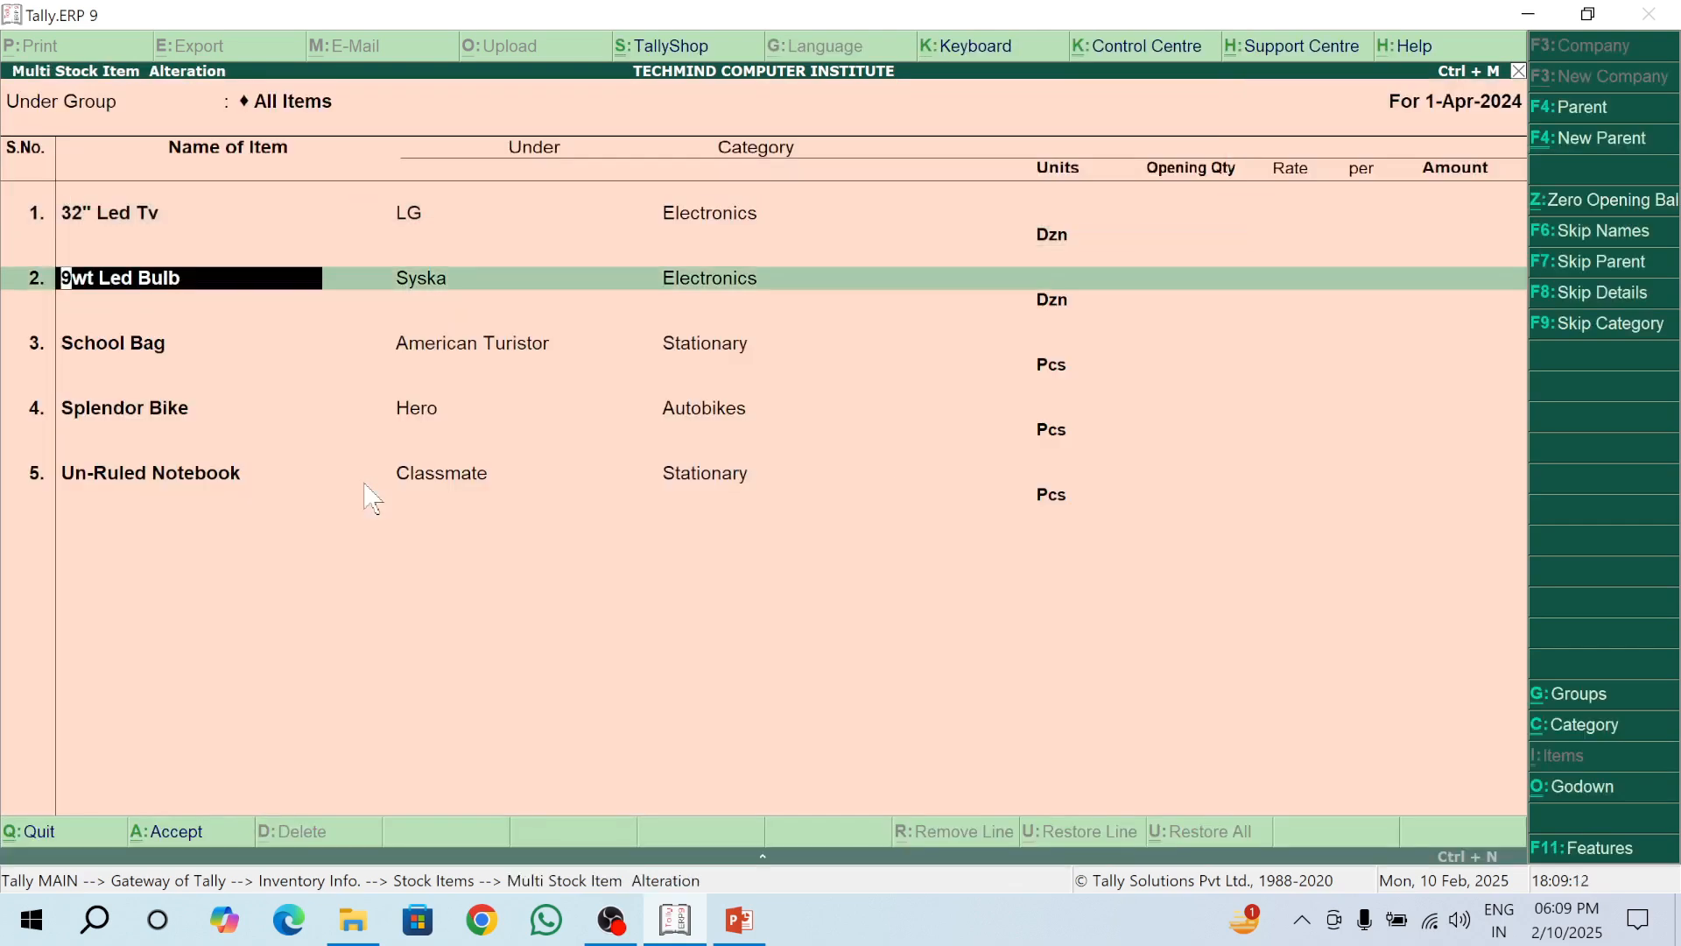
type("1")
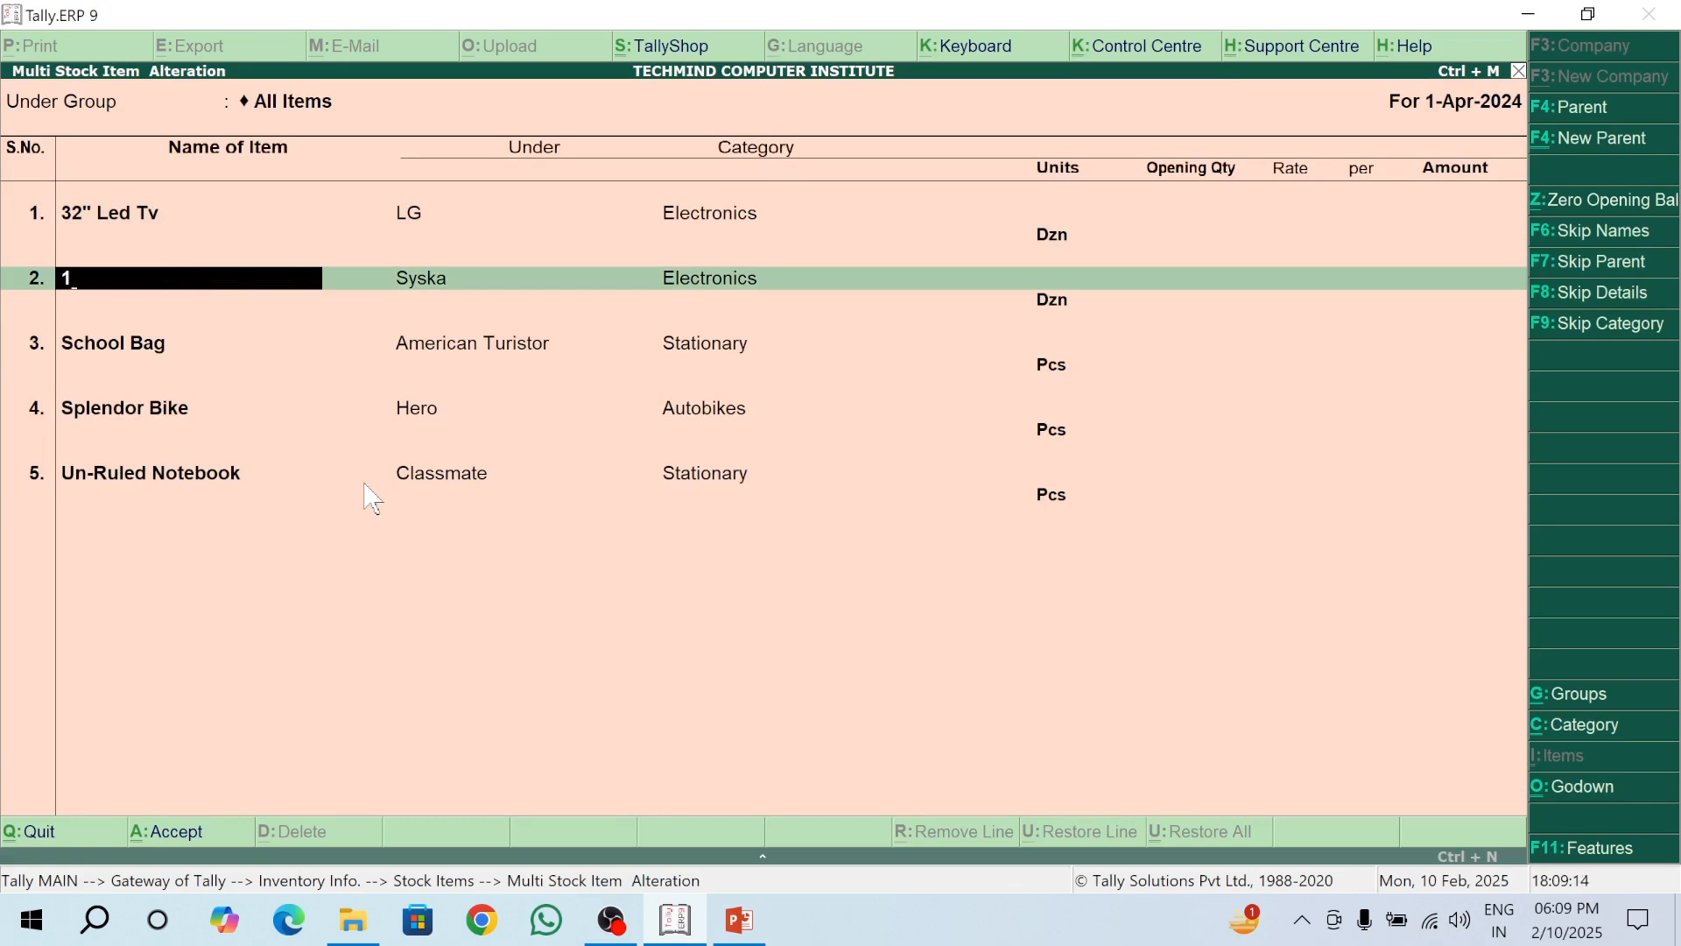
type("8w")
type("LED Bulb")
key("Return")
key("Return")
key("Return")
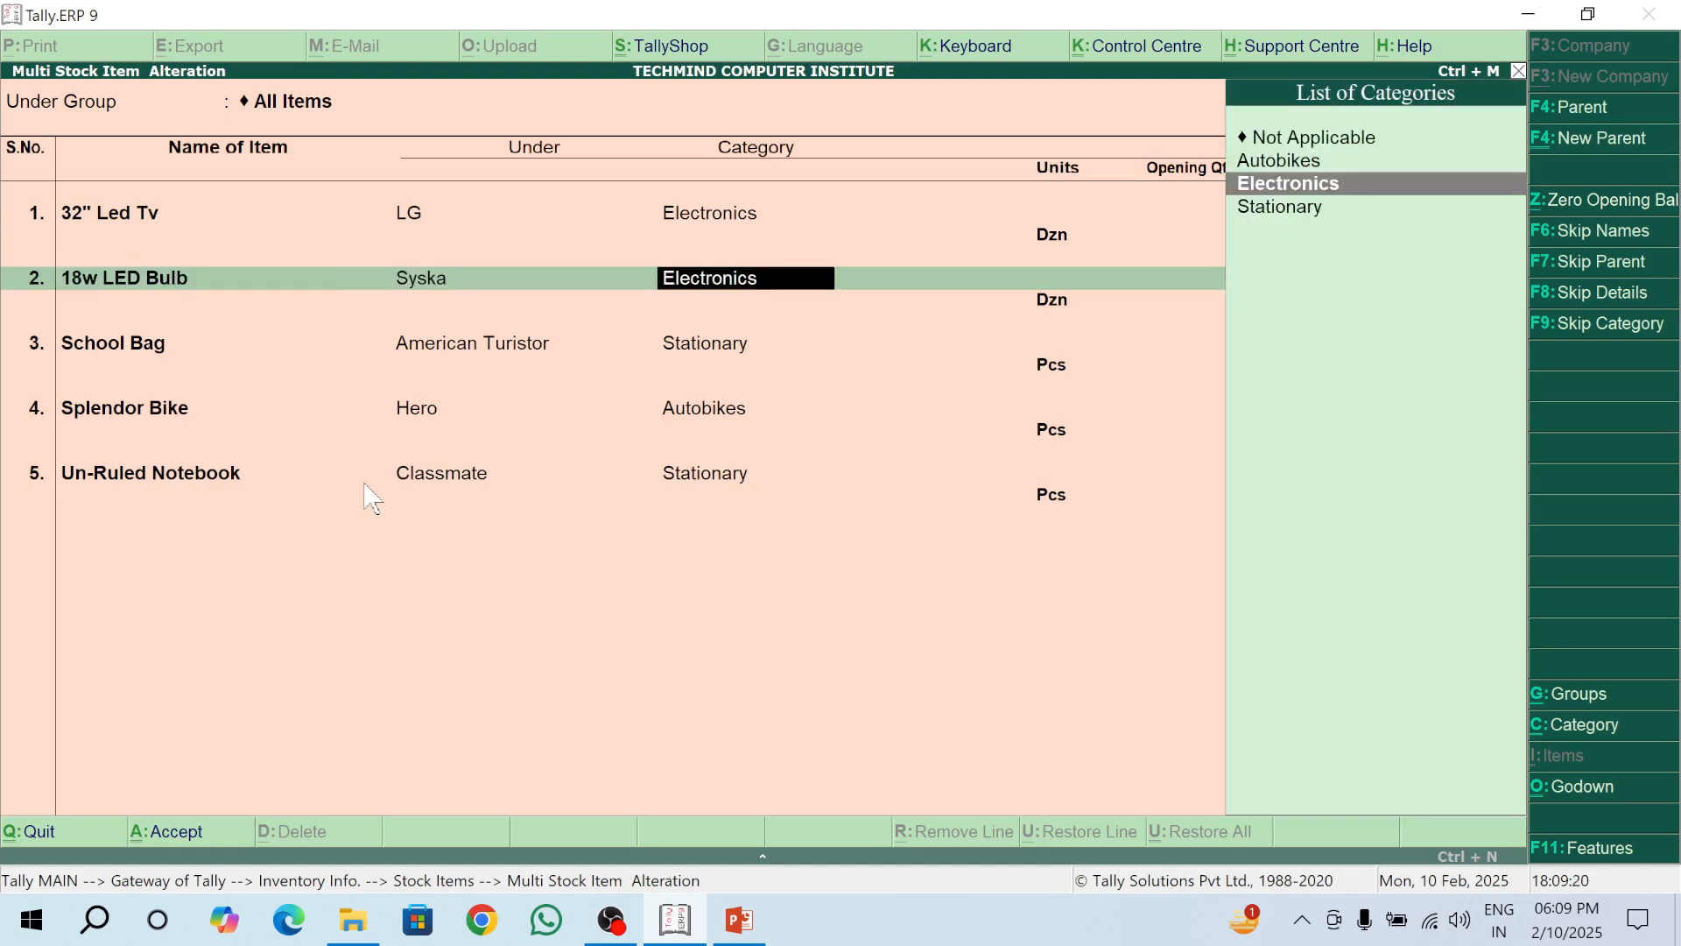
key("Return")
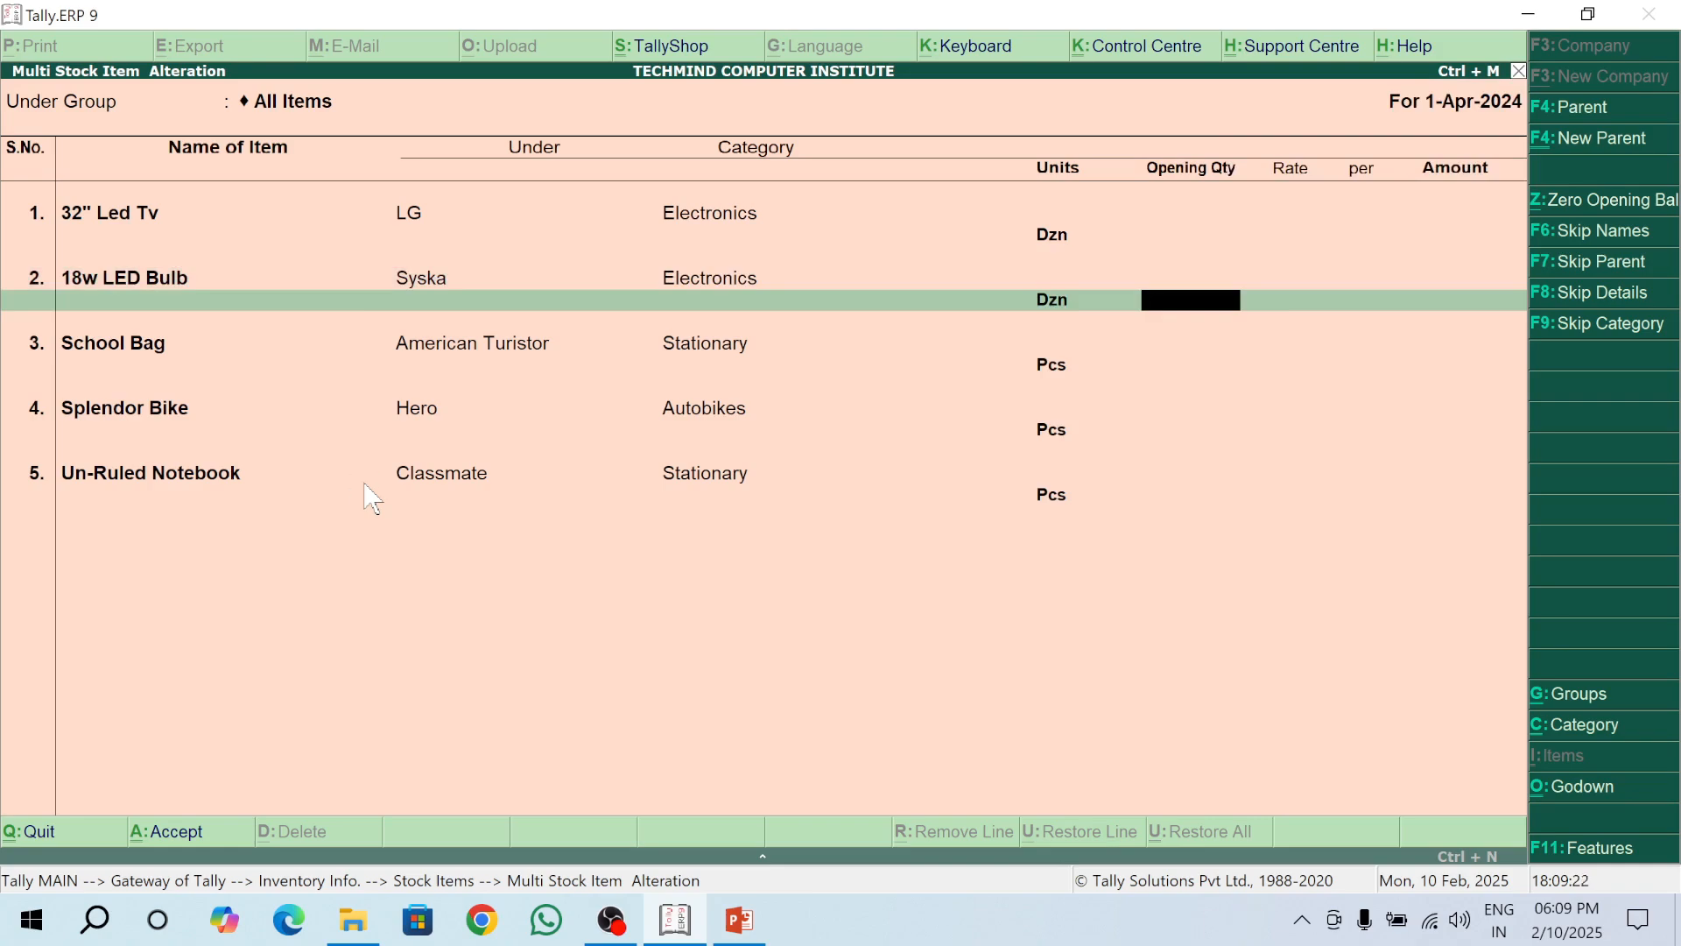
key("ctrl+a")
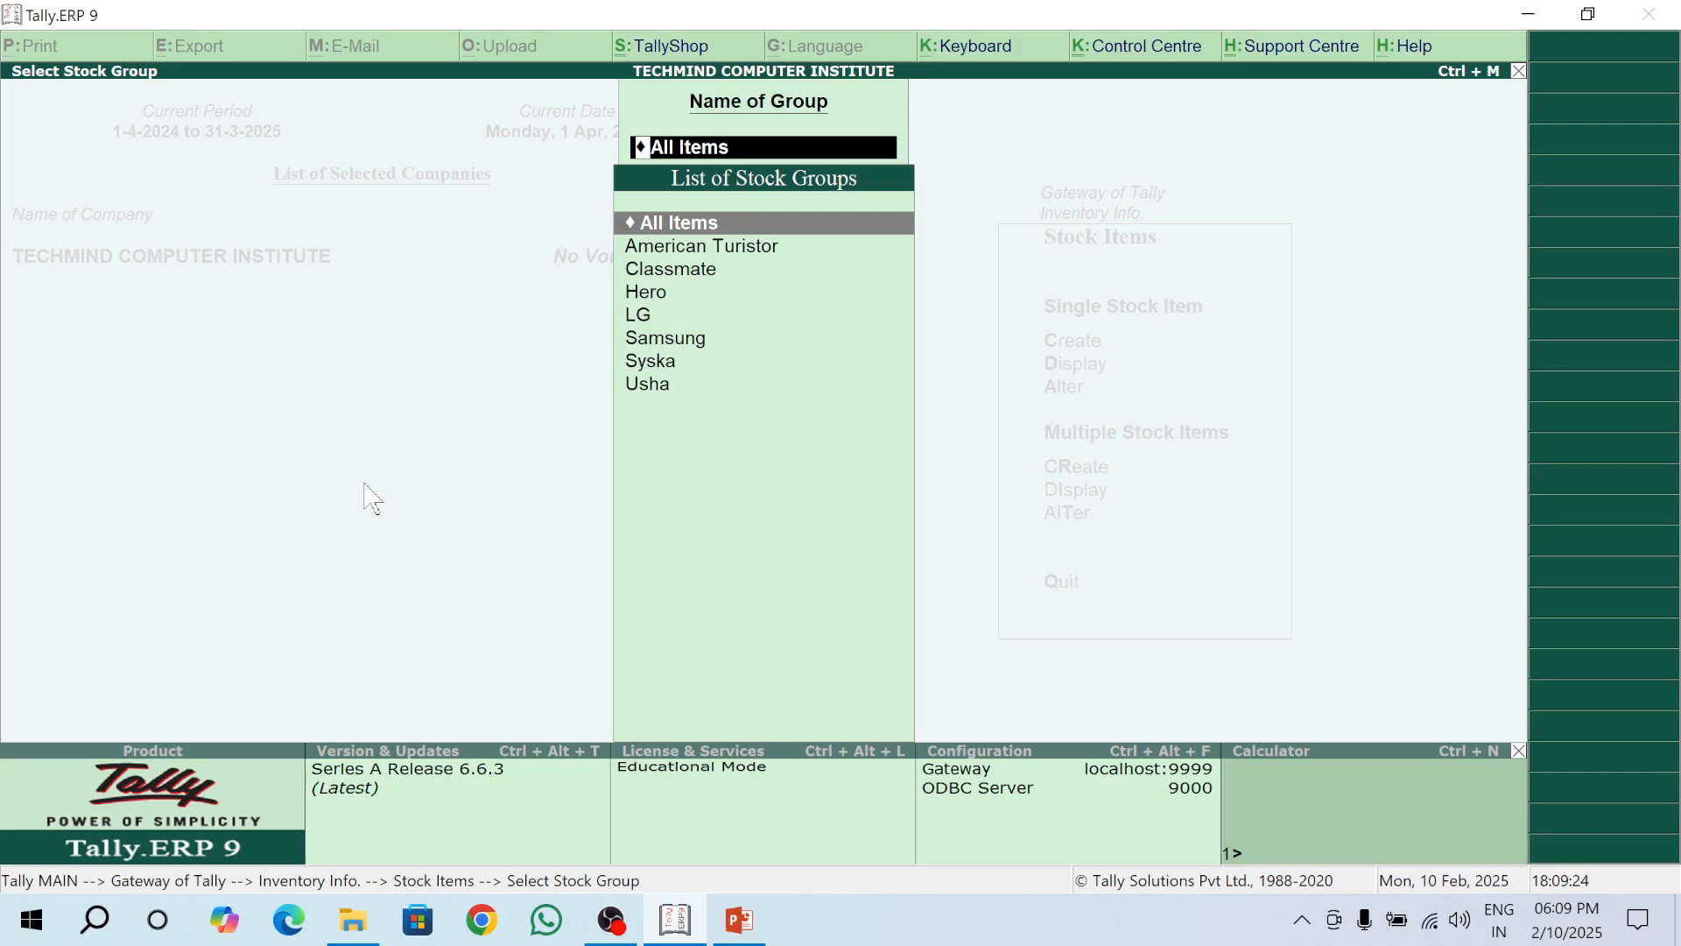
key("Escape")
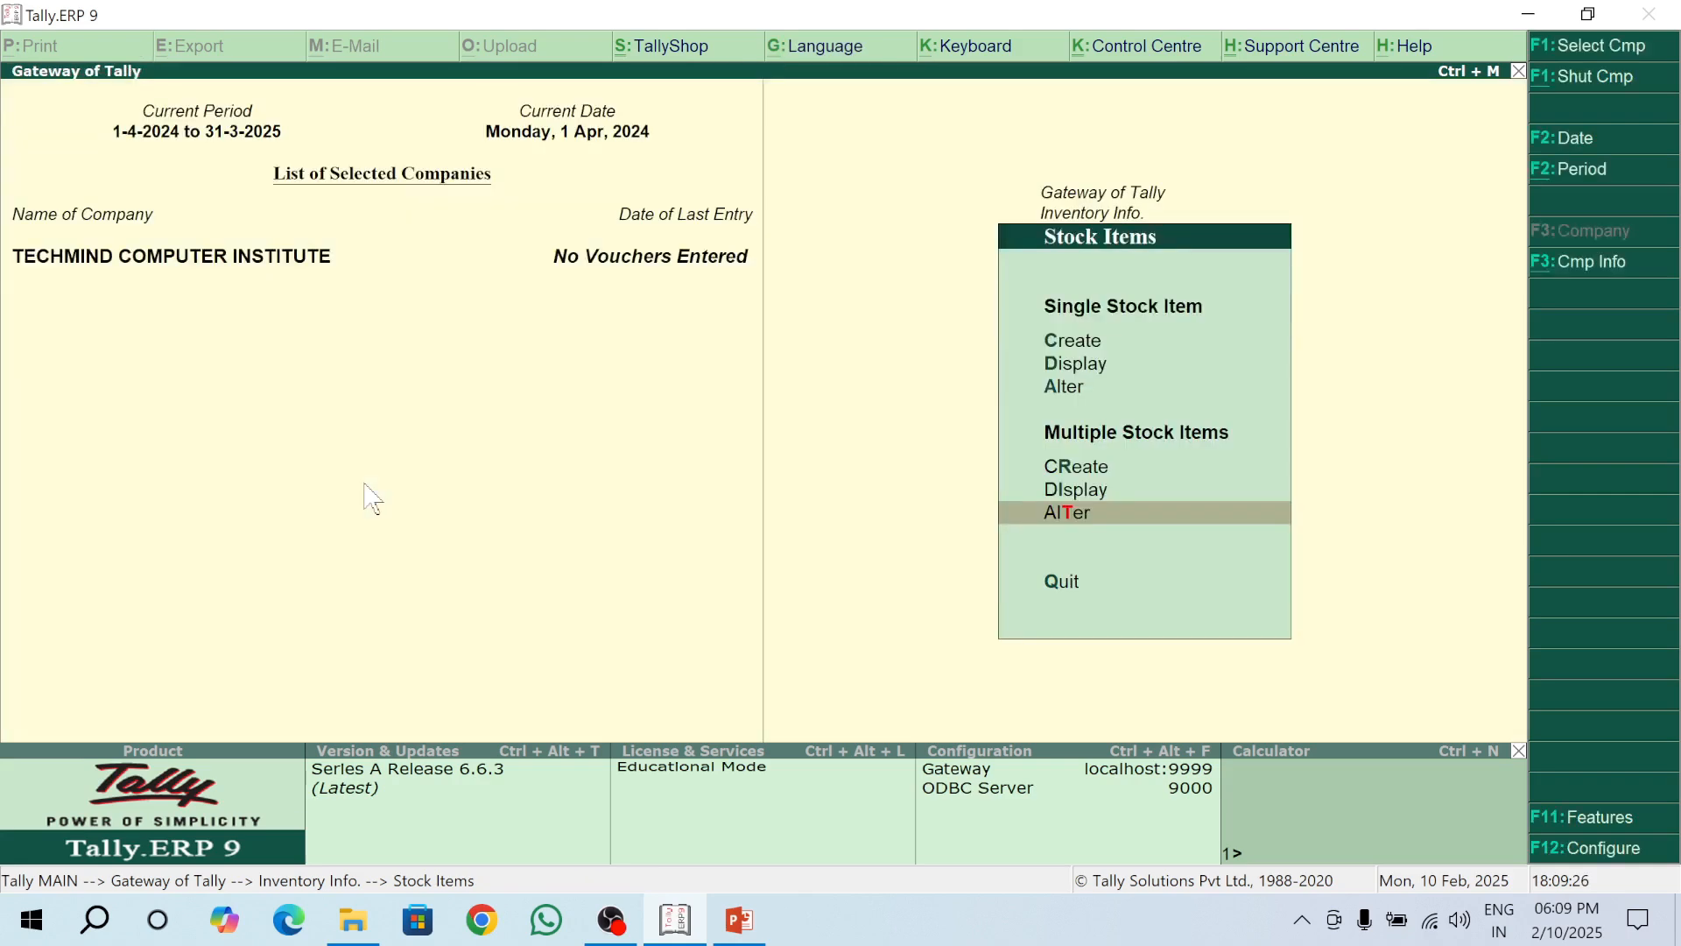
Step: Reopen multiple stock item alteration for all groups to check the item list, and leave it without changes
key("Return")
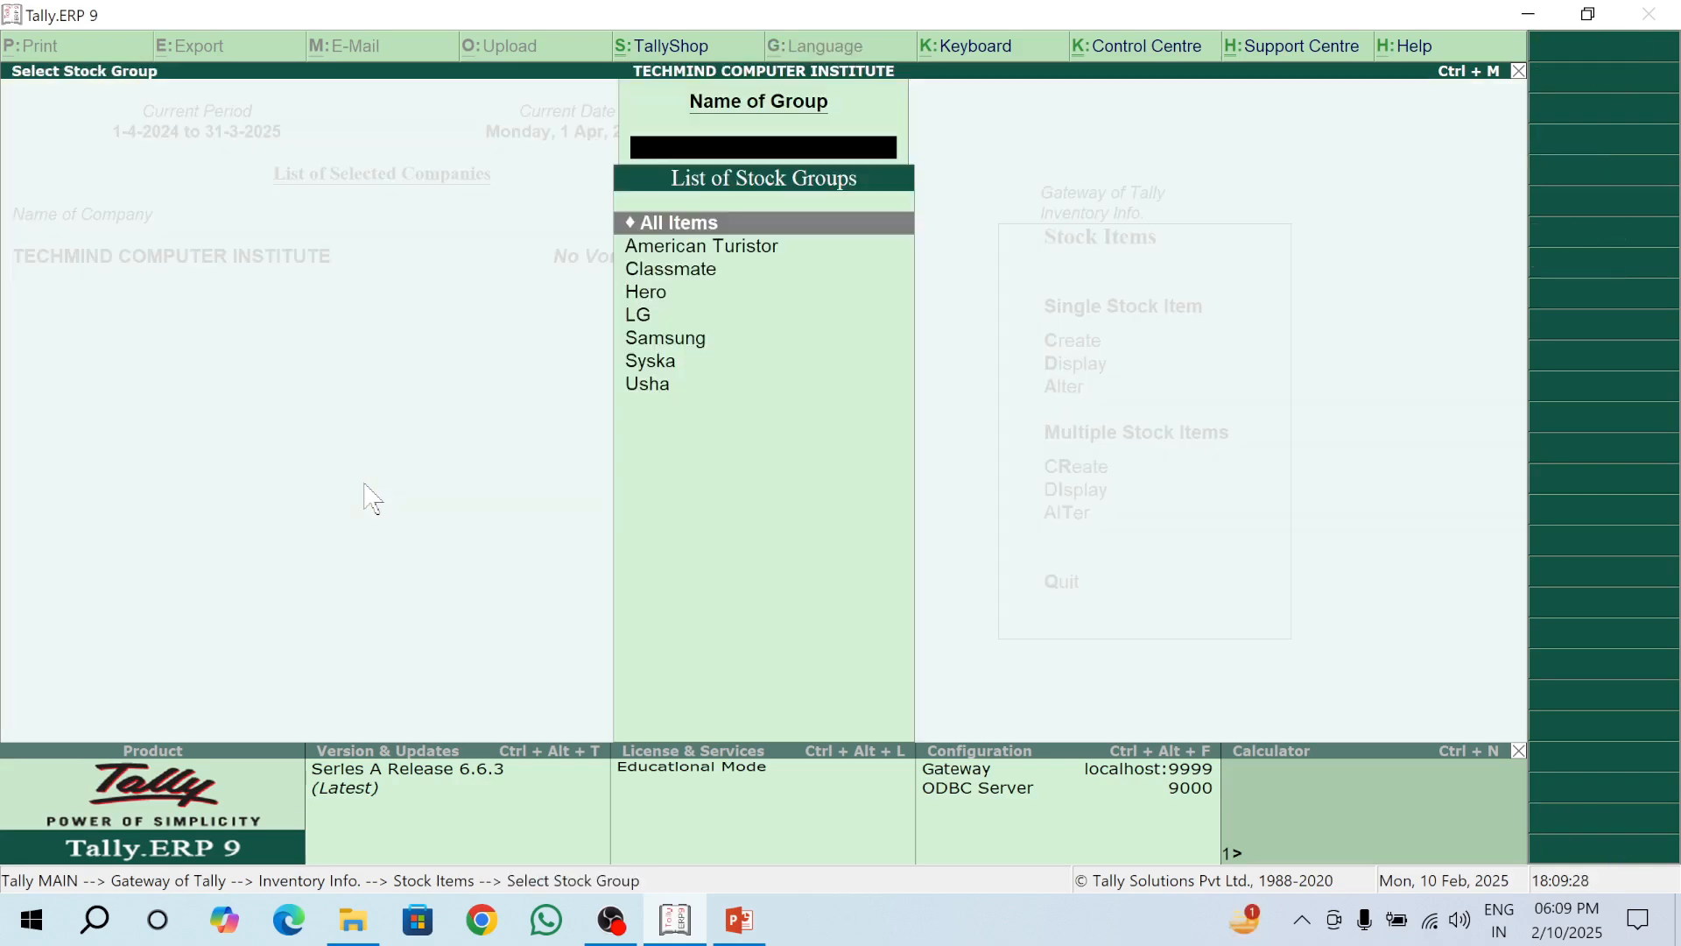
key("Return")
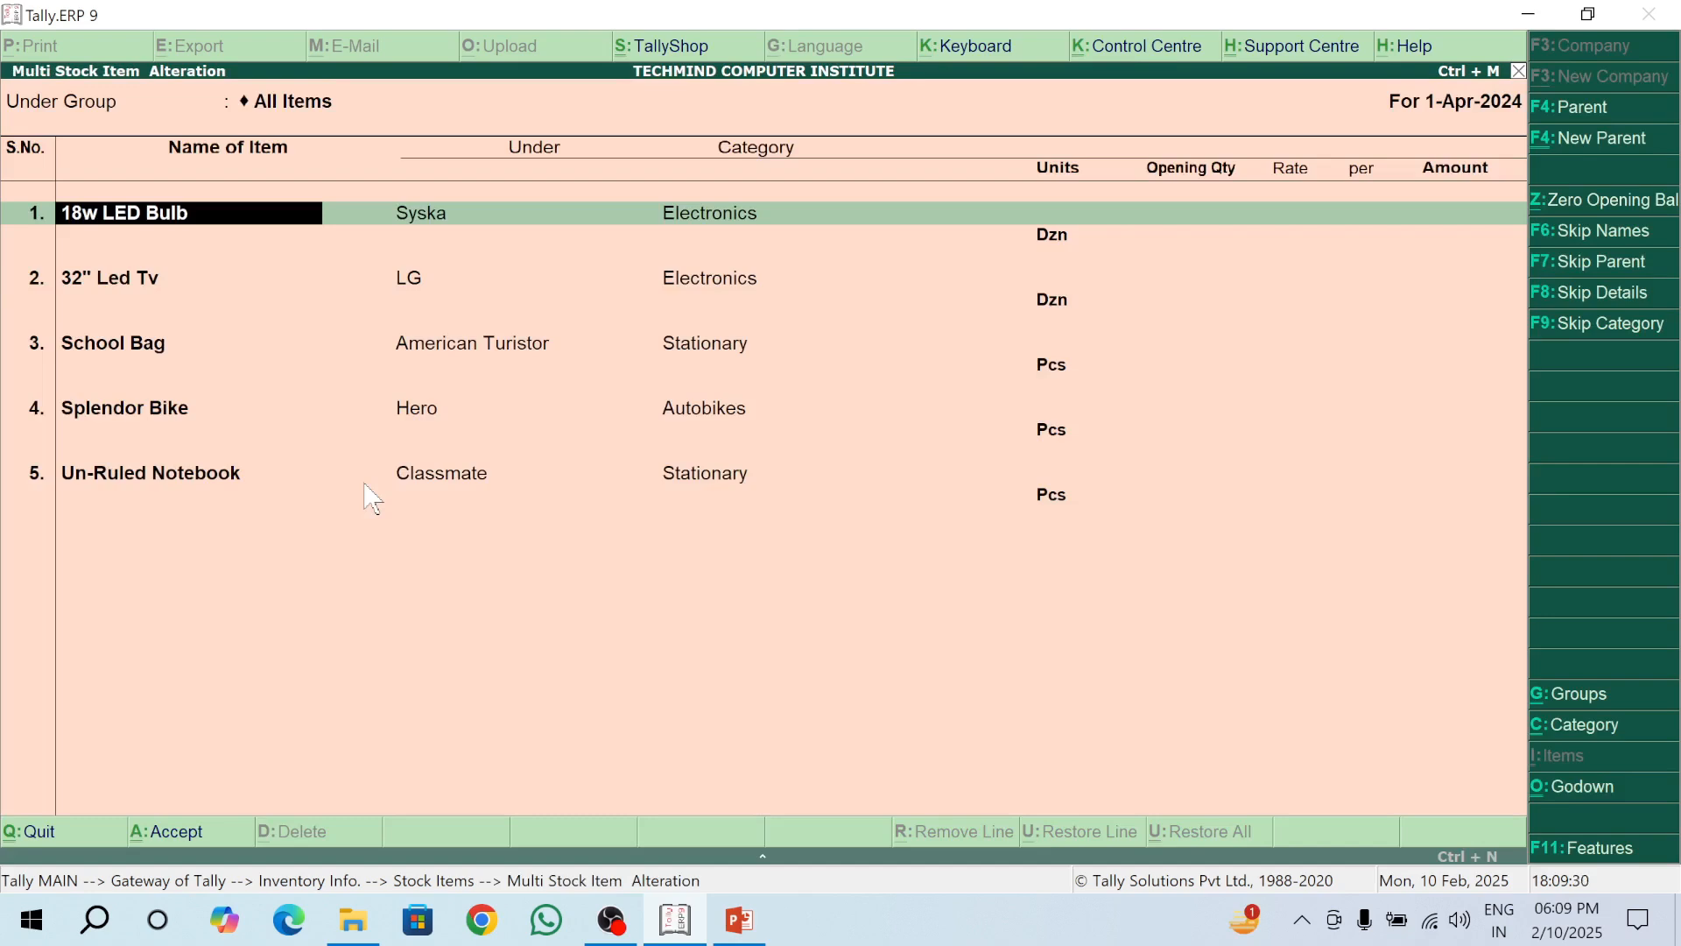
key("Escape")
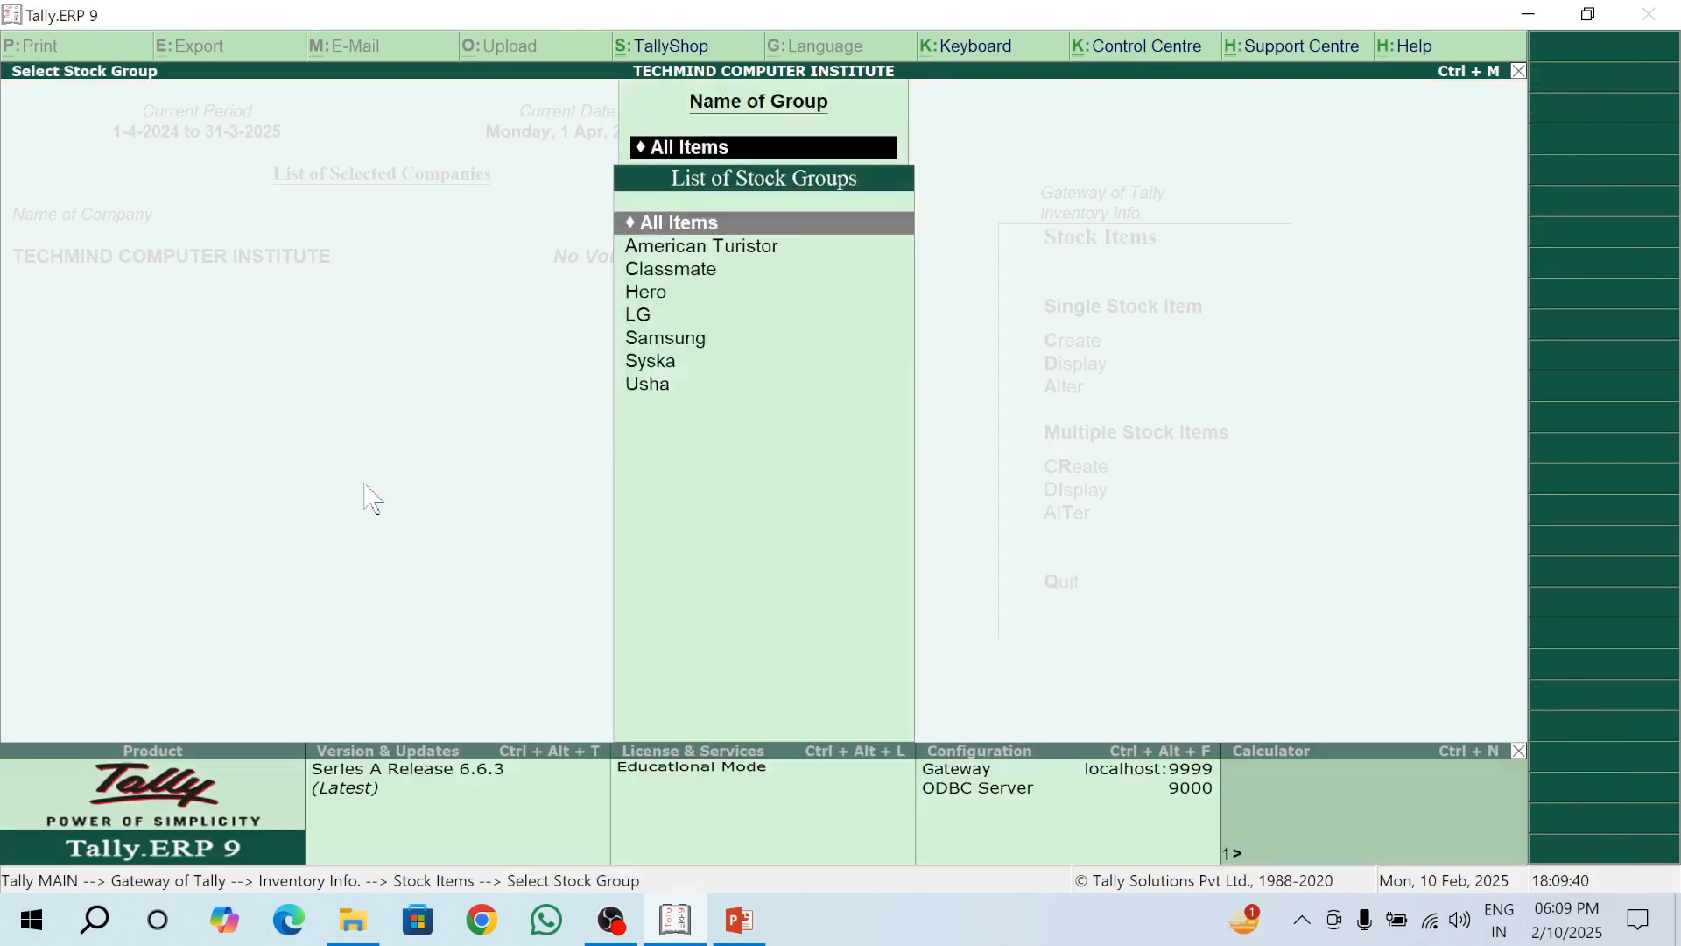
key("Escape")
Step: Delete the stock item 18w LED Bulb through single stock item alteration, and return to the Inventory Info menu
key("Down")
key("Down")
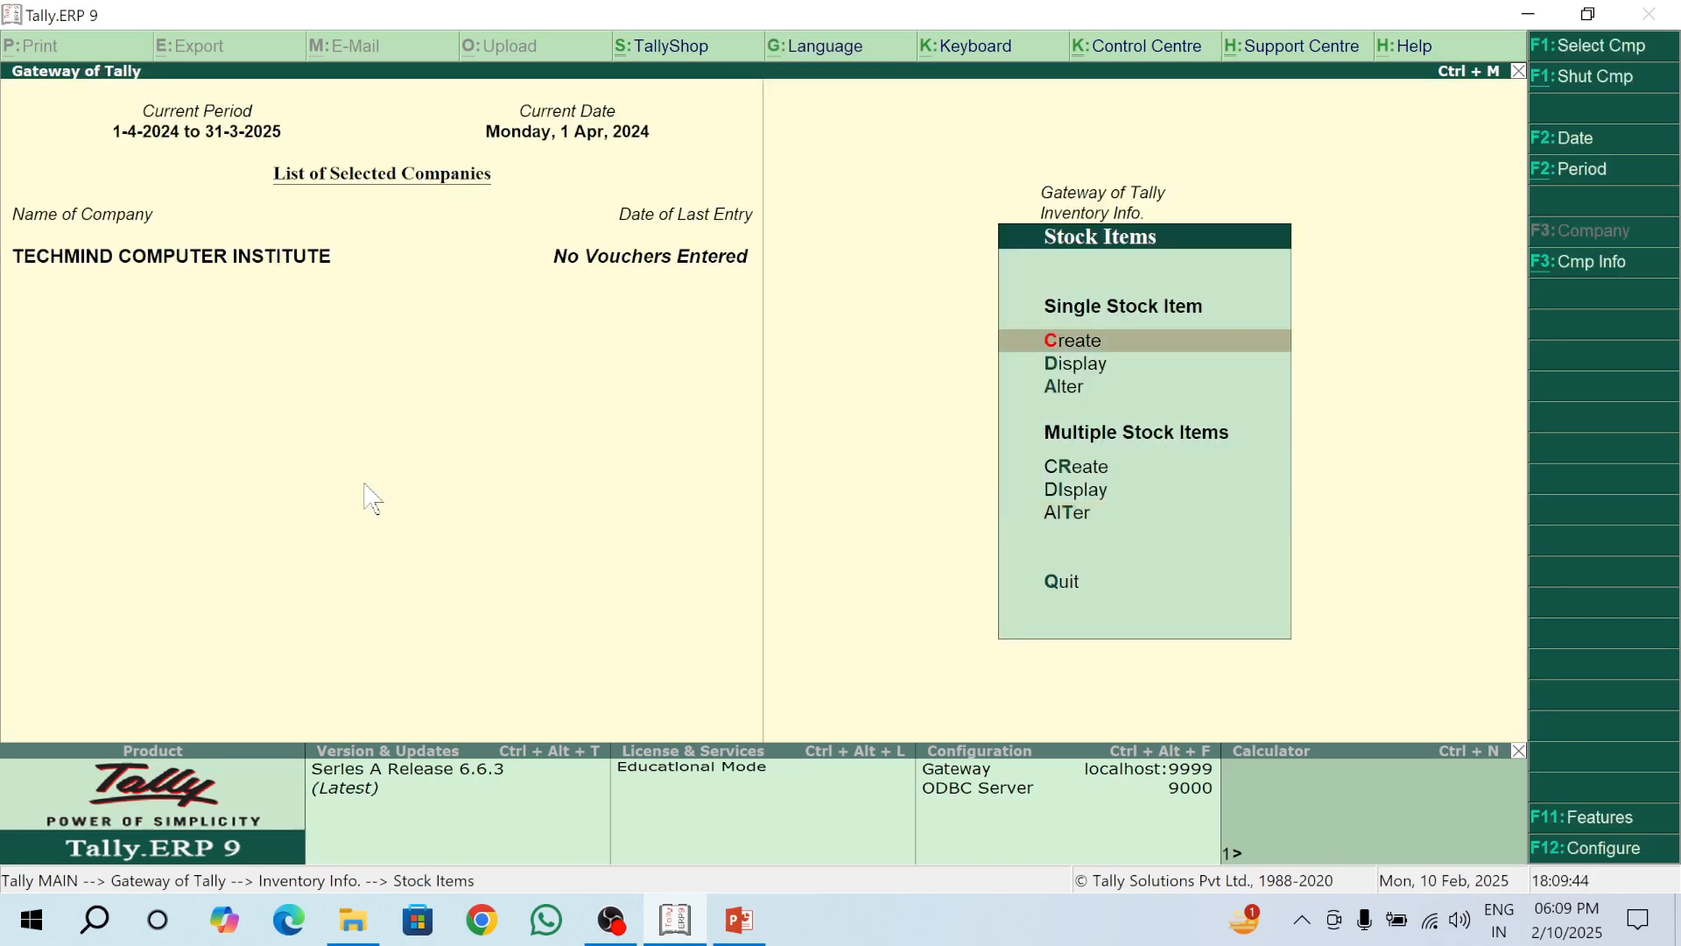
key("Down")
key("Down")
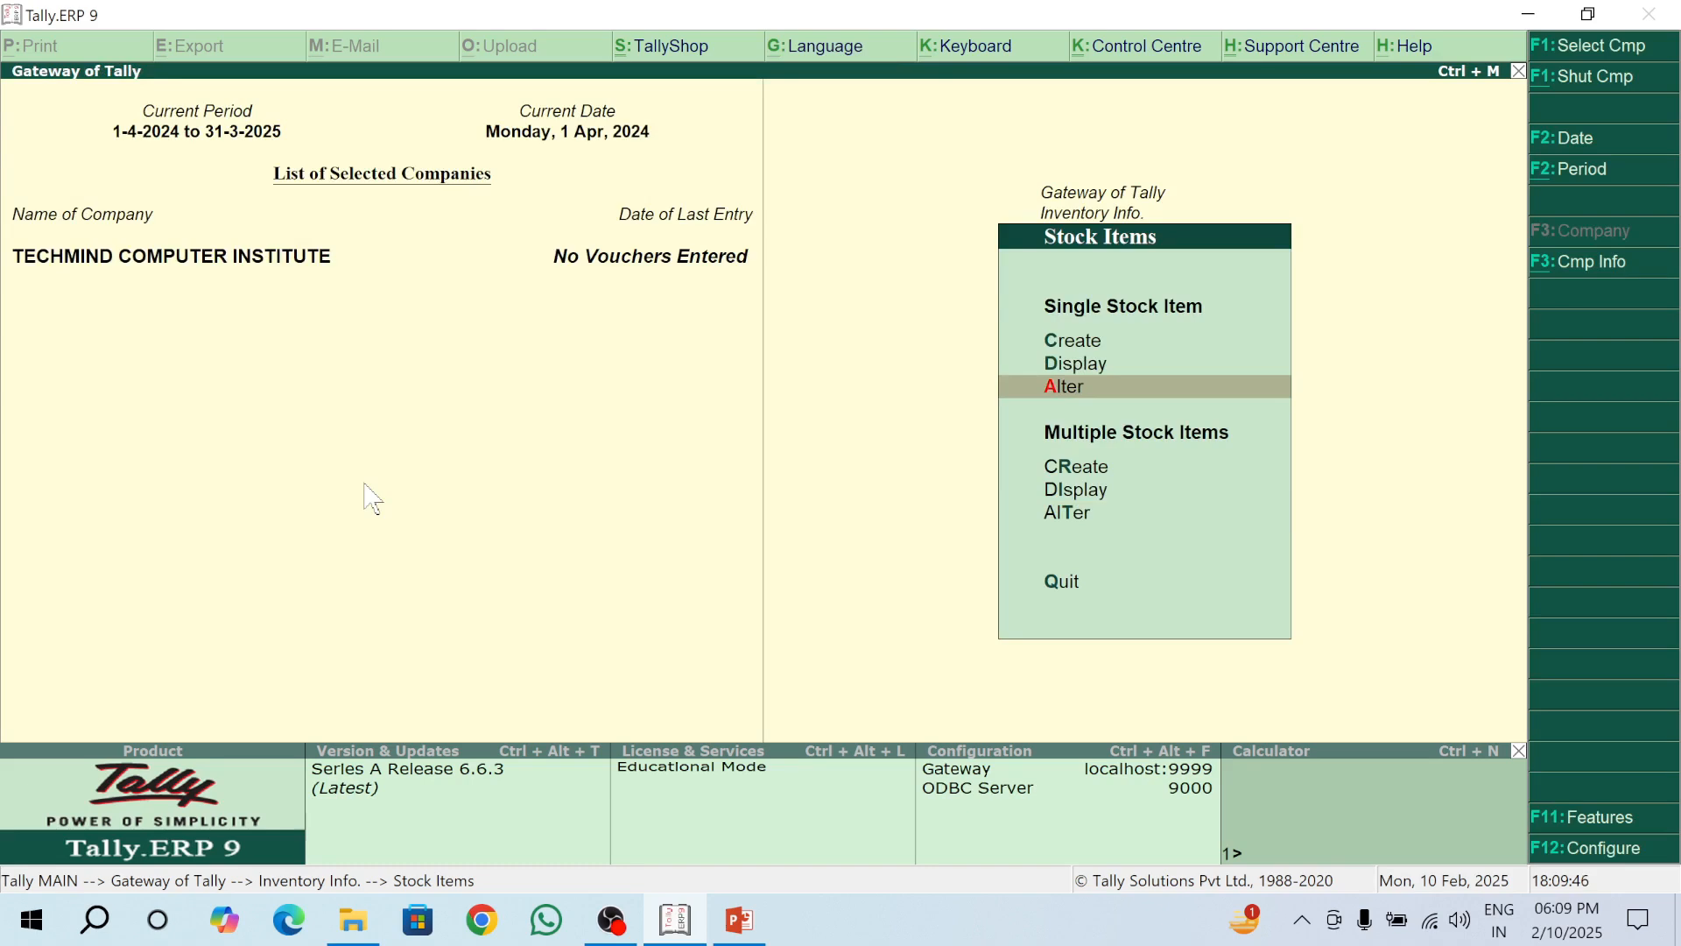
key("Return")
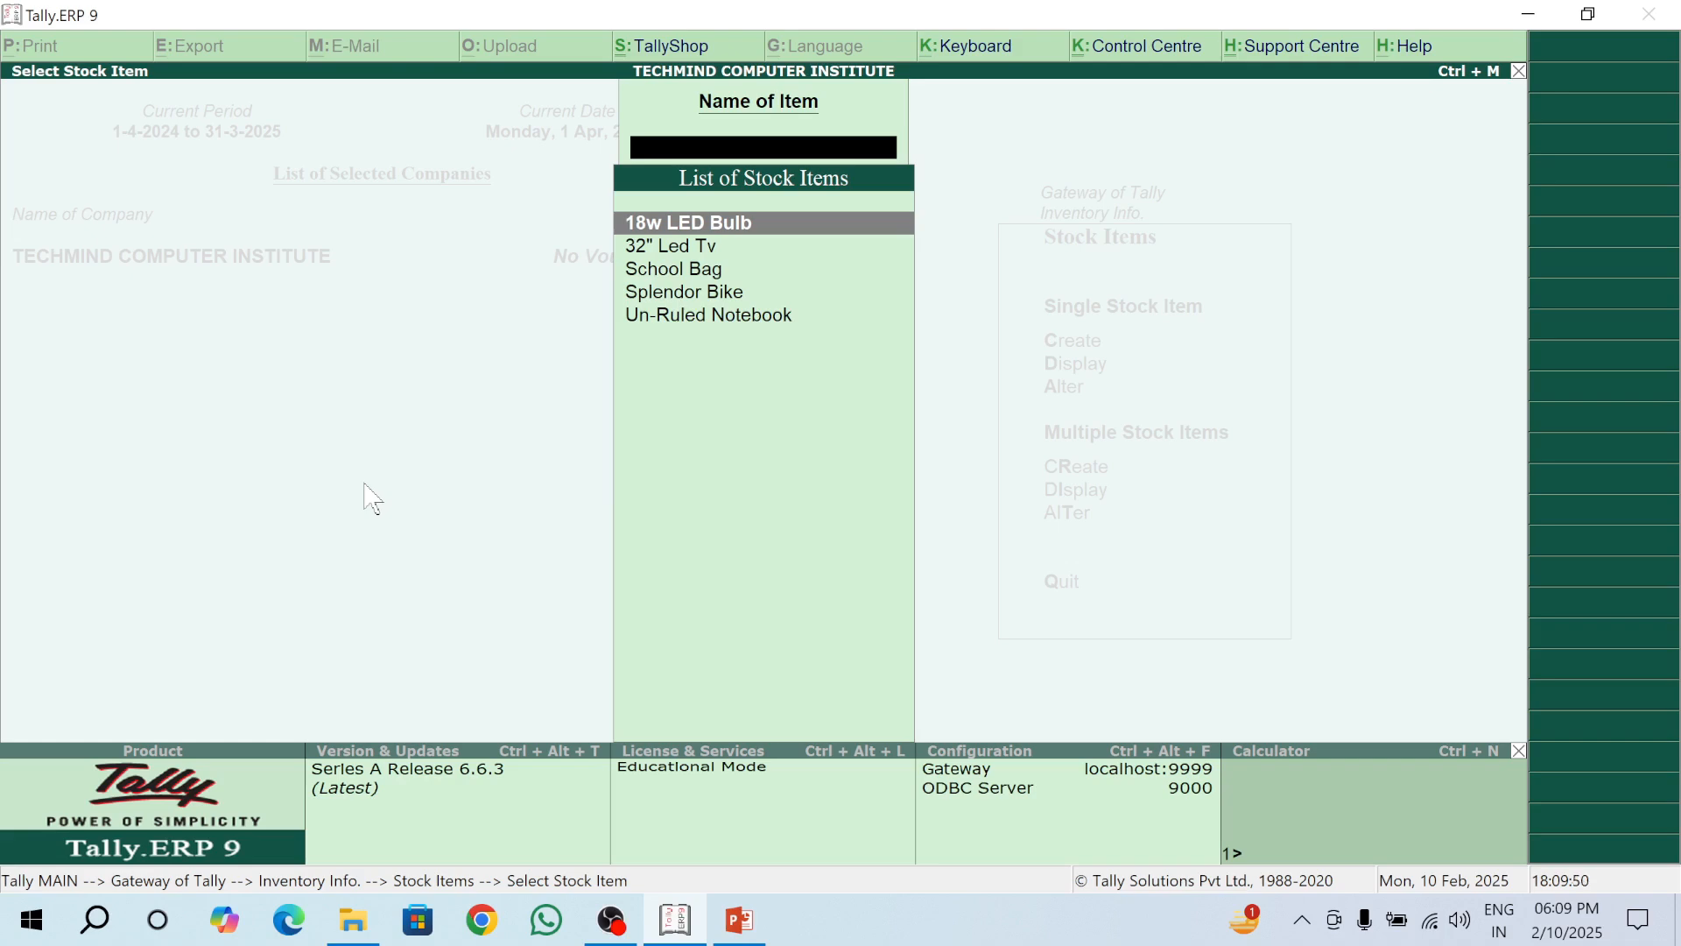
key("Return")
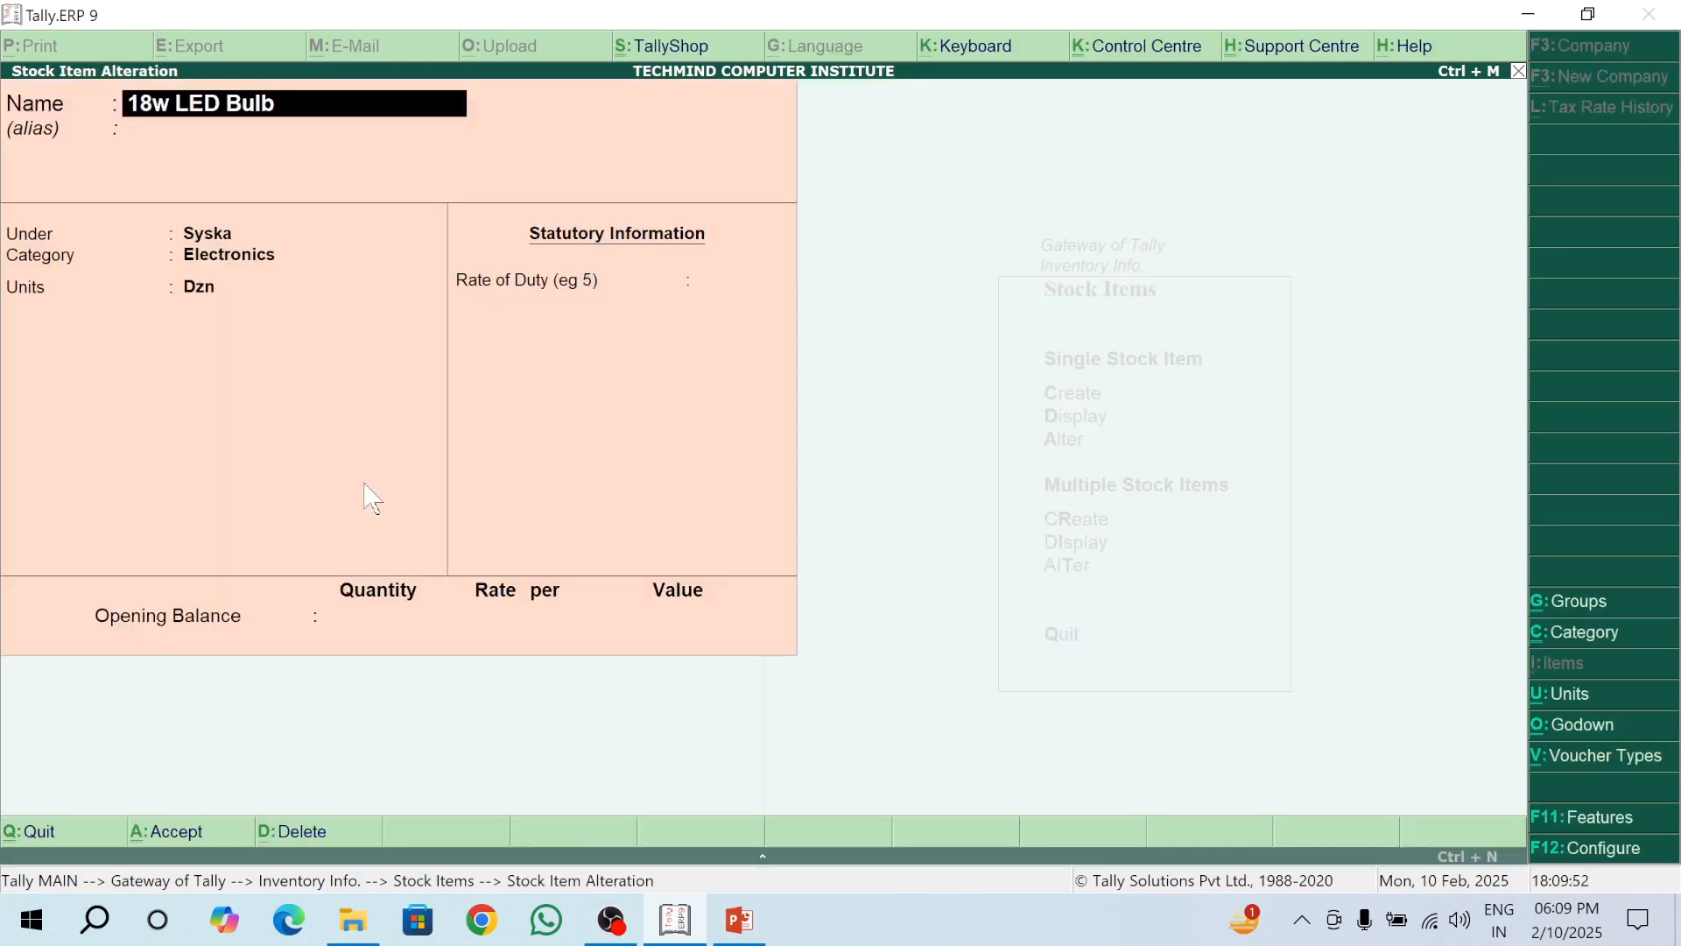
key("alt+d")
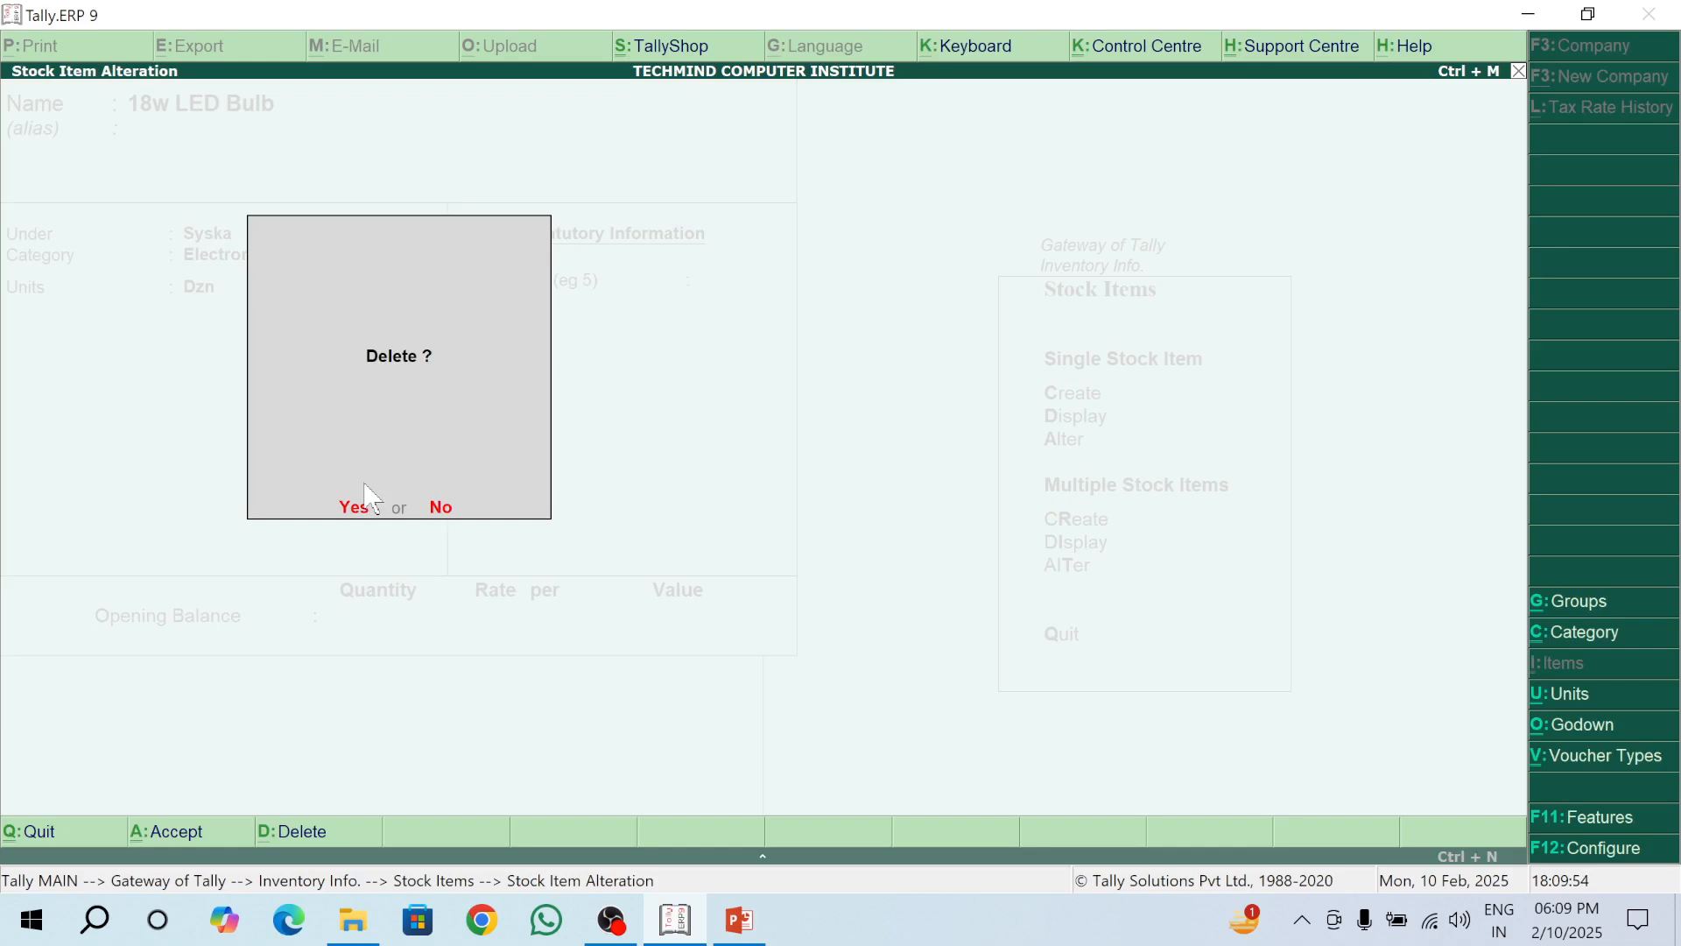
left_click(368, 497)
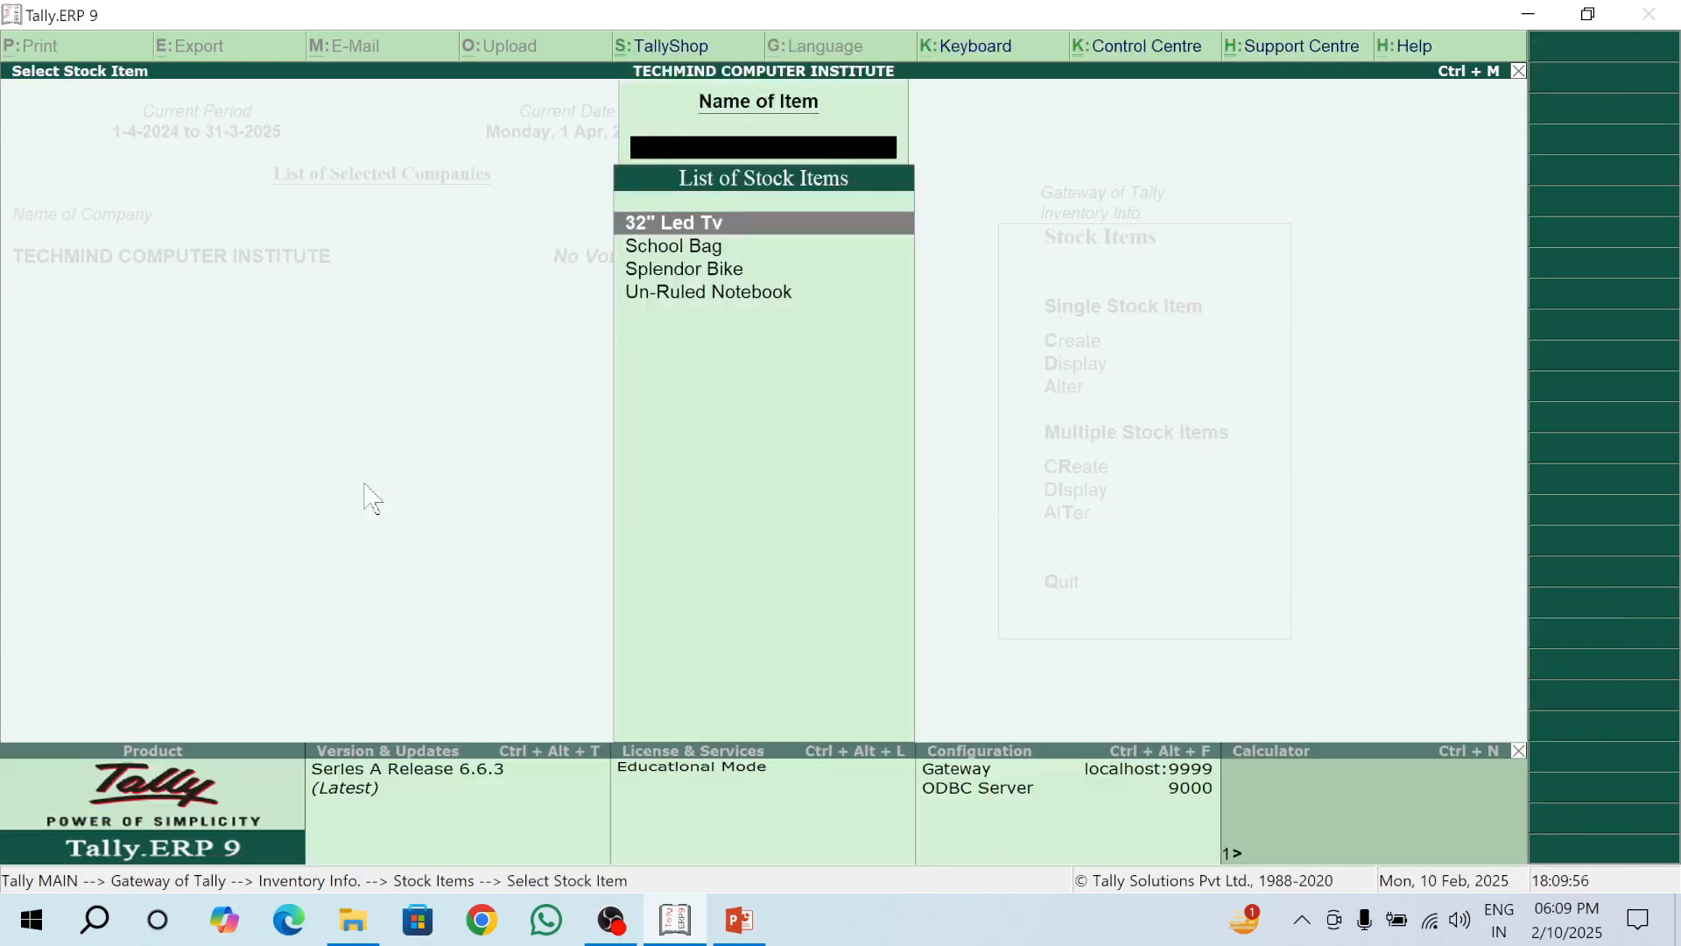
key("Escape")
key("Escape")
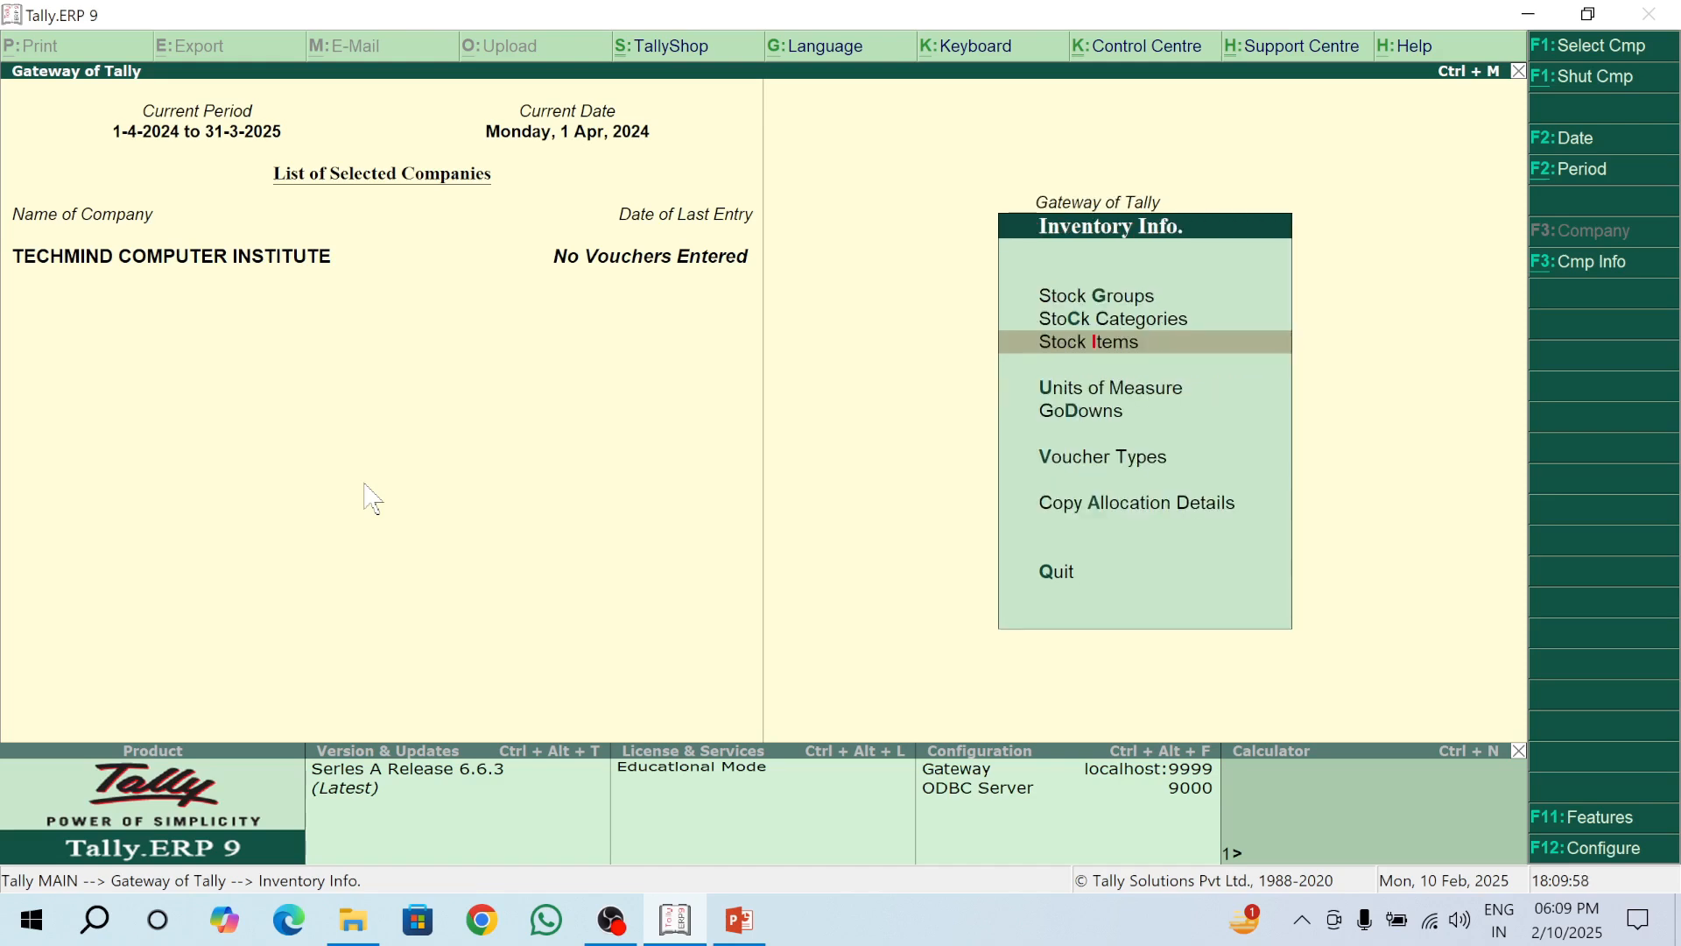
key("Escape")
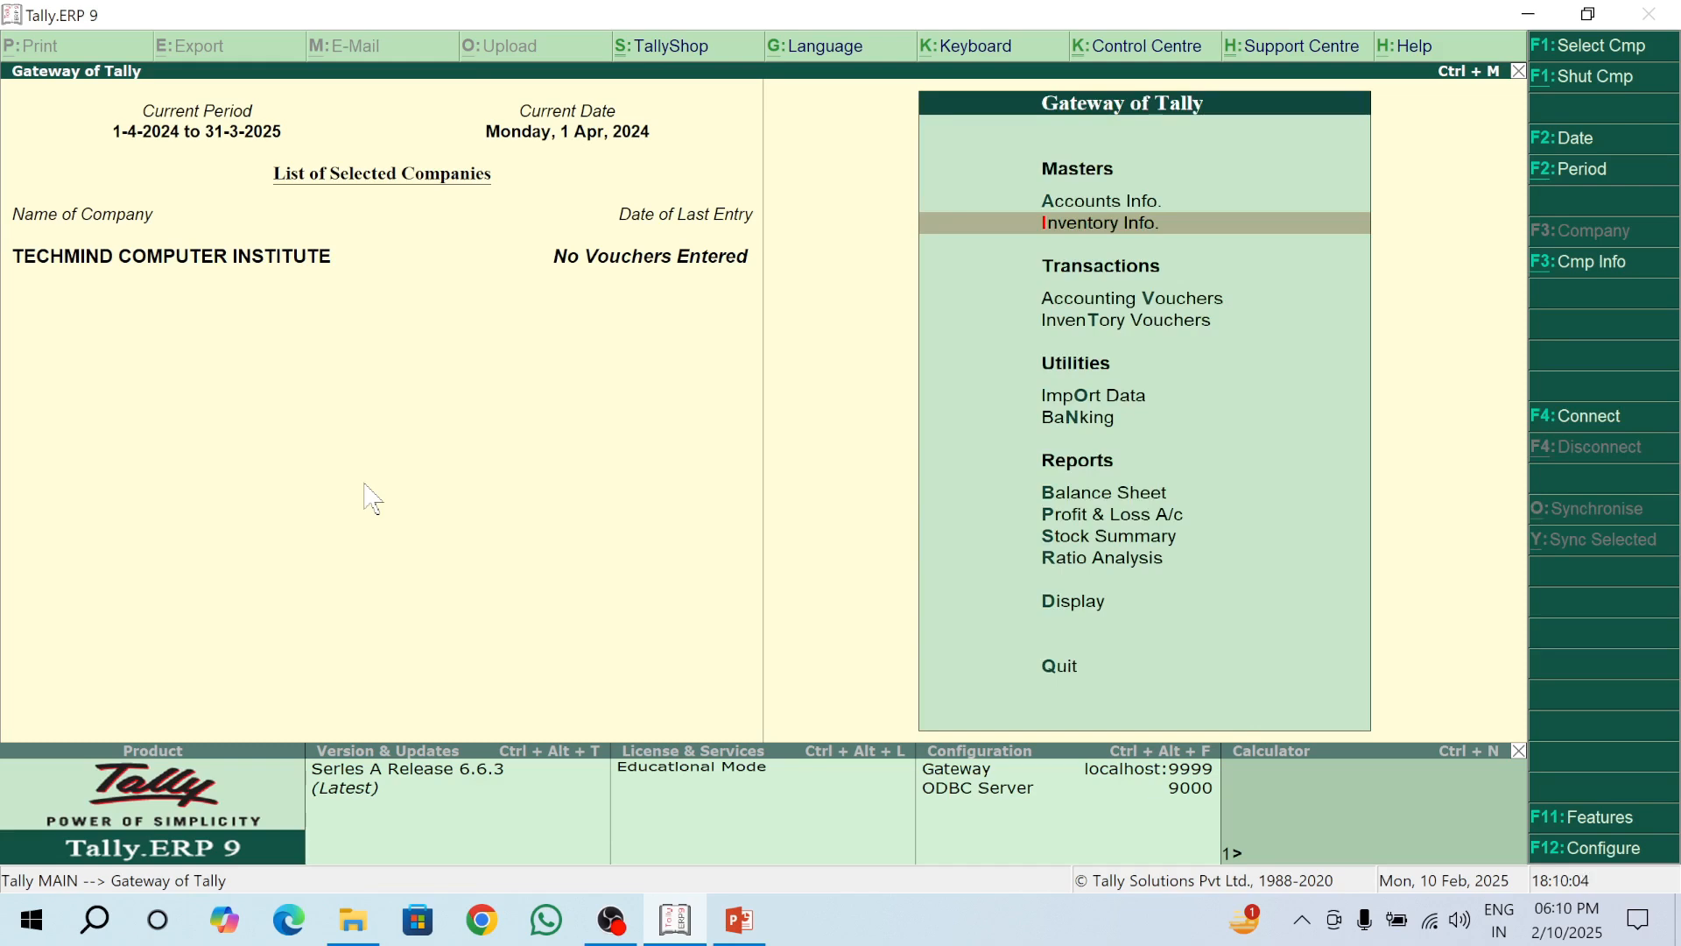
key("Return")
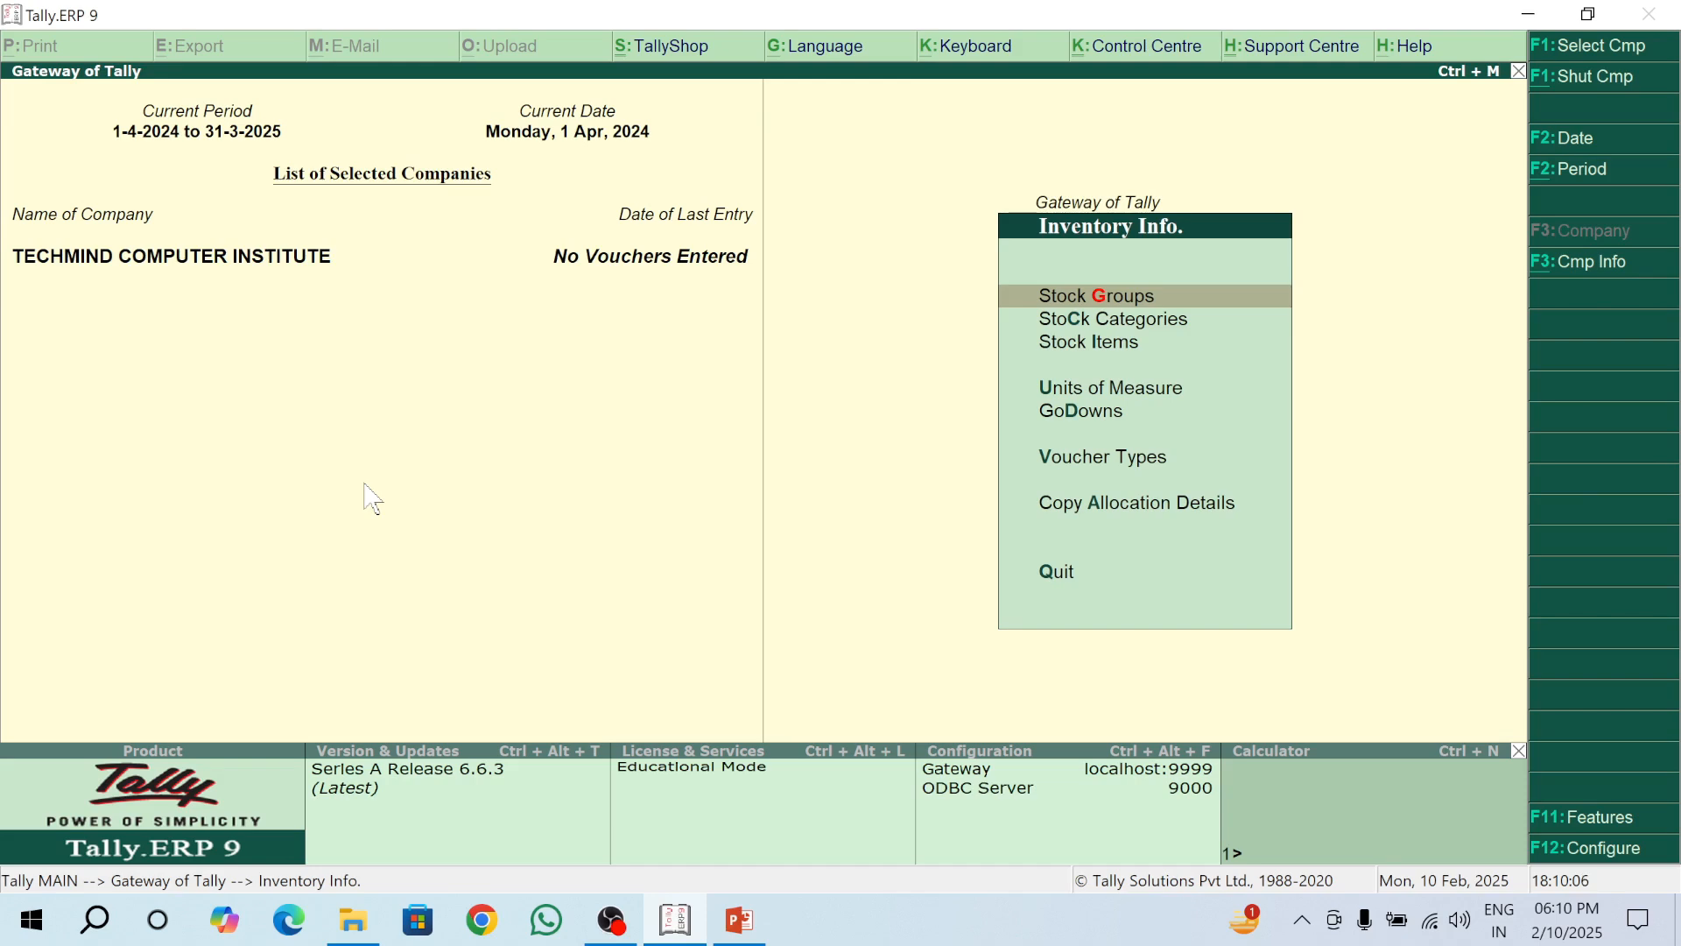